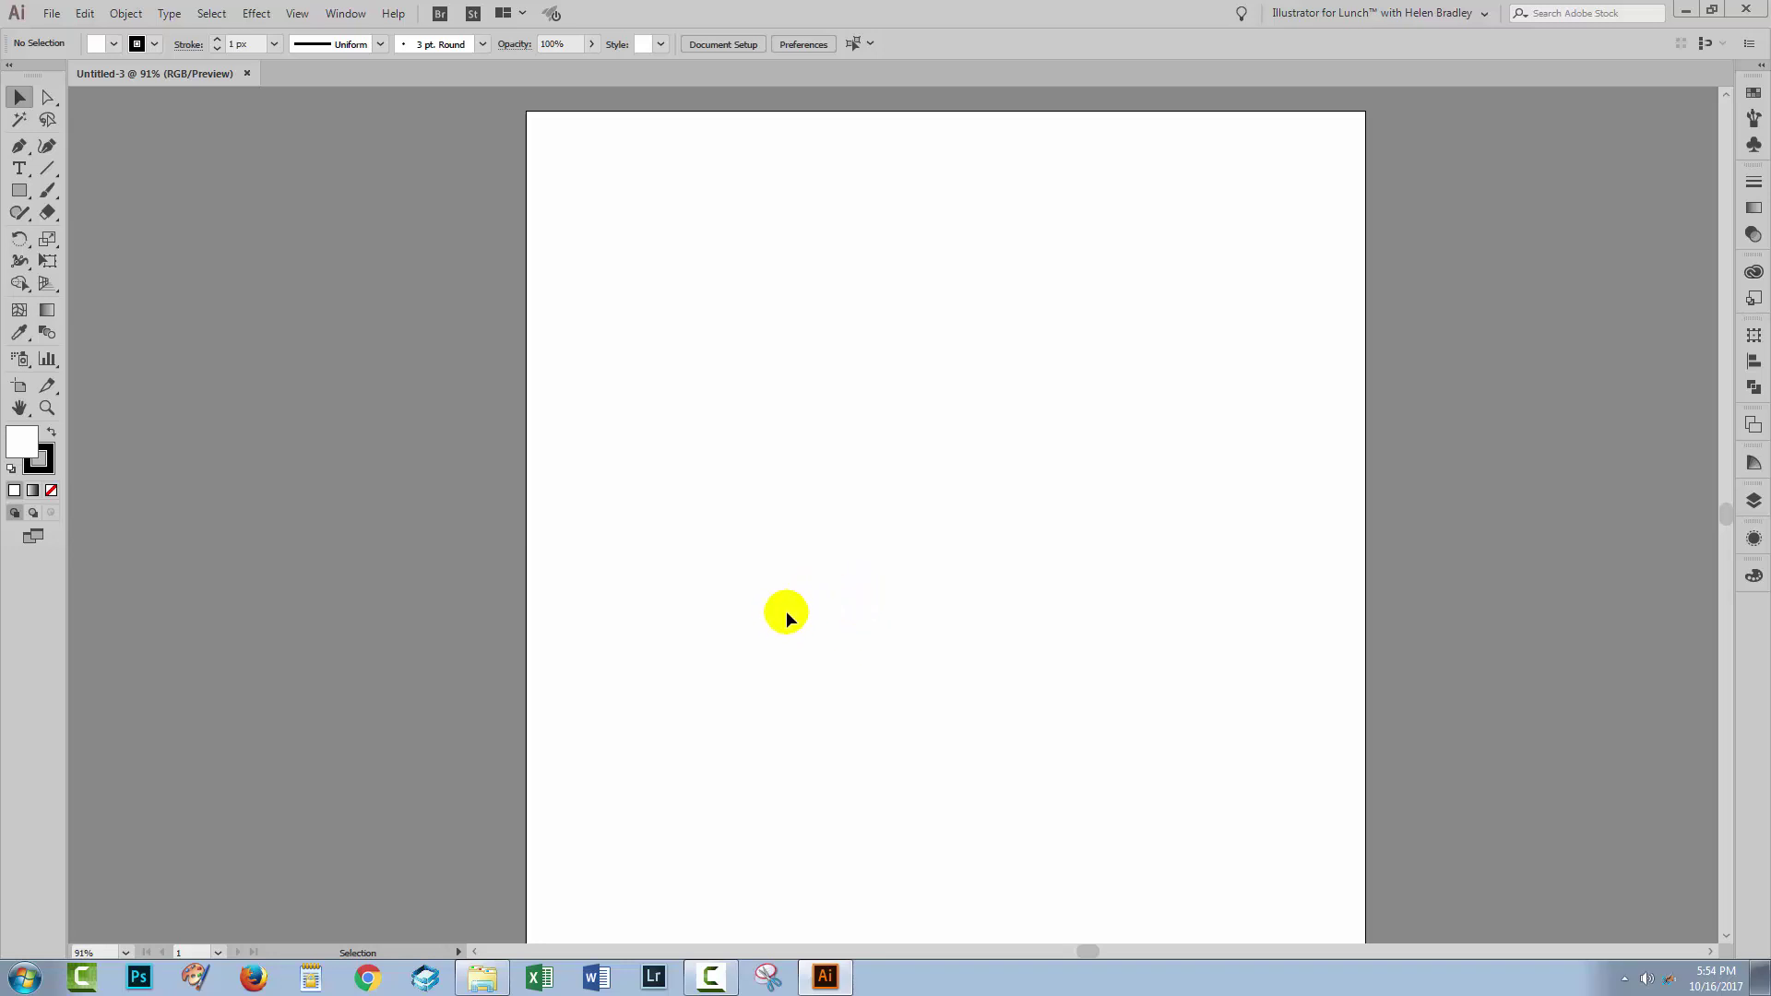
Step: Draw a long horizontal rectangle about 593 px wide and 65 px high in the artboard's upper part
click(20, 191)
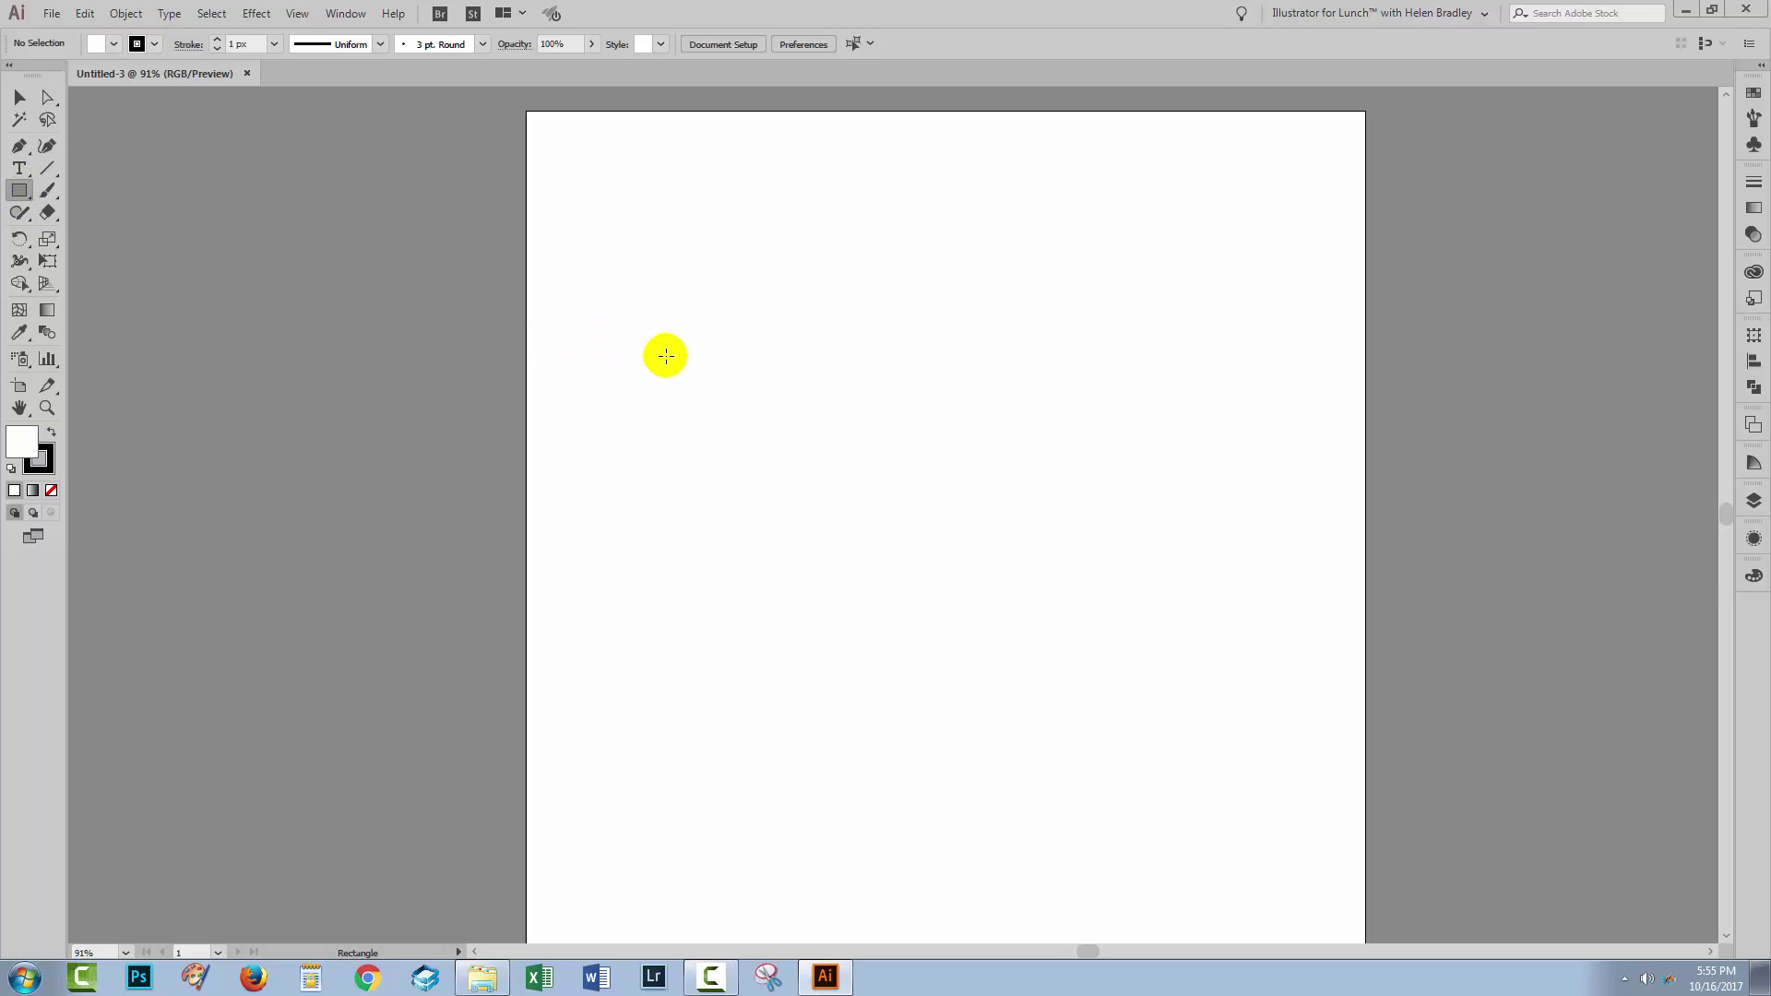
drag(712, 341, 1210, 402)
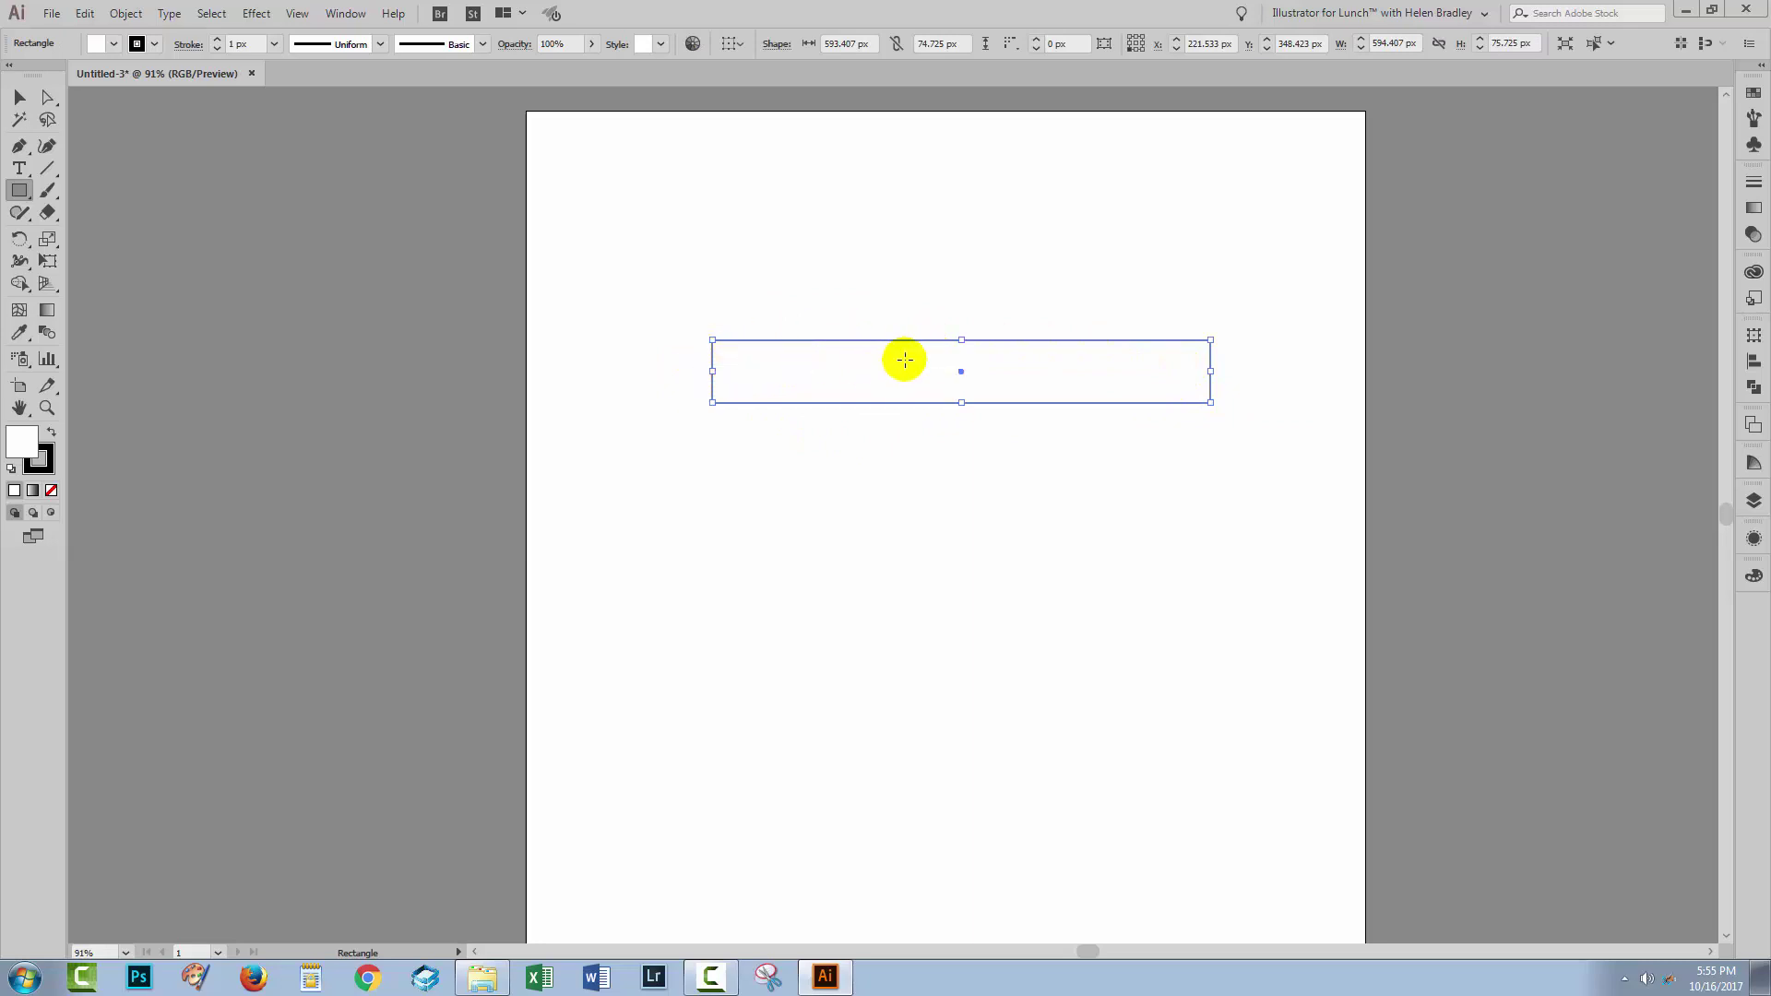
drag(962, 341, 961, 349)
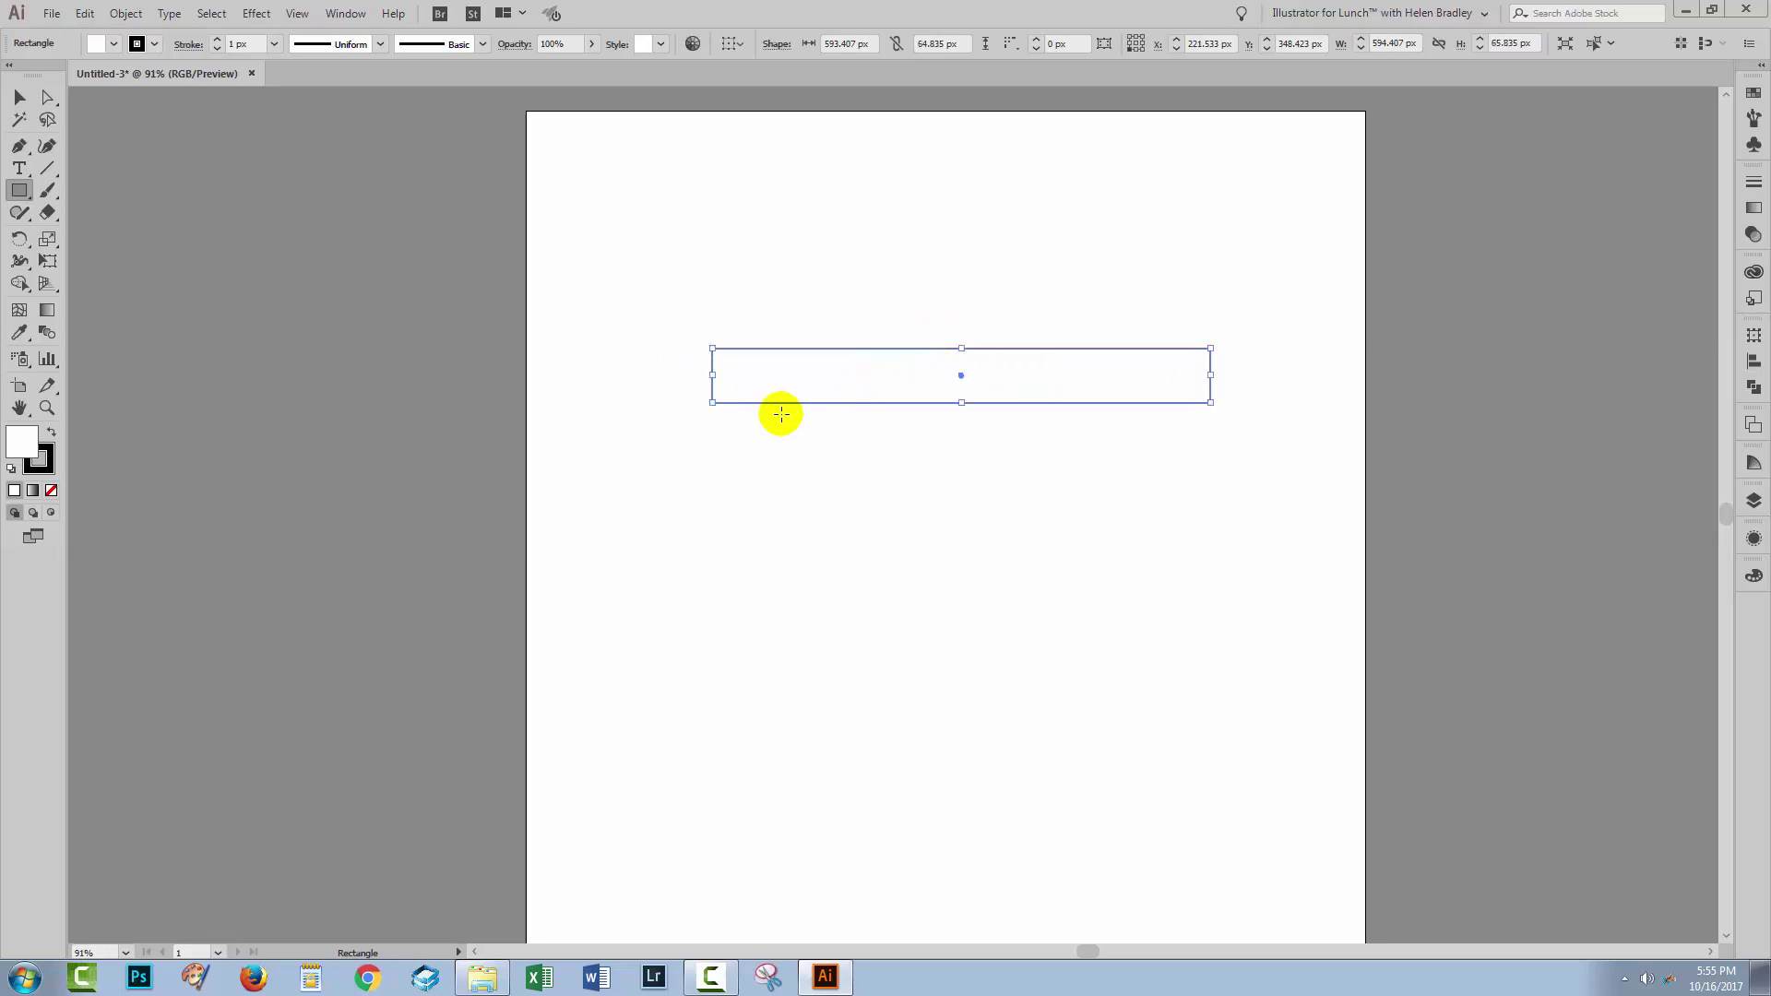
Step: Swap the rectangle's fill and stroke for a black fill, remove its stroke, and deselect it
click(51, 433)
click(47, 470)
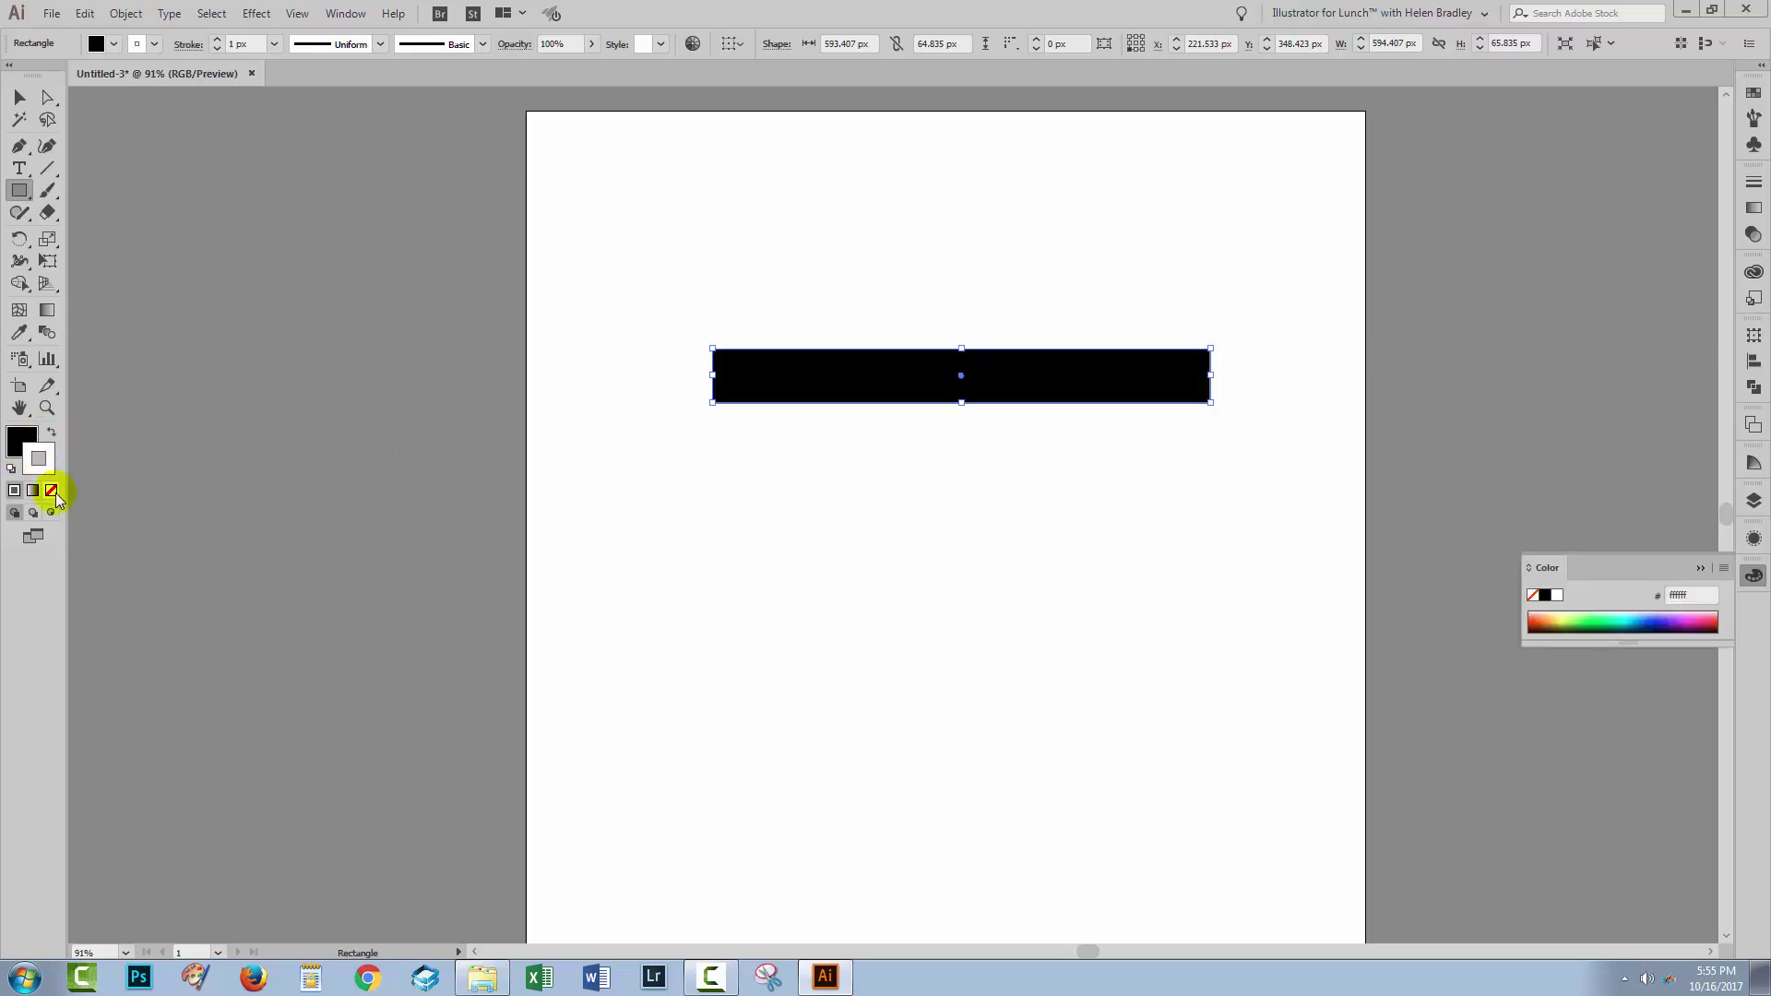
click(51, 490)
click(16, 449)
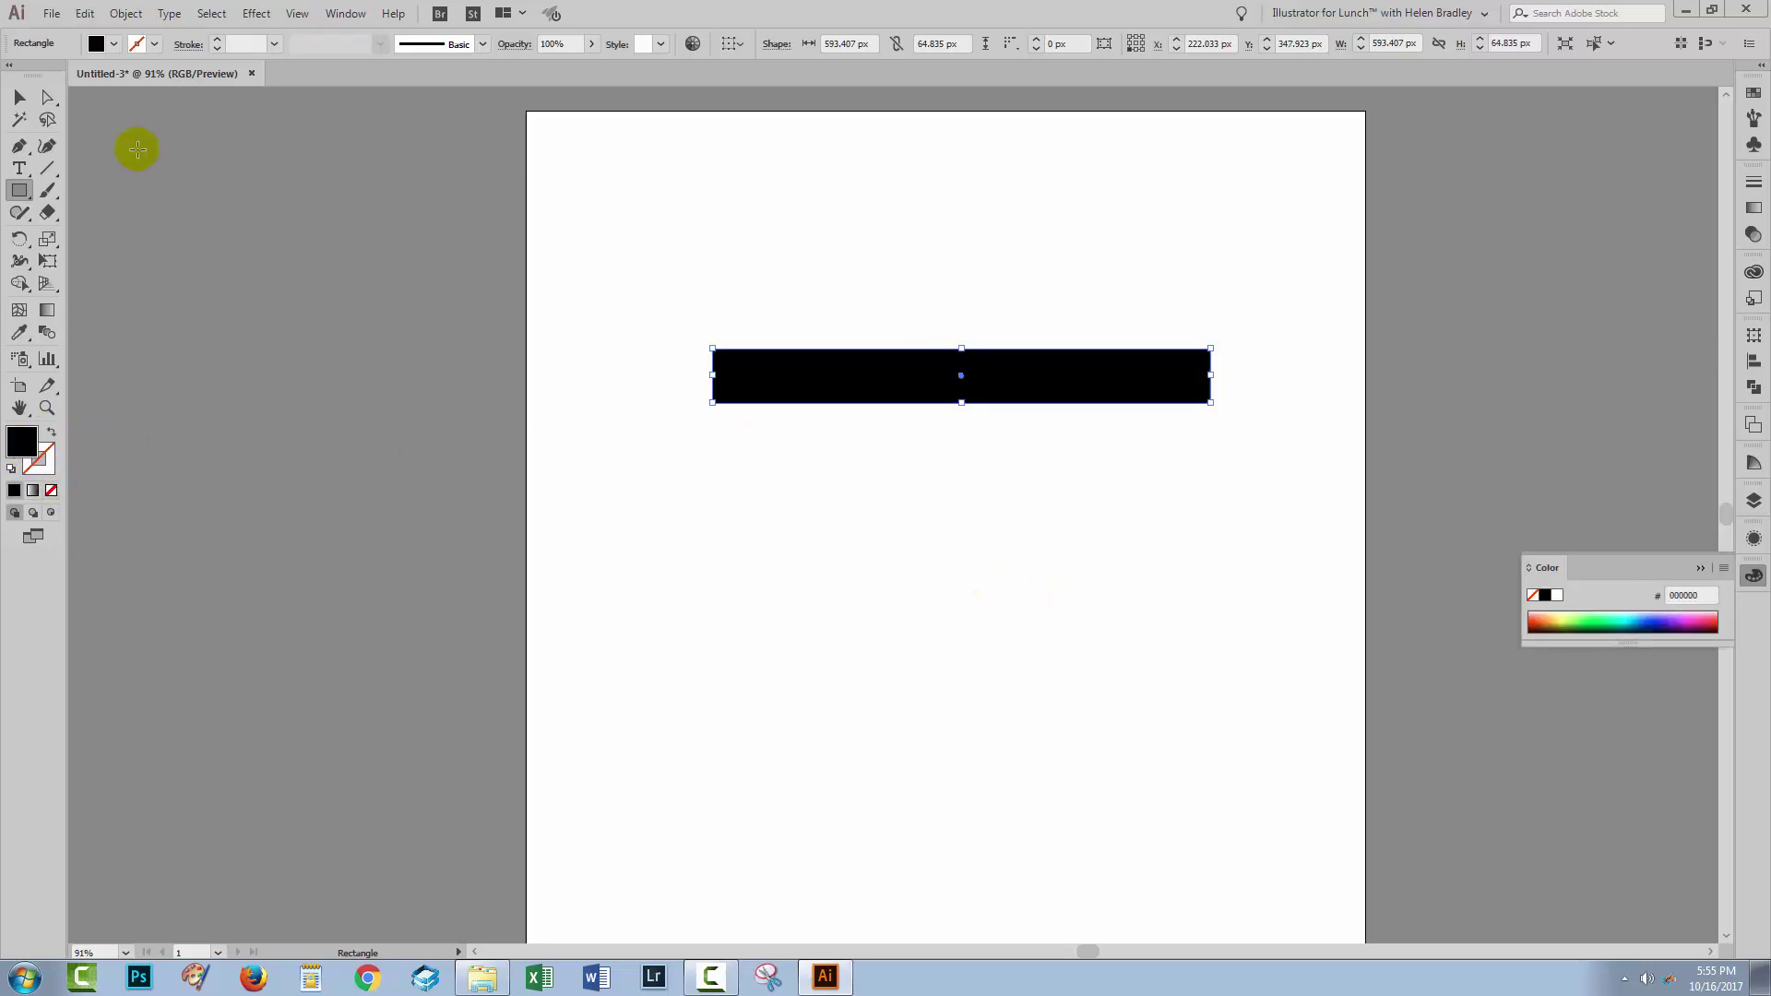
click(20, 97)
click(908, 589)
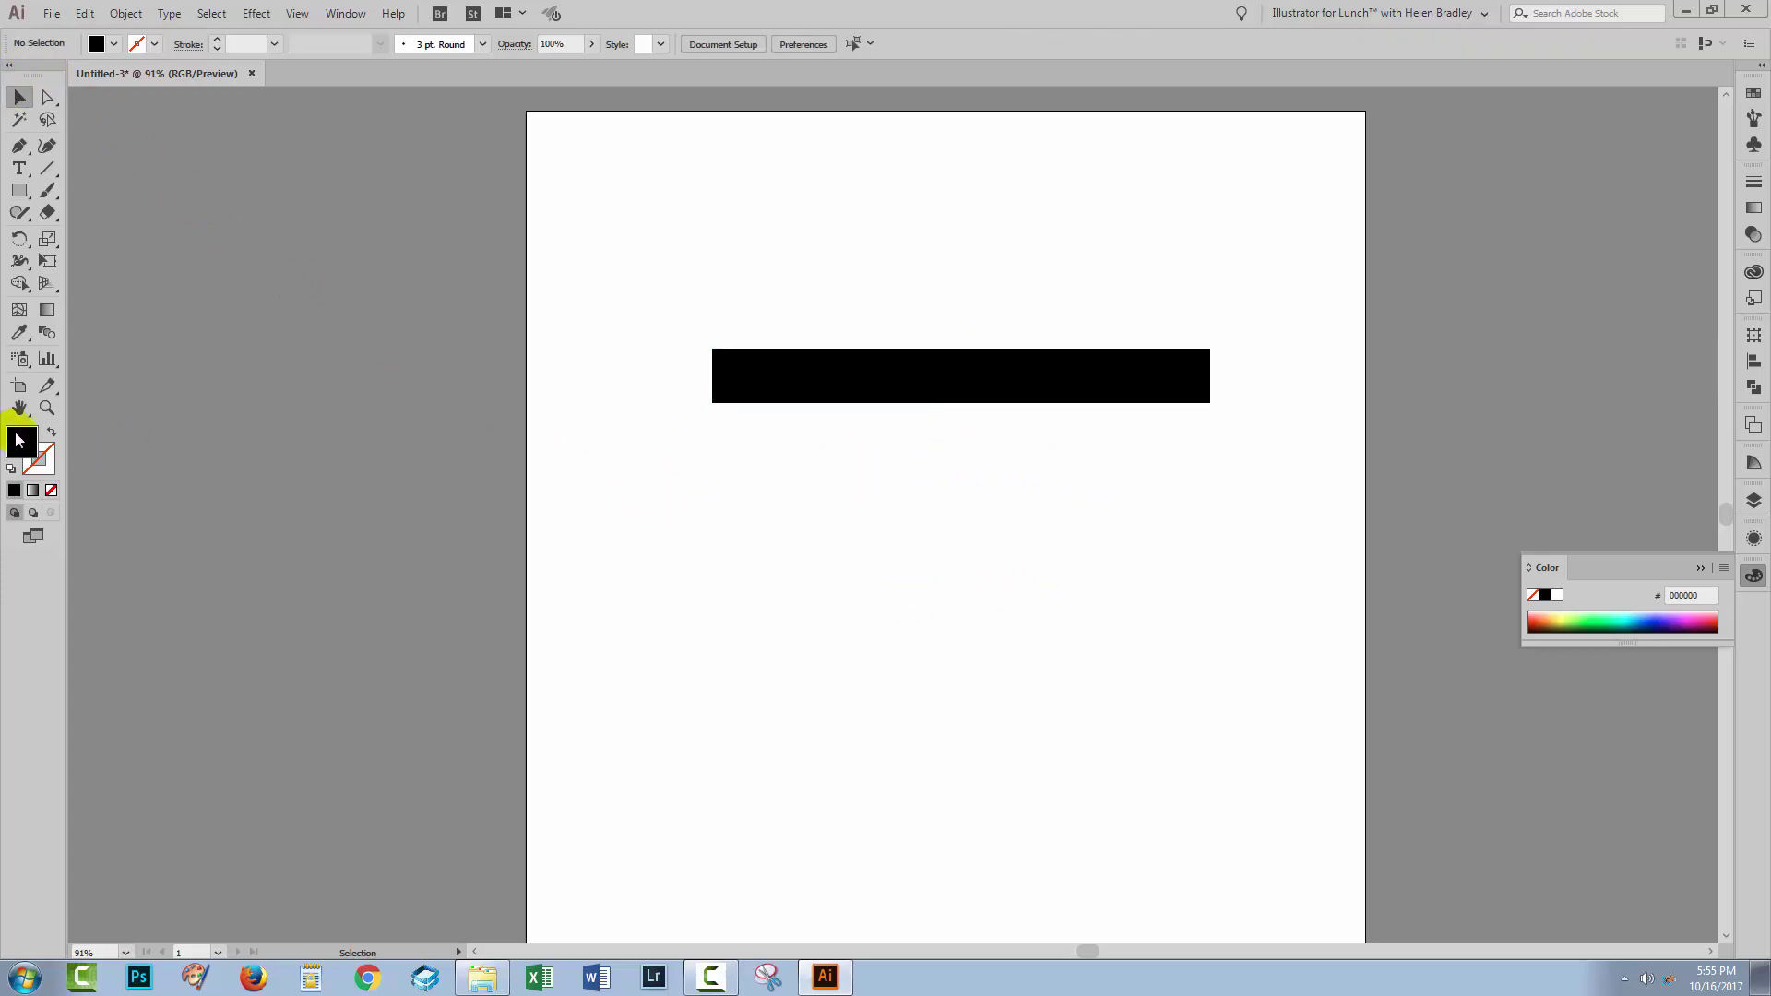
Step: Change the rectangle's fill to the medium blue 352fb2
drag(836, 424, 836, 423)
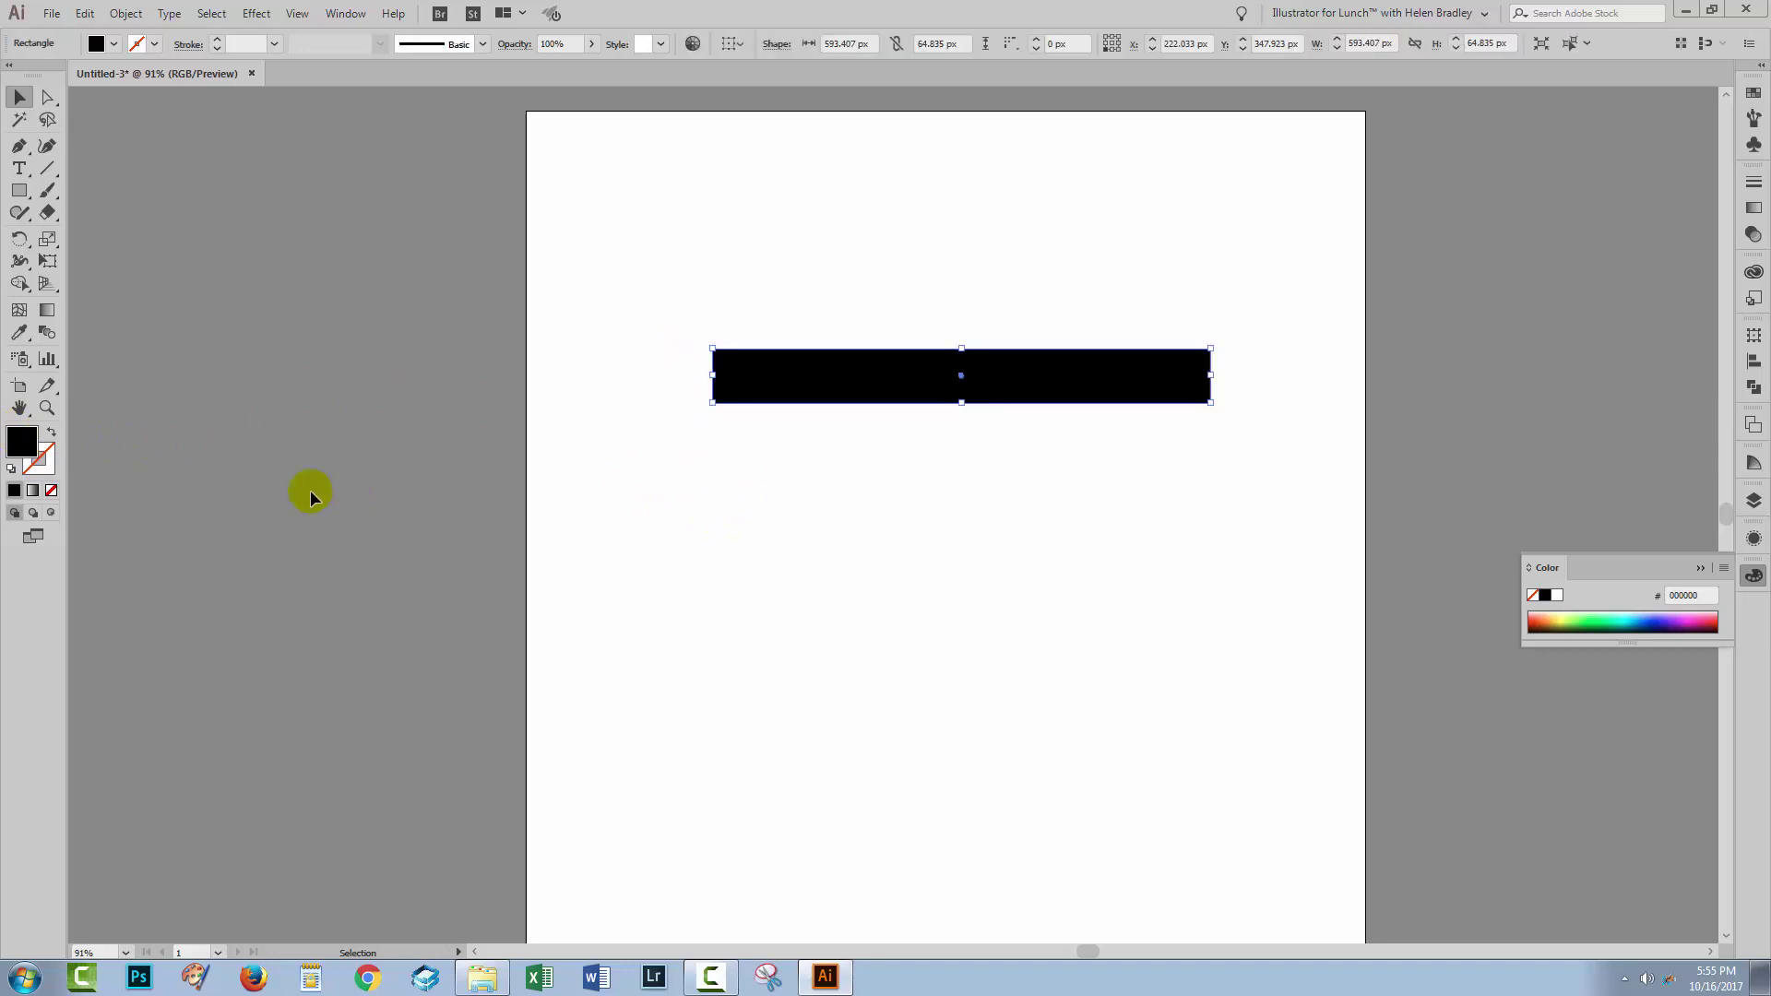
double_click(20, 442)
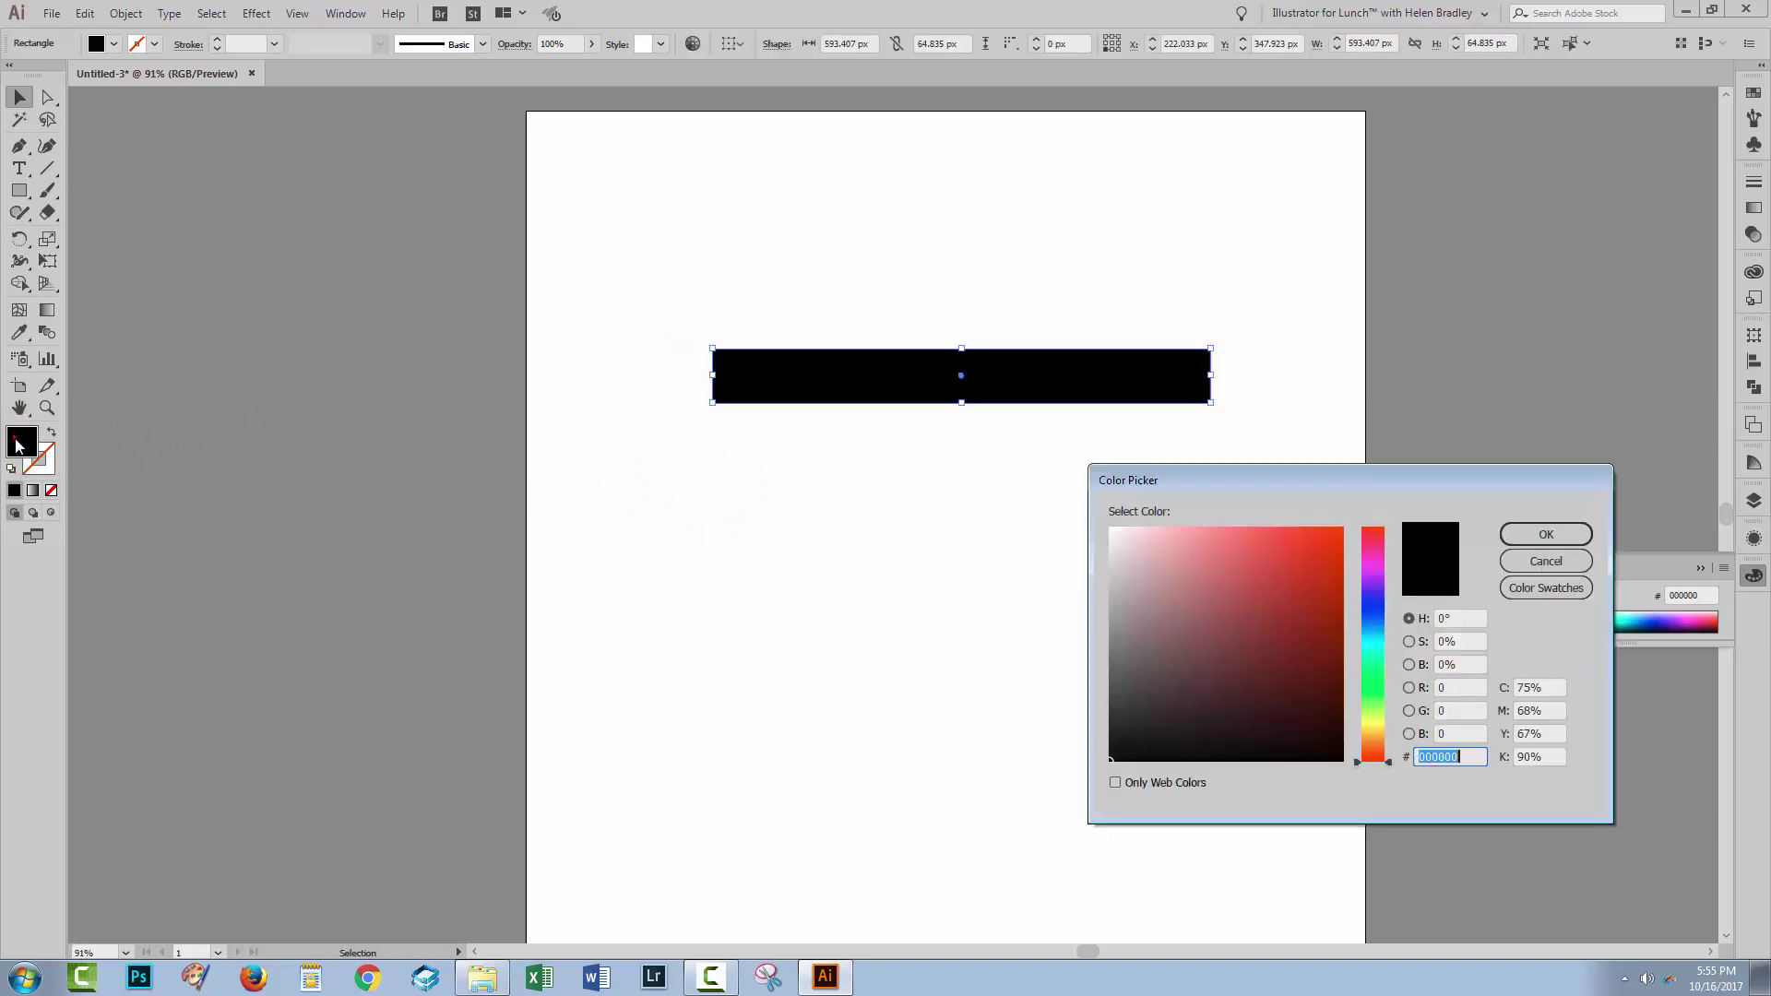
click(1373, 603)
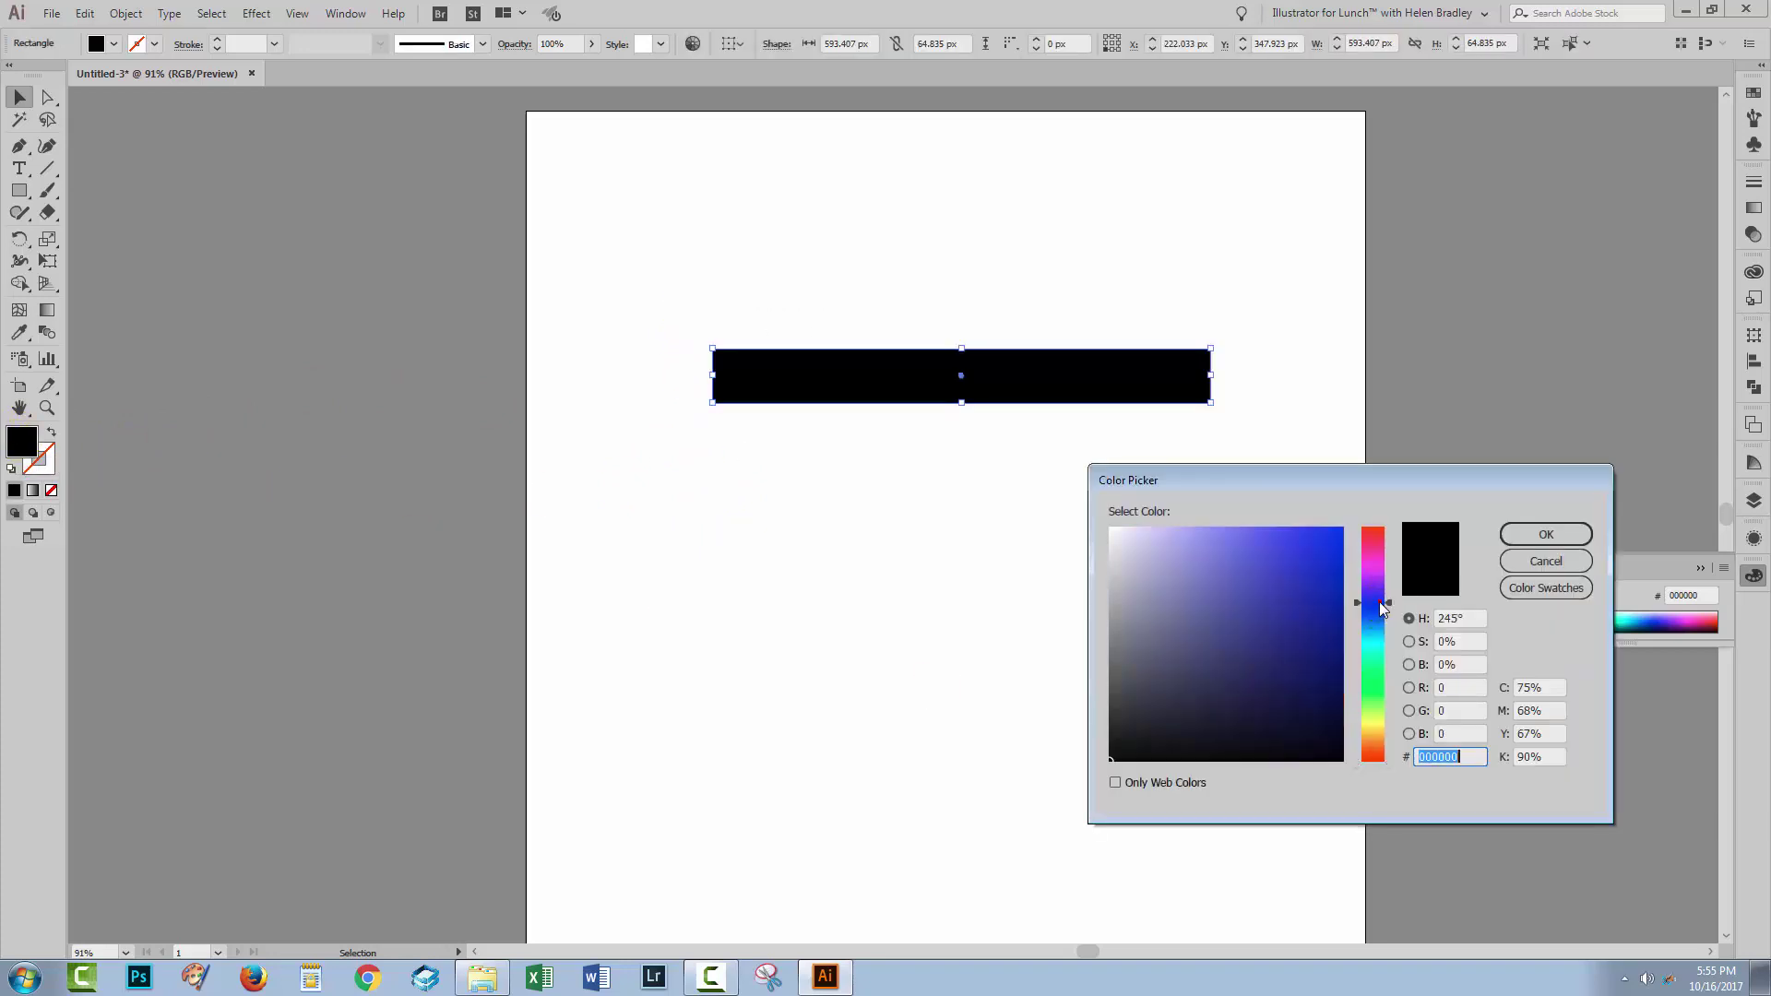
click(1320, 585)
mouse_move(1319, 585)
mouse_down()
mouse_move(1254, 557)
mouse_move(1304, 592)
mouse_move(1281, 598)
mouse_up()
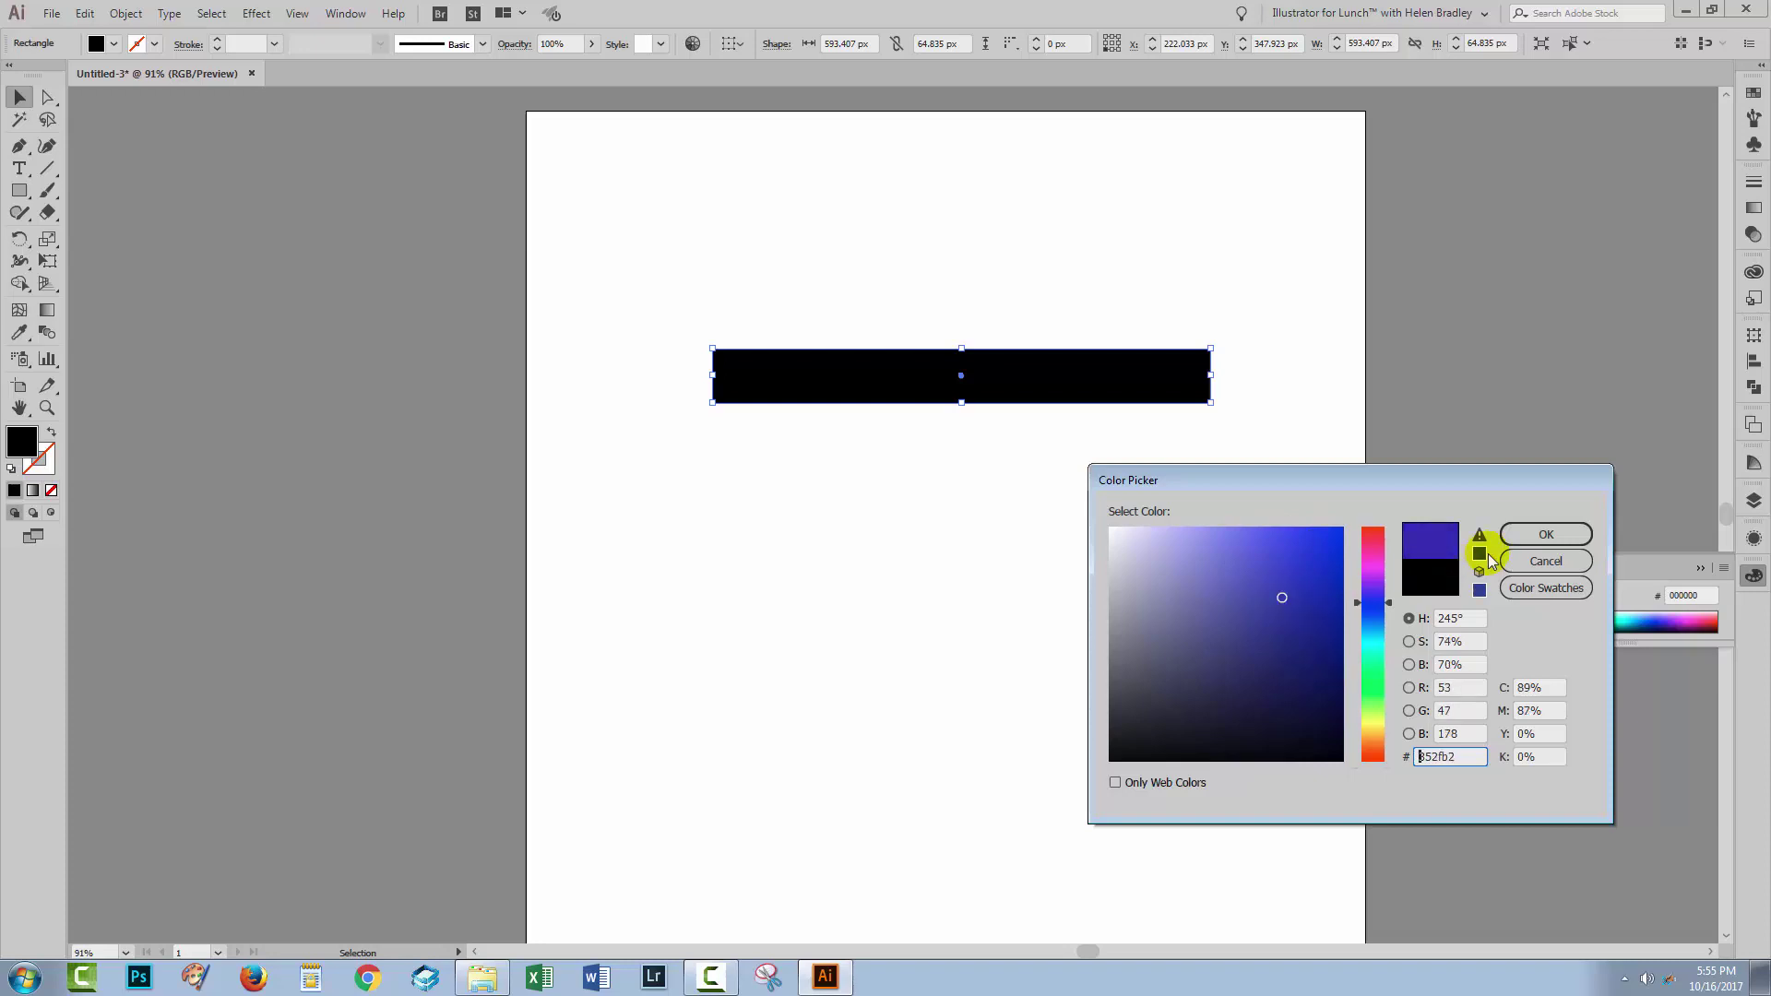
click(1546, 535)
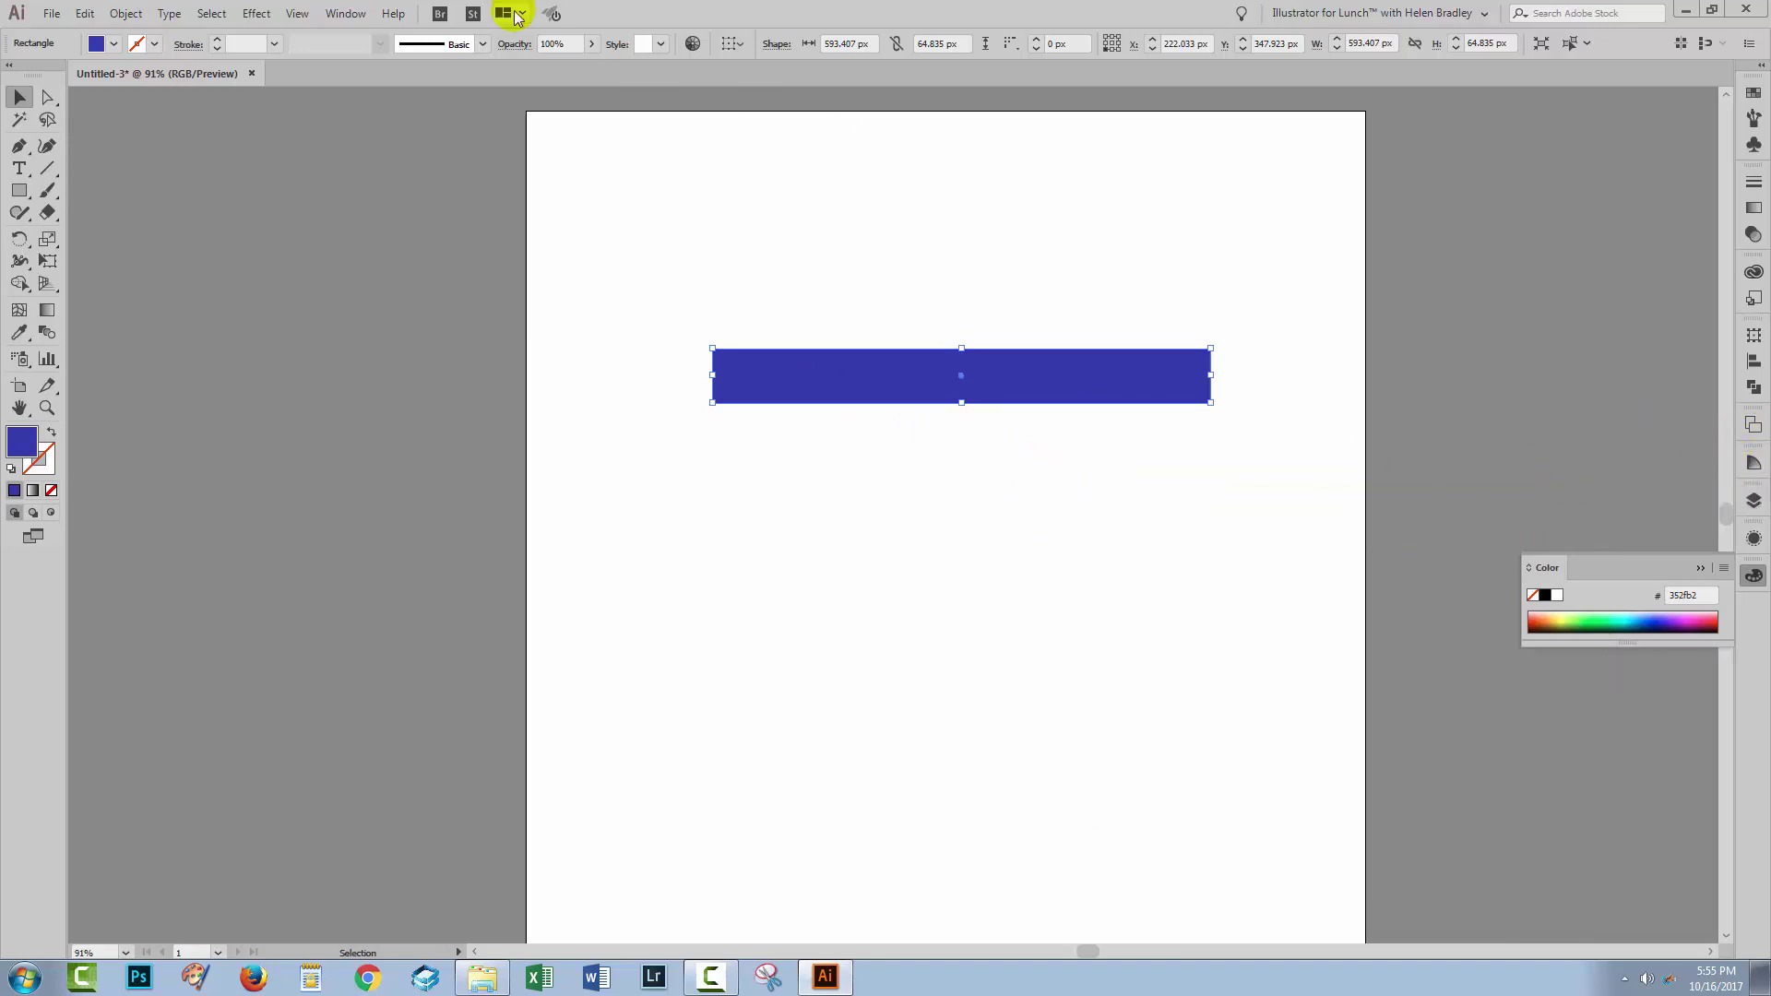
Step: From the Color Guide's tints and shades, save the first row's six blues from dark blue to the lightest tint as swatches
click(358, 16)
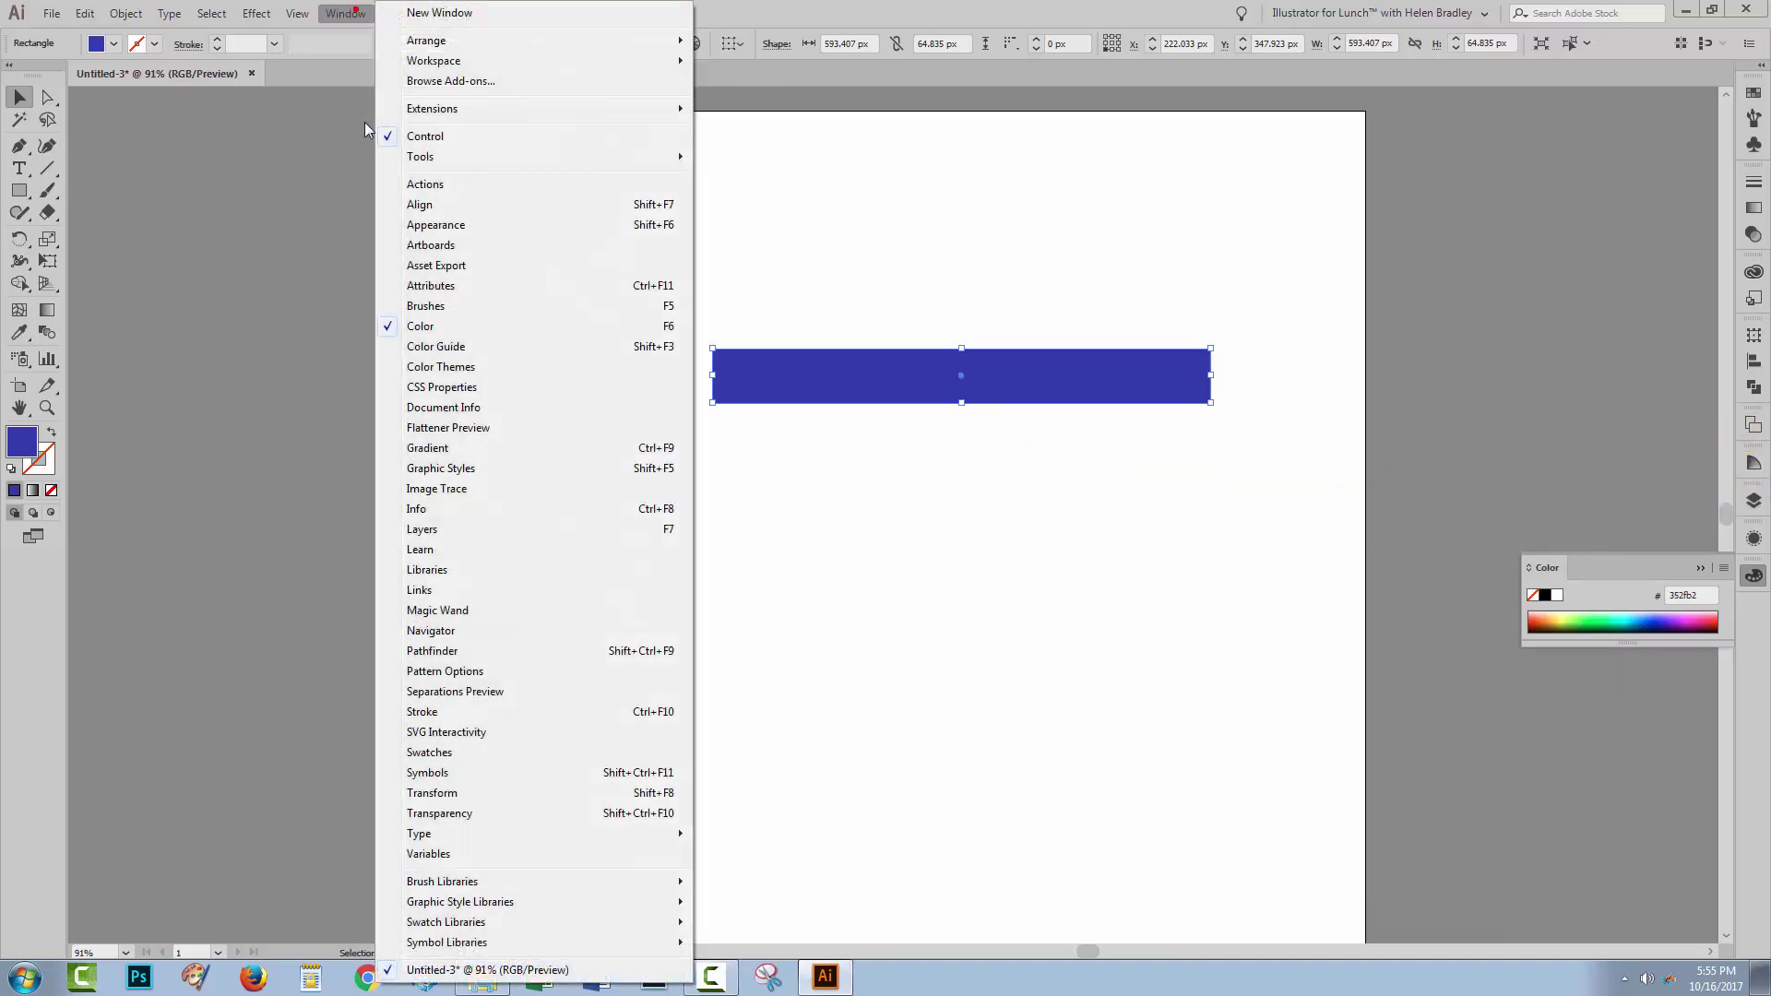
click(447, 348)
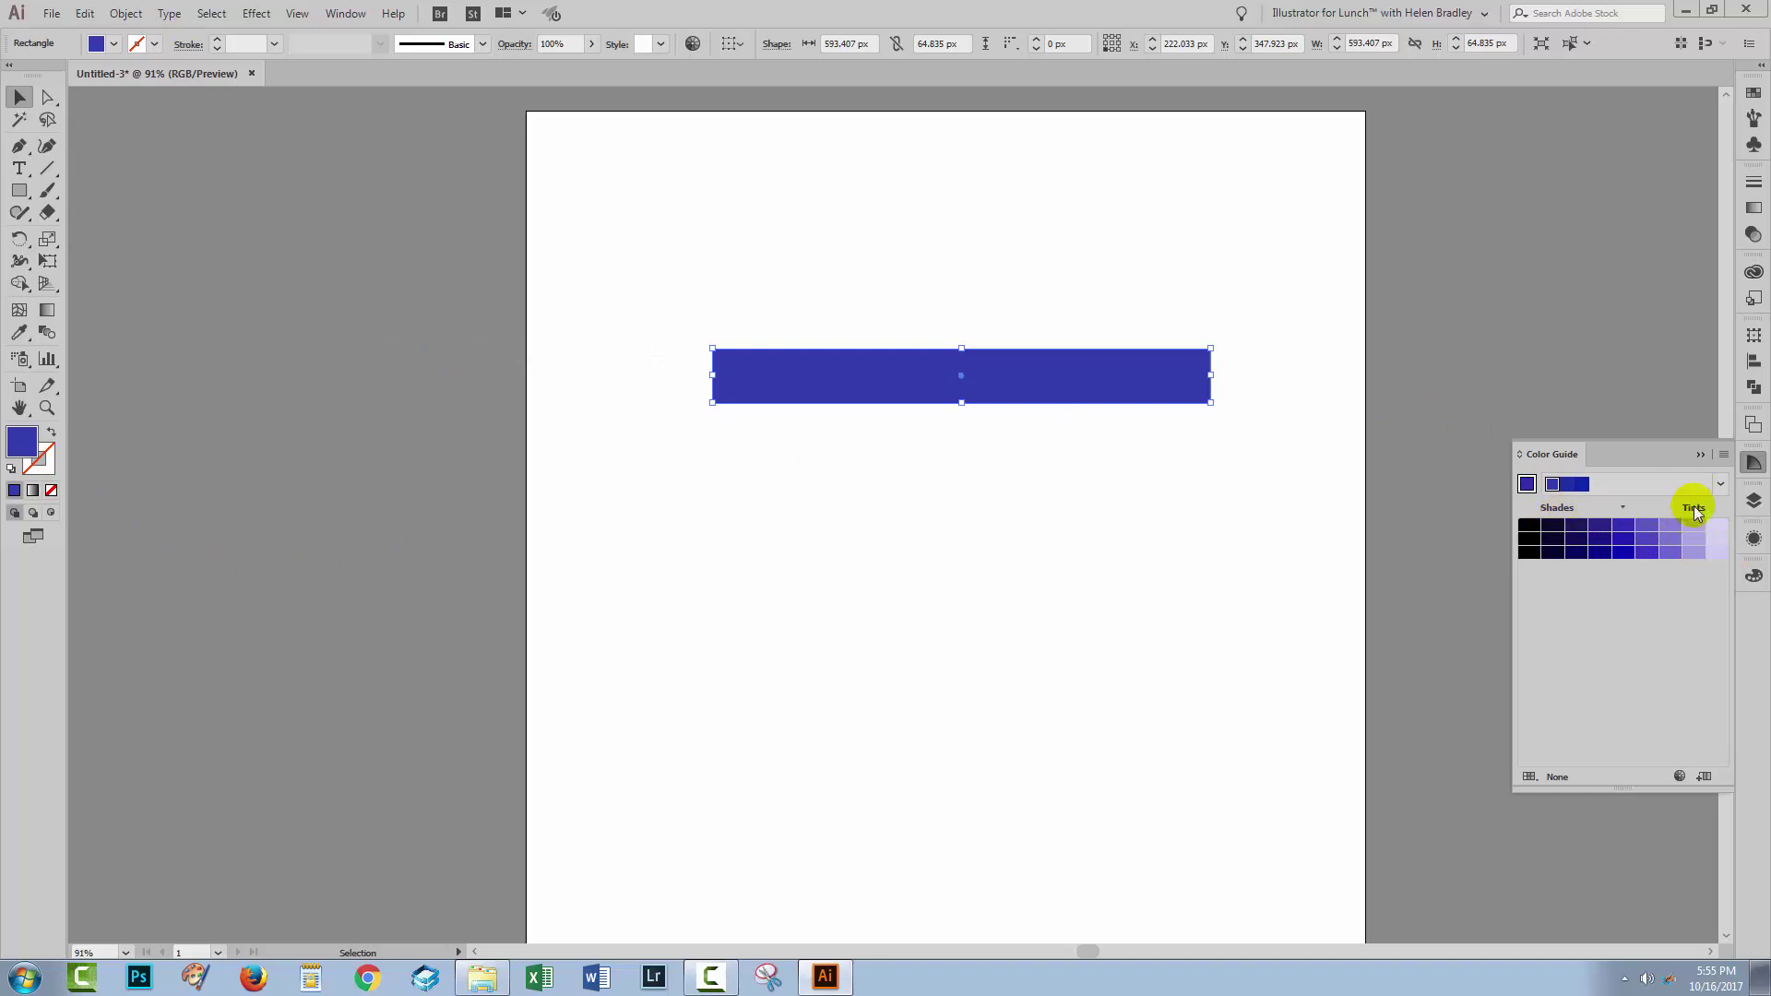
click(1724, 455)
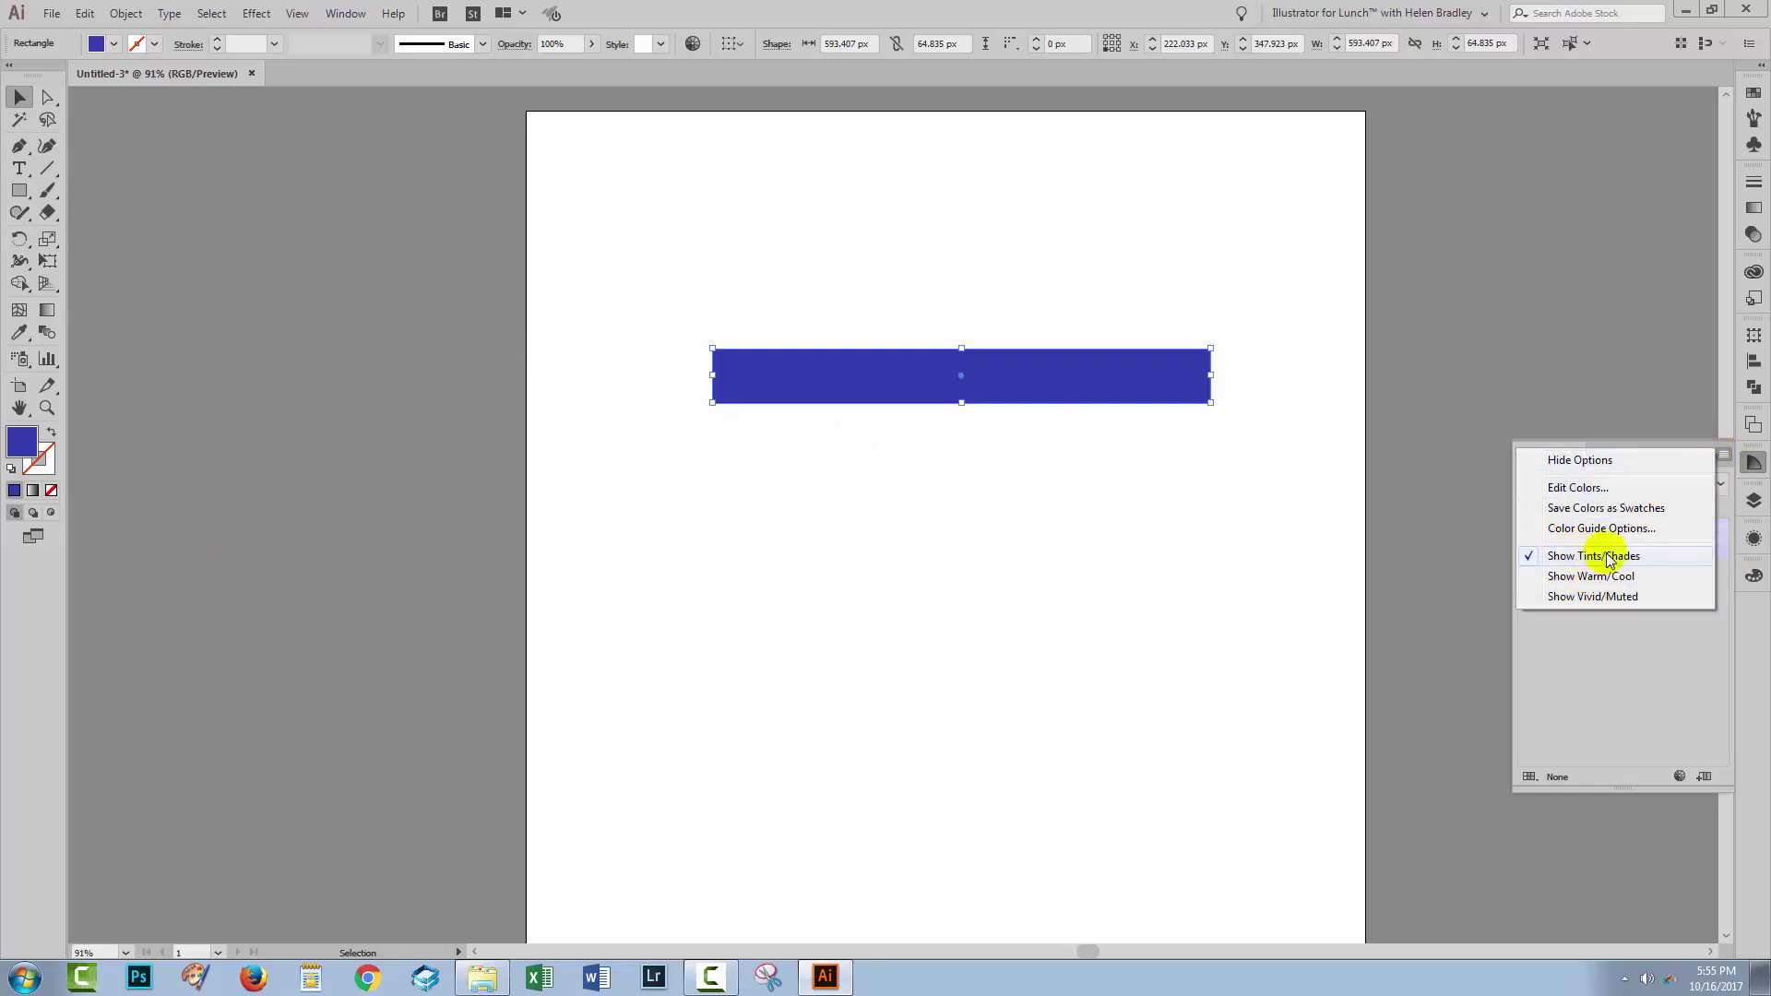
click(1636, 666)
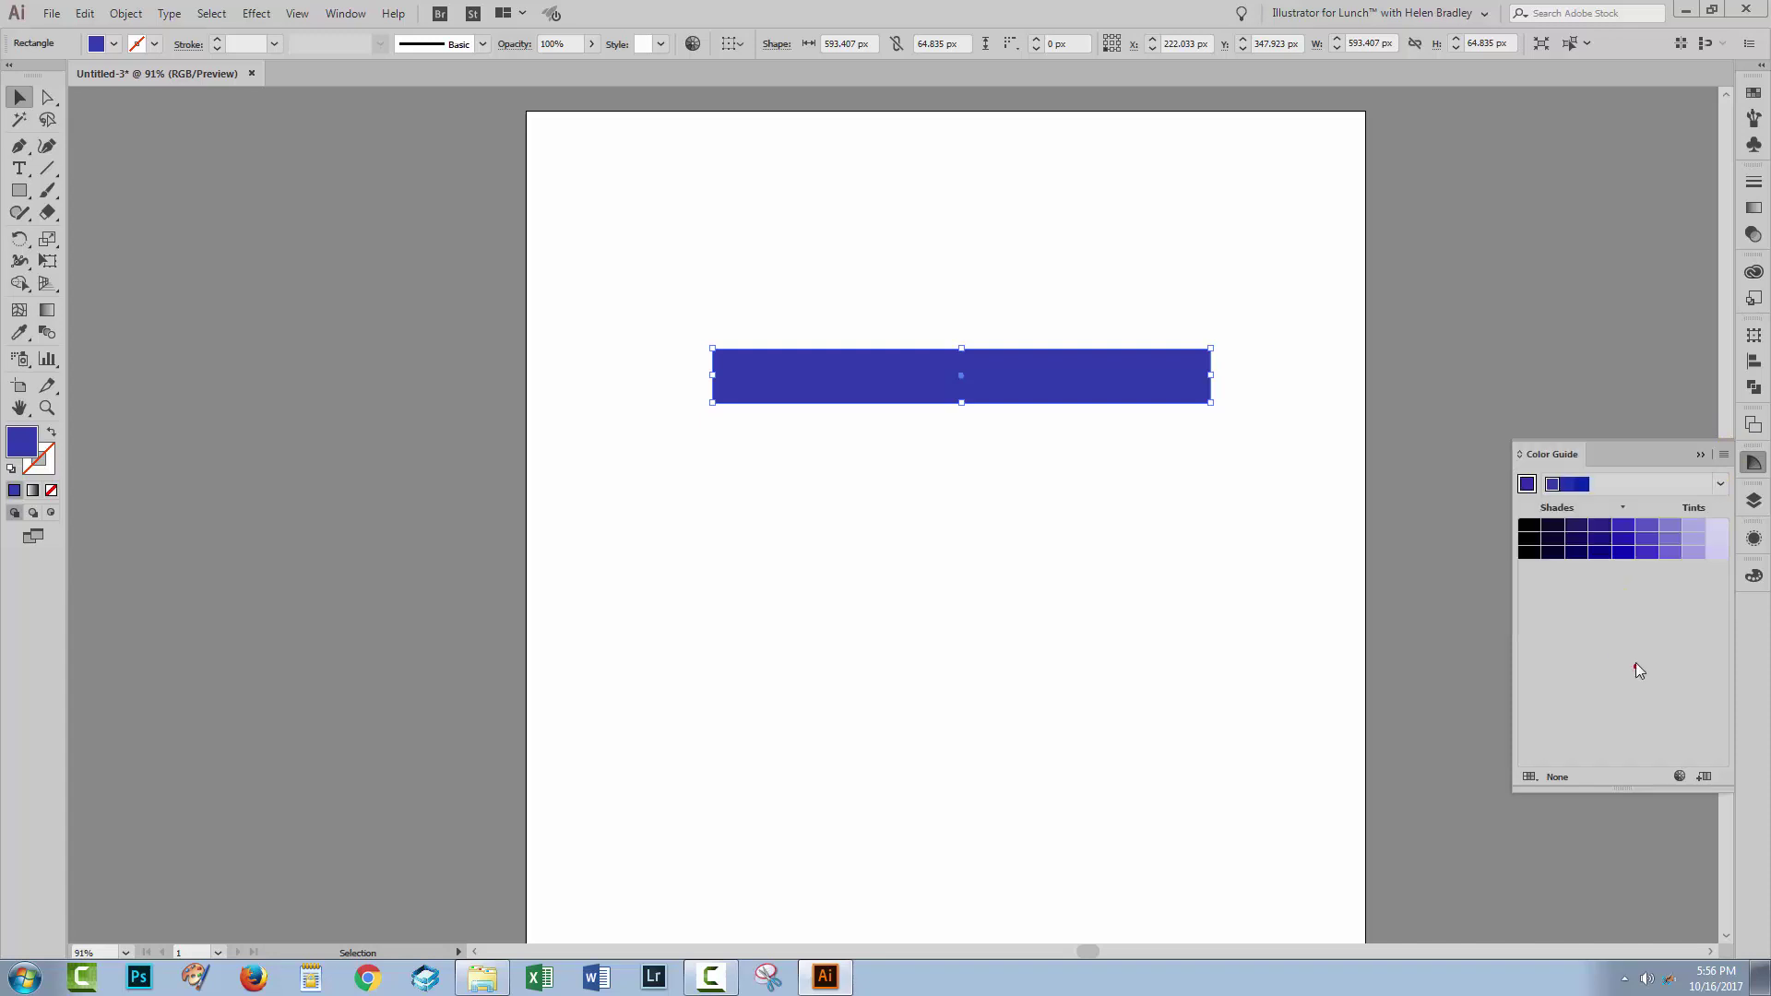
click(1601, 527)
shift+click(1715, 525)
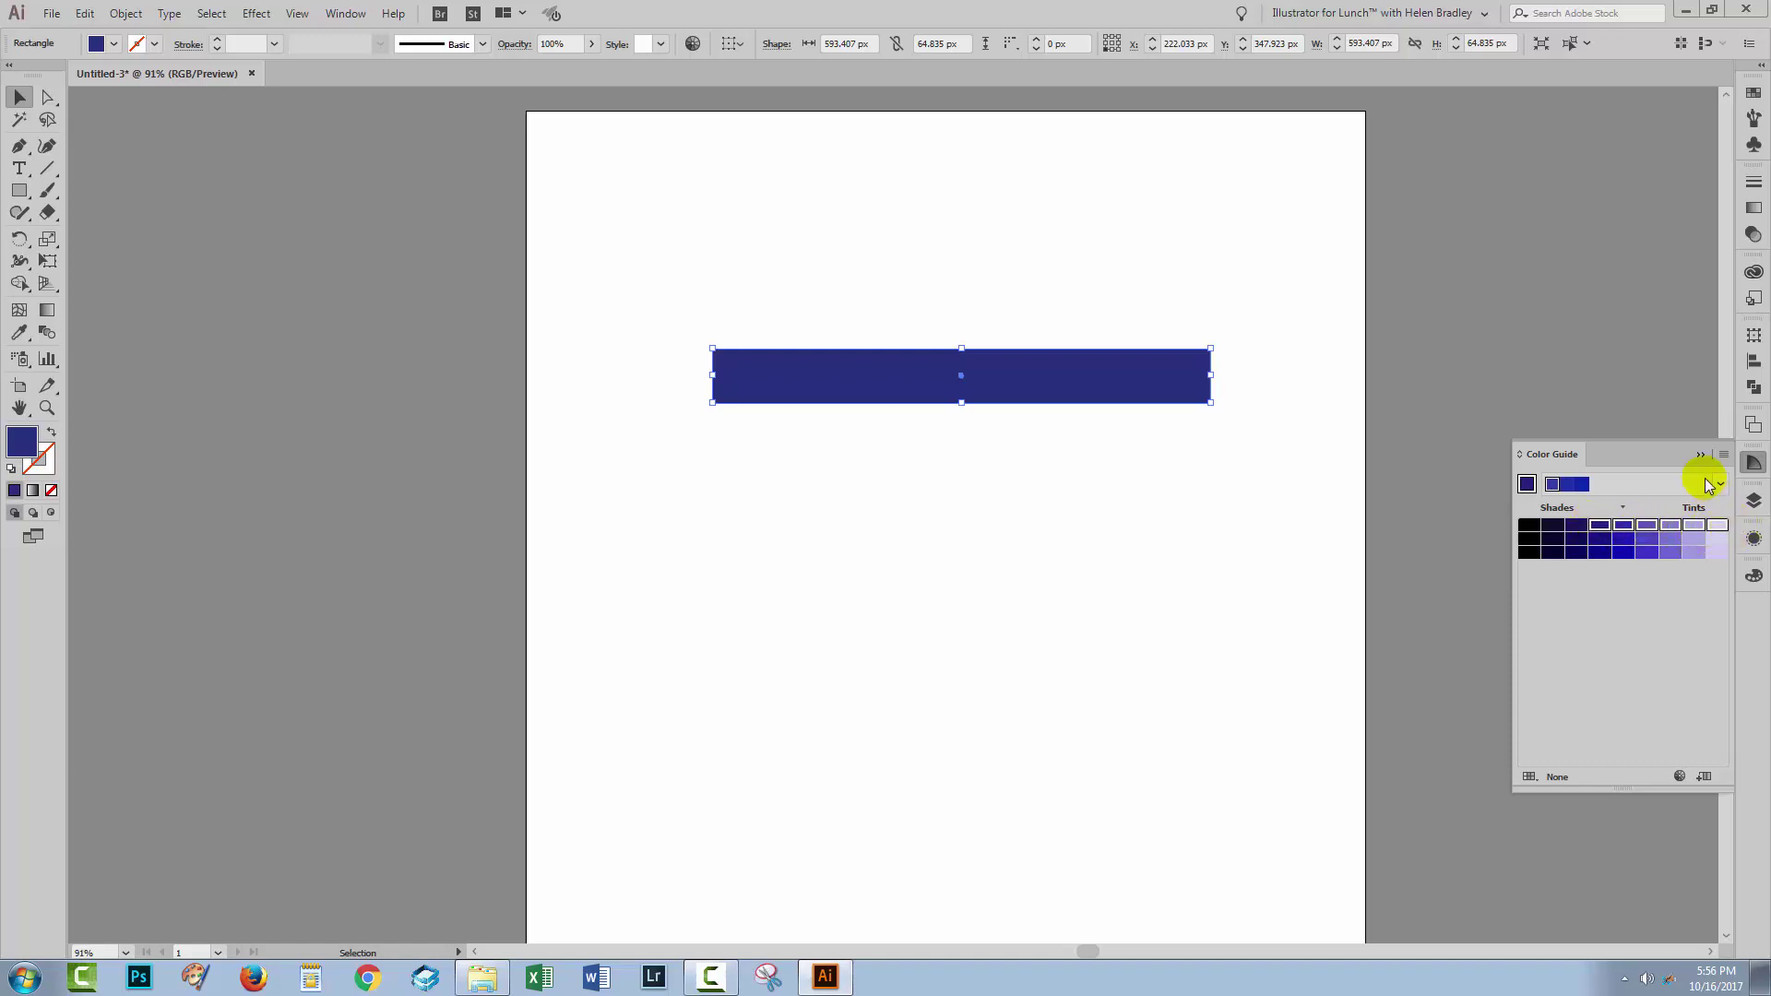
click(1723, 456)
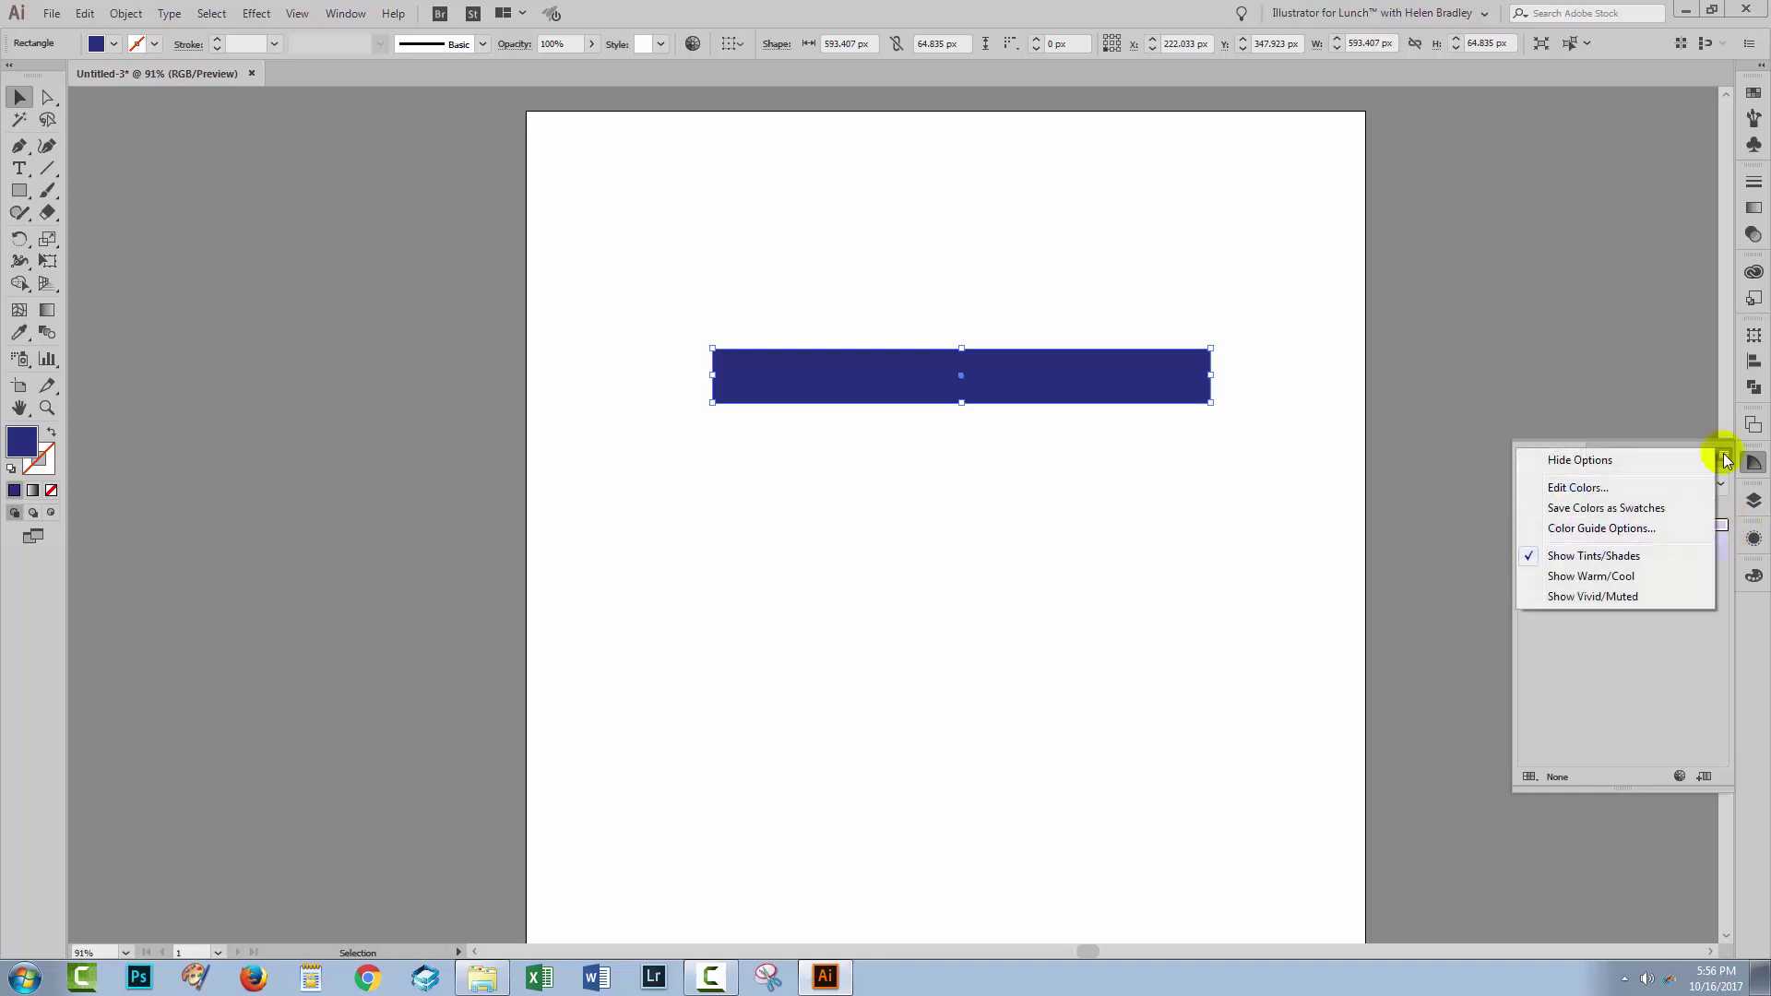
click(1569, 513)
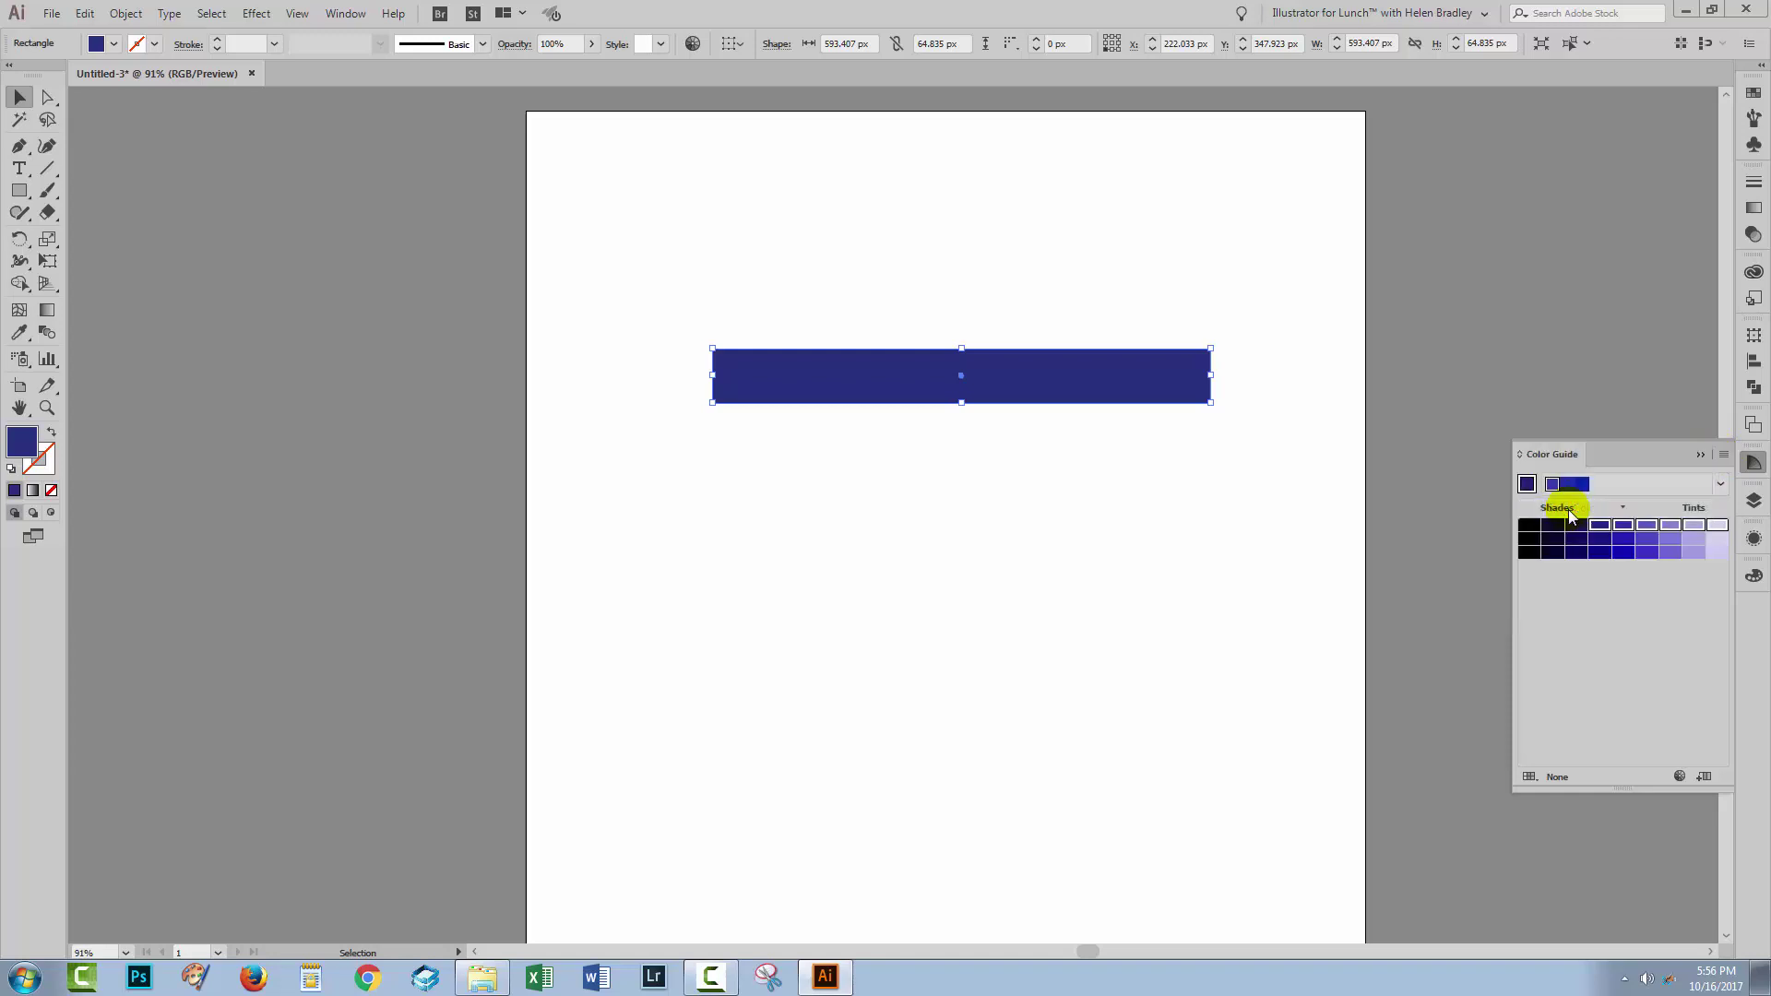
Step: Fill the rectangle with the saved R=134 G=130 B=209 swatch and deselect it
key(ctrl+shift+a)
click(1753, 92)
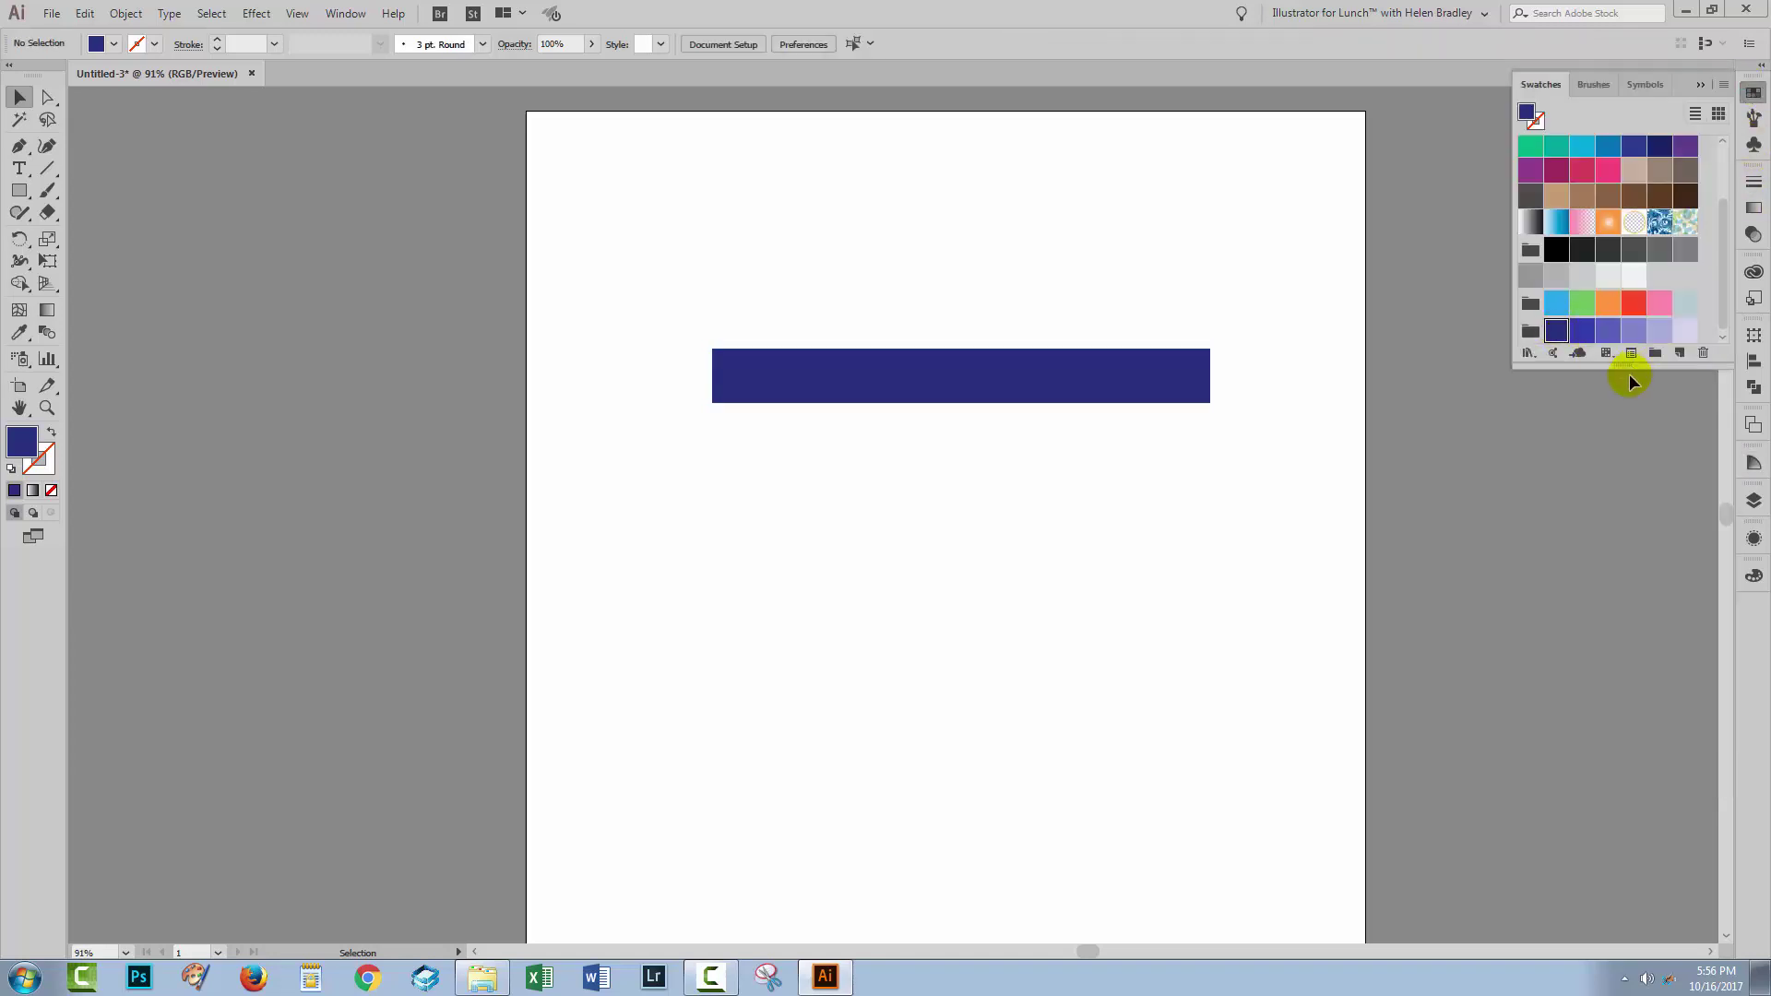
drag(1625, 367, 1572, 421)
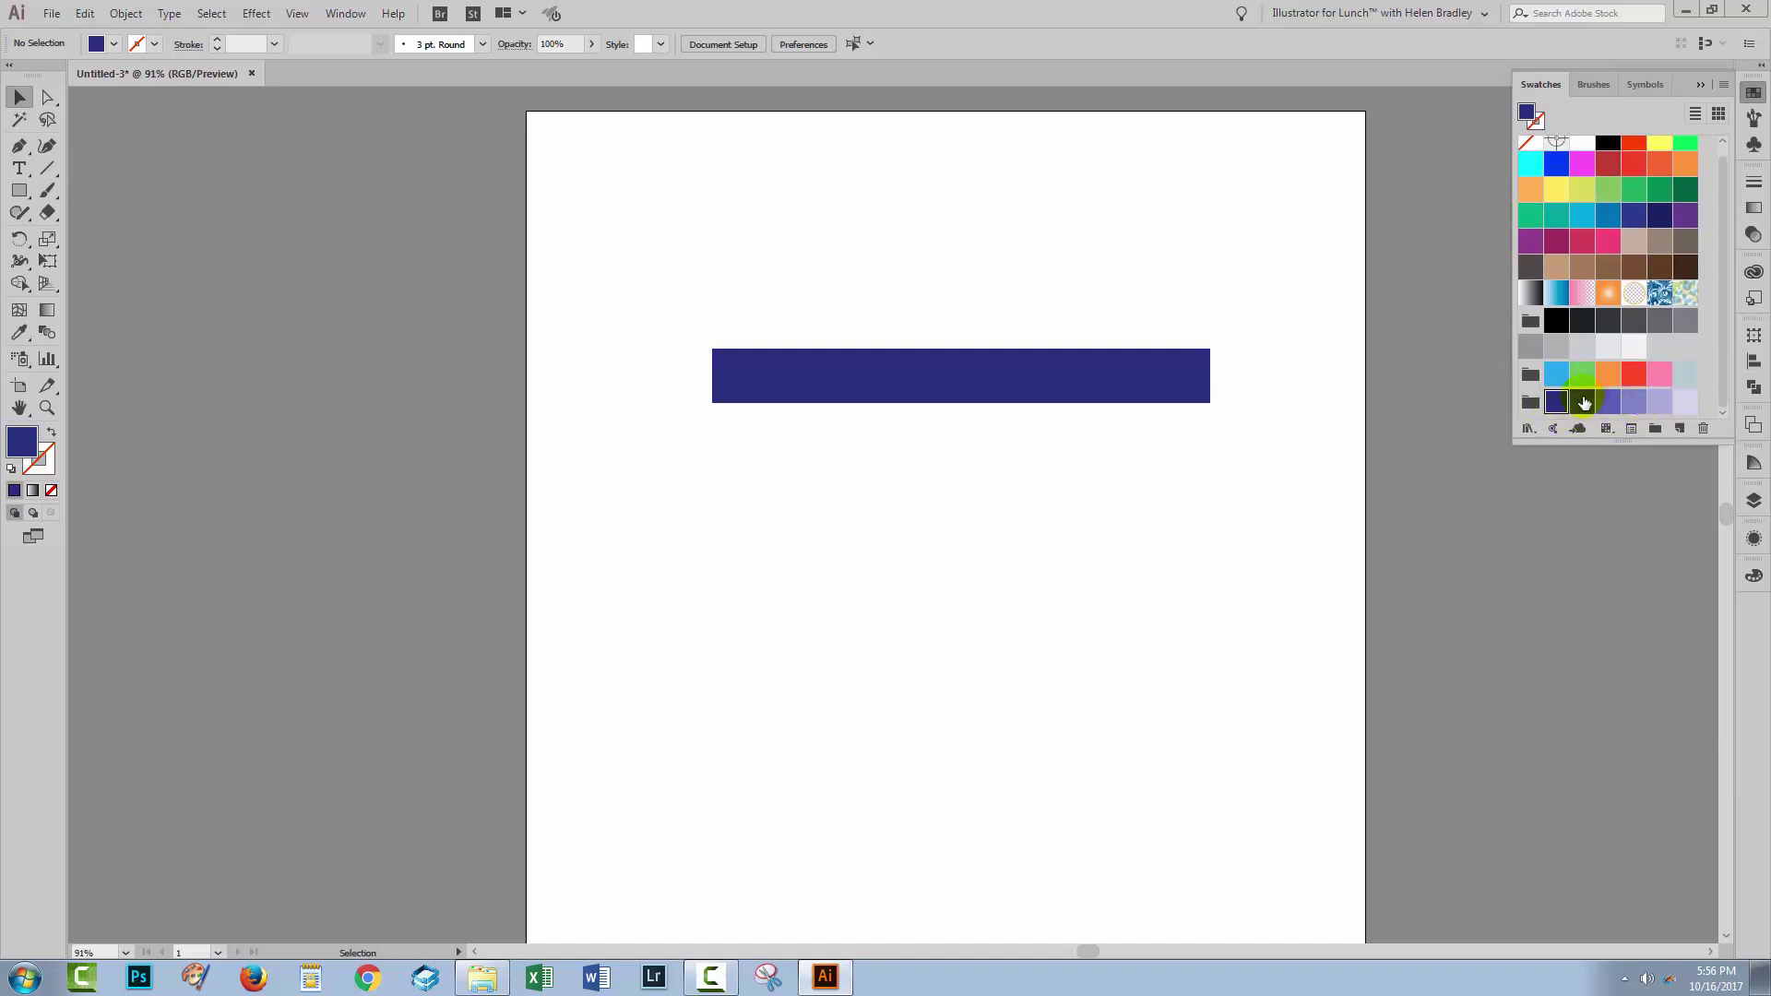
drag(885, 323, 938, 435)
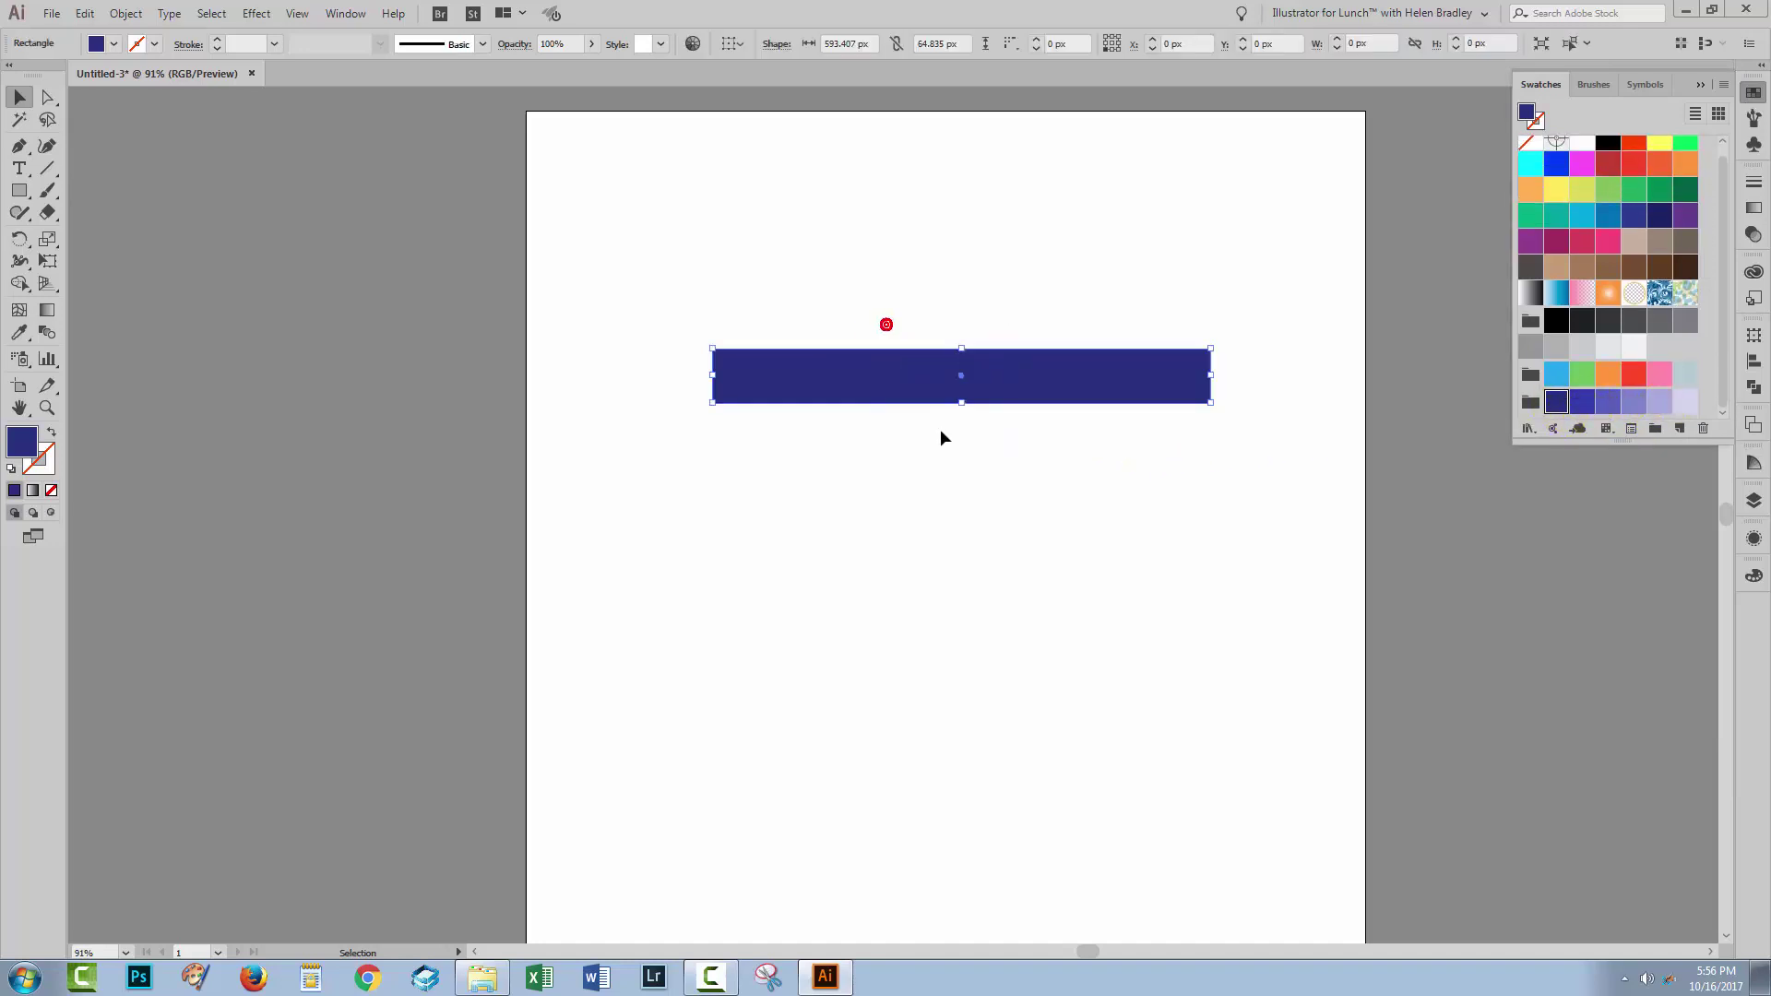
click(911, 372)
click(1634, 406)
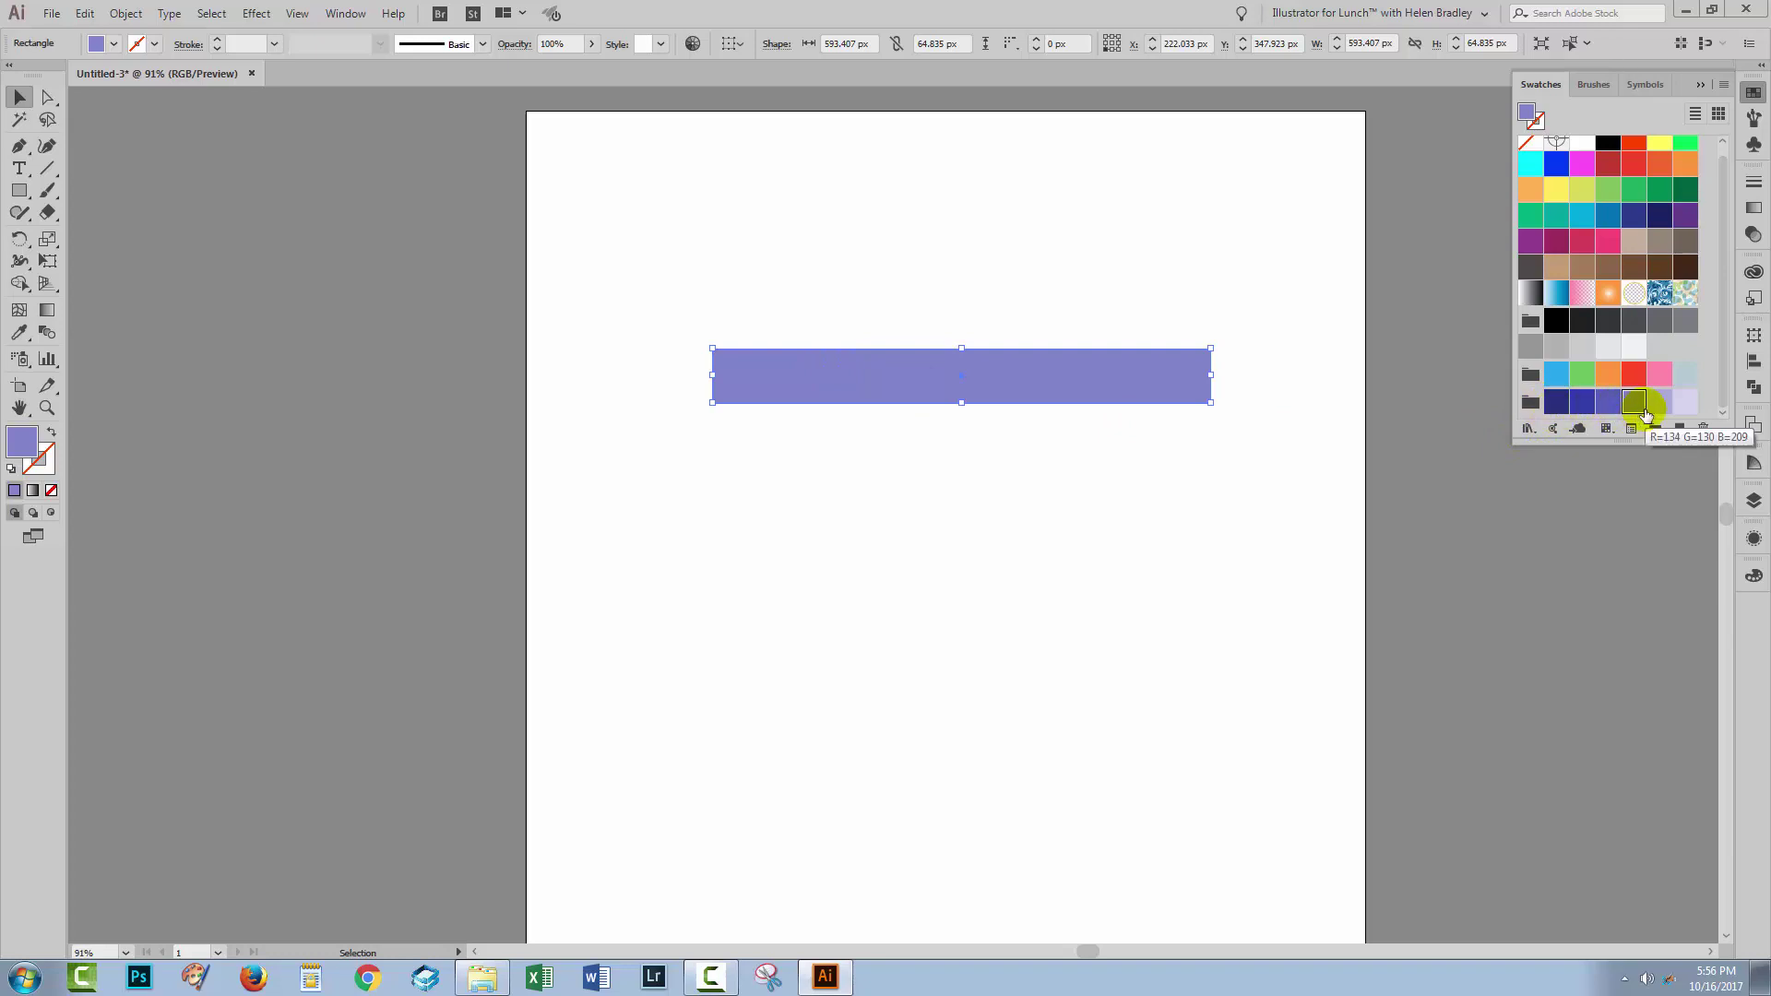
click(1006, 563)
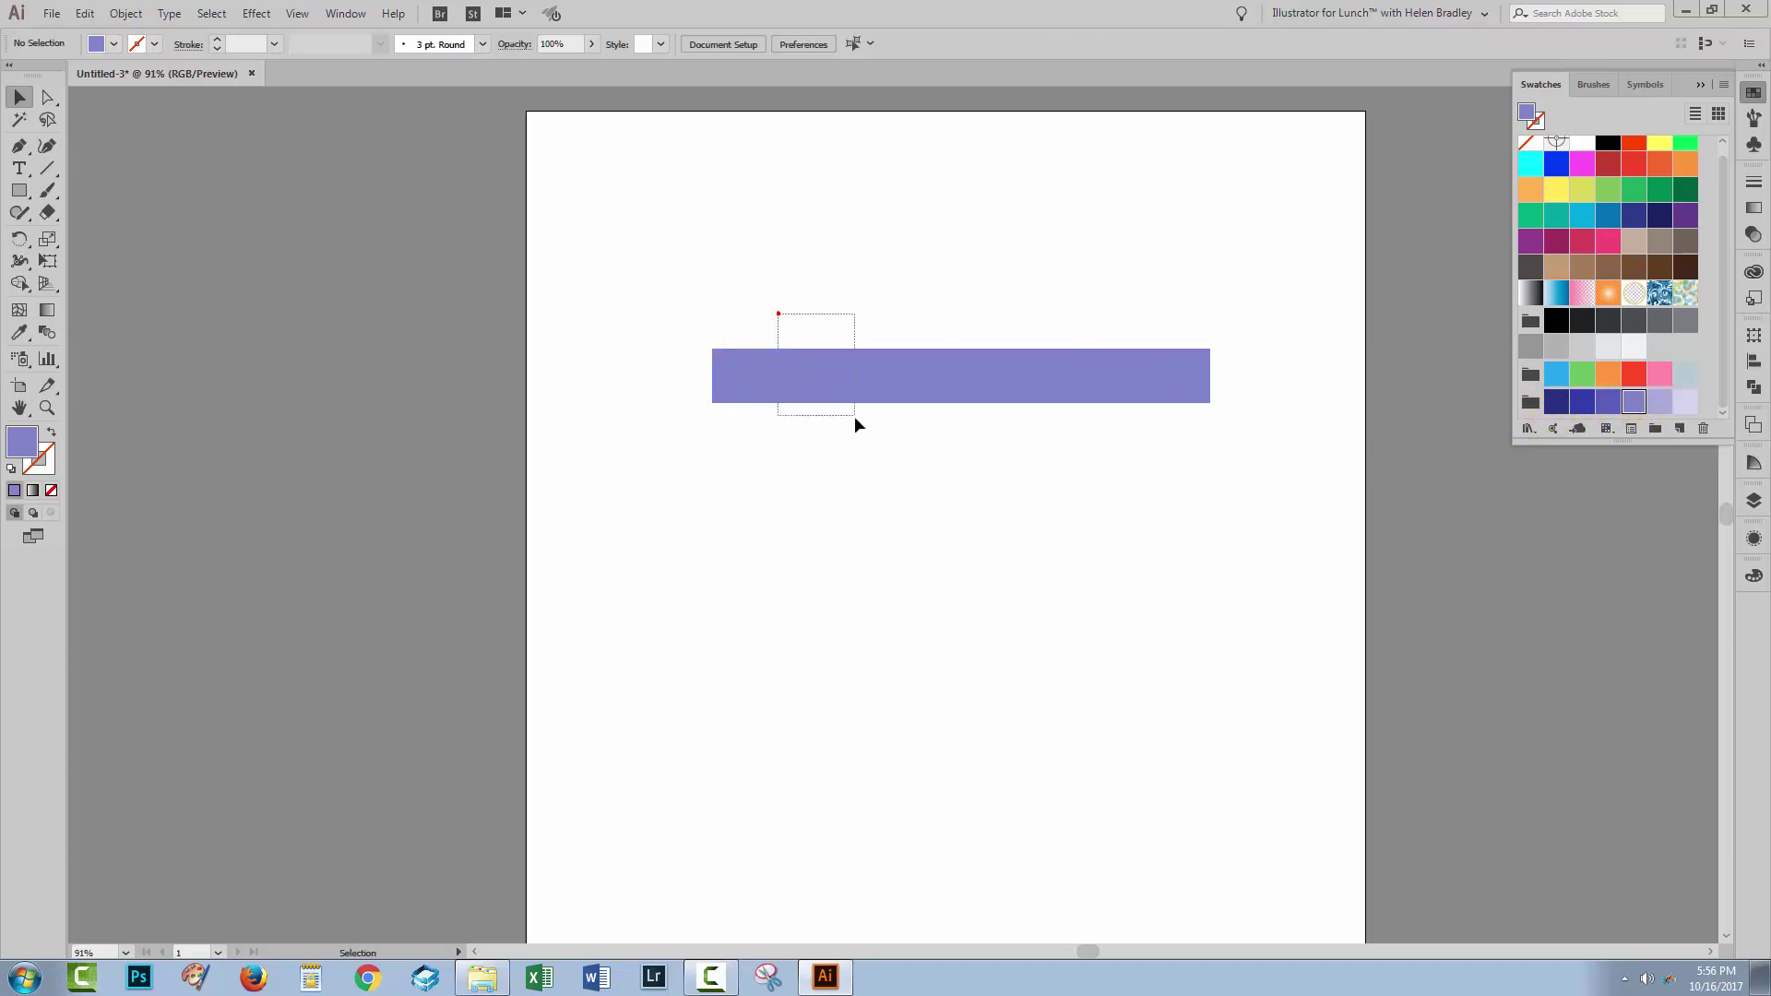
Step: Duplicate the rectangle below the original, shorten the copy to about 232 px wide, and move it to the artboard's lower left
drag(858, 422, 846, 530)
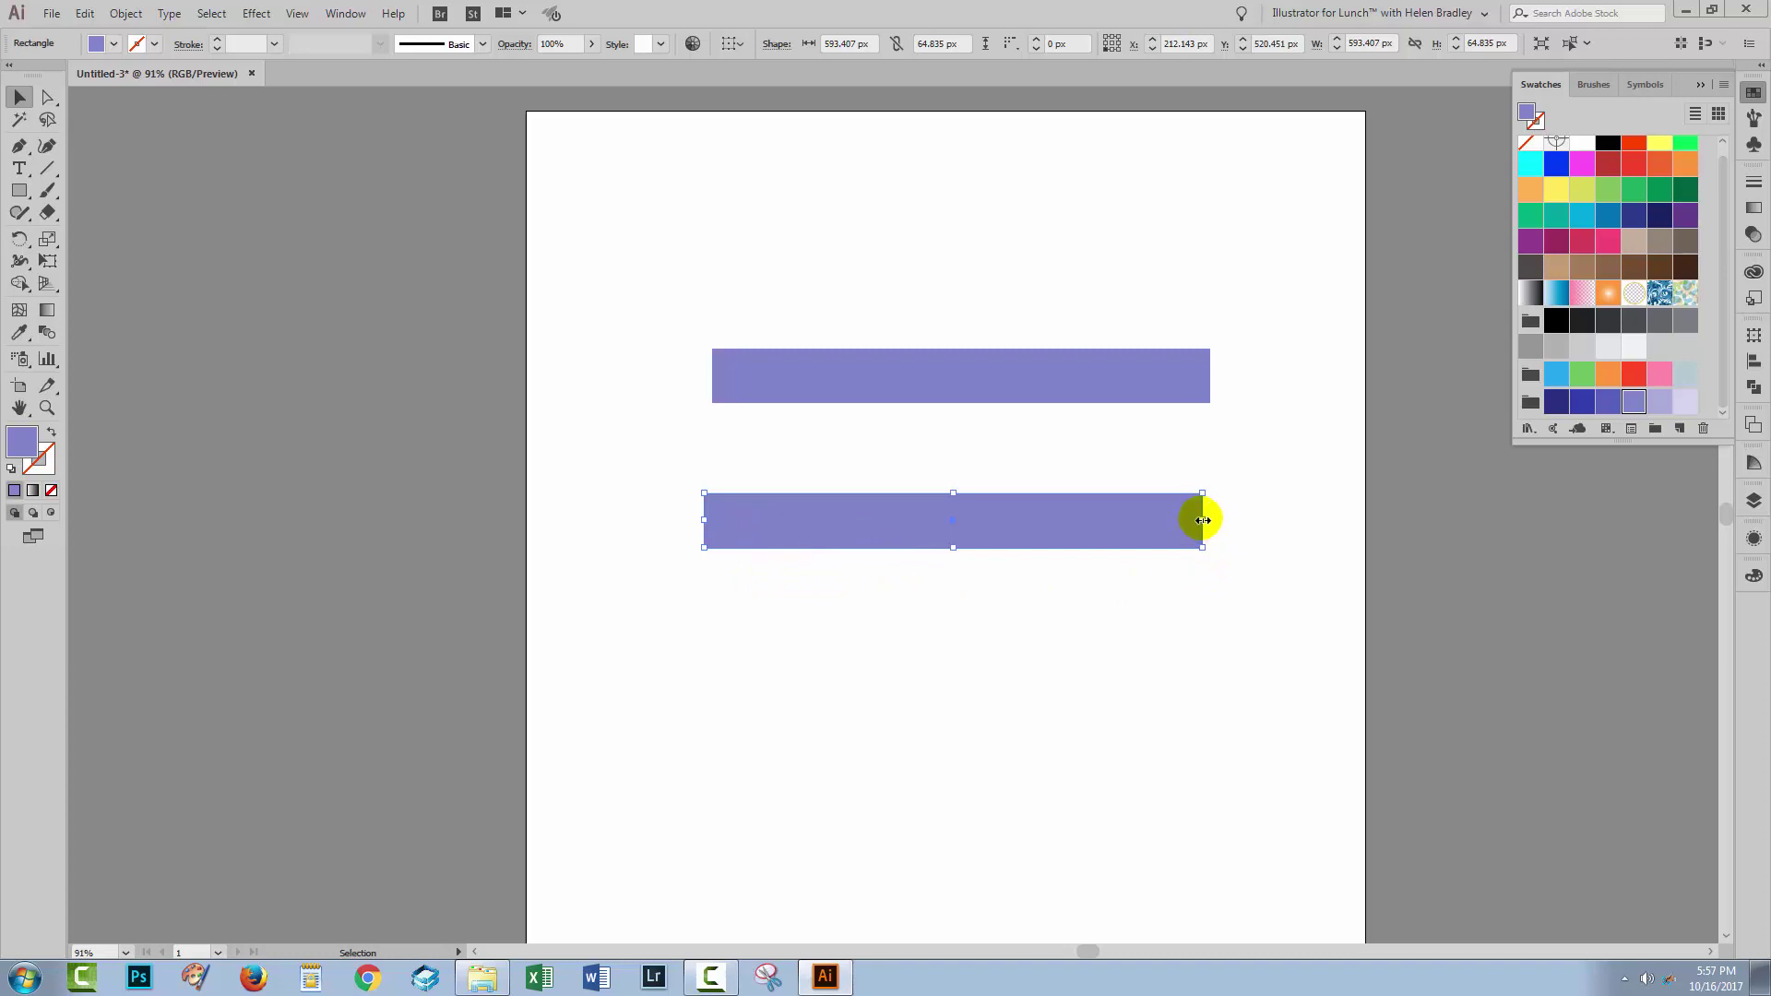
drag(1203, 520, 900, 520)
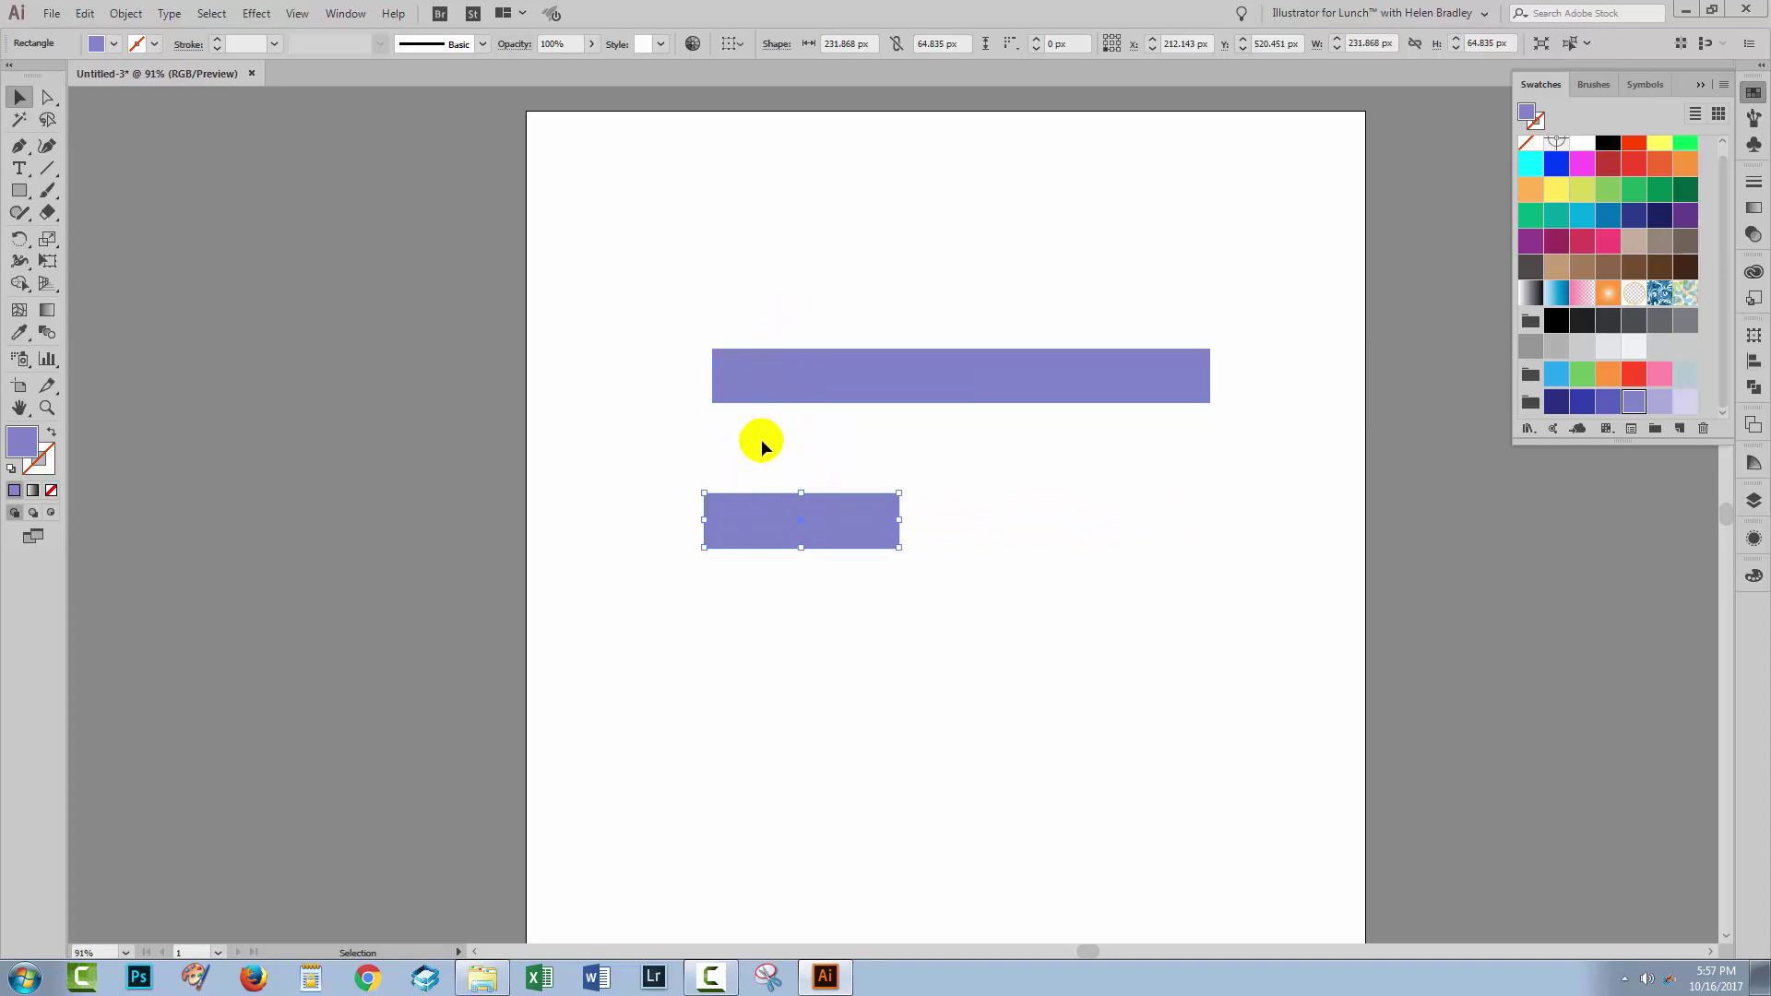
drag(735, 529, 652, 760)
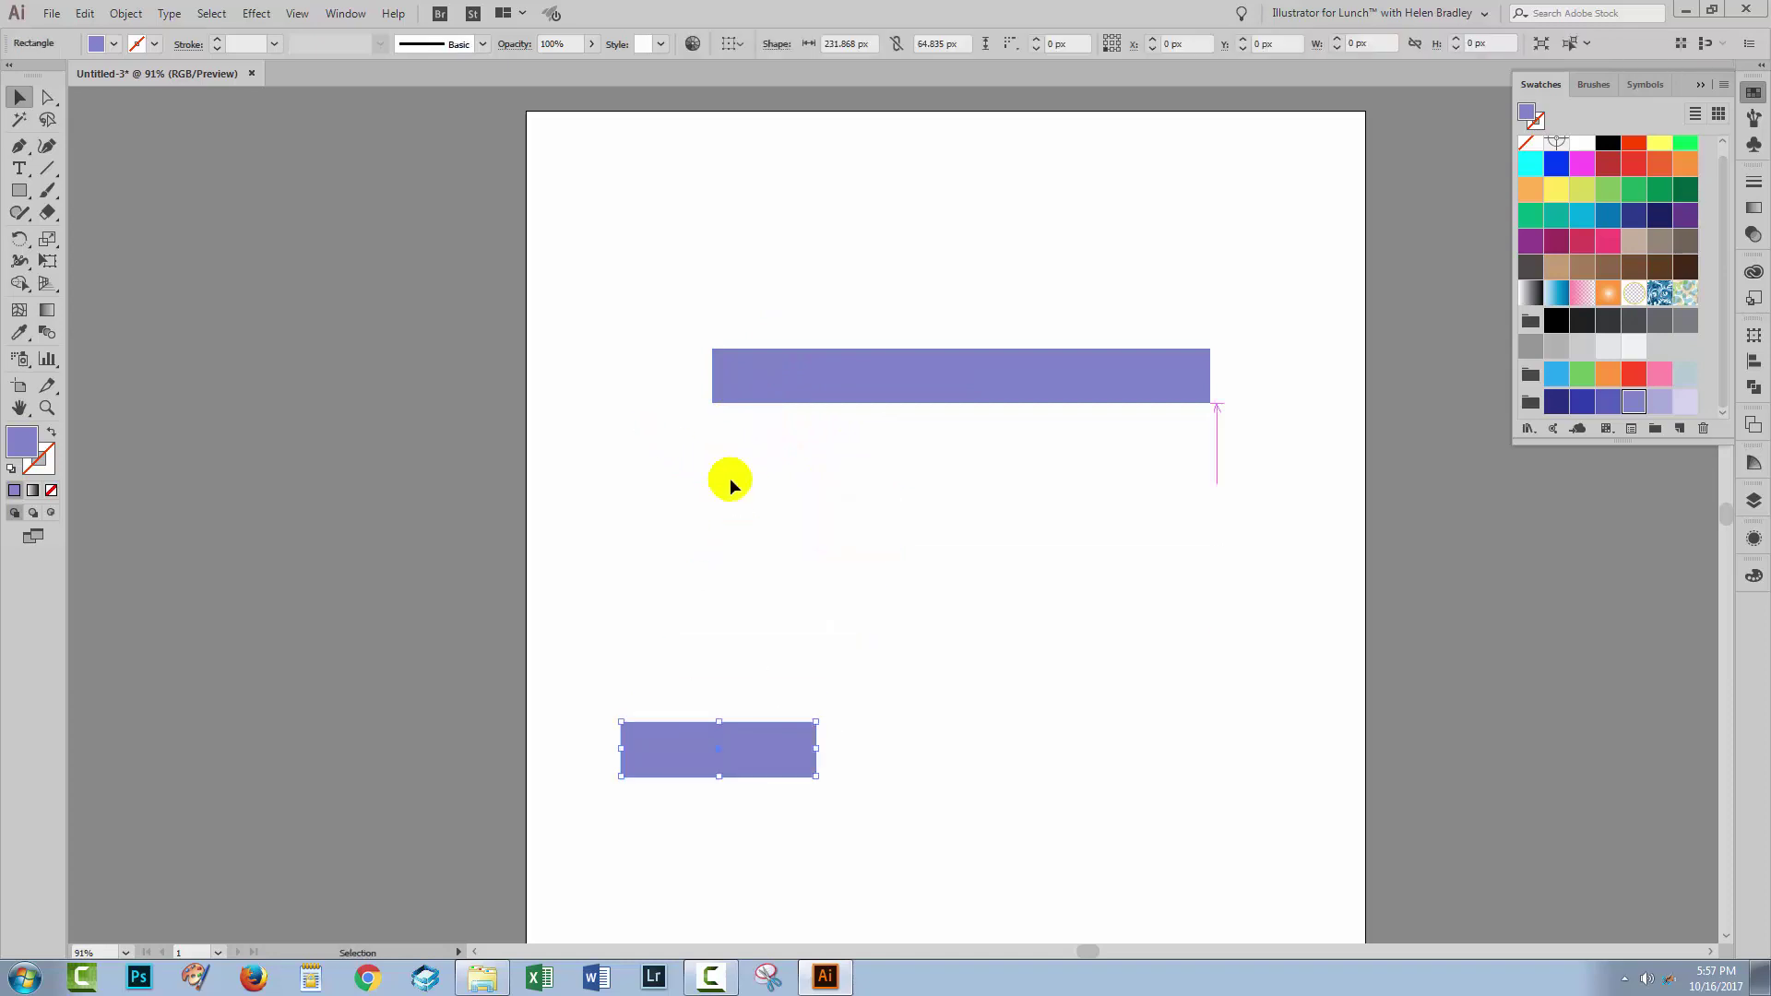
Step: Start a warp envelope distortion on the long rectangle using the Flag style
click(749, 358)
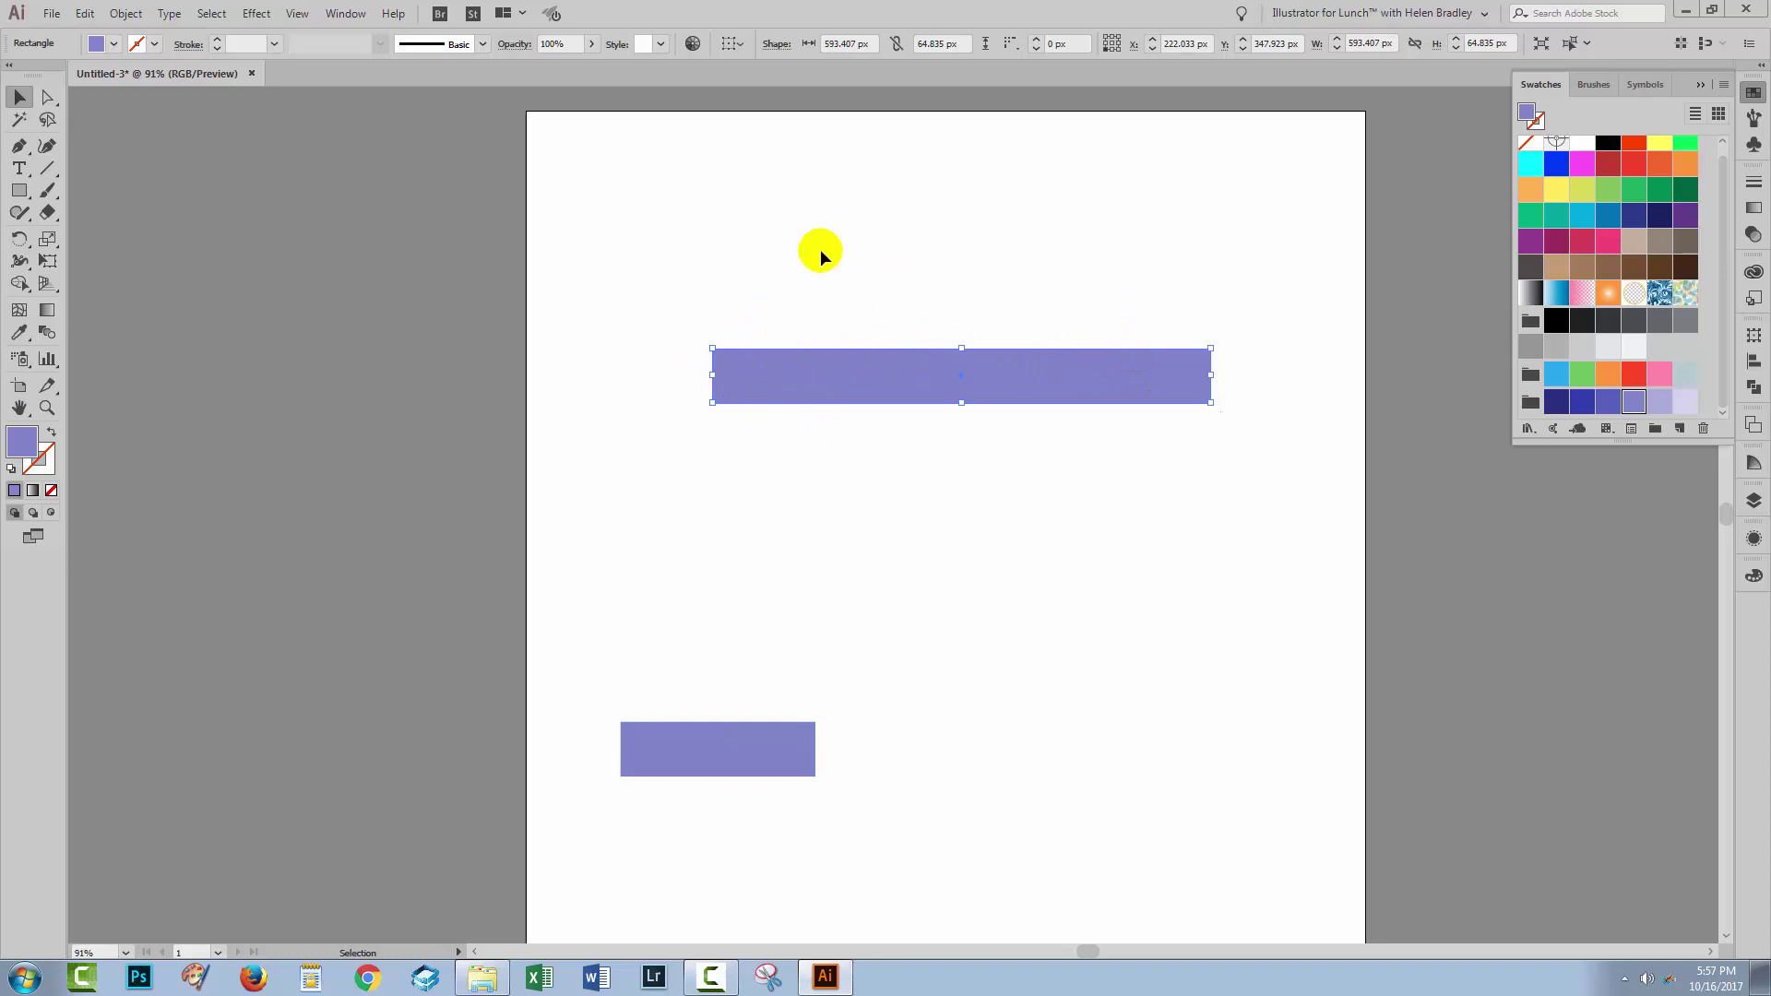
click(125, 14)
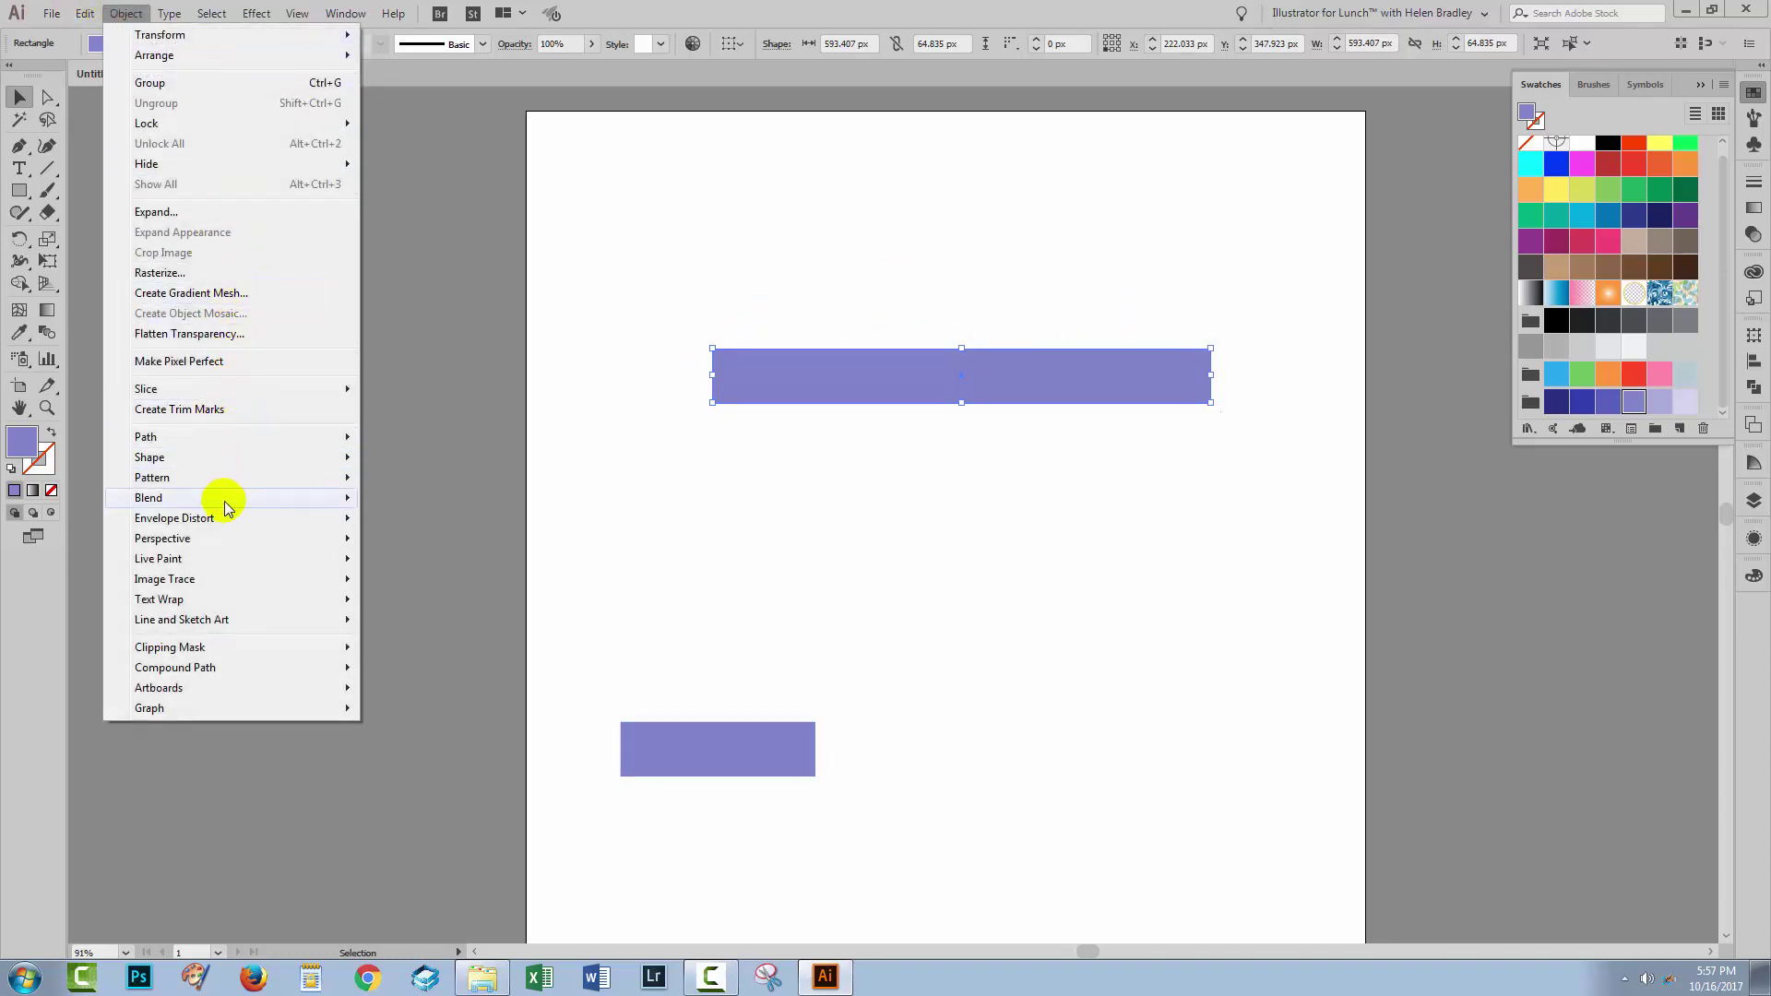
mouse_move(226, 518)
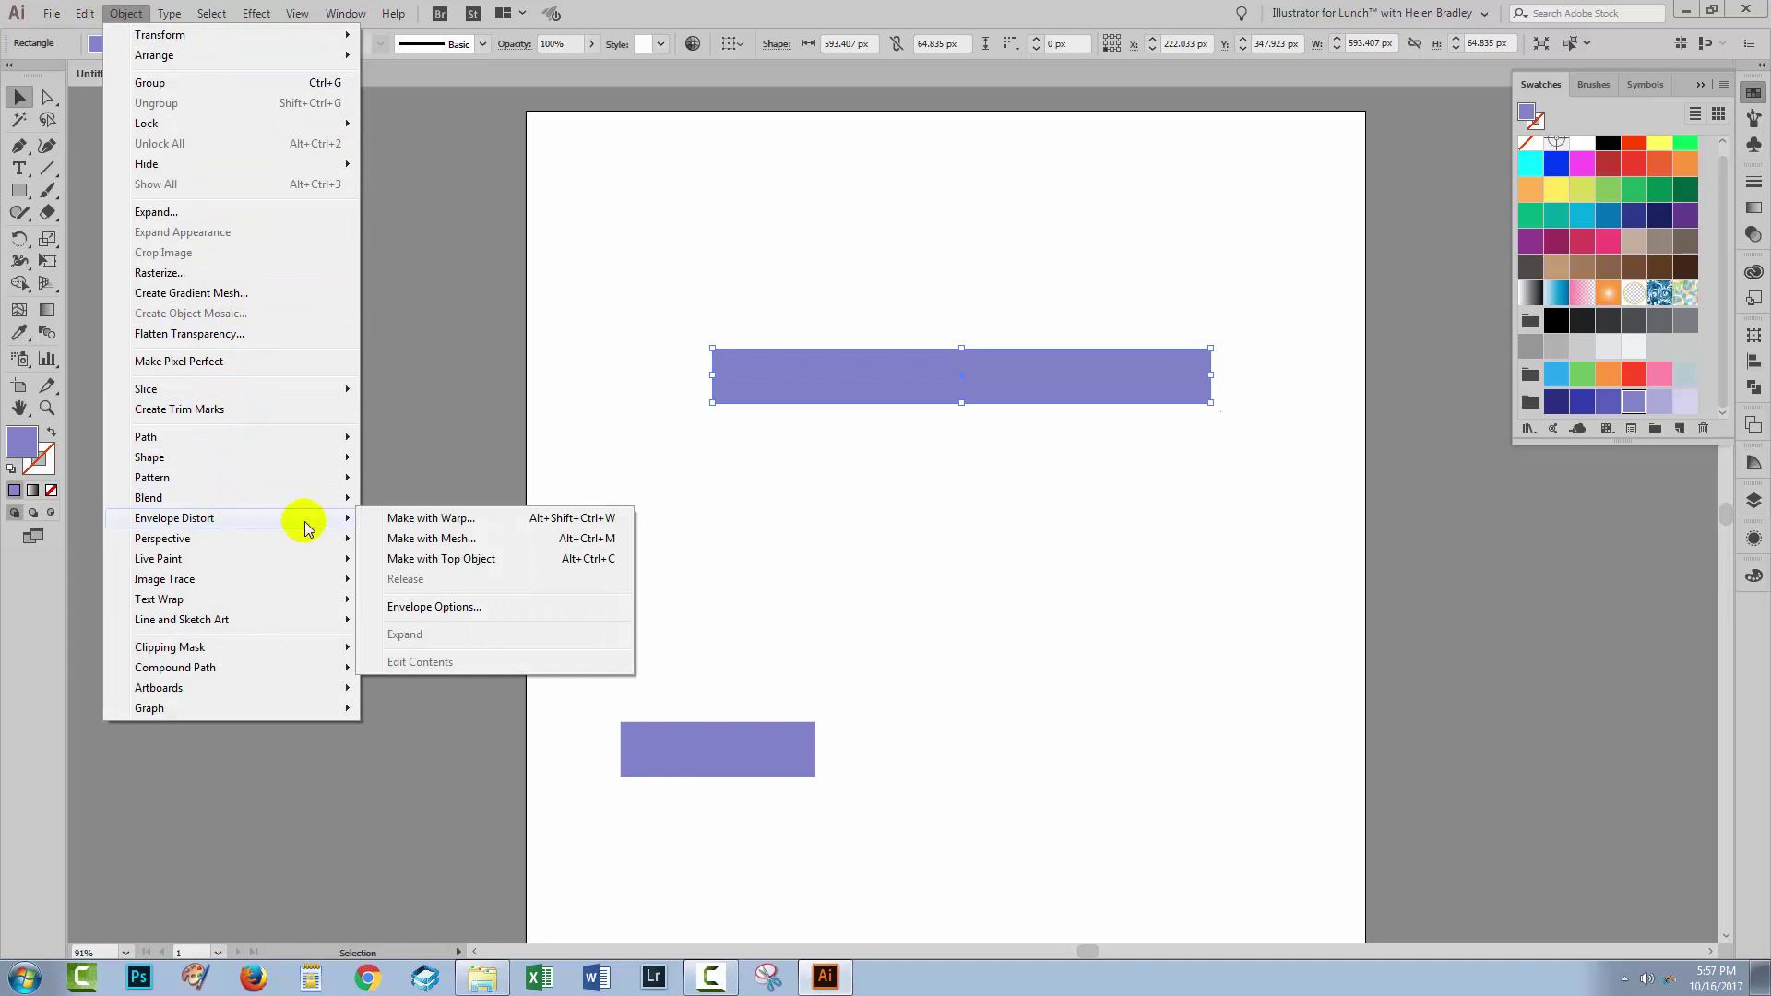
click(424, 522)
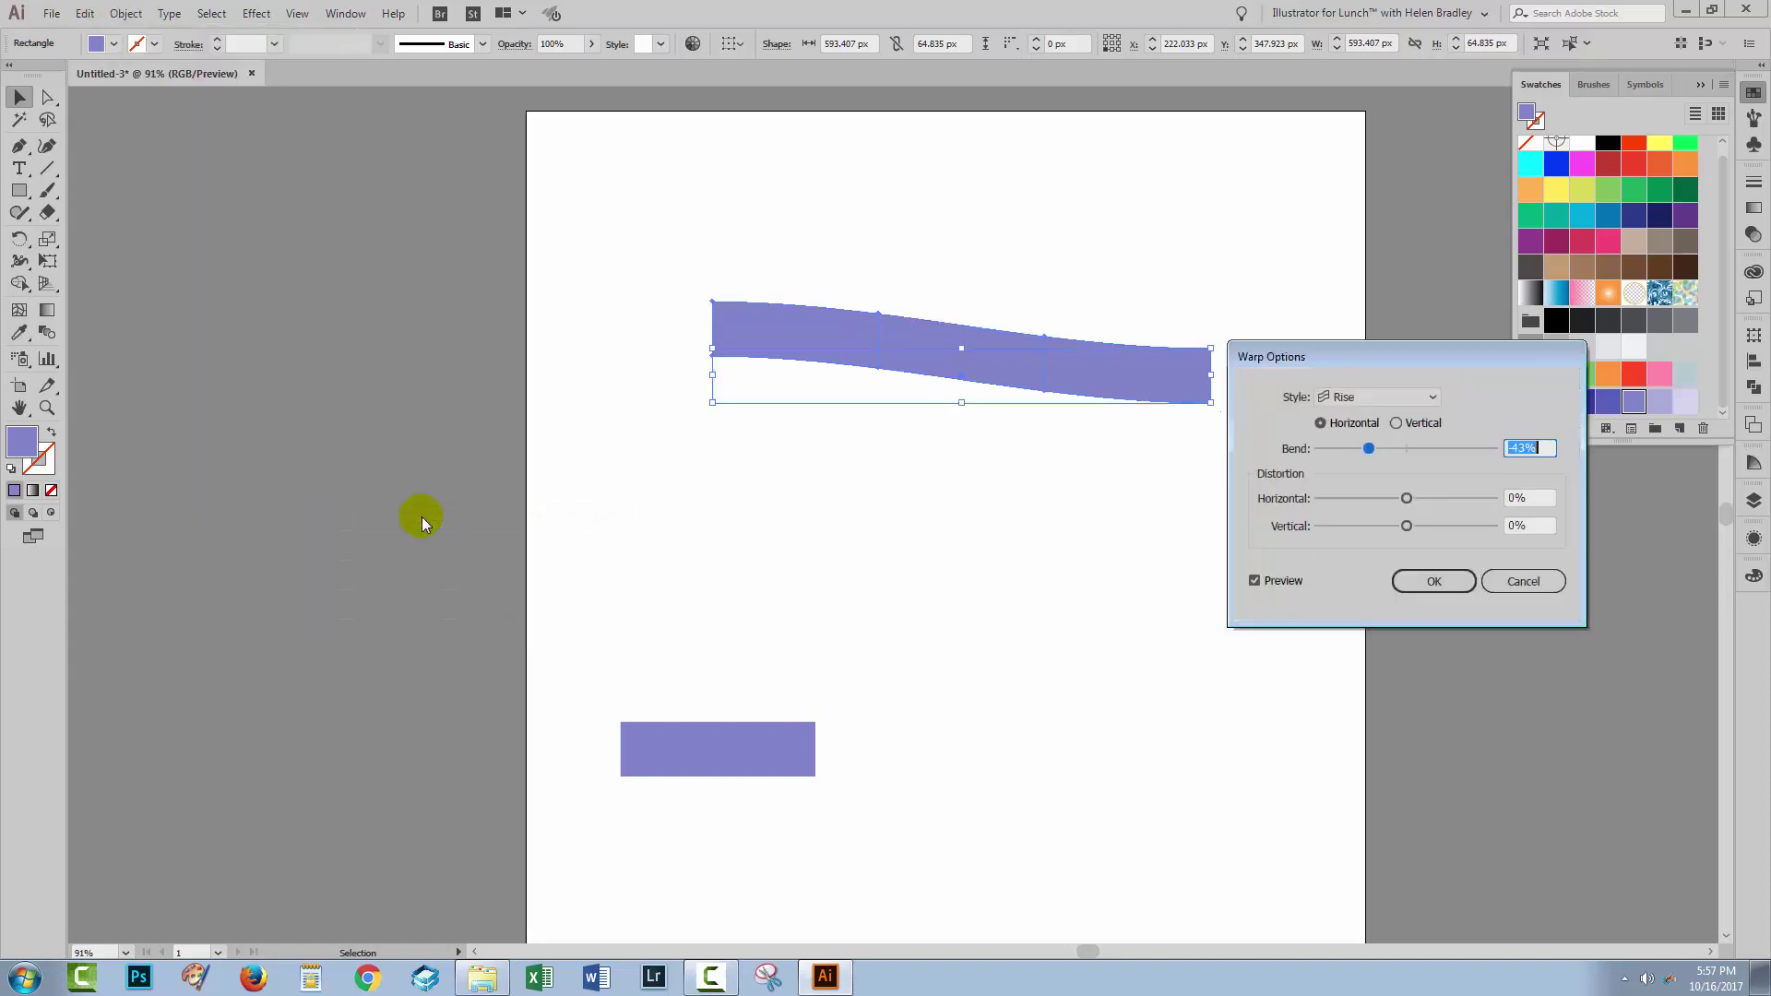
drag(1423, 356, 1127, 558)
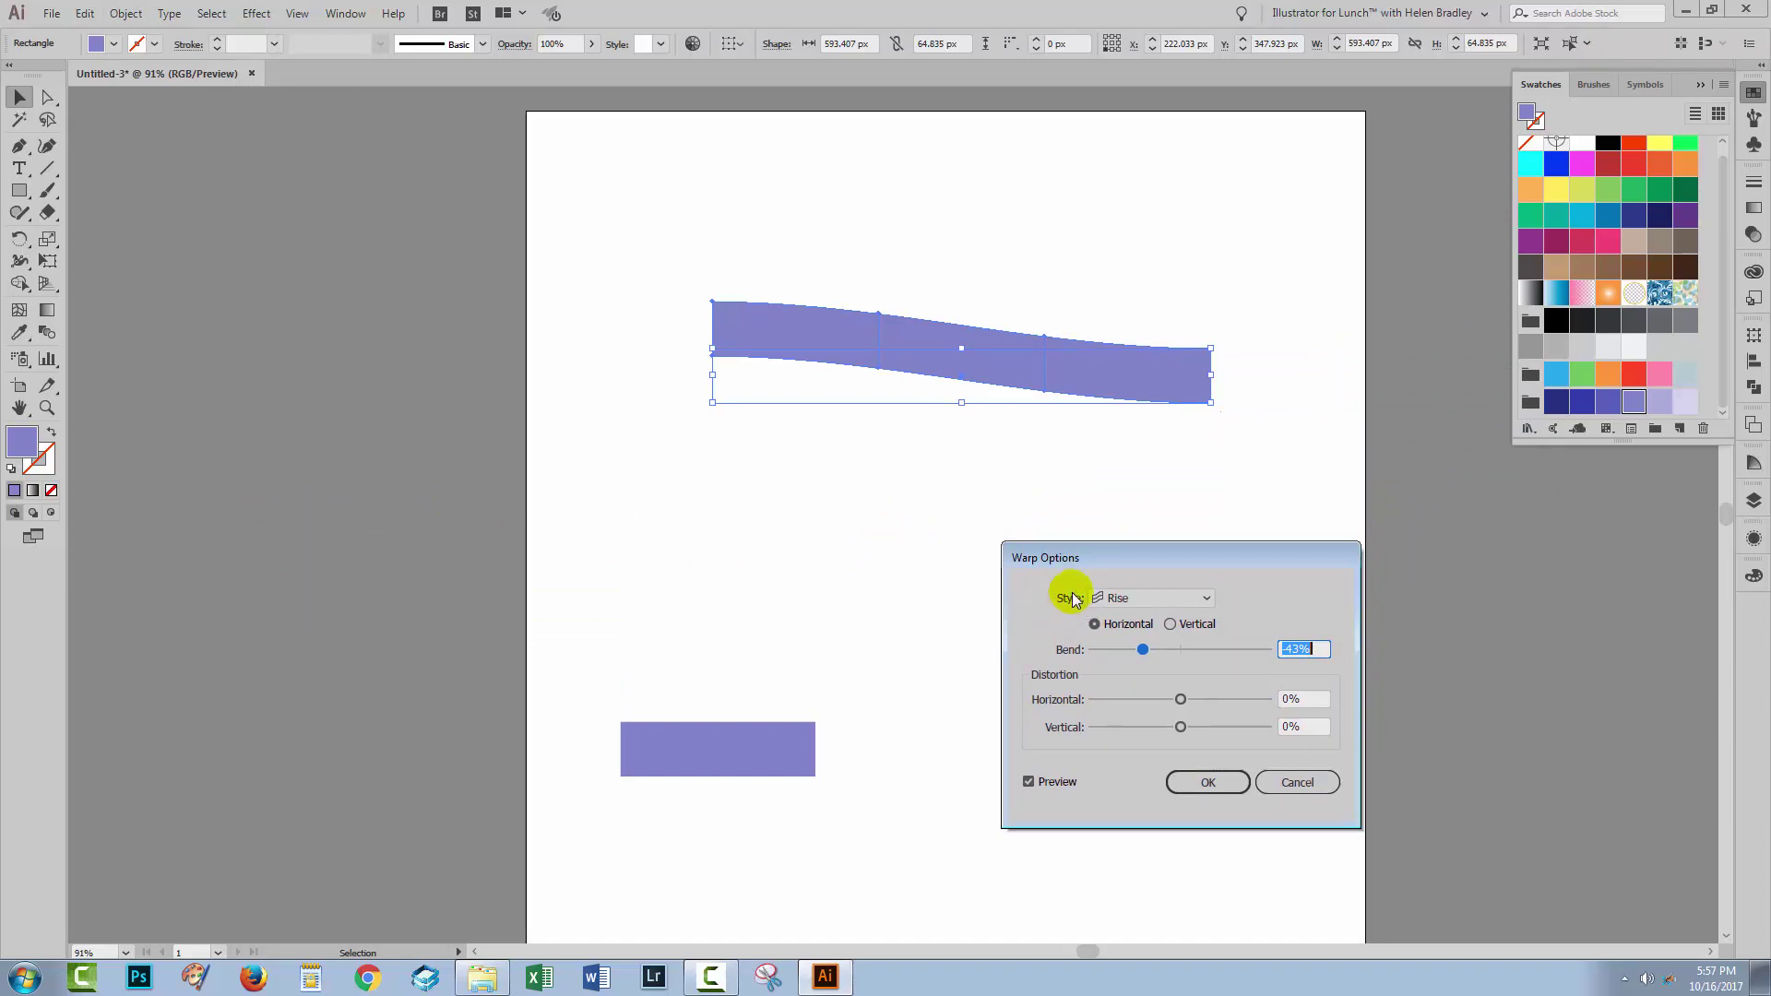
click(1112, 598)
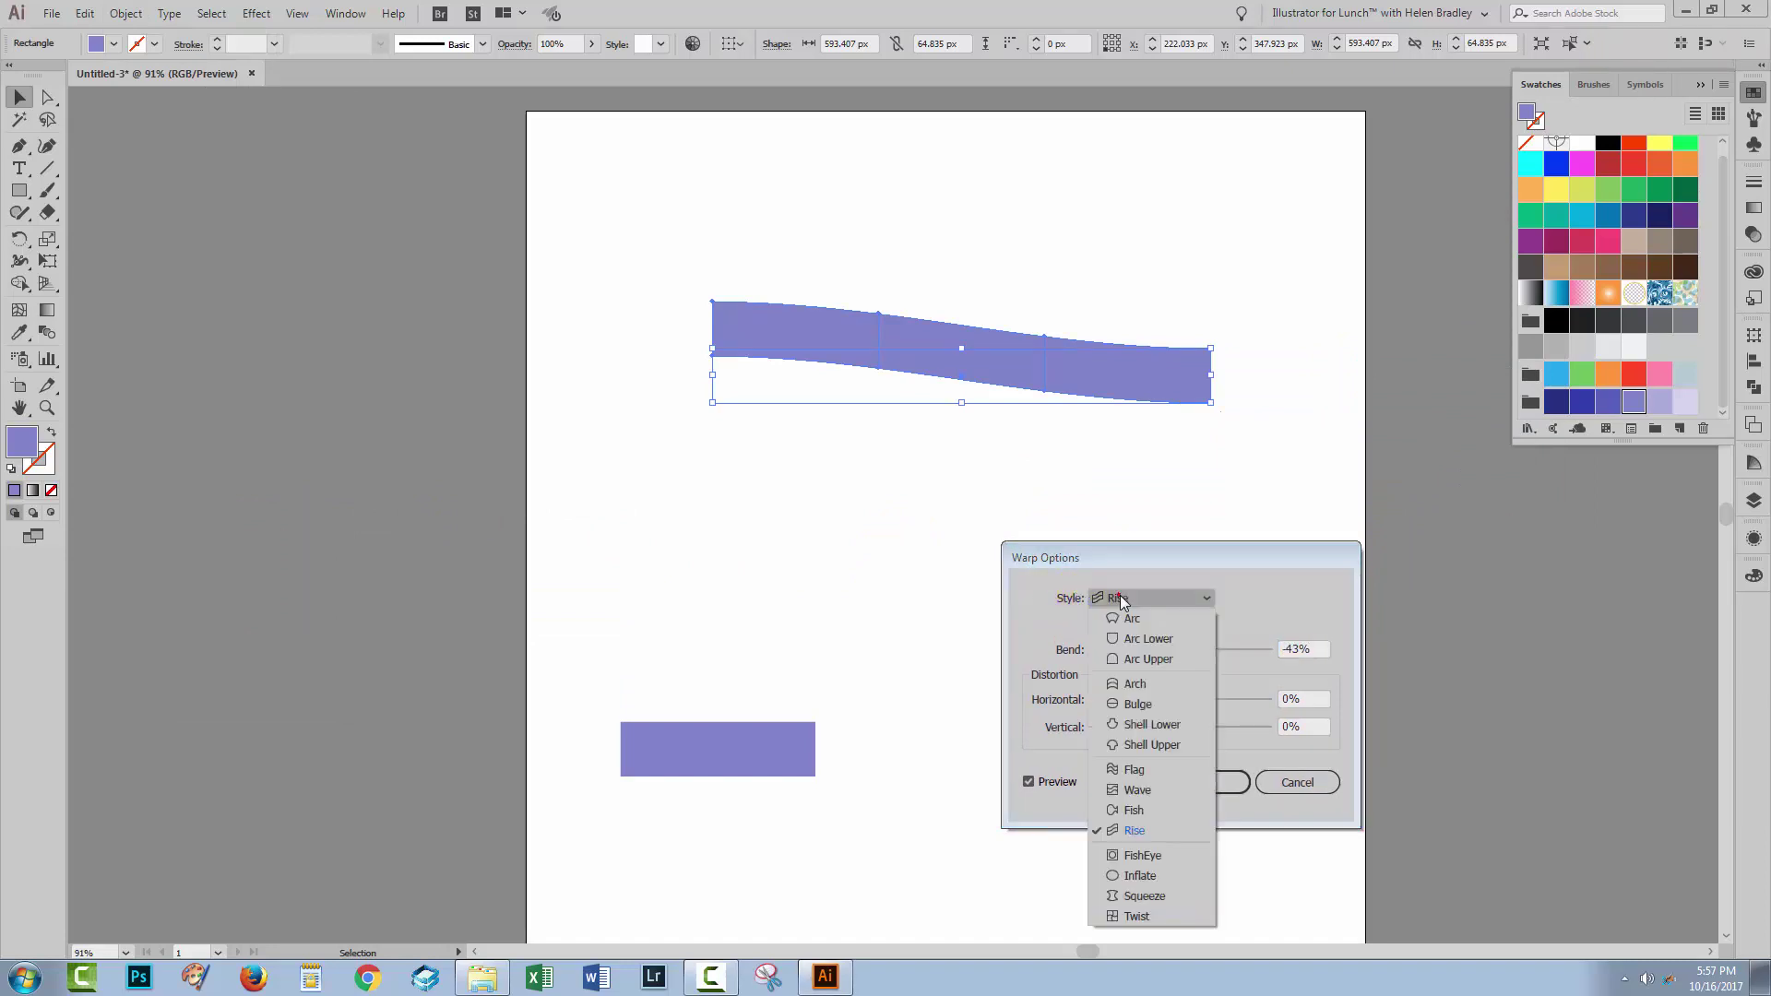
click(1131, 771)
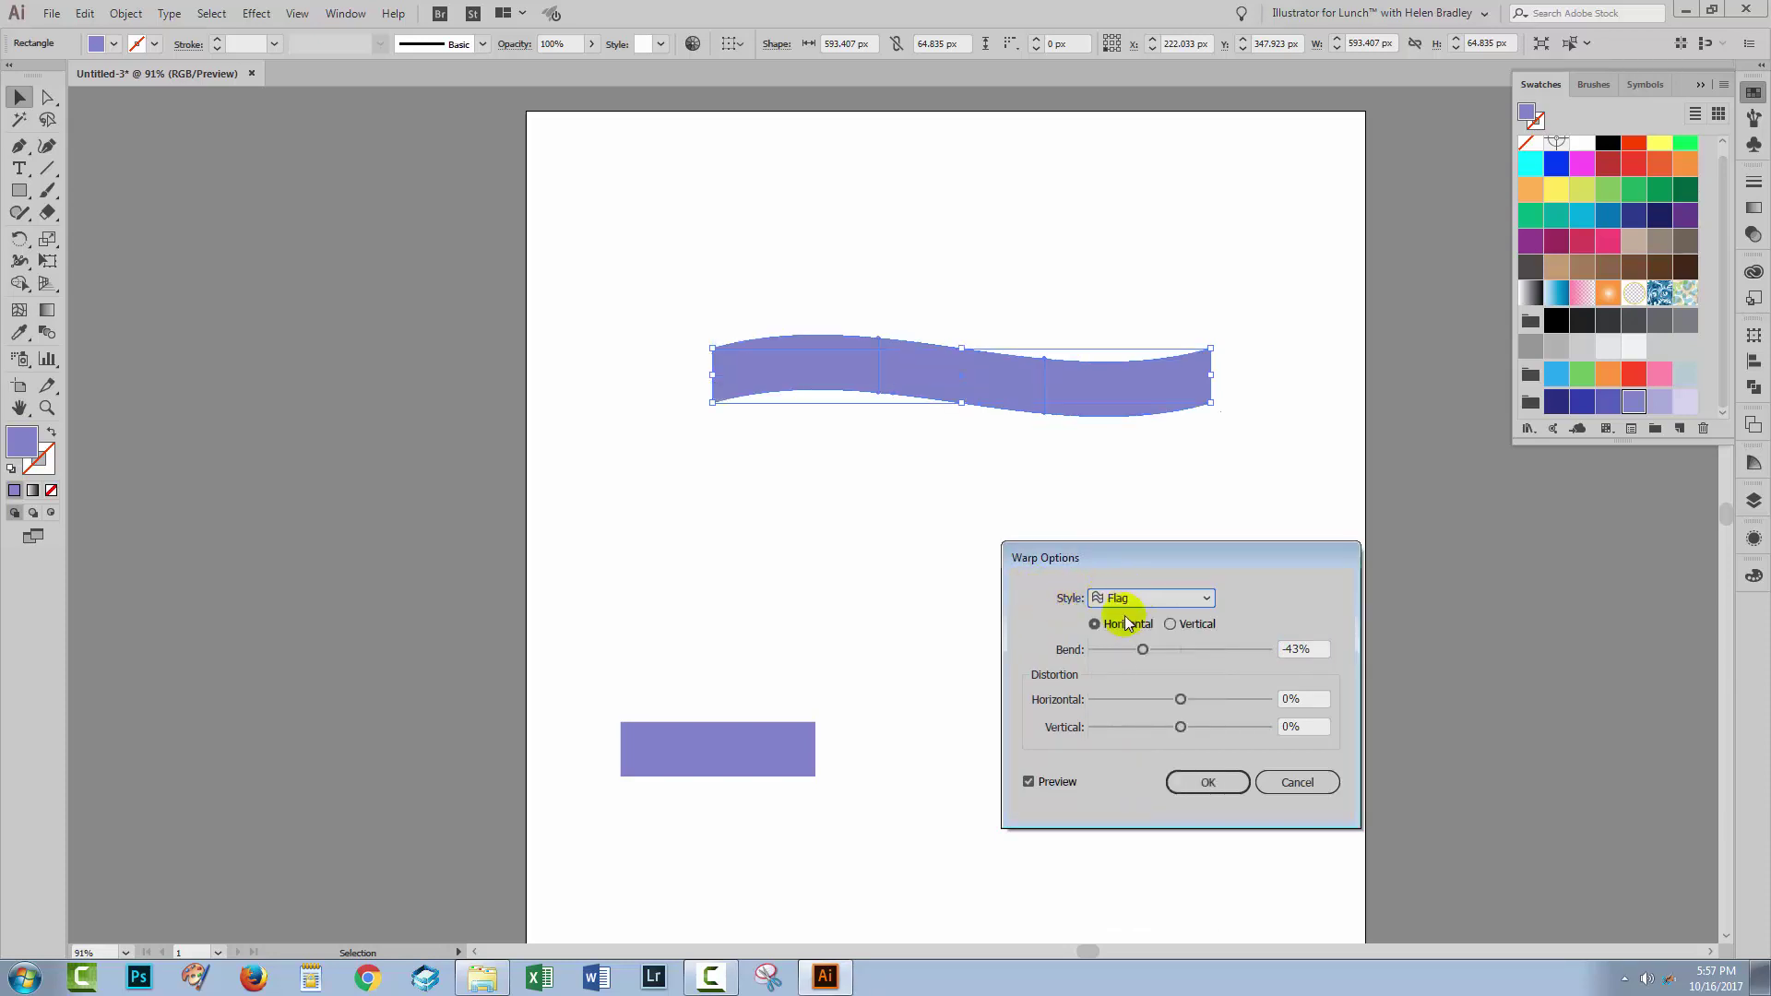
Step: Apply the Flag warp to the long rectangle horizontally with a 56% bend
click(1166, 624)
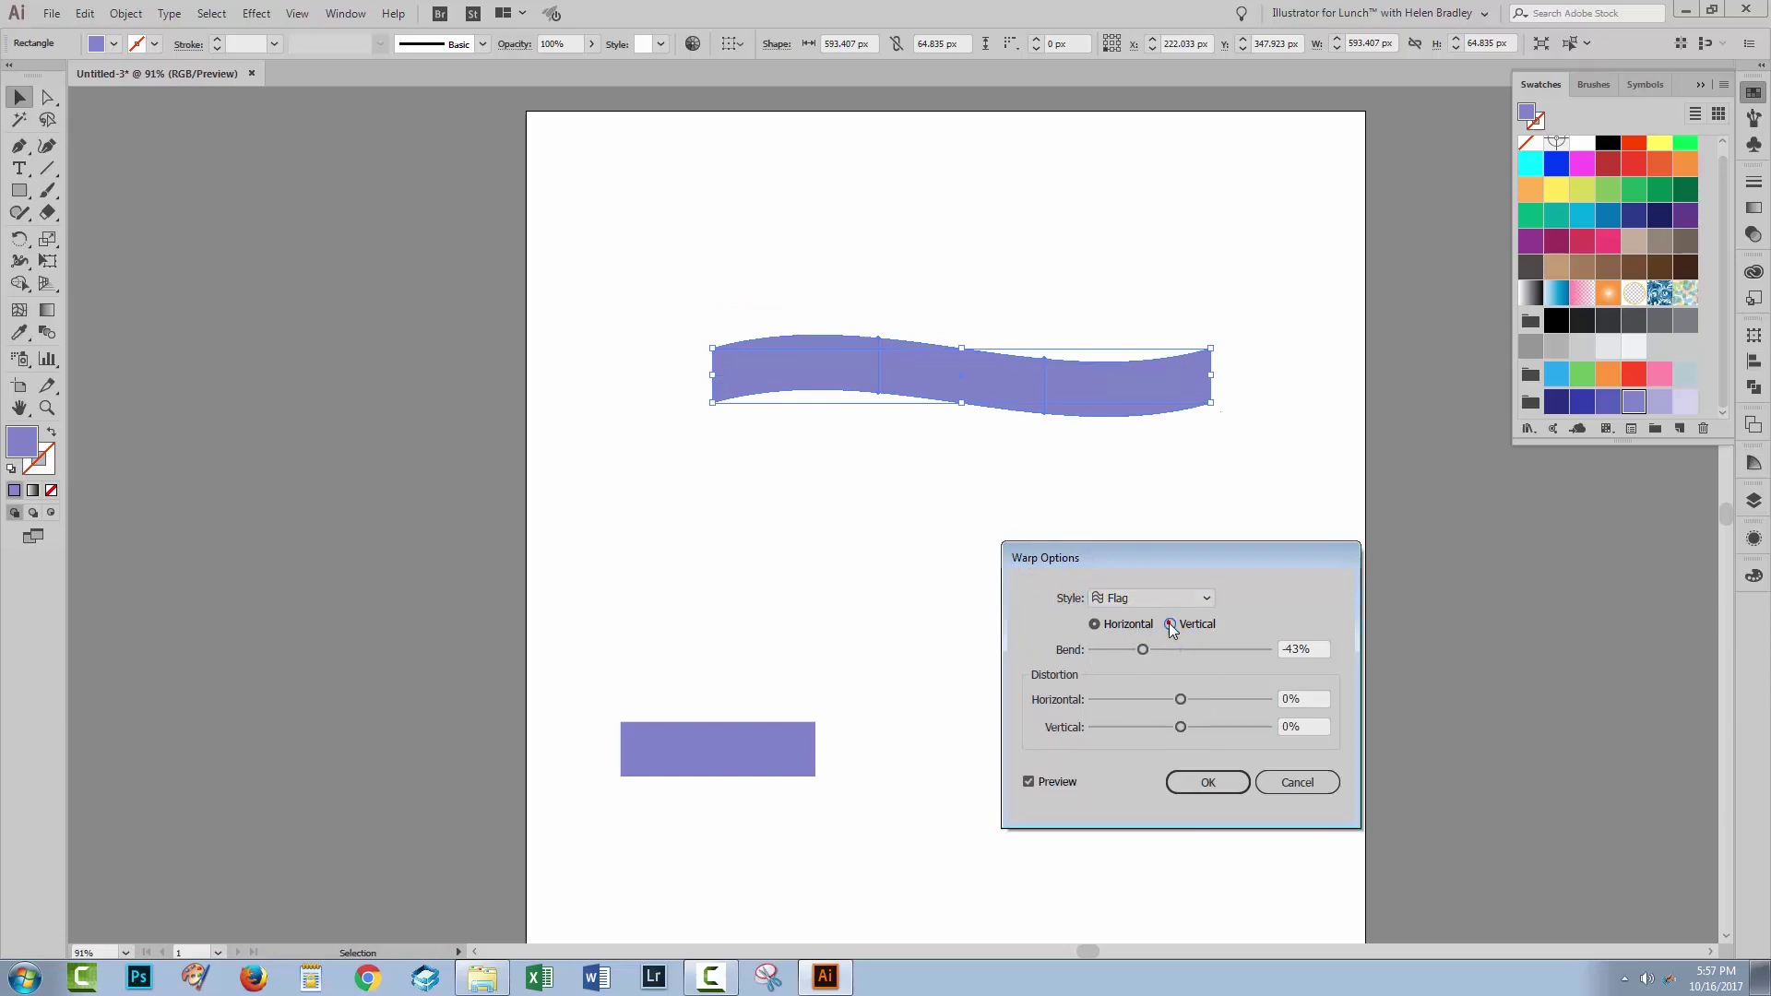
click(1094, 626)
click(1143, 650)
drag(1143, 650, 1232, 650)
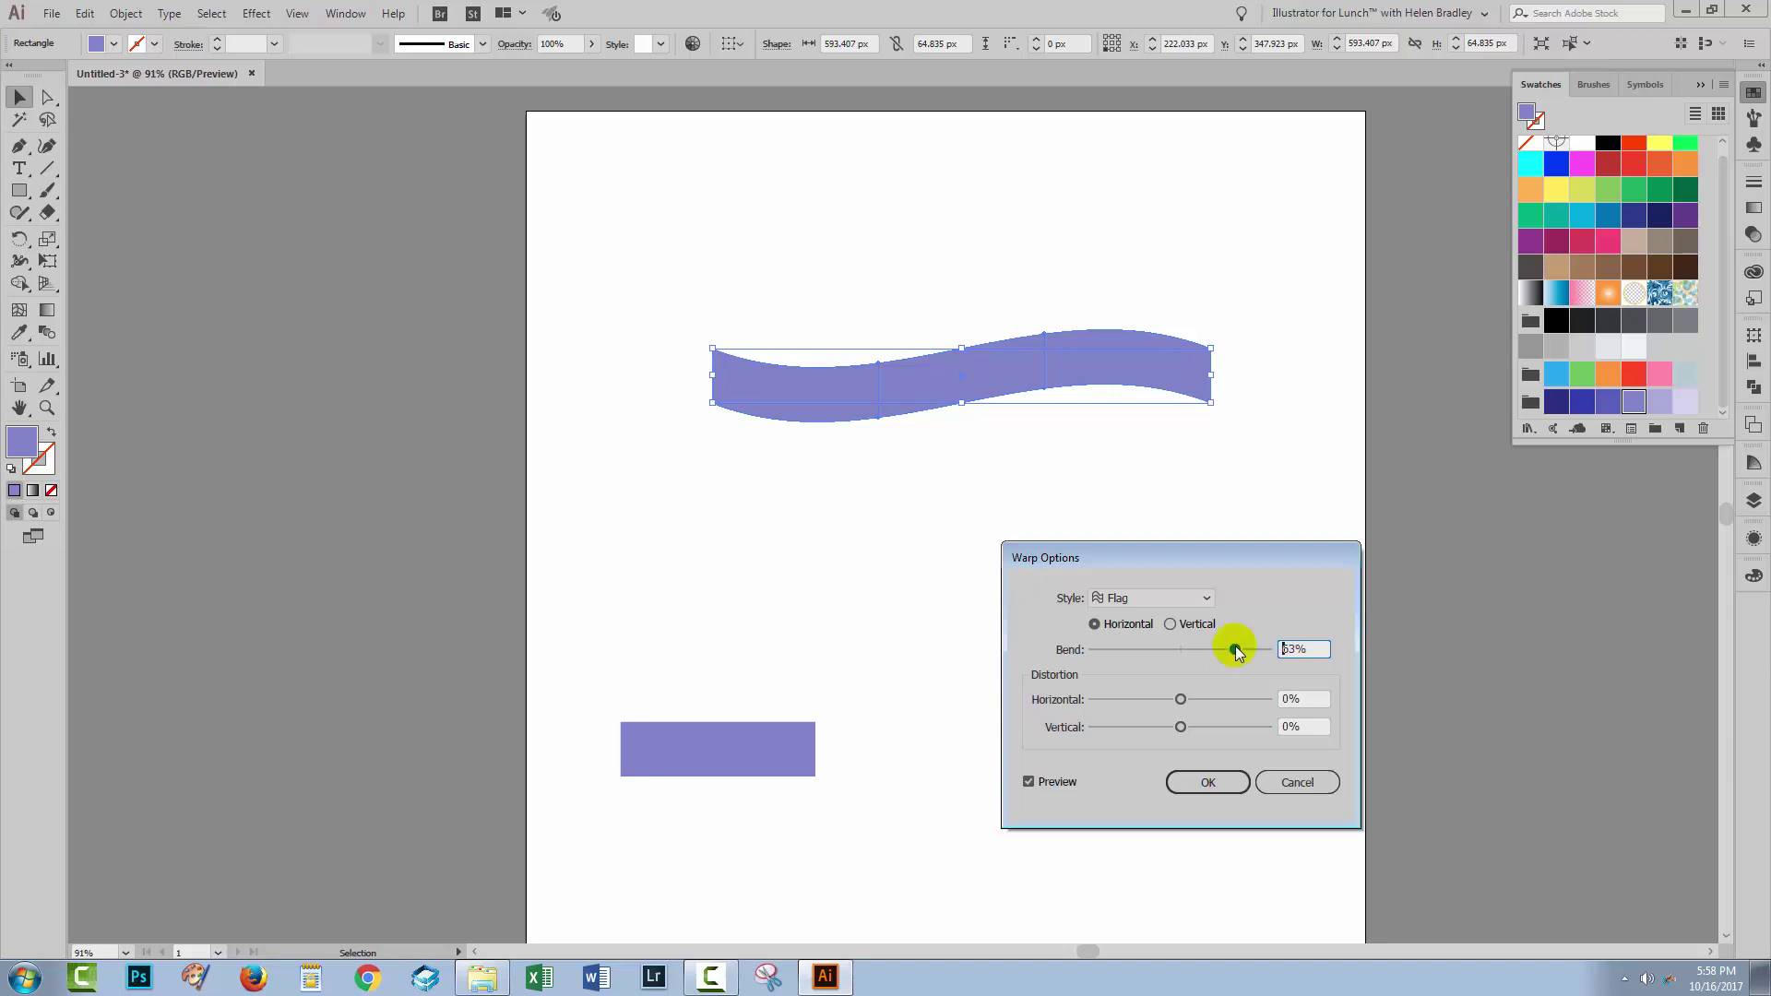
mouse_move(1236, 650)
mouse_down()
mouse_move(1134, 654)
mouse_move(1230, 644)
mouse_up()
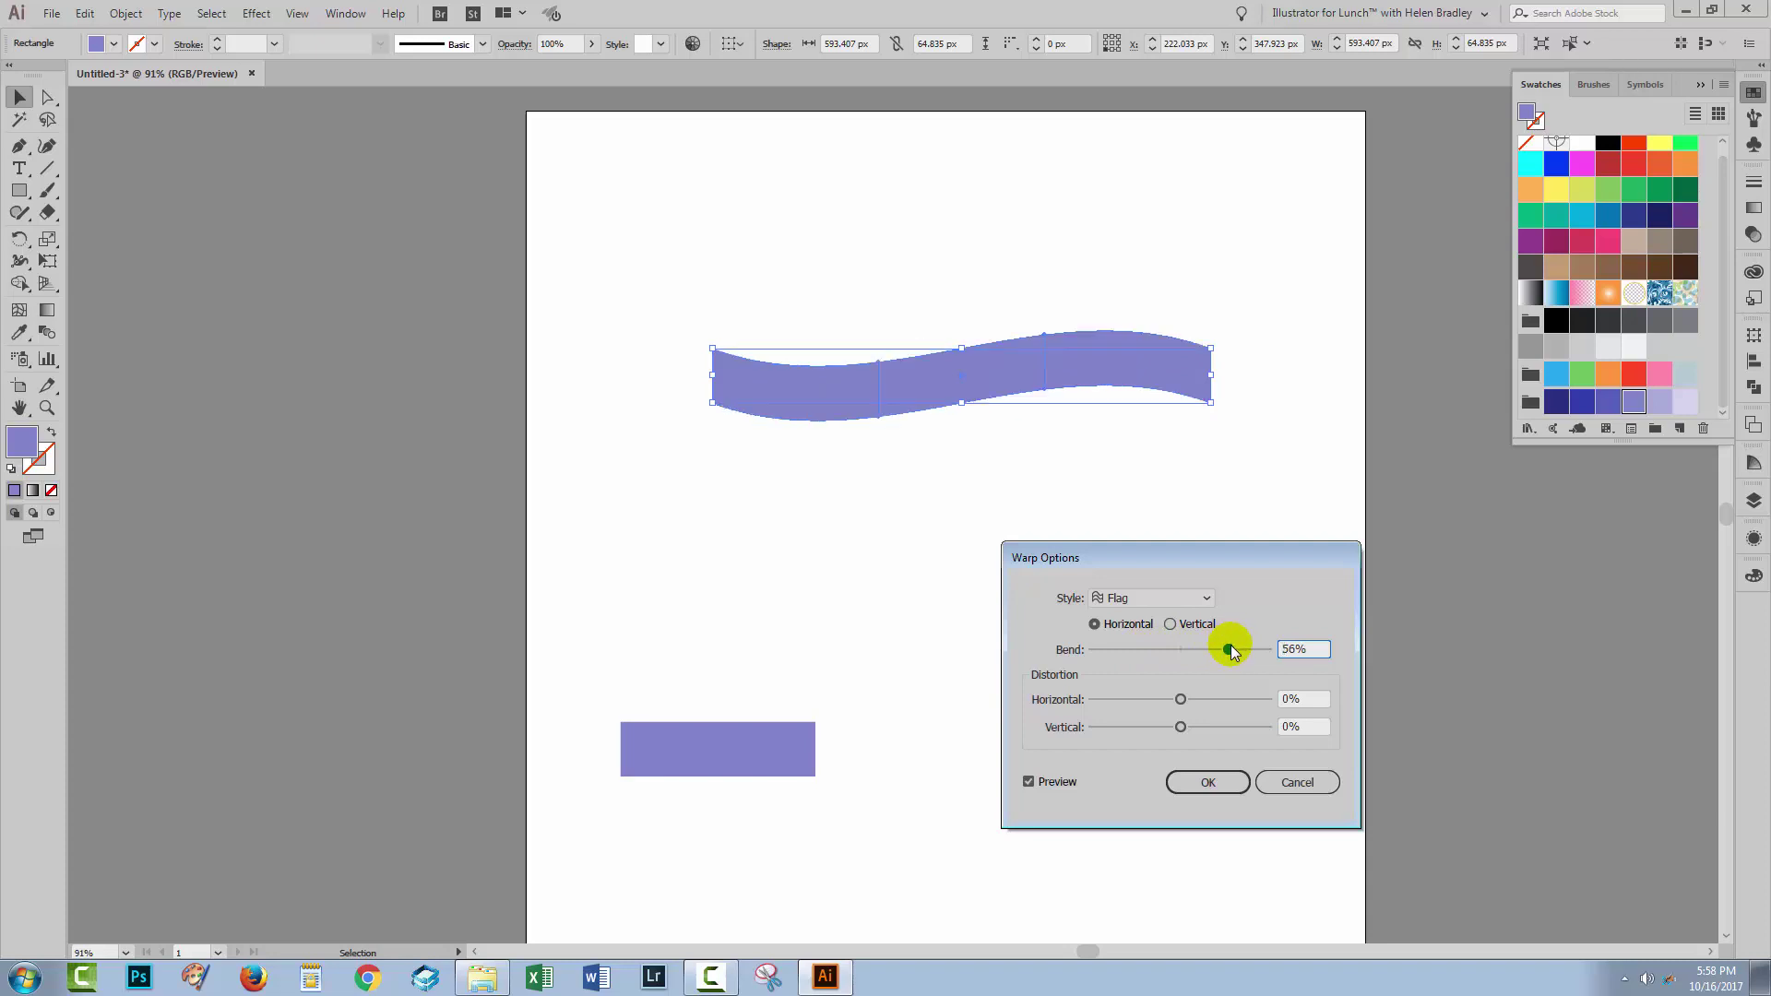
click(1202, 786)
Step: Expand the warped ribbon with only Object enabled and Fill turned off, and deselect it
drag(644, 268, 775, 369)
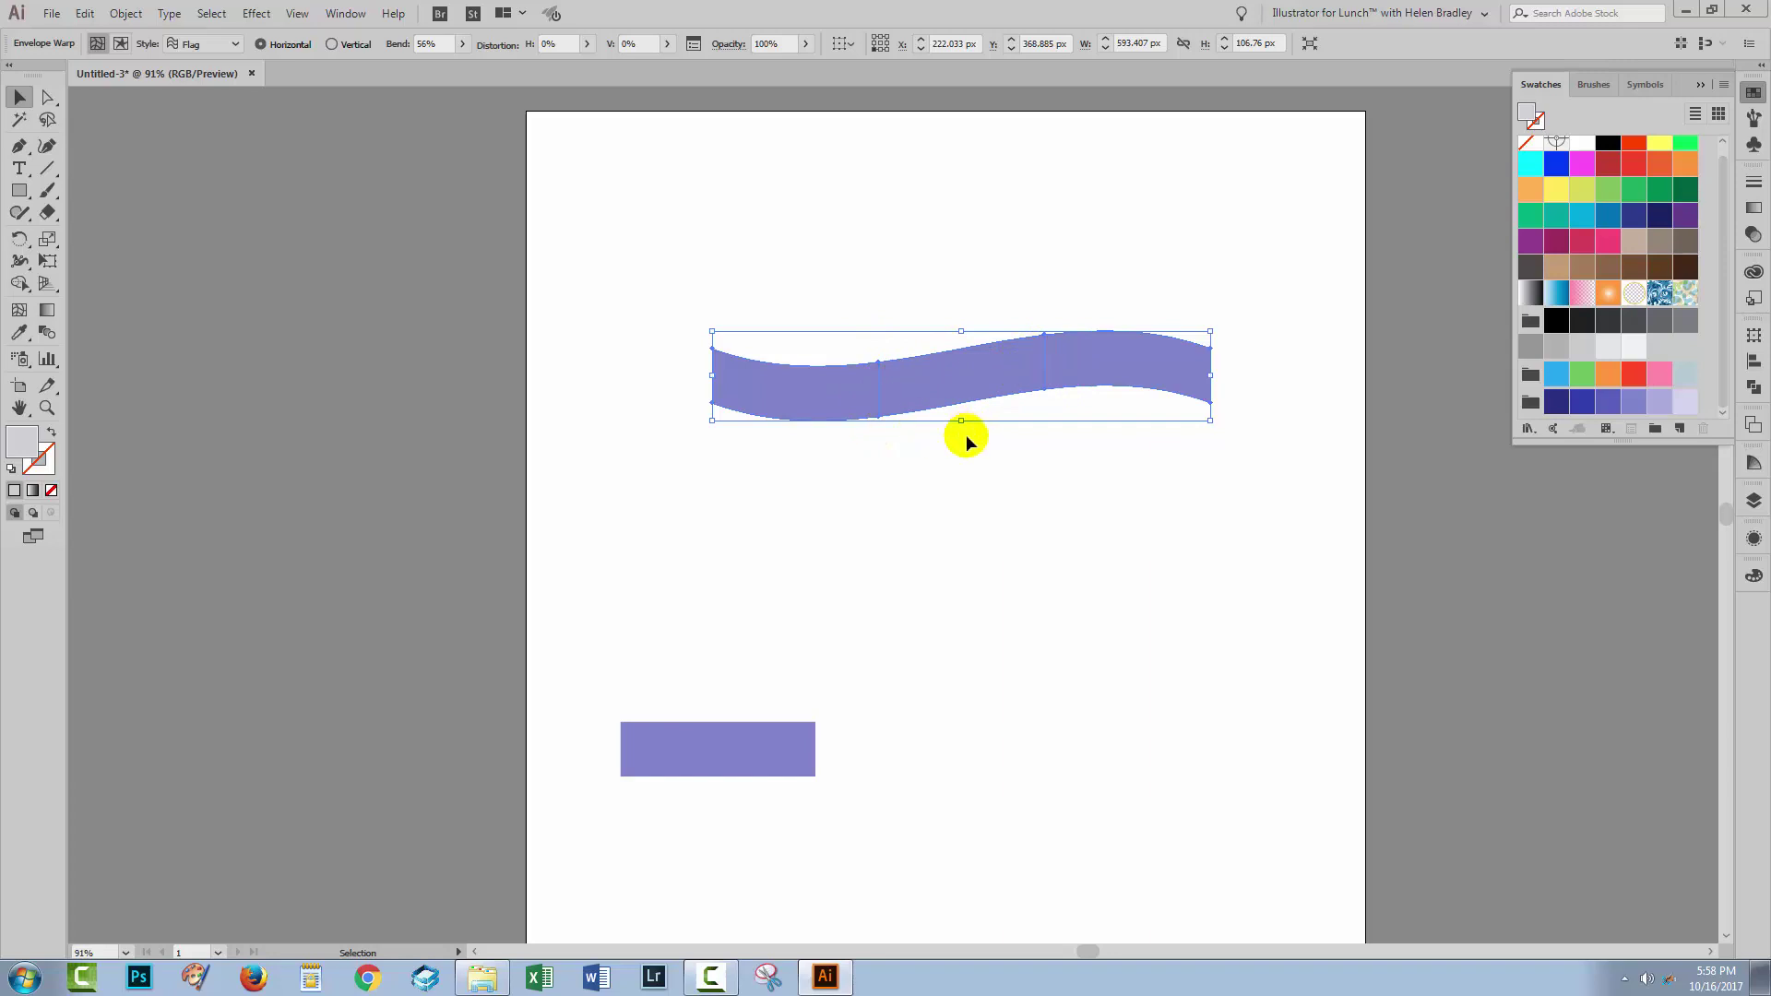
click(124, 13)
click(177, 213)
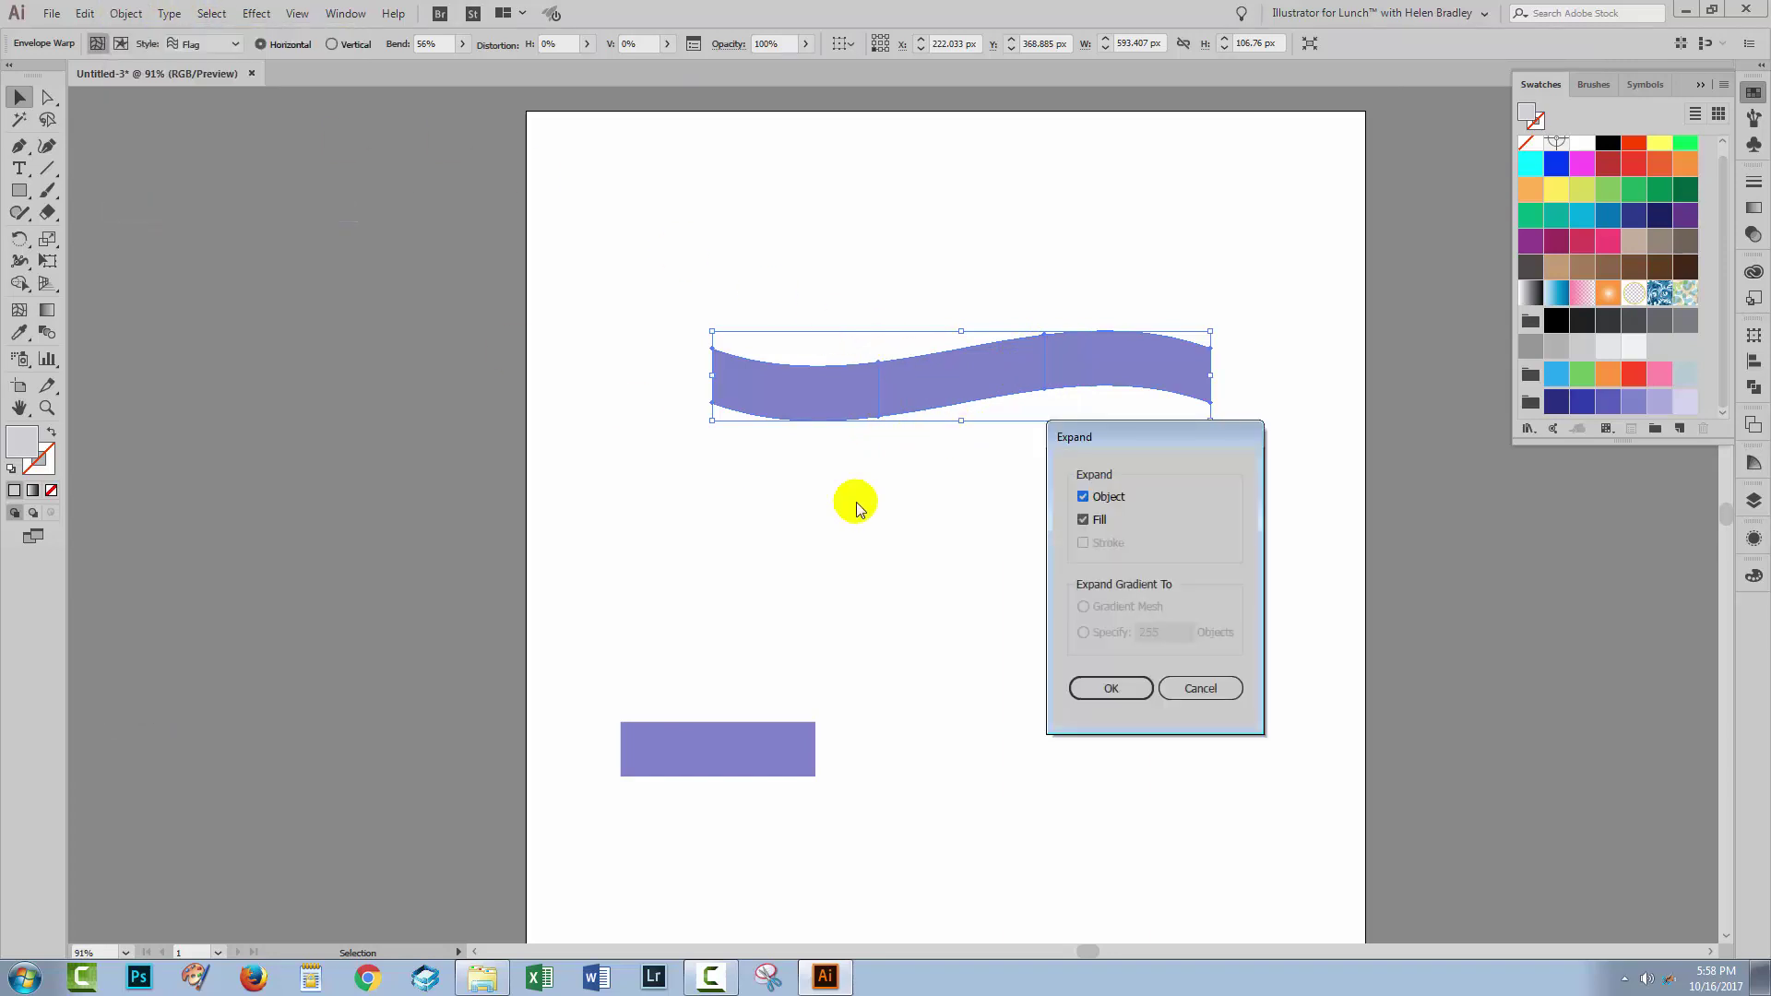
click(1082, 521)
click(1111, 688)
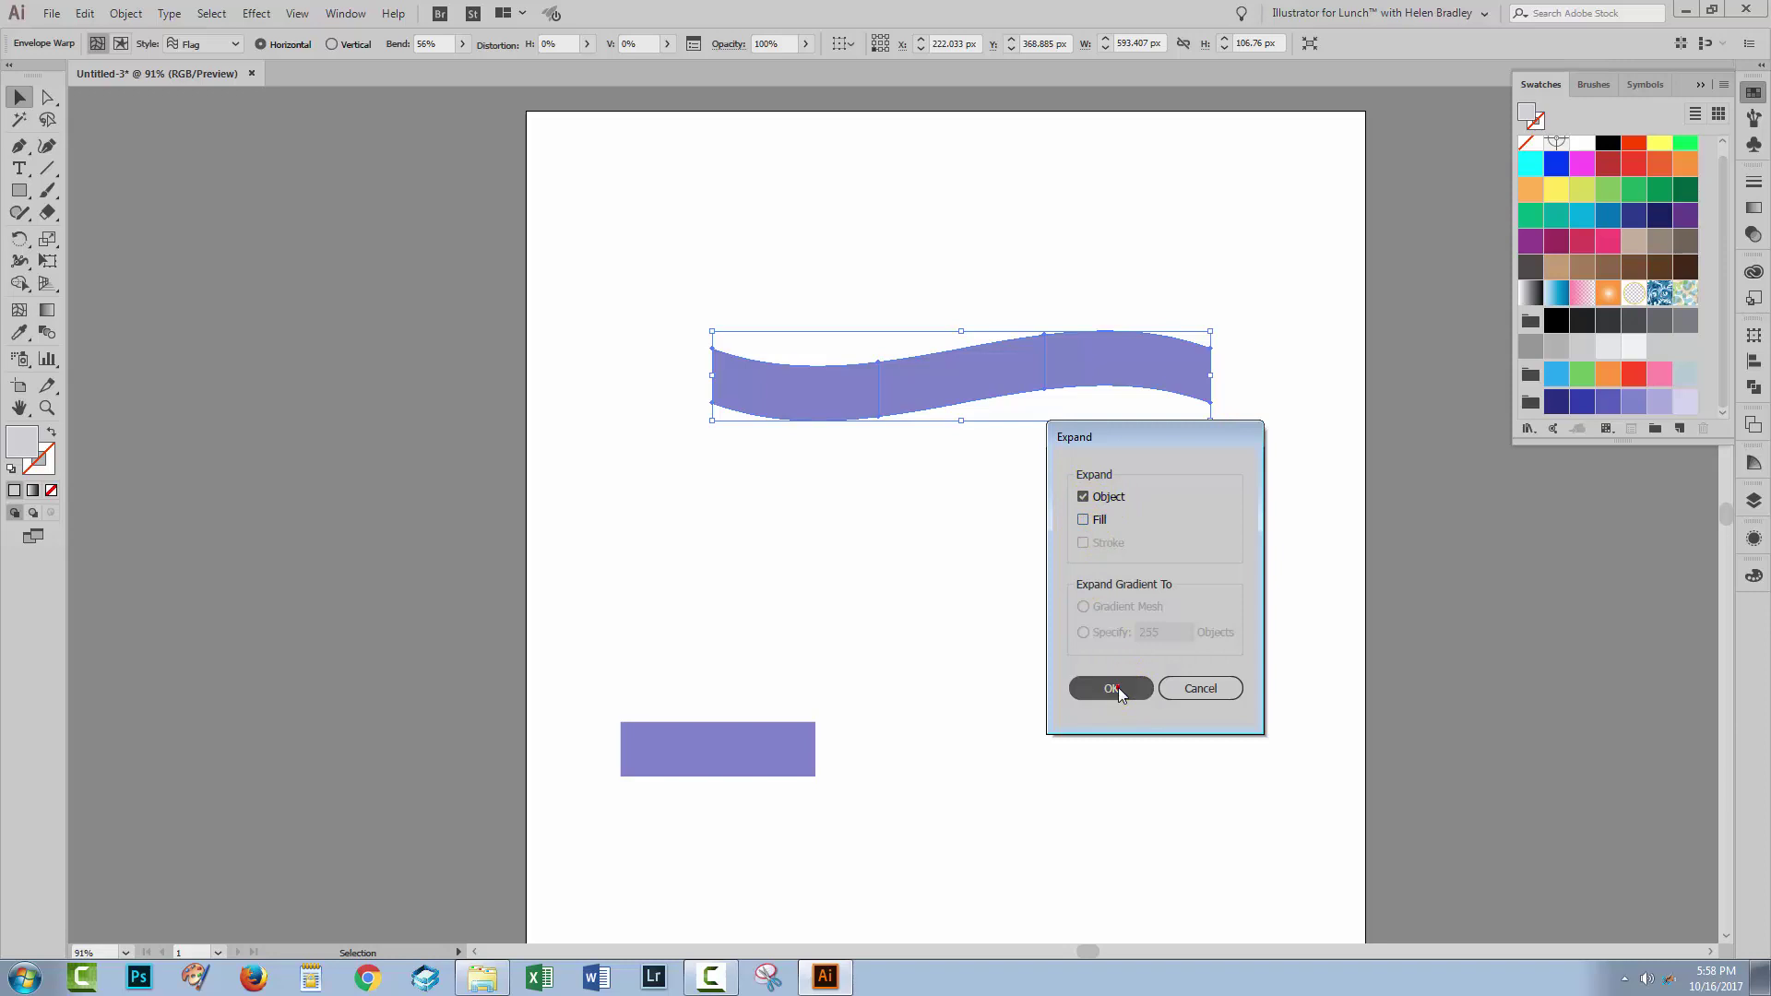
click(957, 593)
Step: Examine the anchor points along the expanded wavy ribbon's outline
click(839, 370)
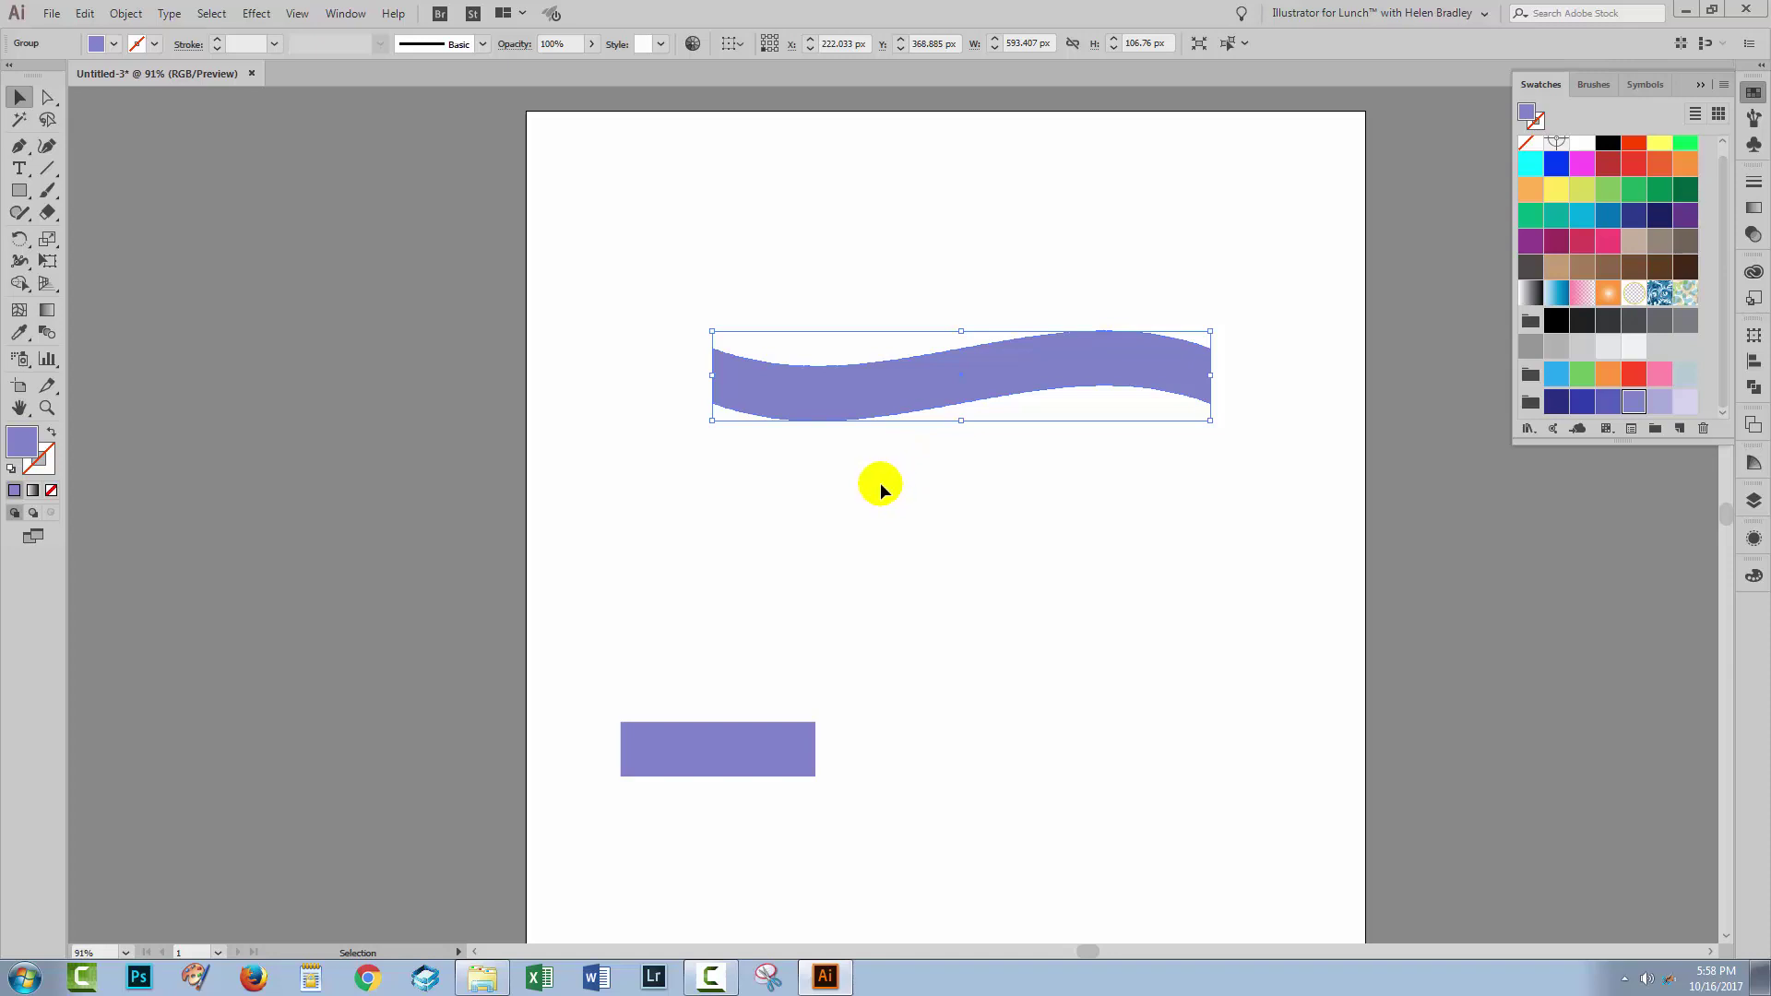
click(48, 97)
drag(693, 236, 1146, 479)
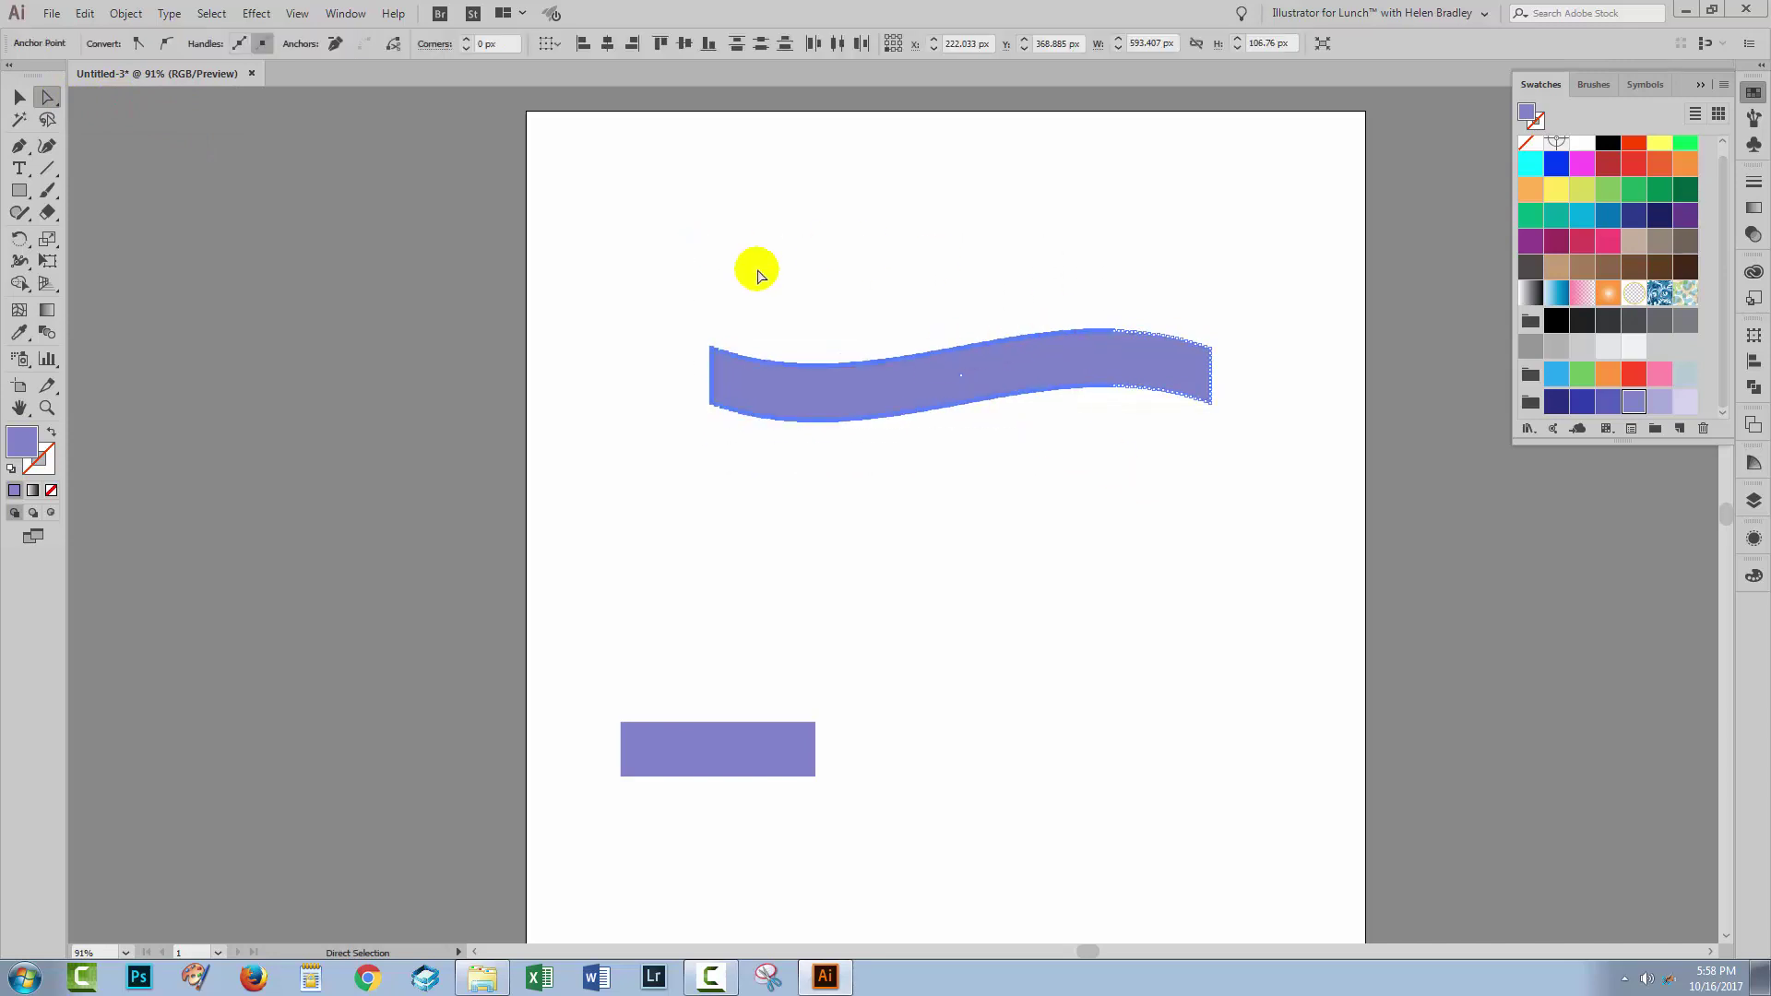
drag(689, 267, 1240, 487)
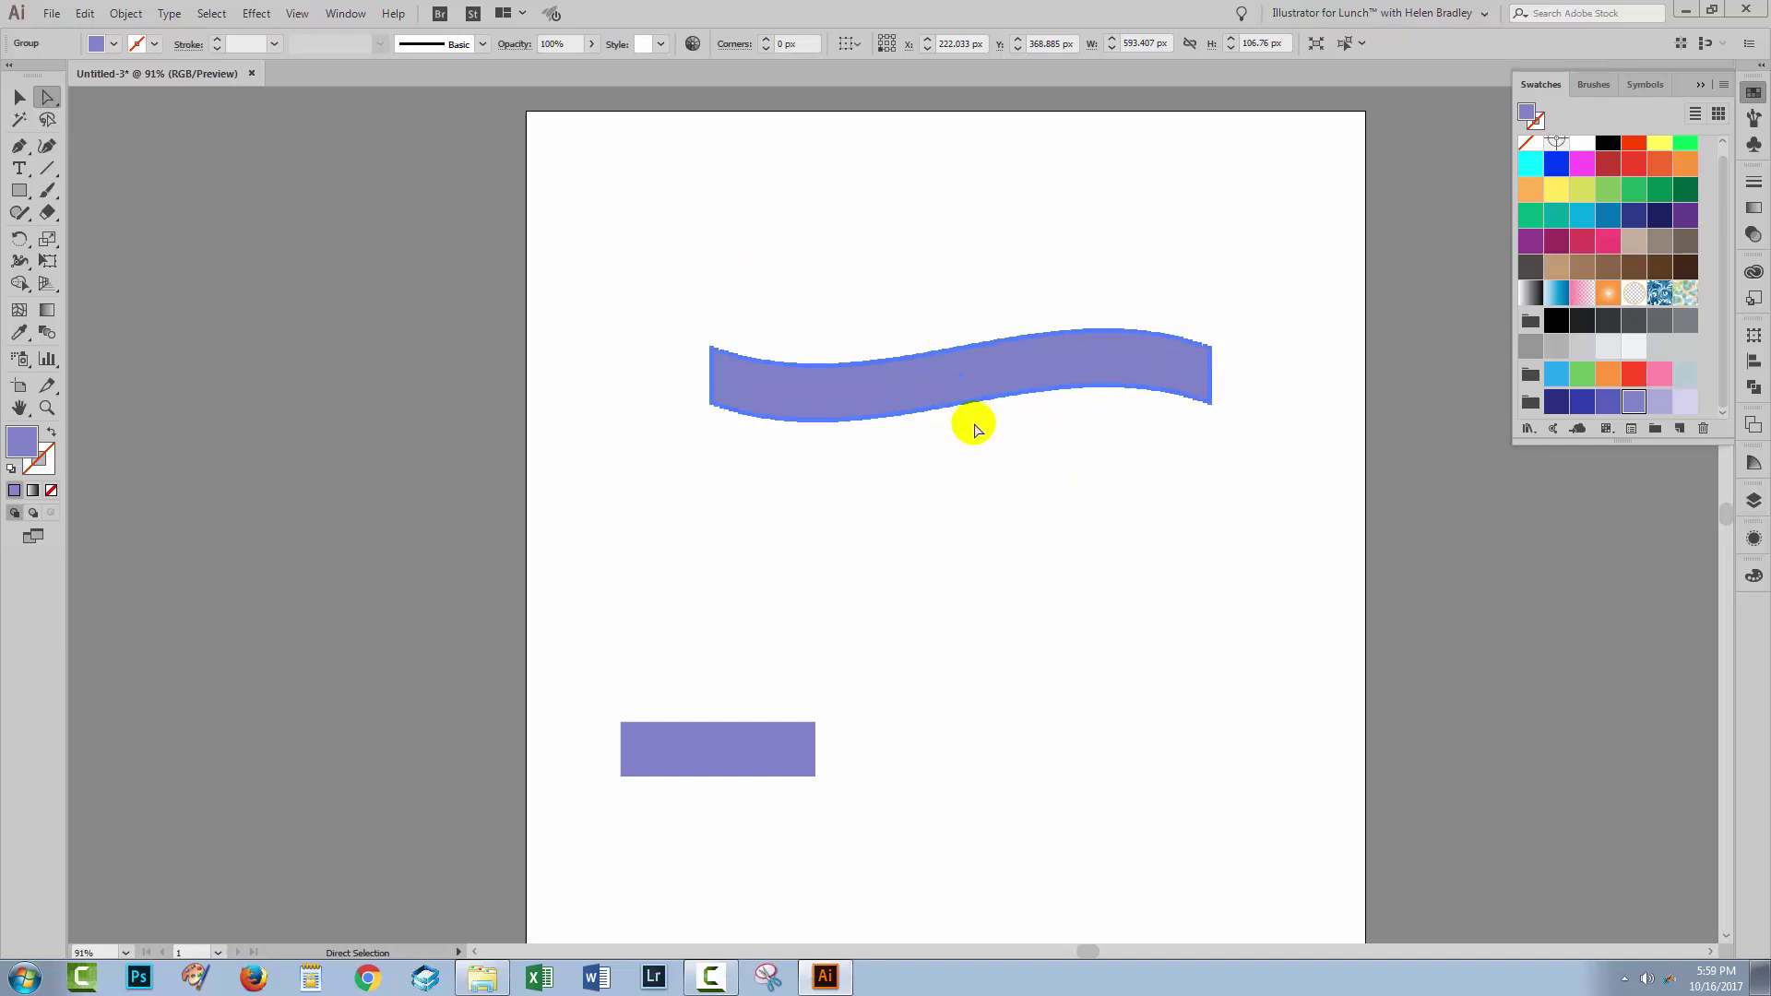
click(20, 97)
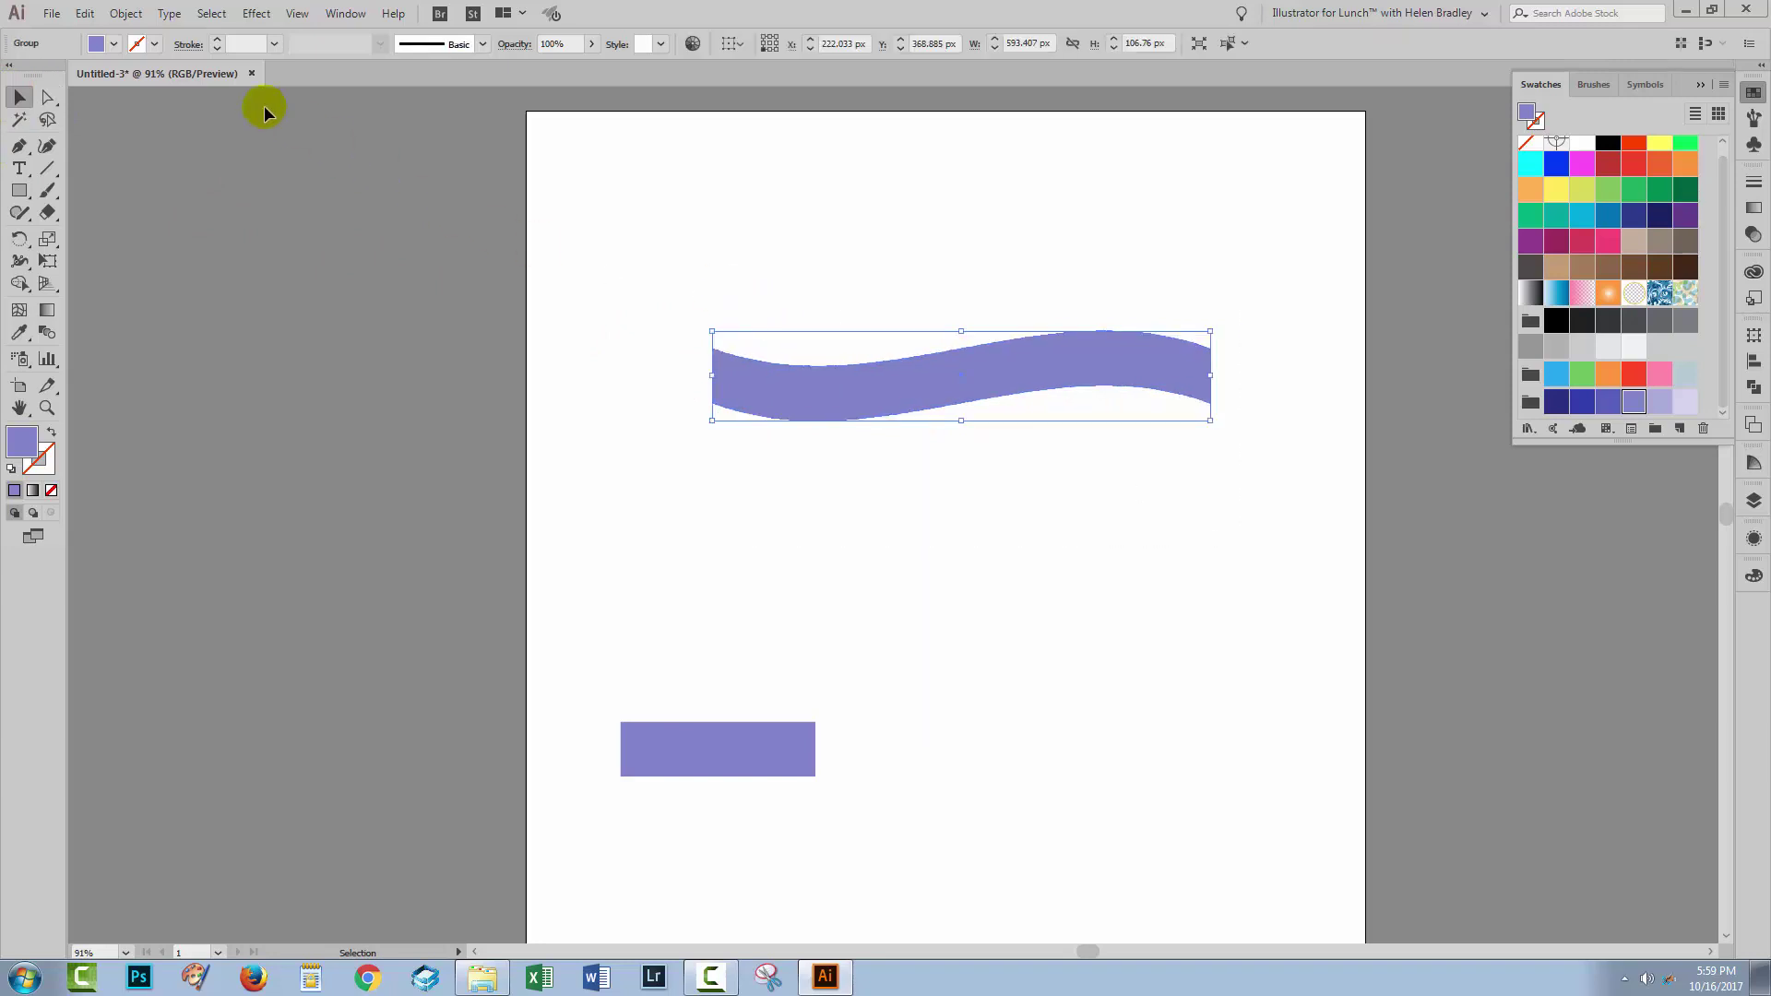
Step: Simplify the wavy ribbon's path with 81% curve precision and a 0° angle threshold, and deselect it
click(137, 15)
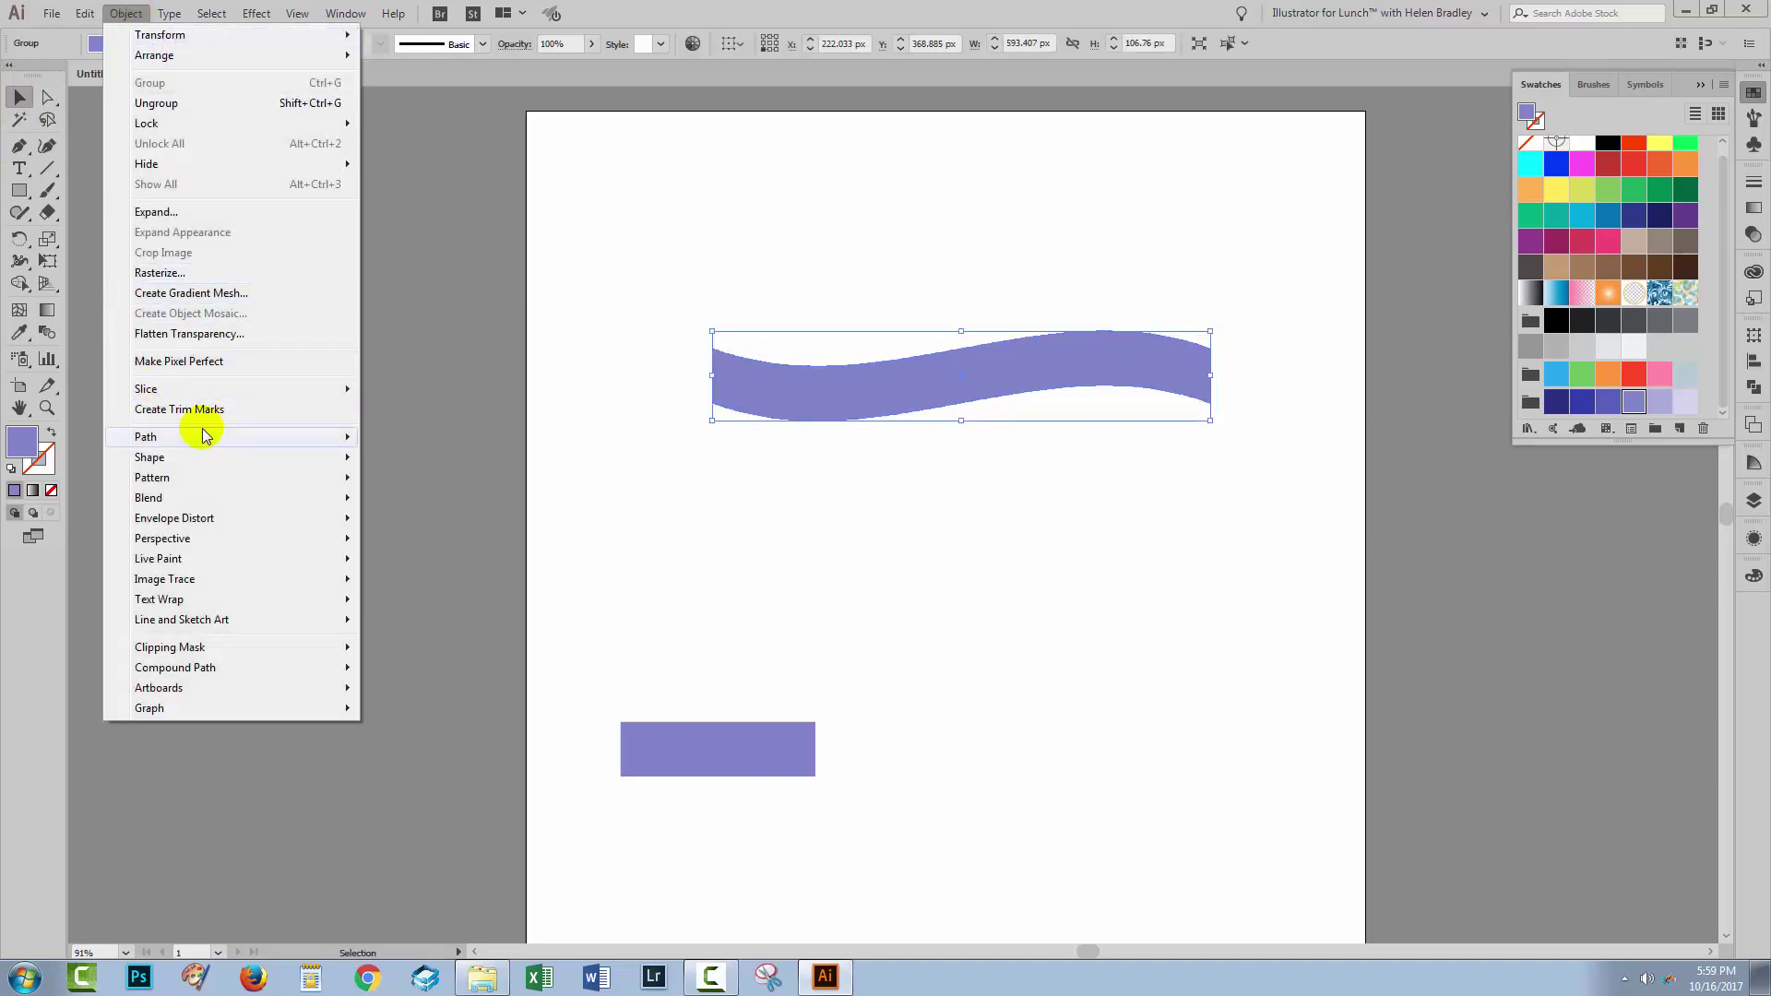
mouse_move(206, 436)
click(427, 553)
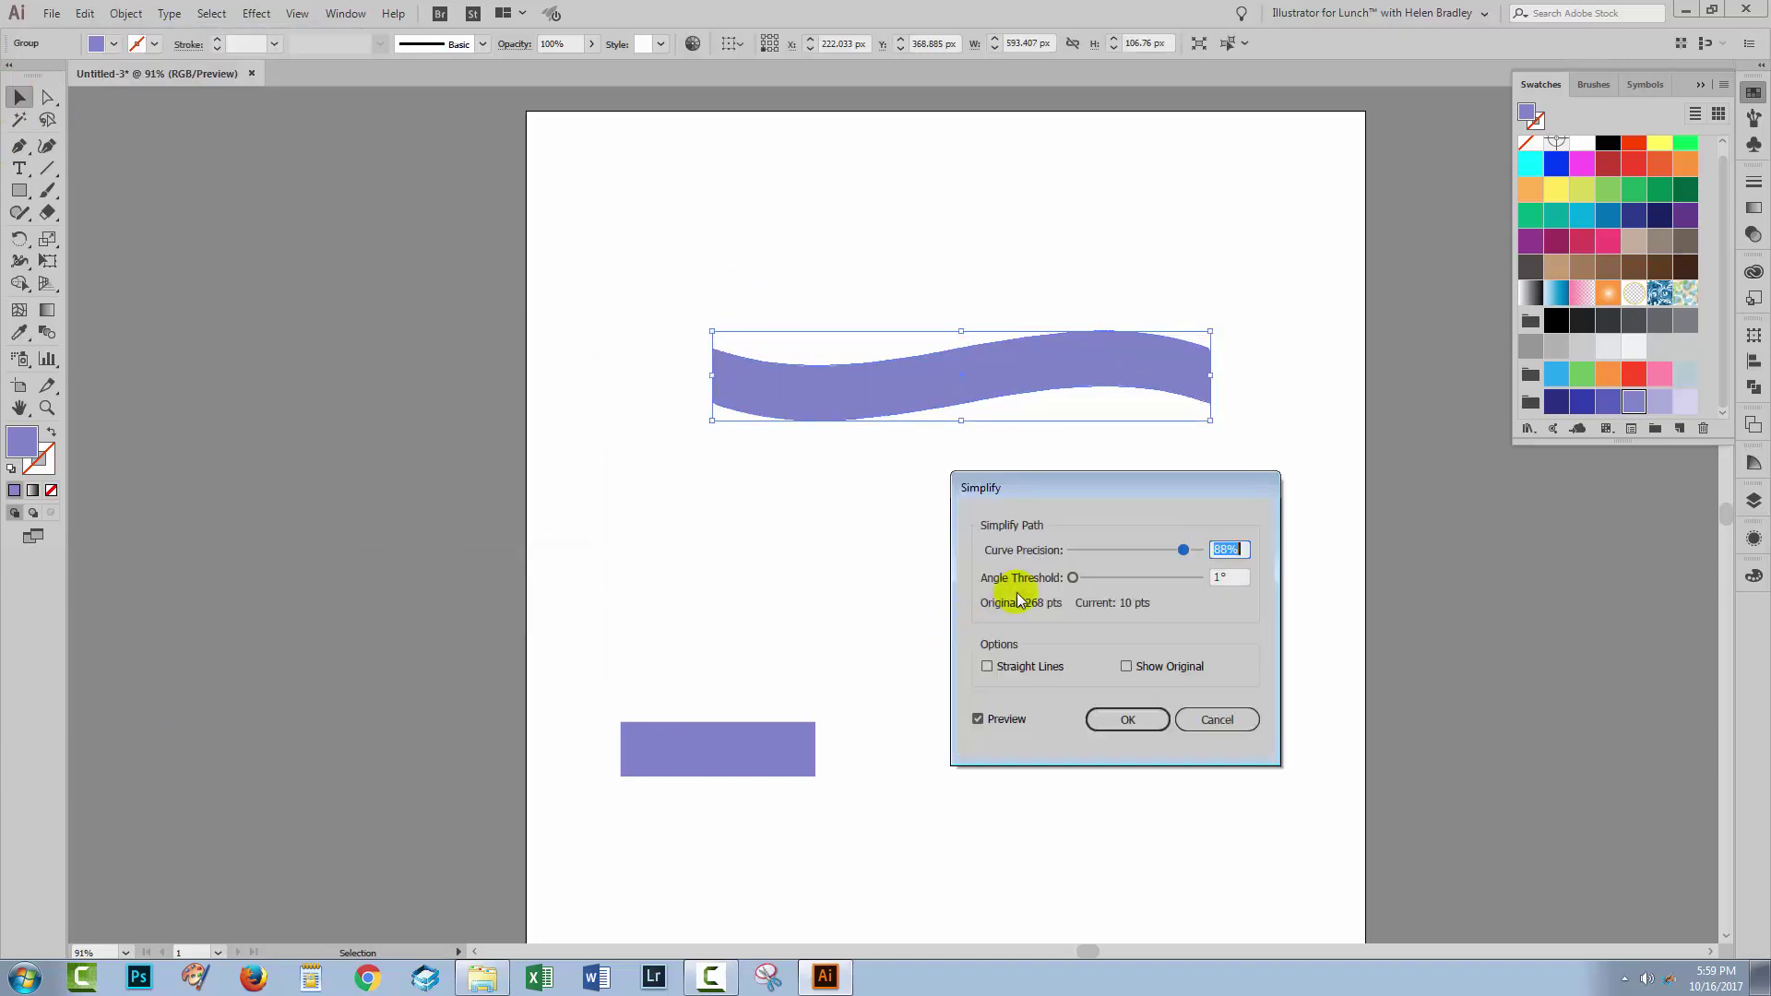
drag(1076, 487, 409, 205)
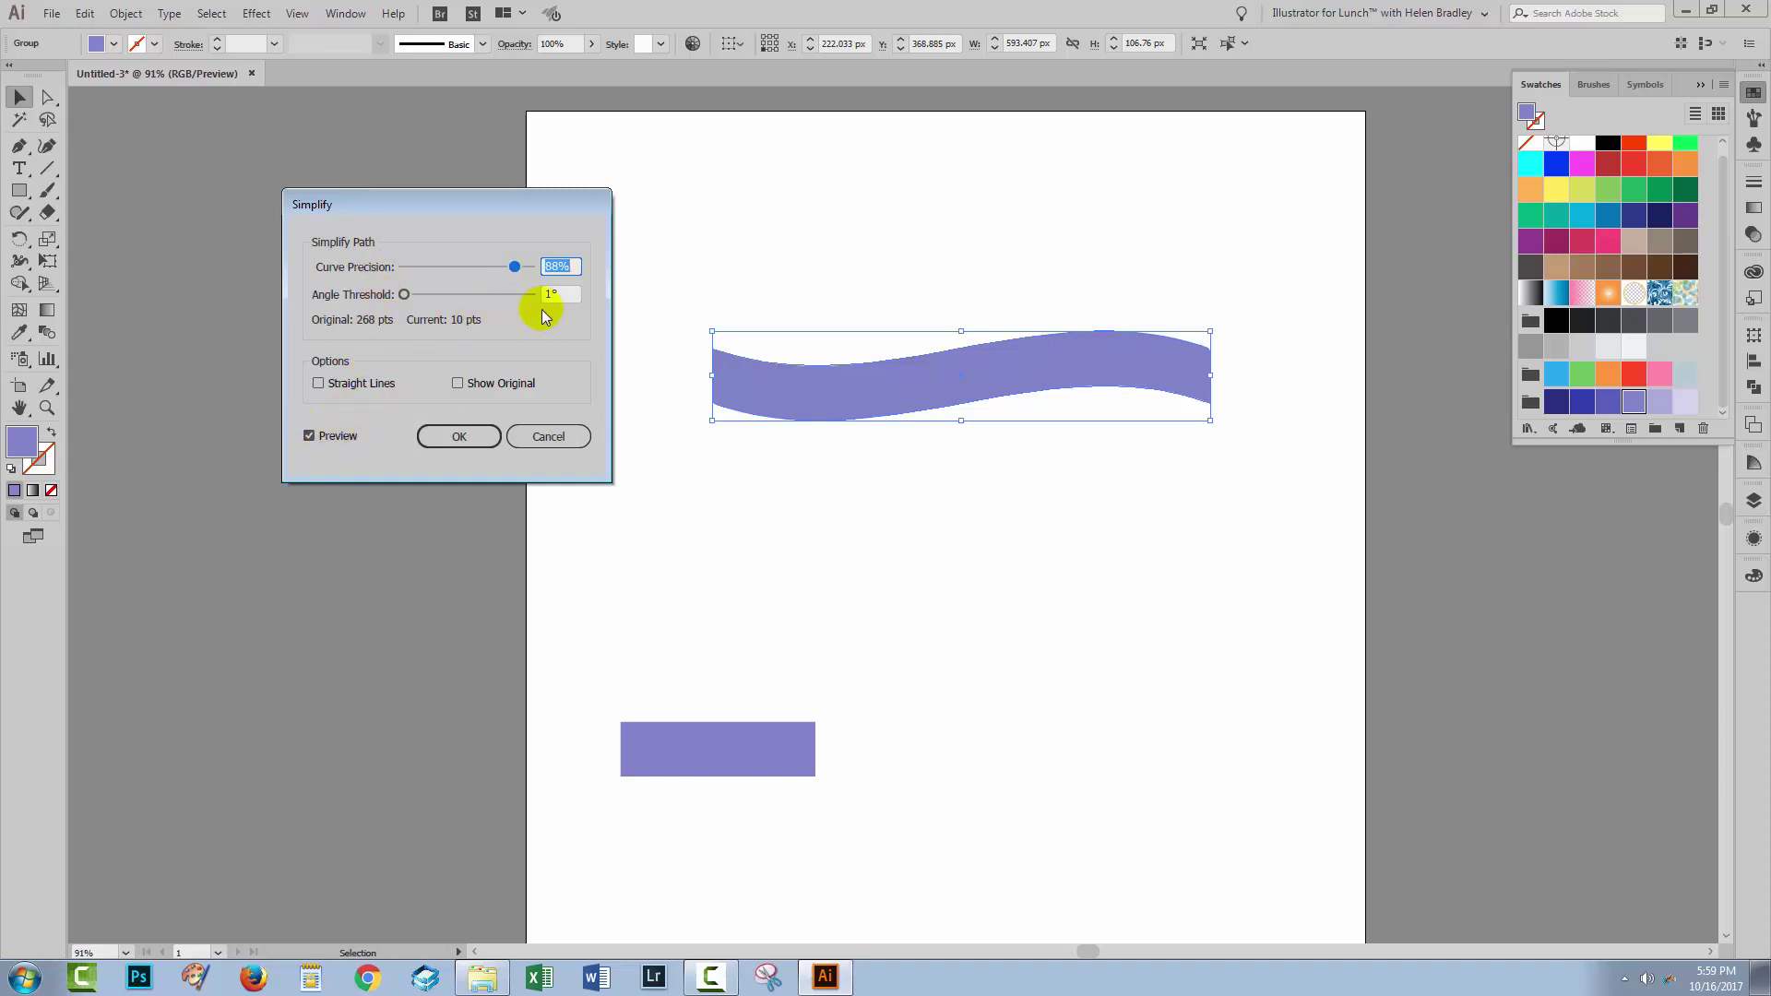
click(404, 295)
drag(404, 295, 400, 295)
click(567, 304)
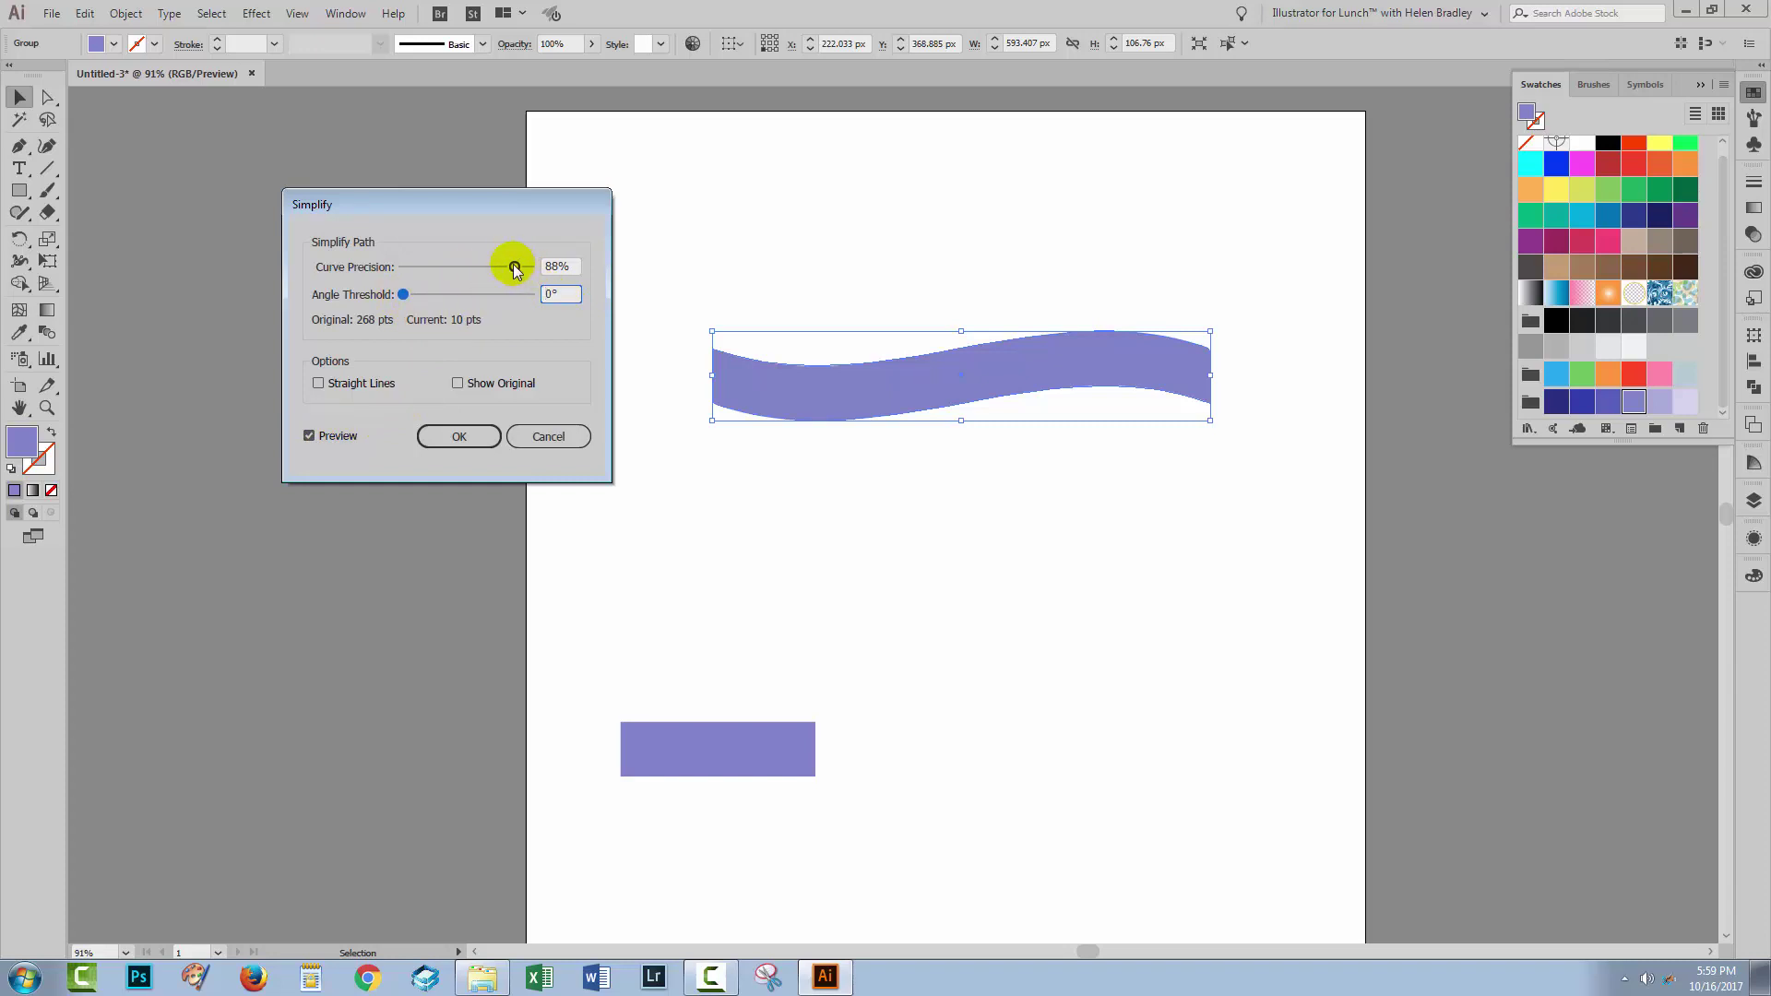
drag(513, 266, 511, 267)
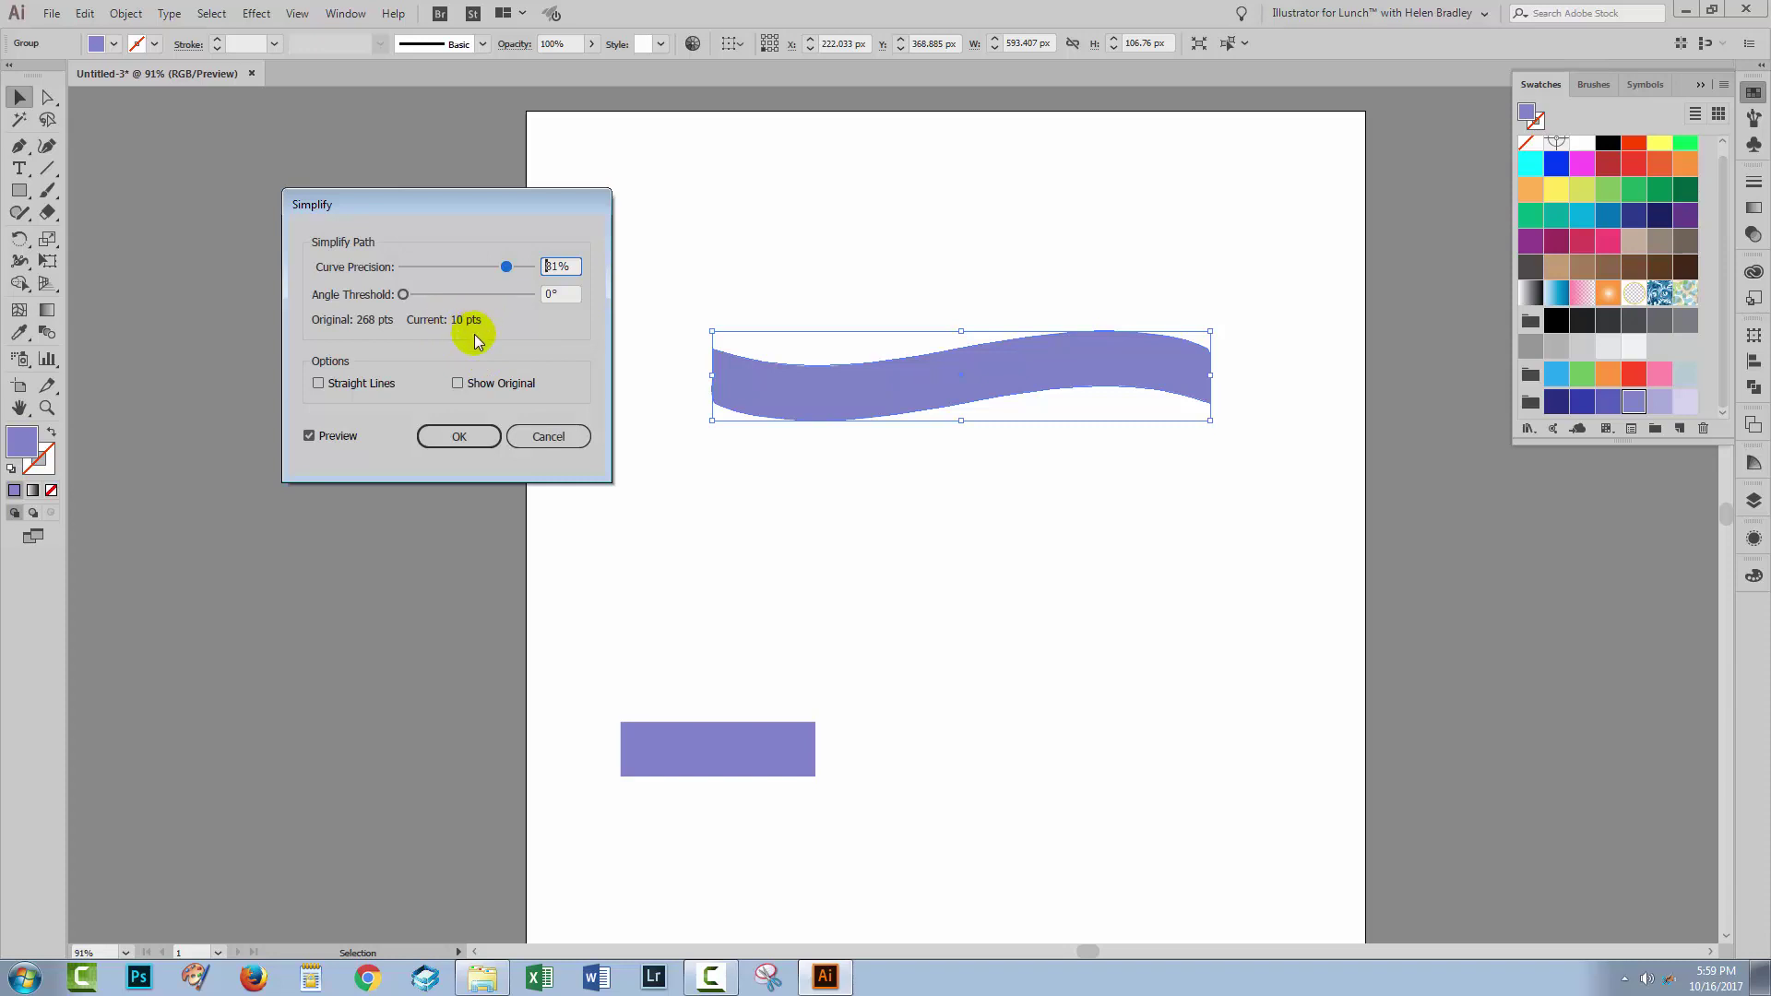
click(449, 436)
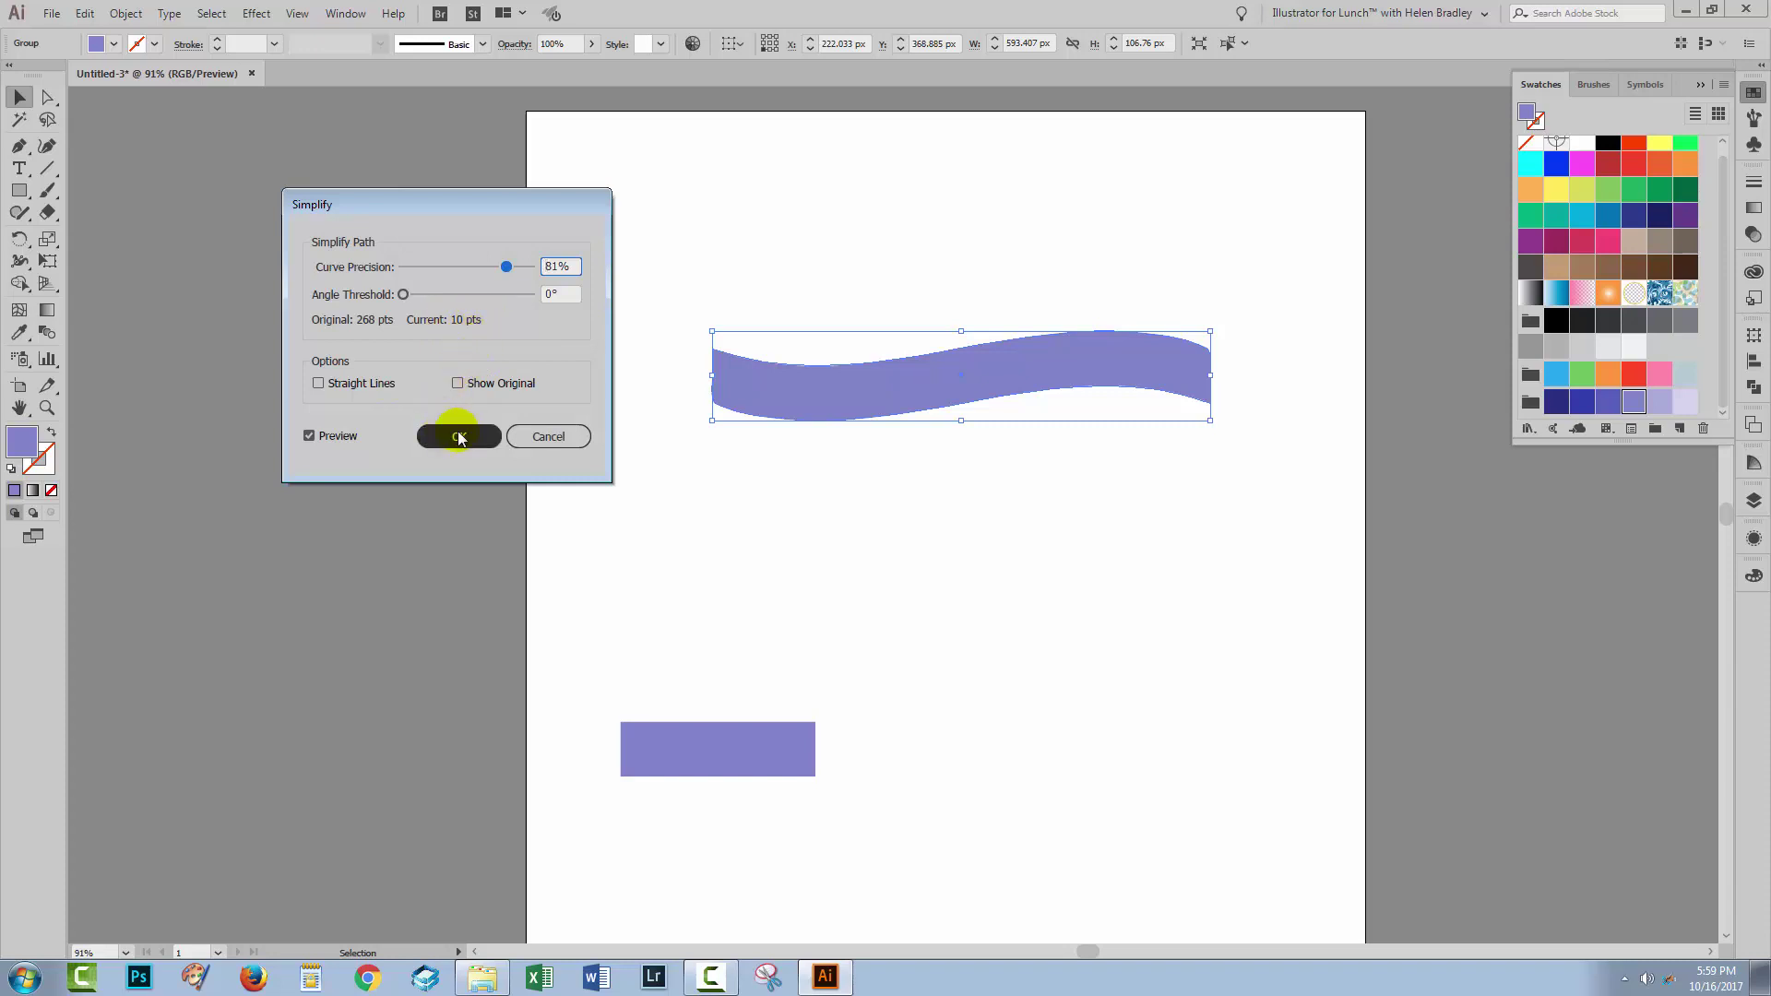
click(459, 438)
click(688, 633)
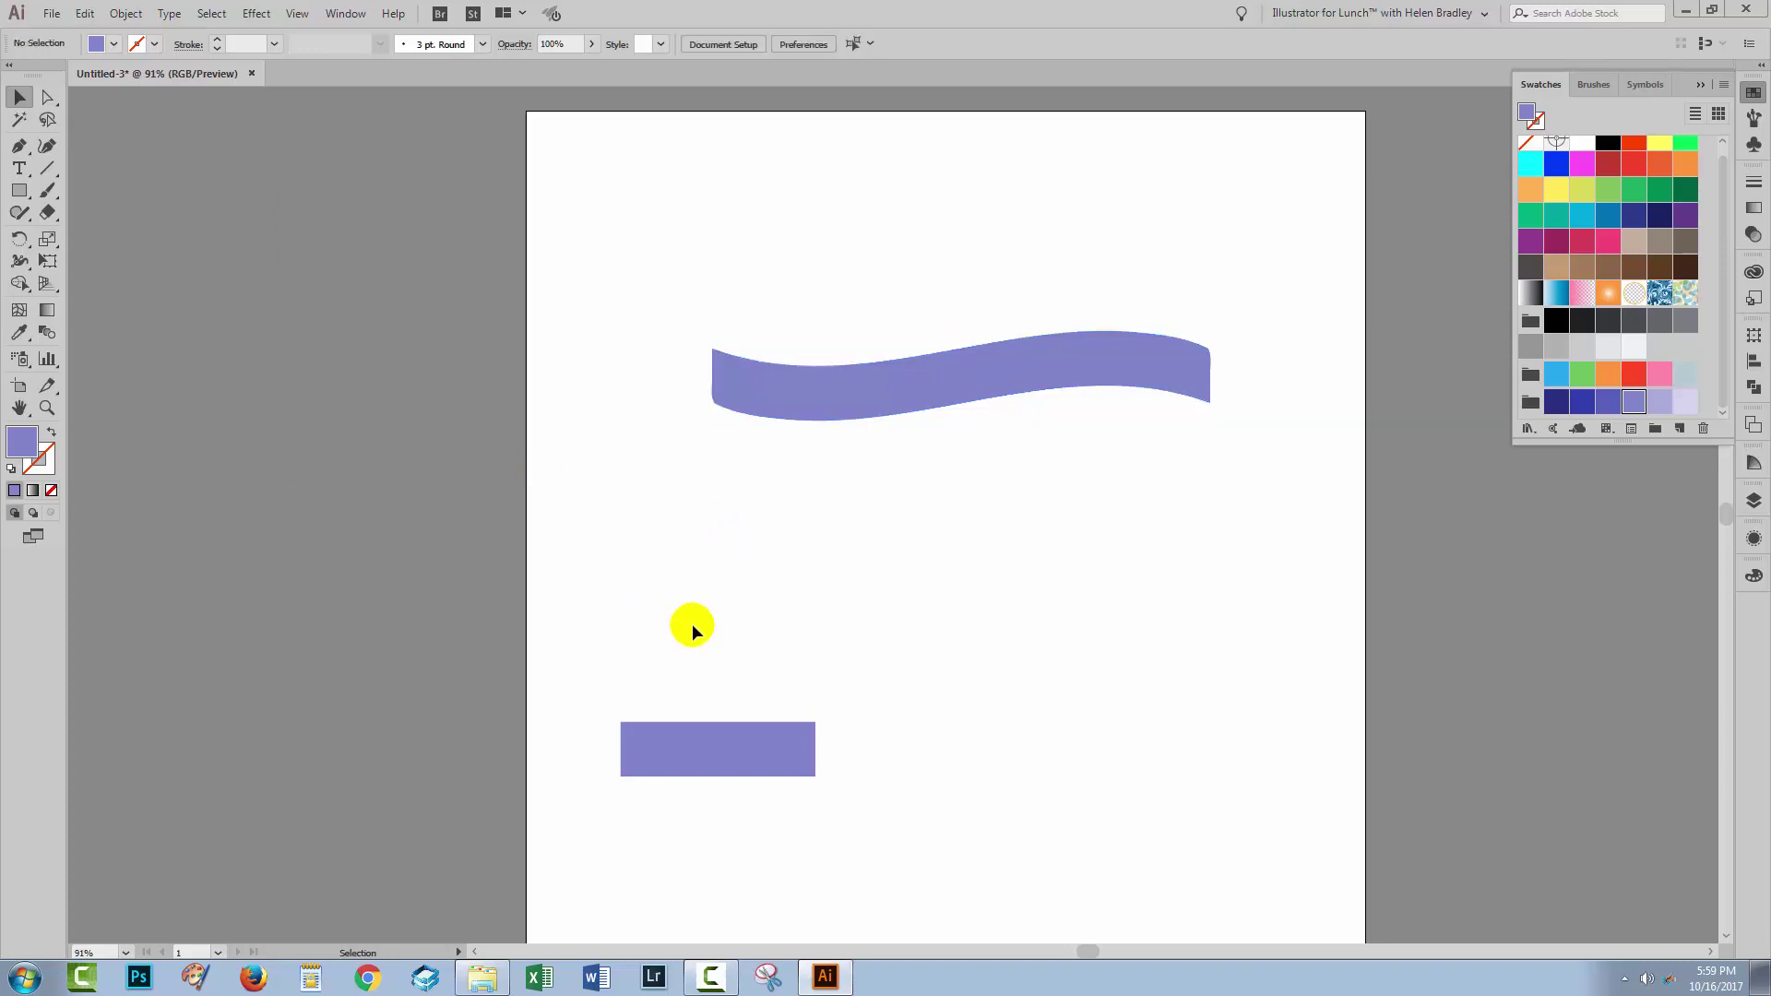
Step: Move the short rectangle up beneath the wavy ribbon's left end and add anchor points midway along its sides
drag(692, 767, 839, 577)
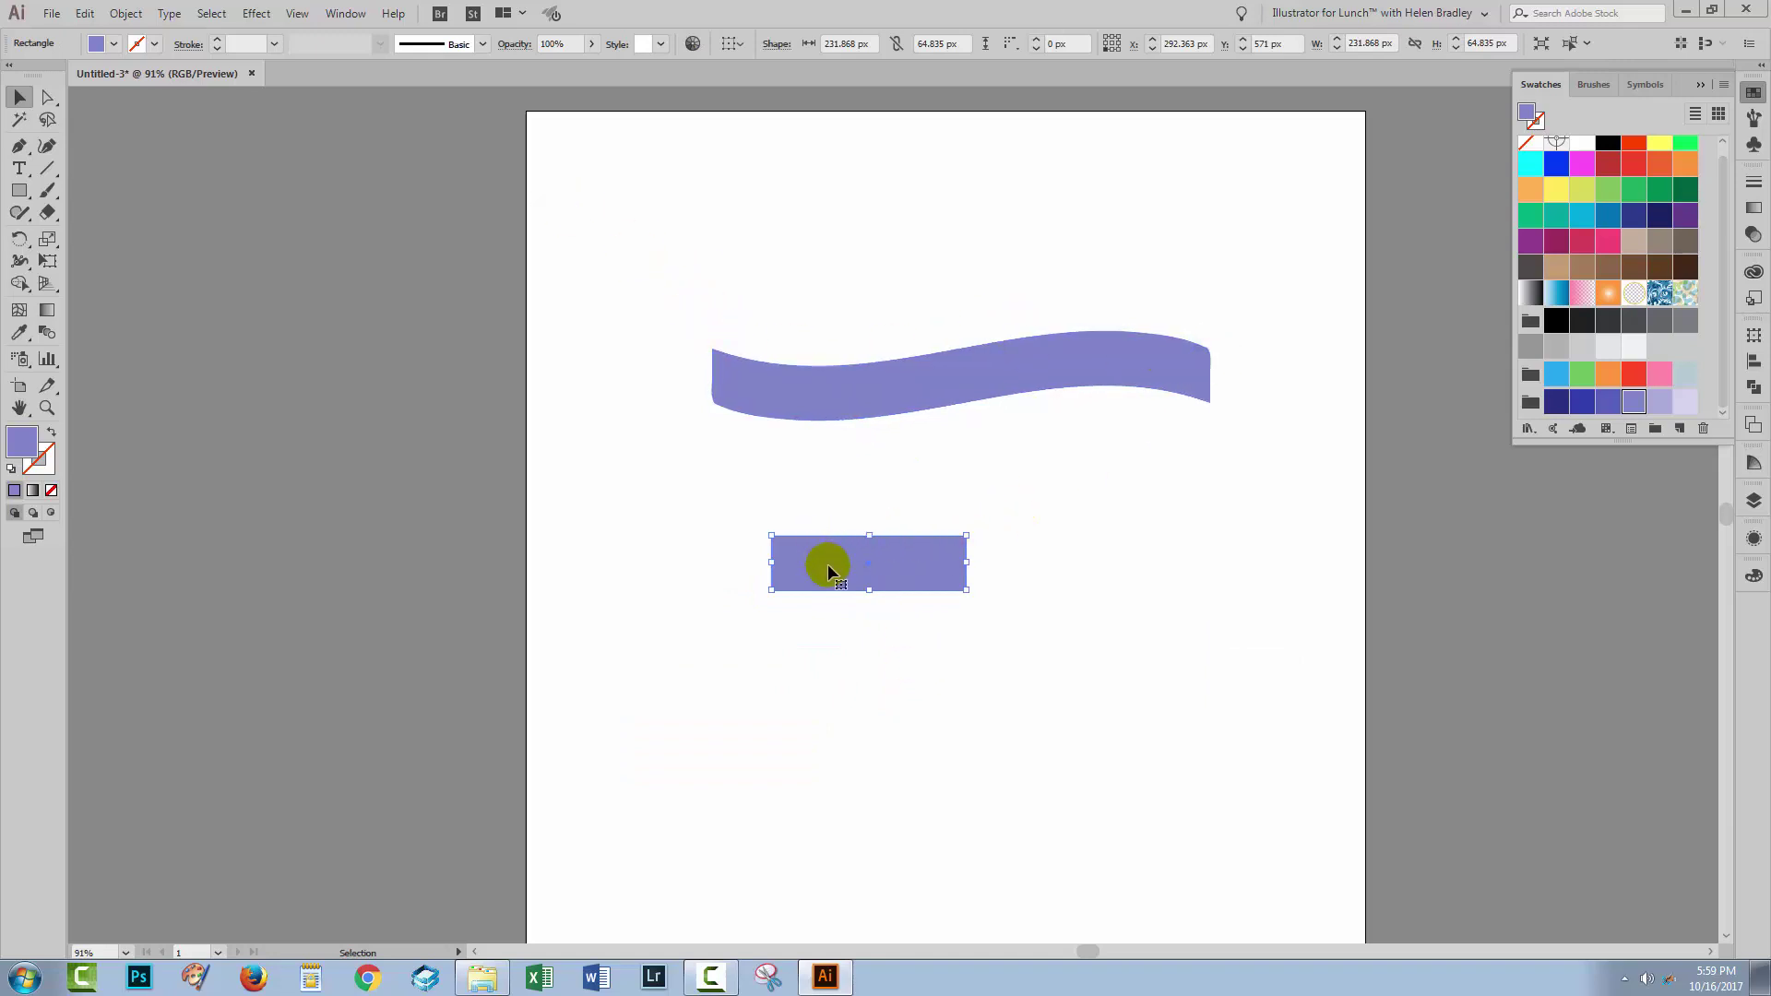
drag(839, 577, 762, 538)
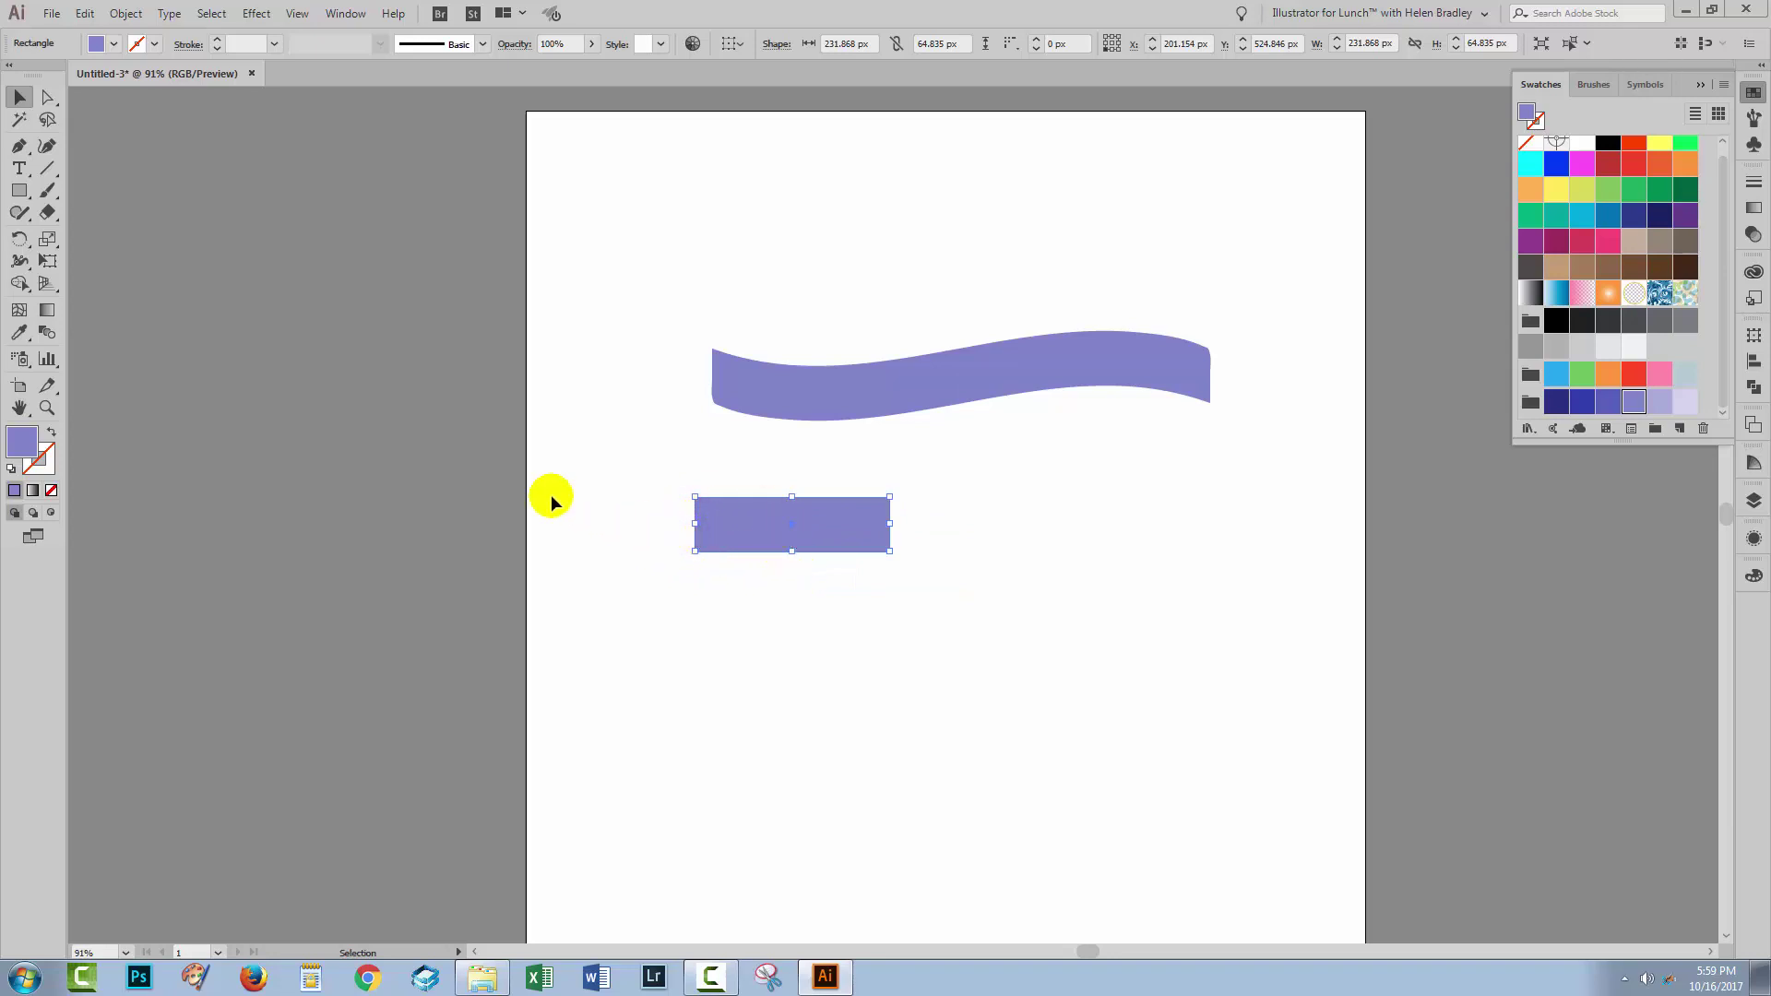
click(126, 13)
mouse_move(206, 436)
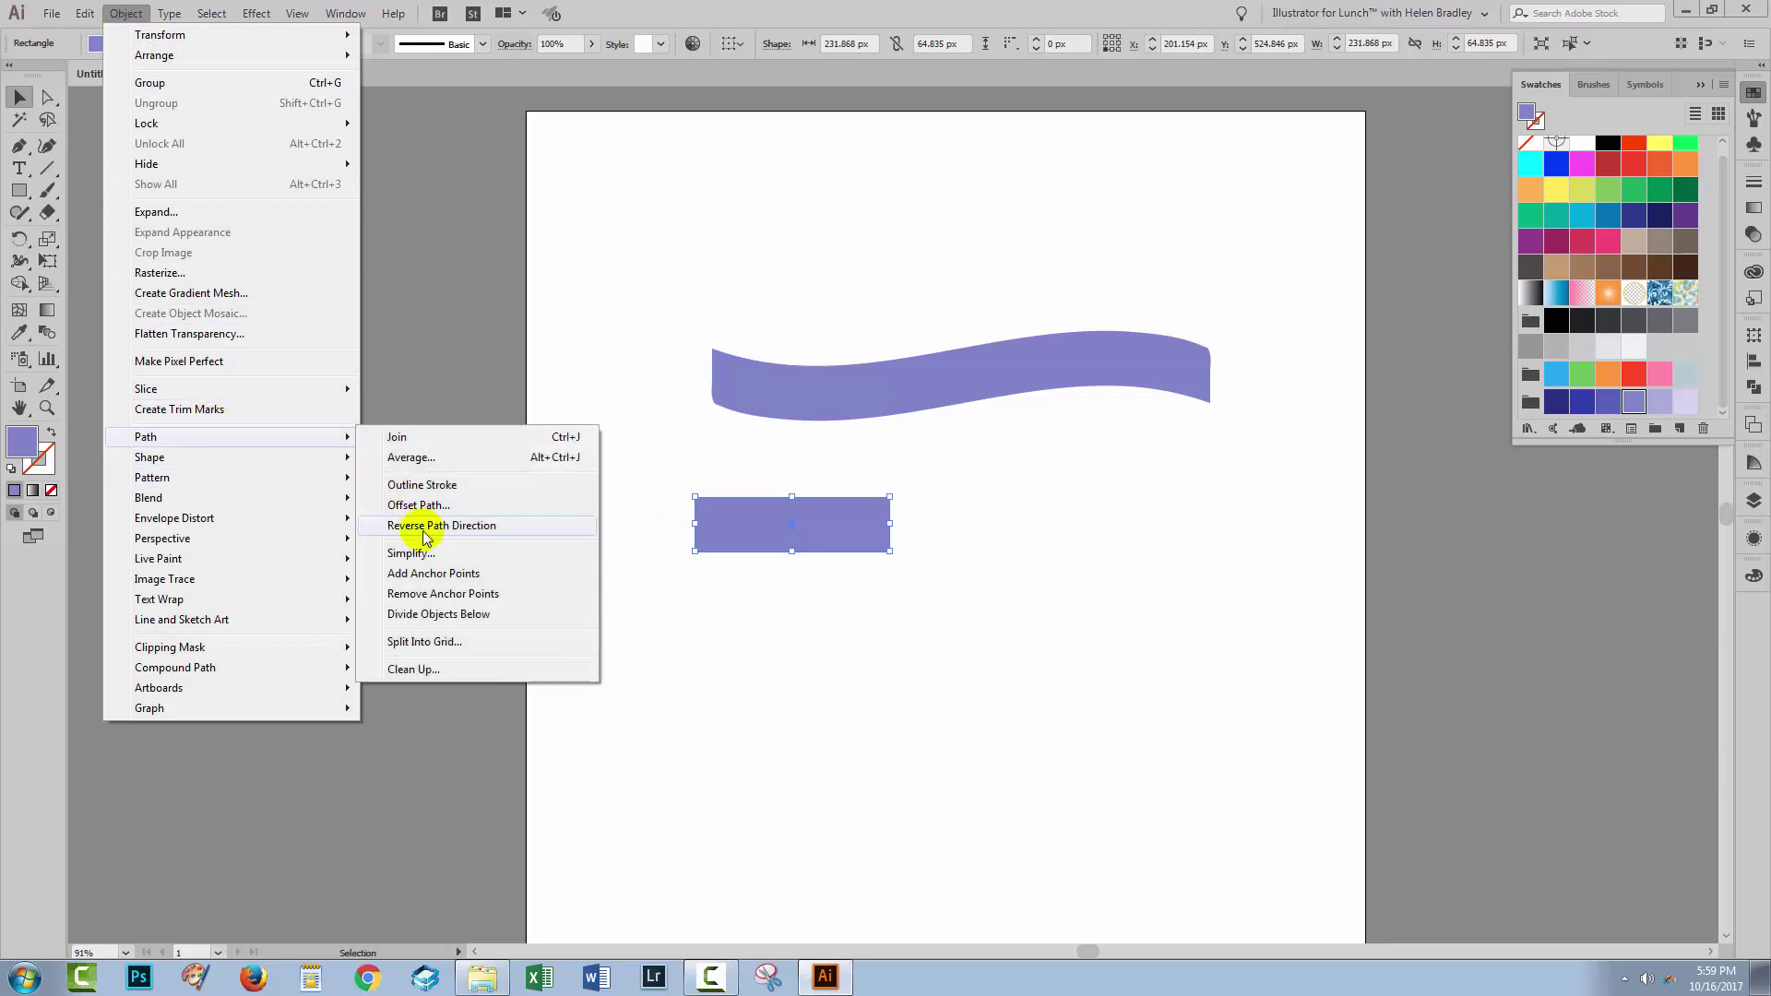
click(430, 575)
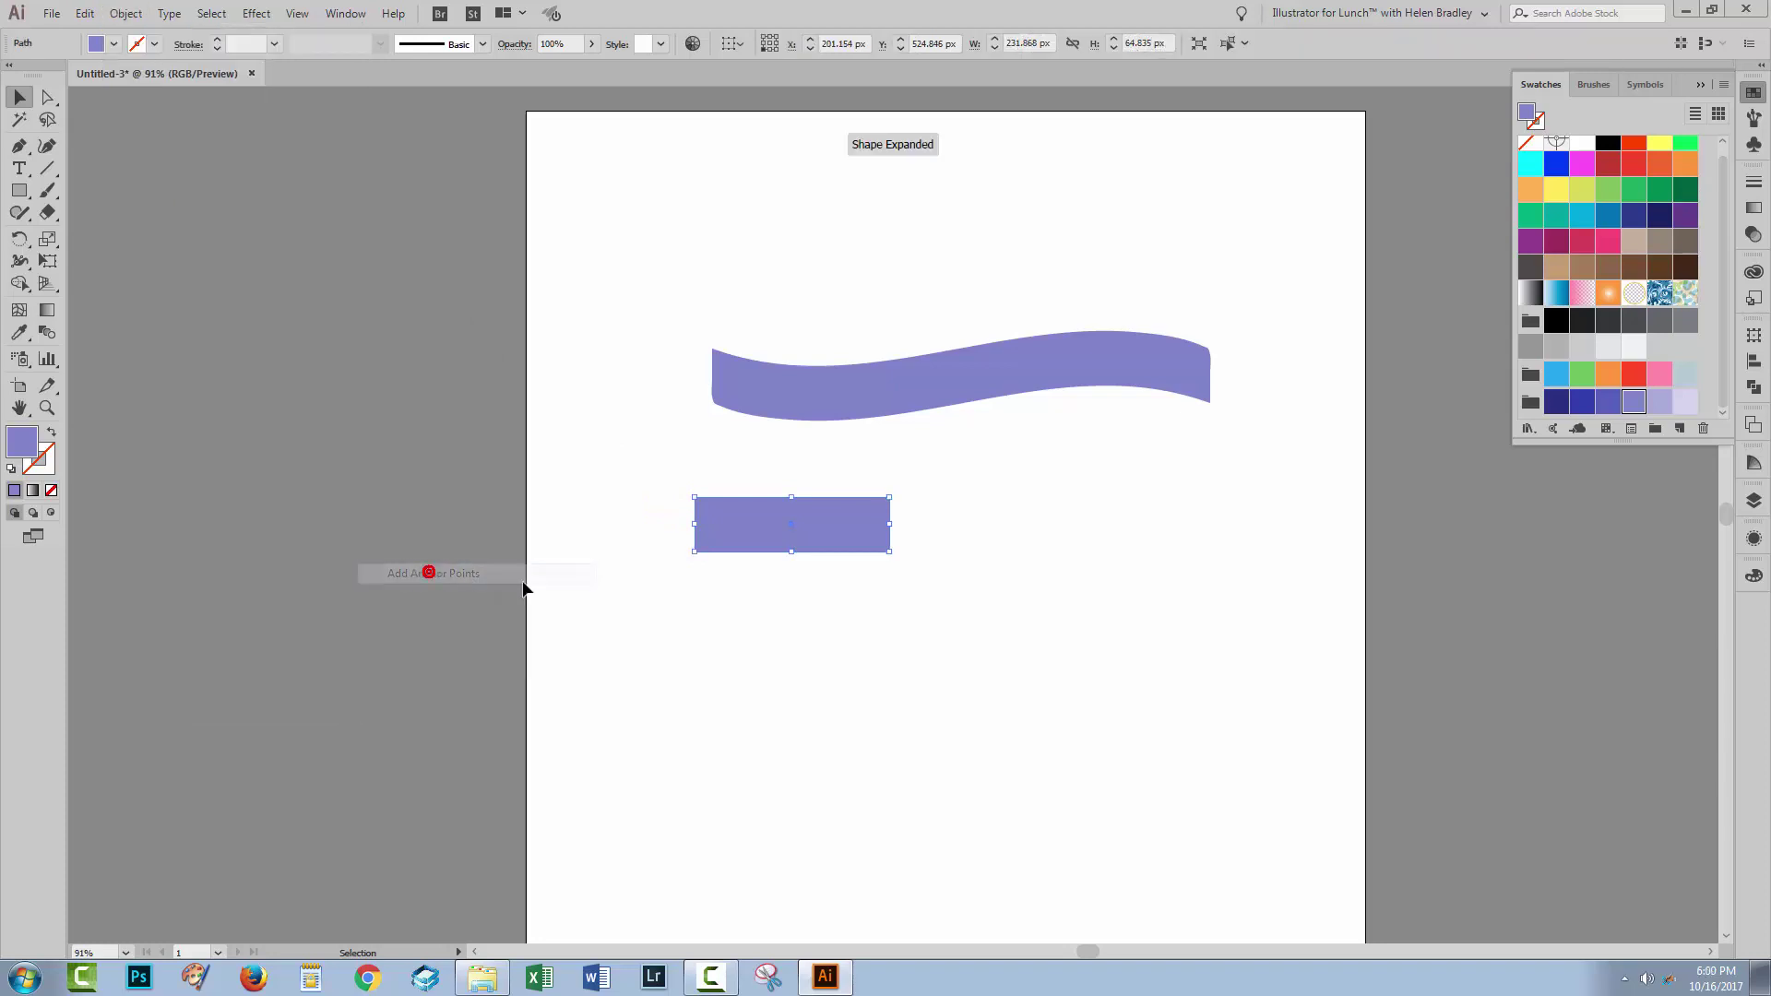
click(696, 514)
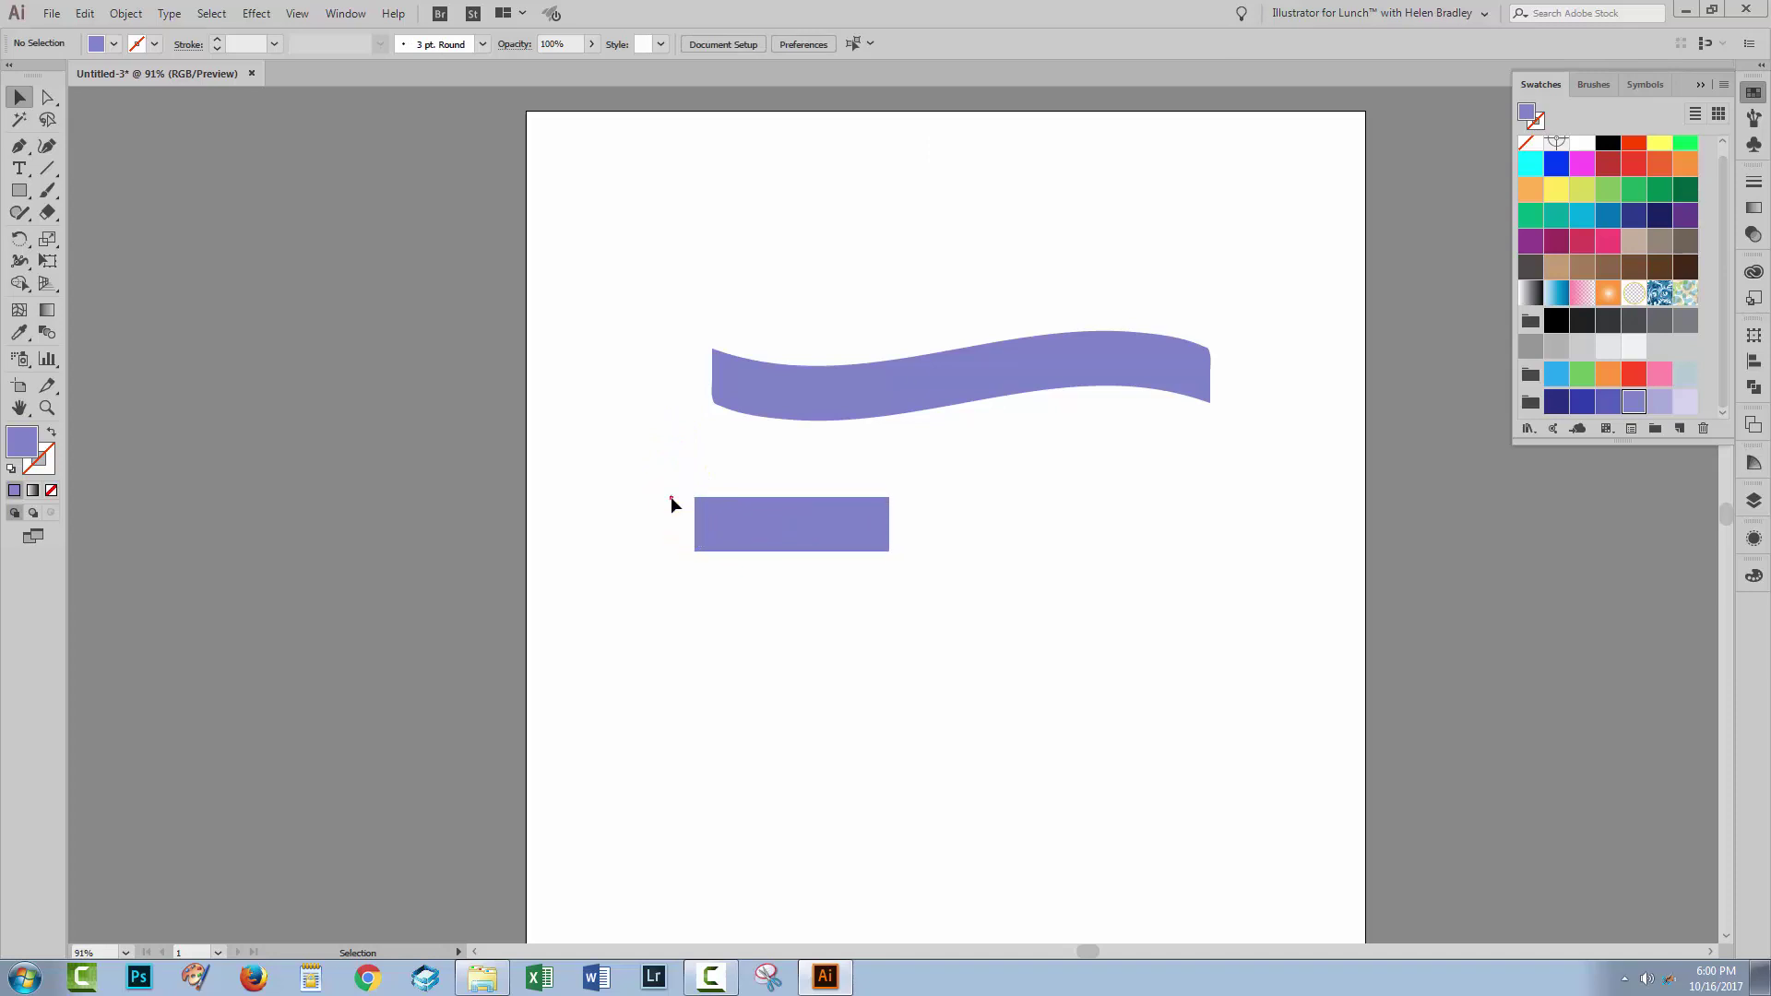
click(697, 540)
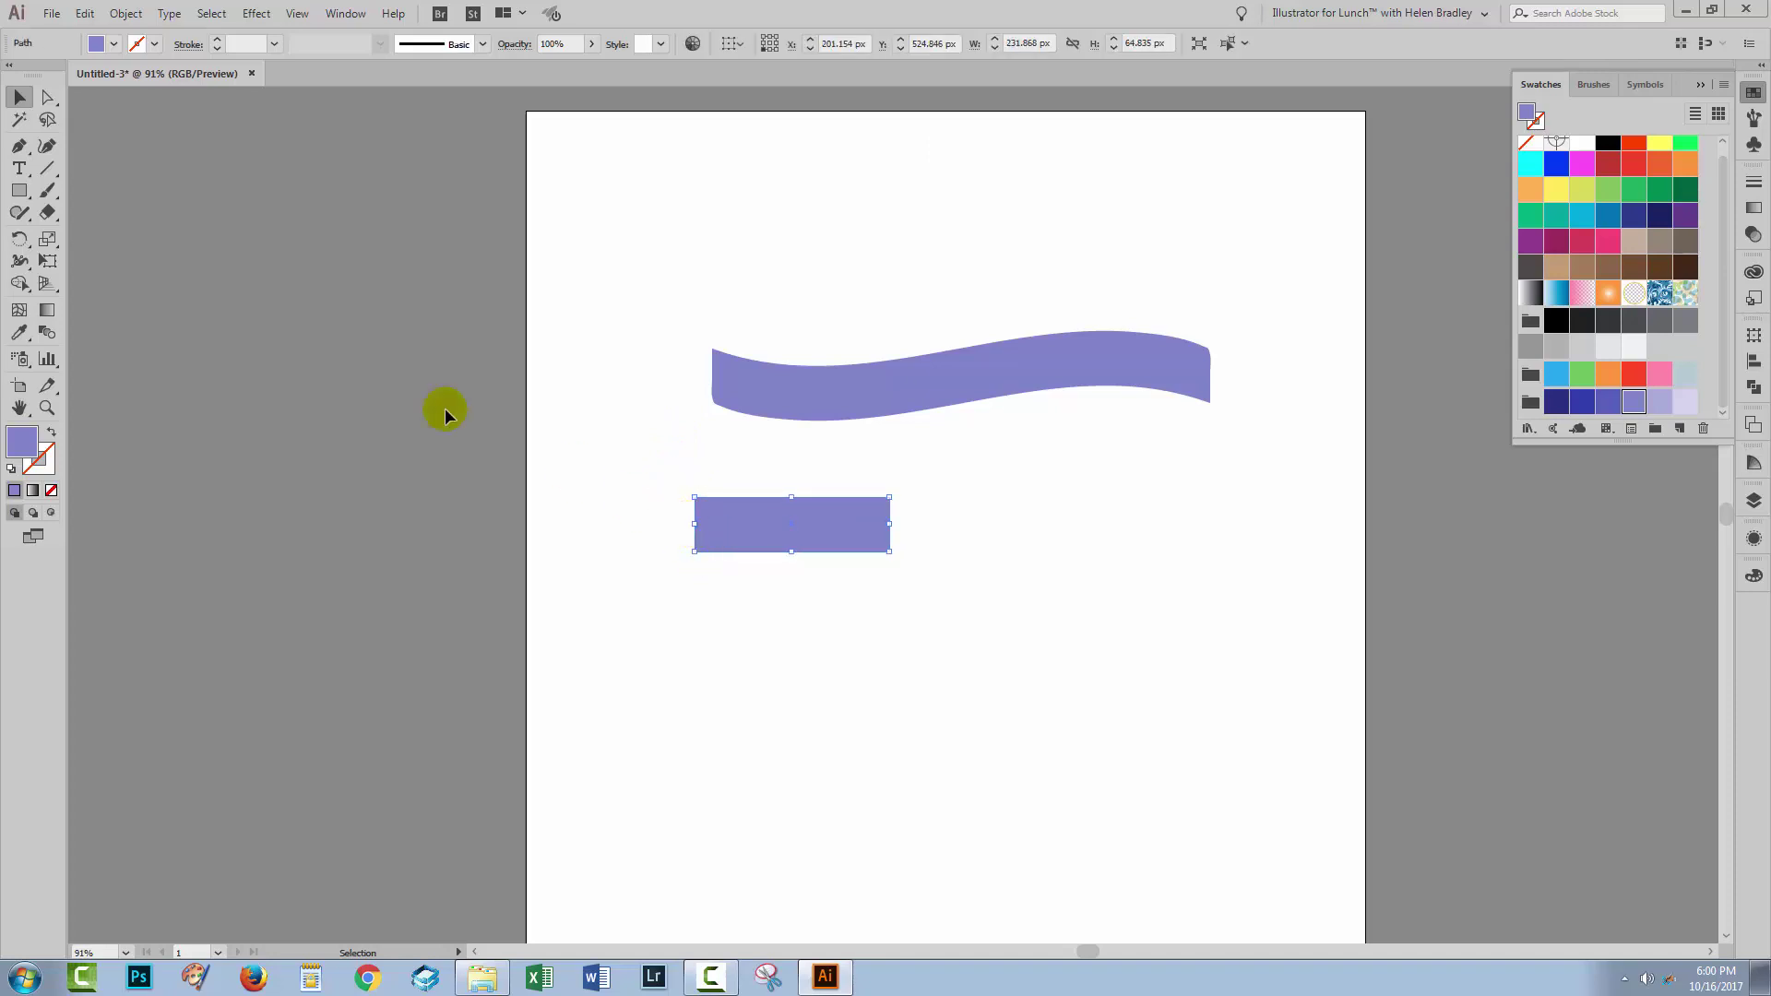
Step: Pull the midpoint of the short rectangle's left edge inward to form a V-shaped notch about a quarter of its width deep
click(48, 98)
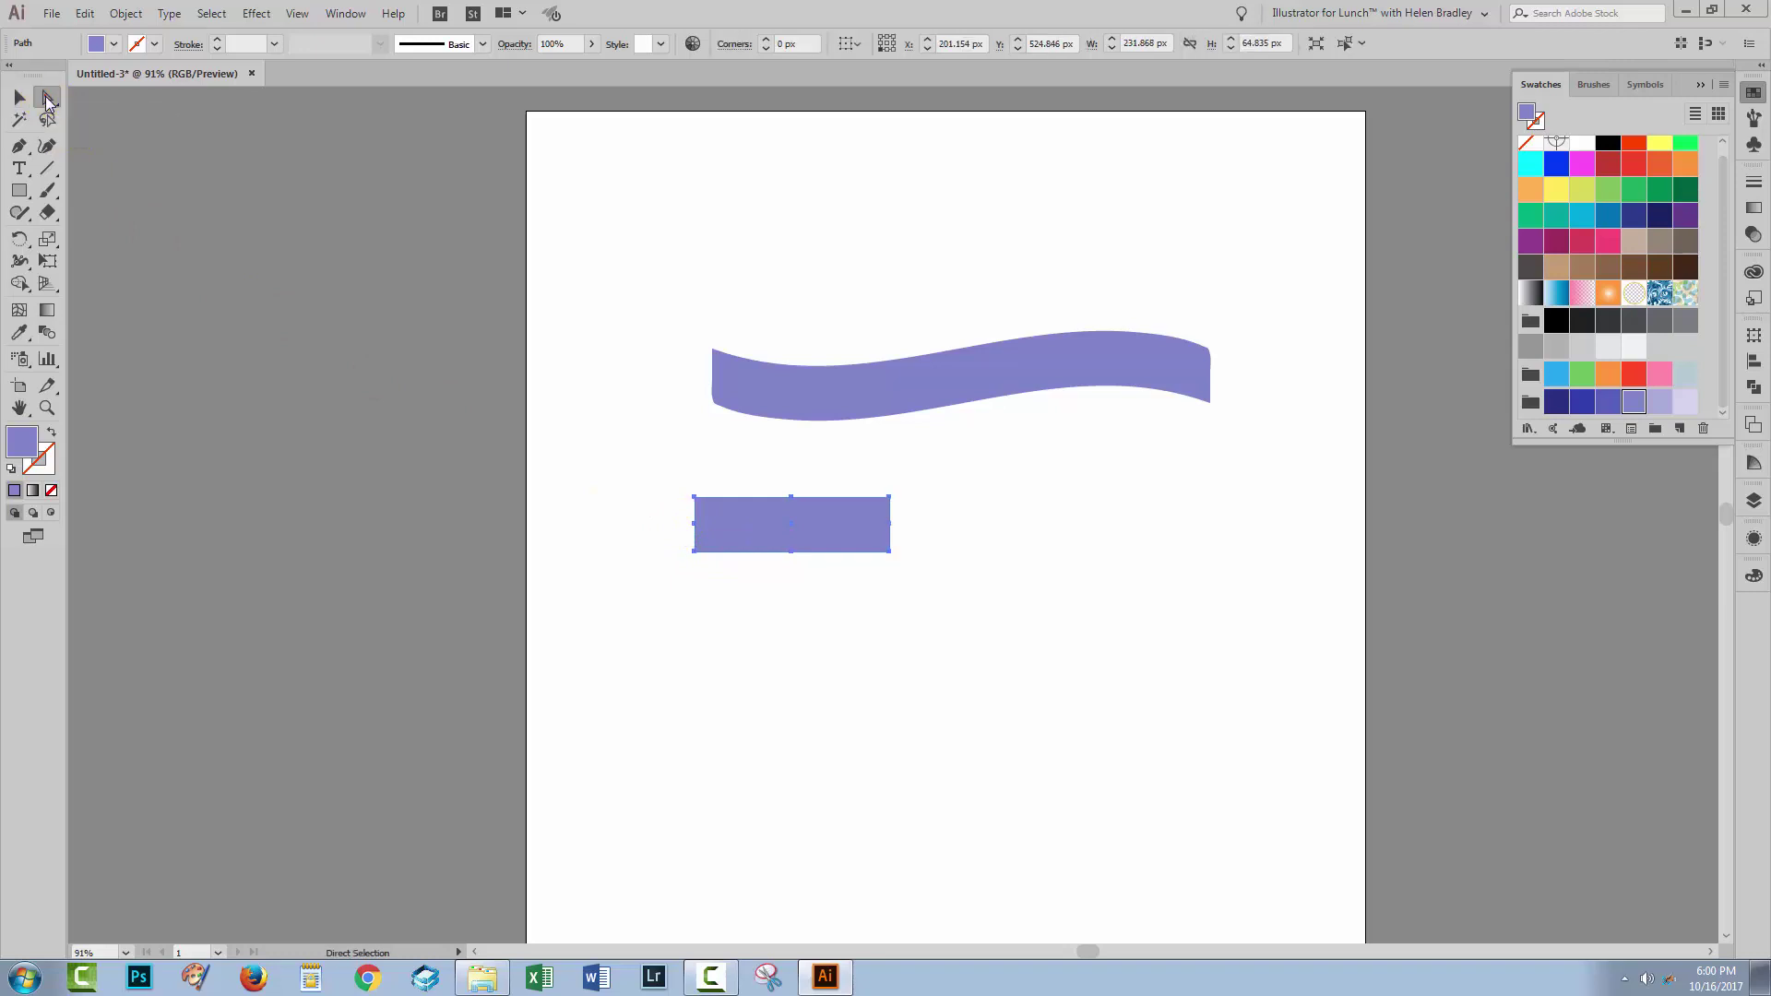
click(659, 530)
click(695, 523)
click(695, 523)
drag(695, 524, 744, 528)
click(652, 467)
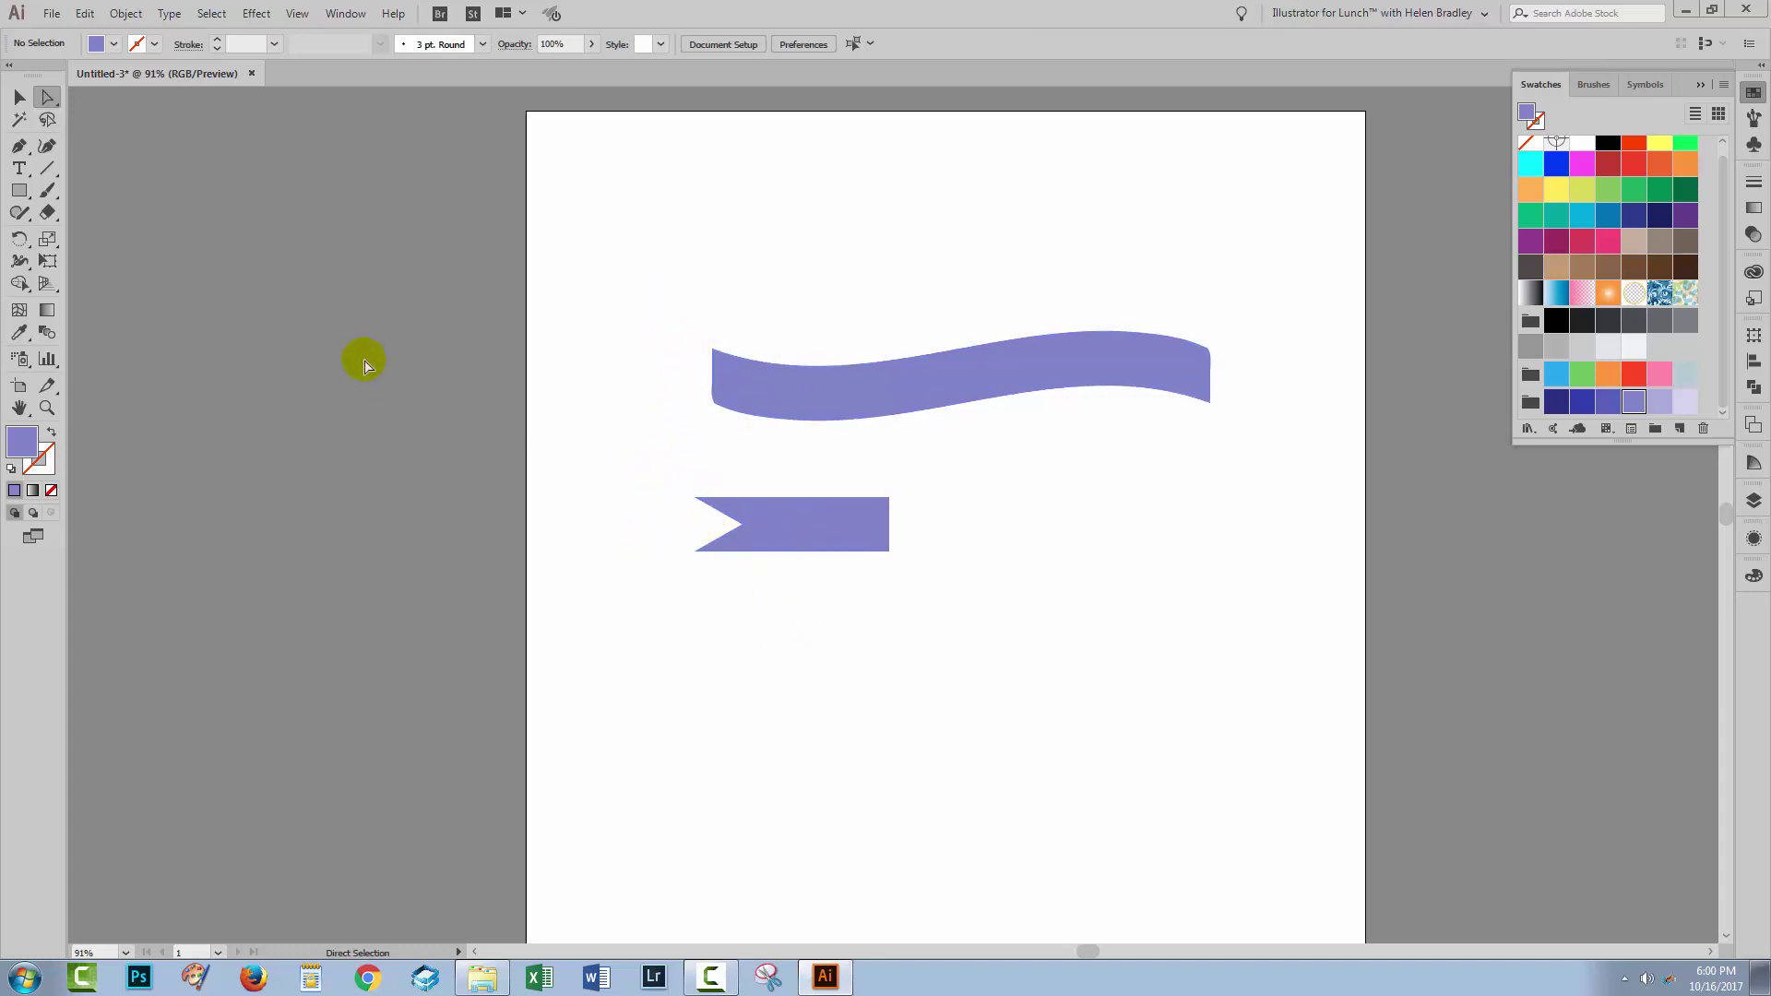
Step: Apply a warp envelope distortion to the notched piece using the Rise style, horizontal orientation and a -39% bend
click(18, 97)
drag(606, 452, 907, 610)
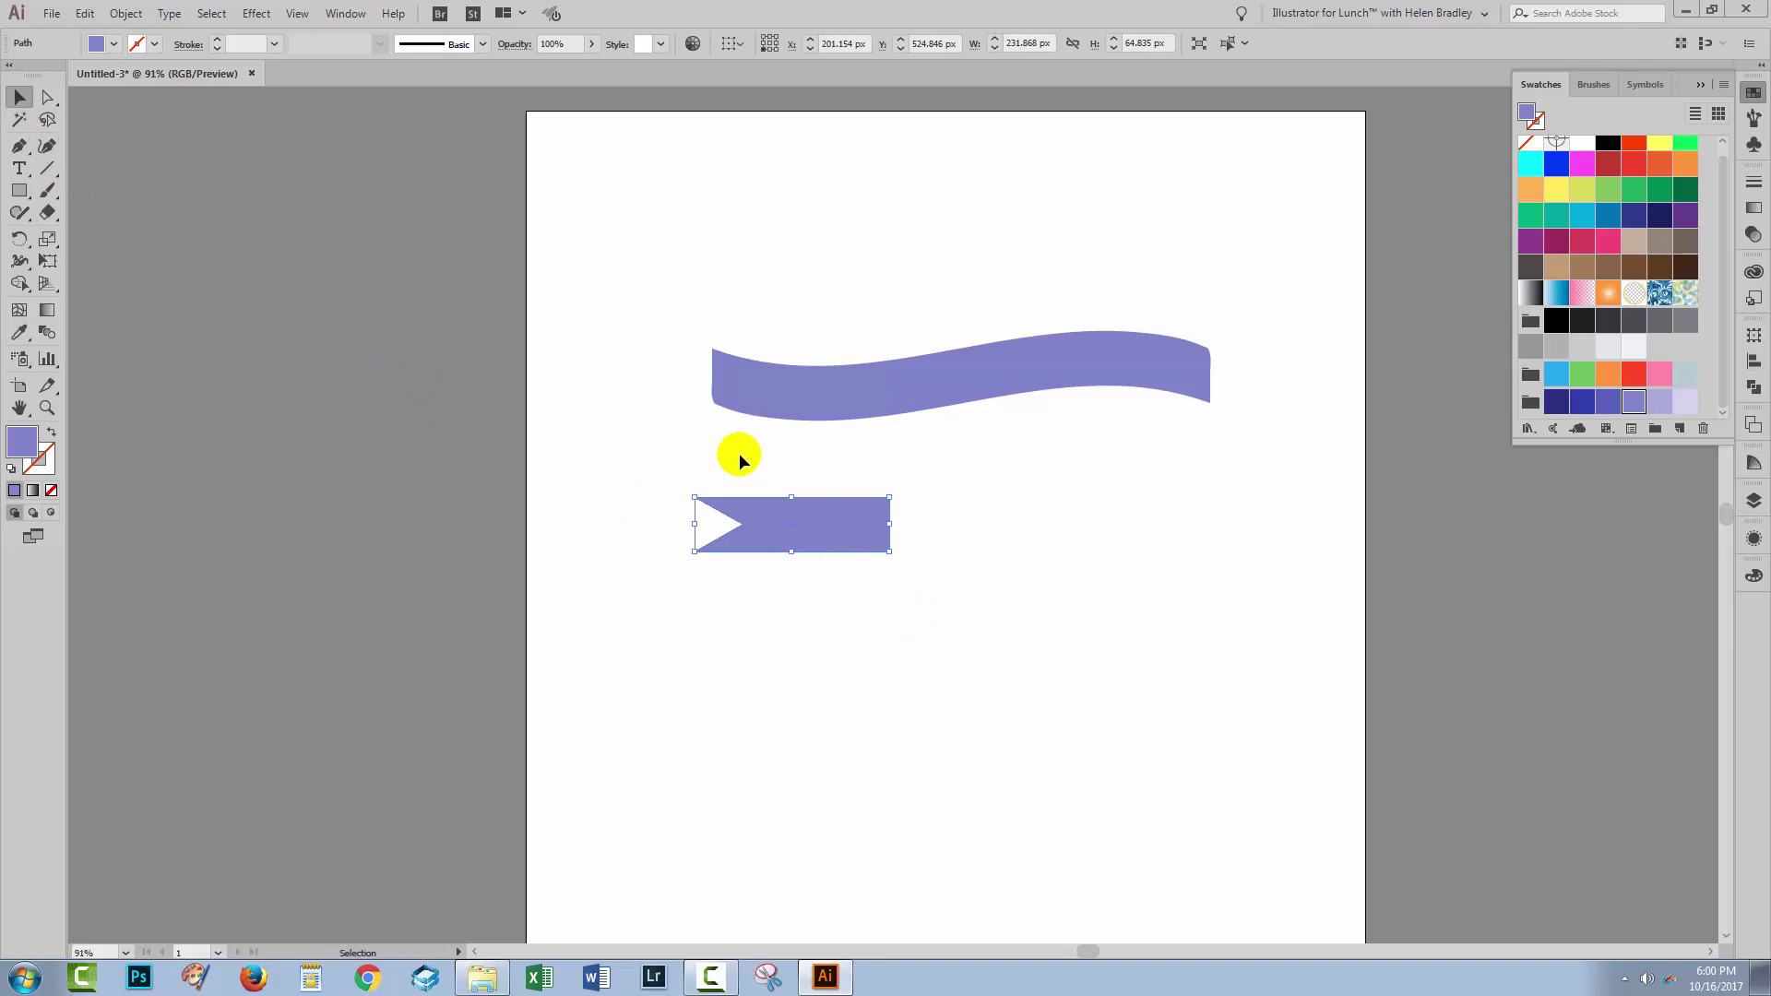
click(128, 13)
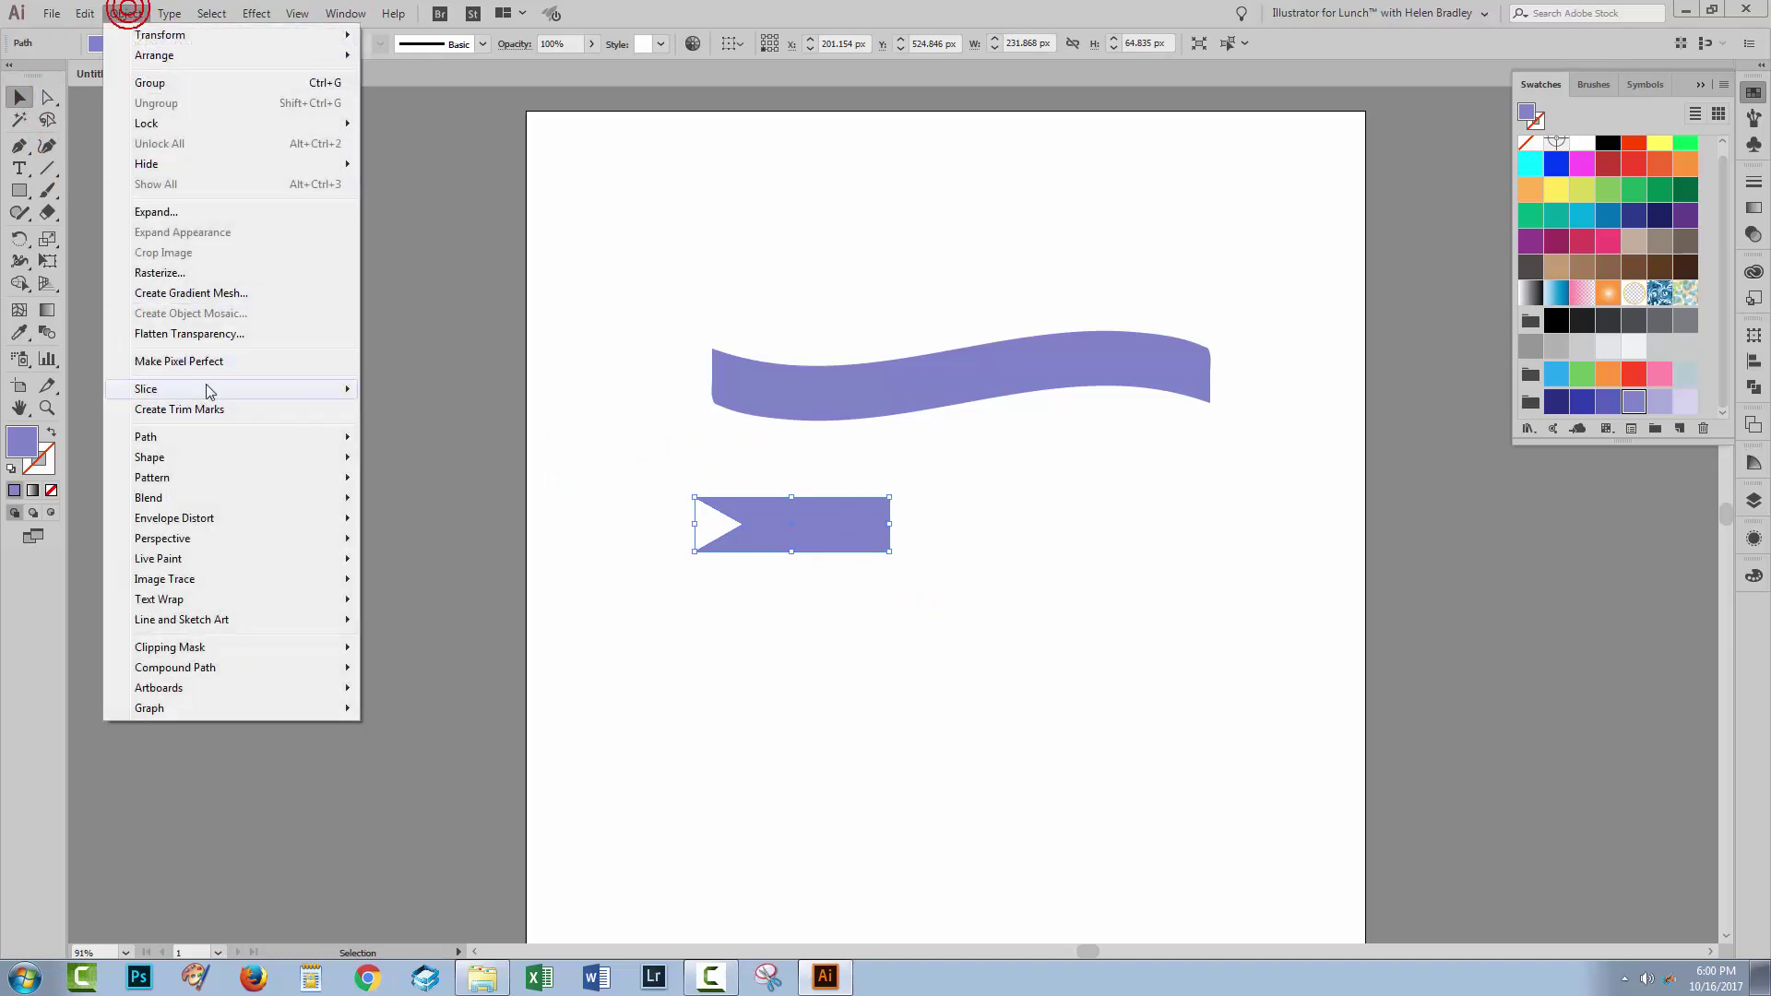
mouse_move(246, 520)
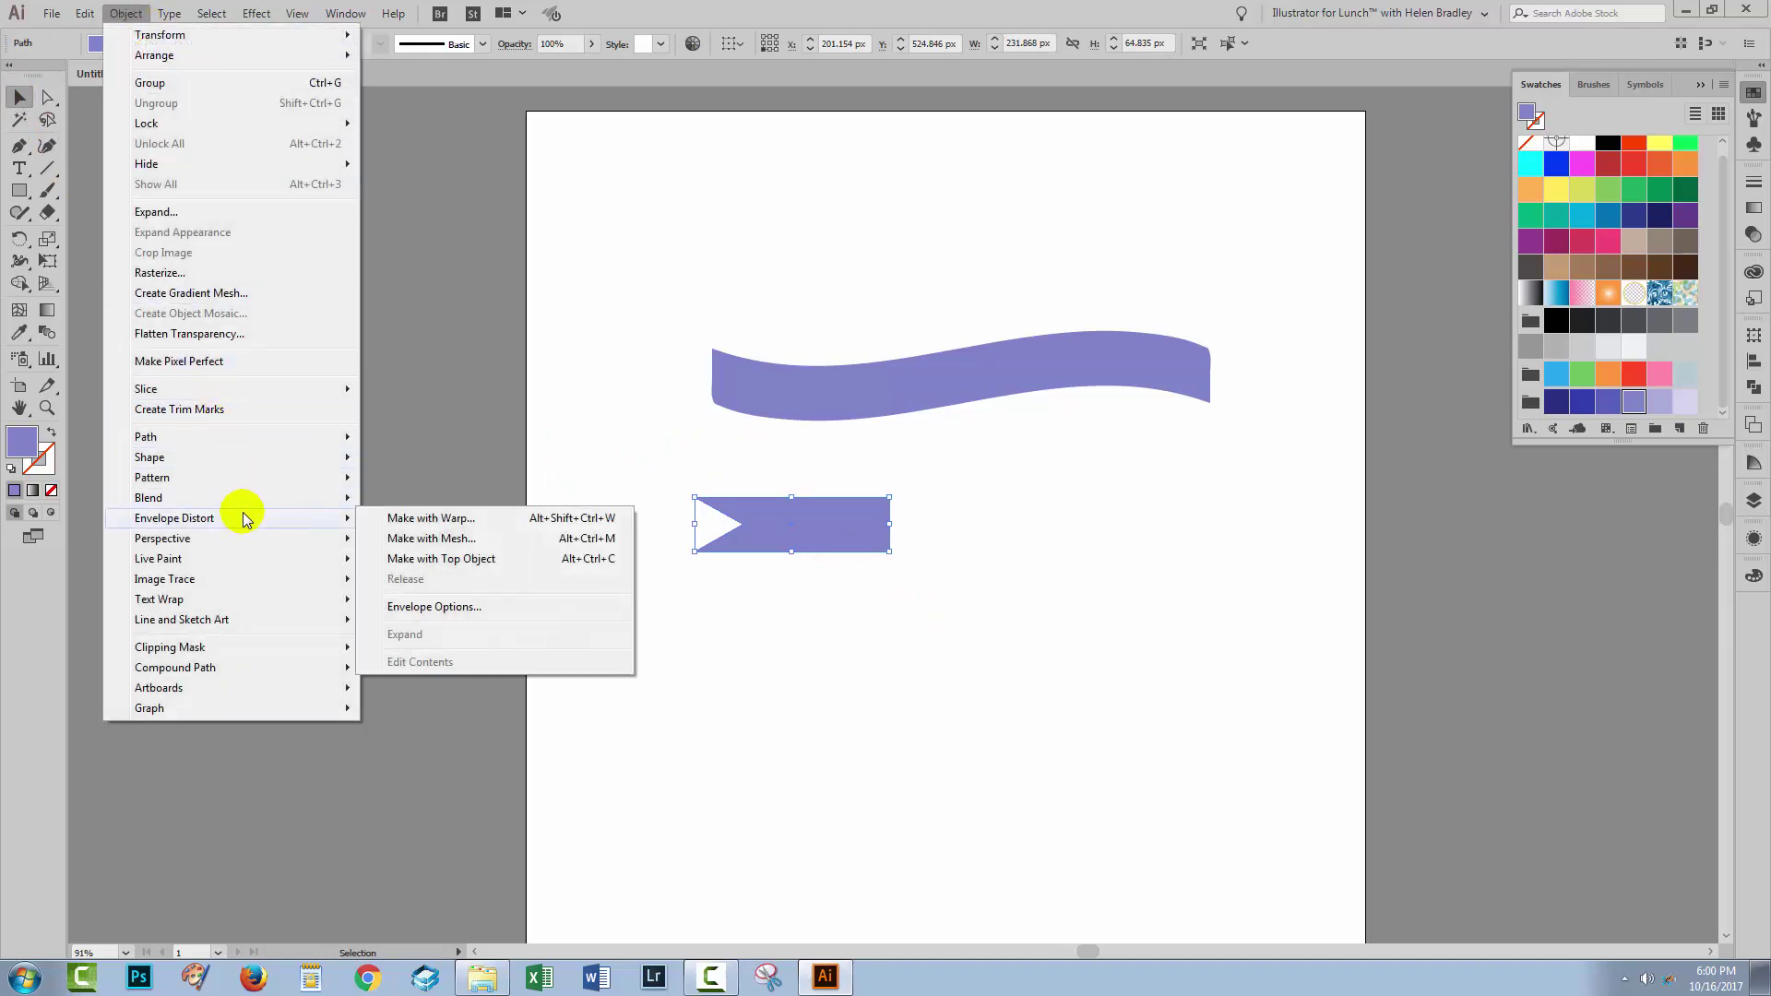
click(426, 520)
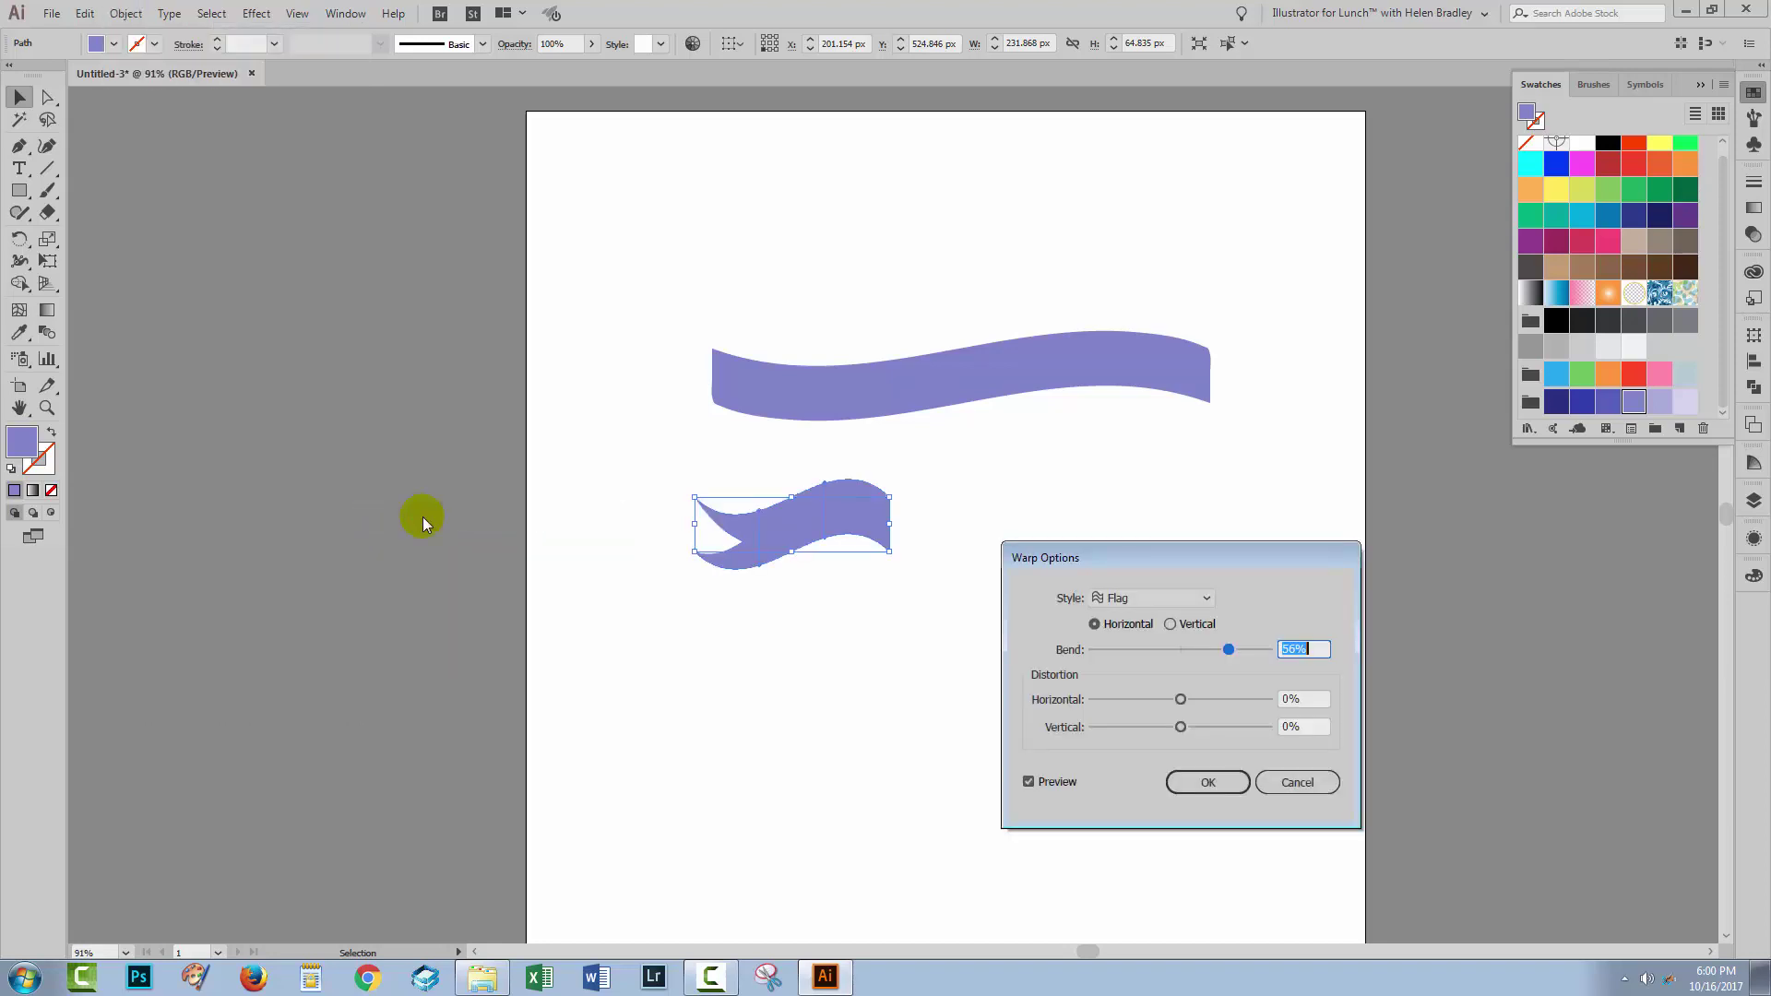
drag(1143, 555, 1172, 515)
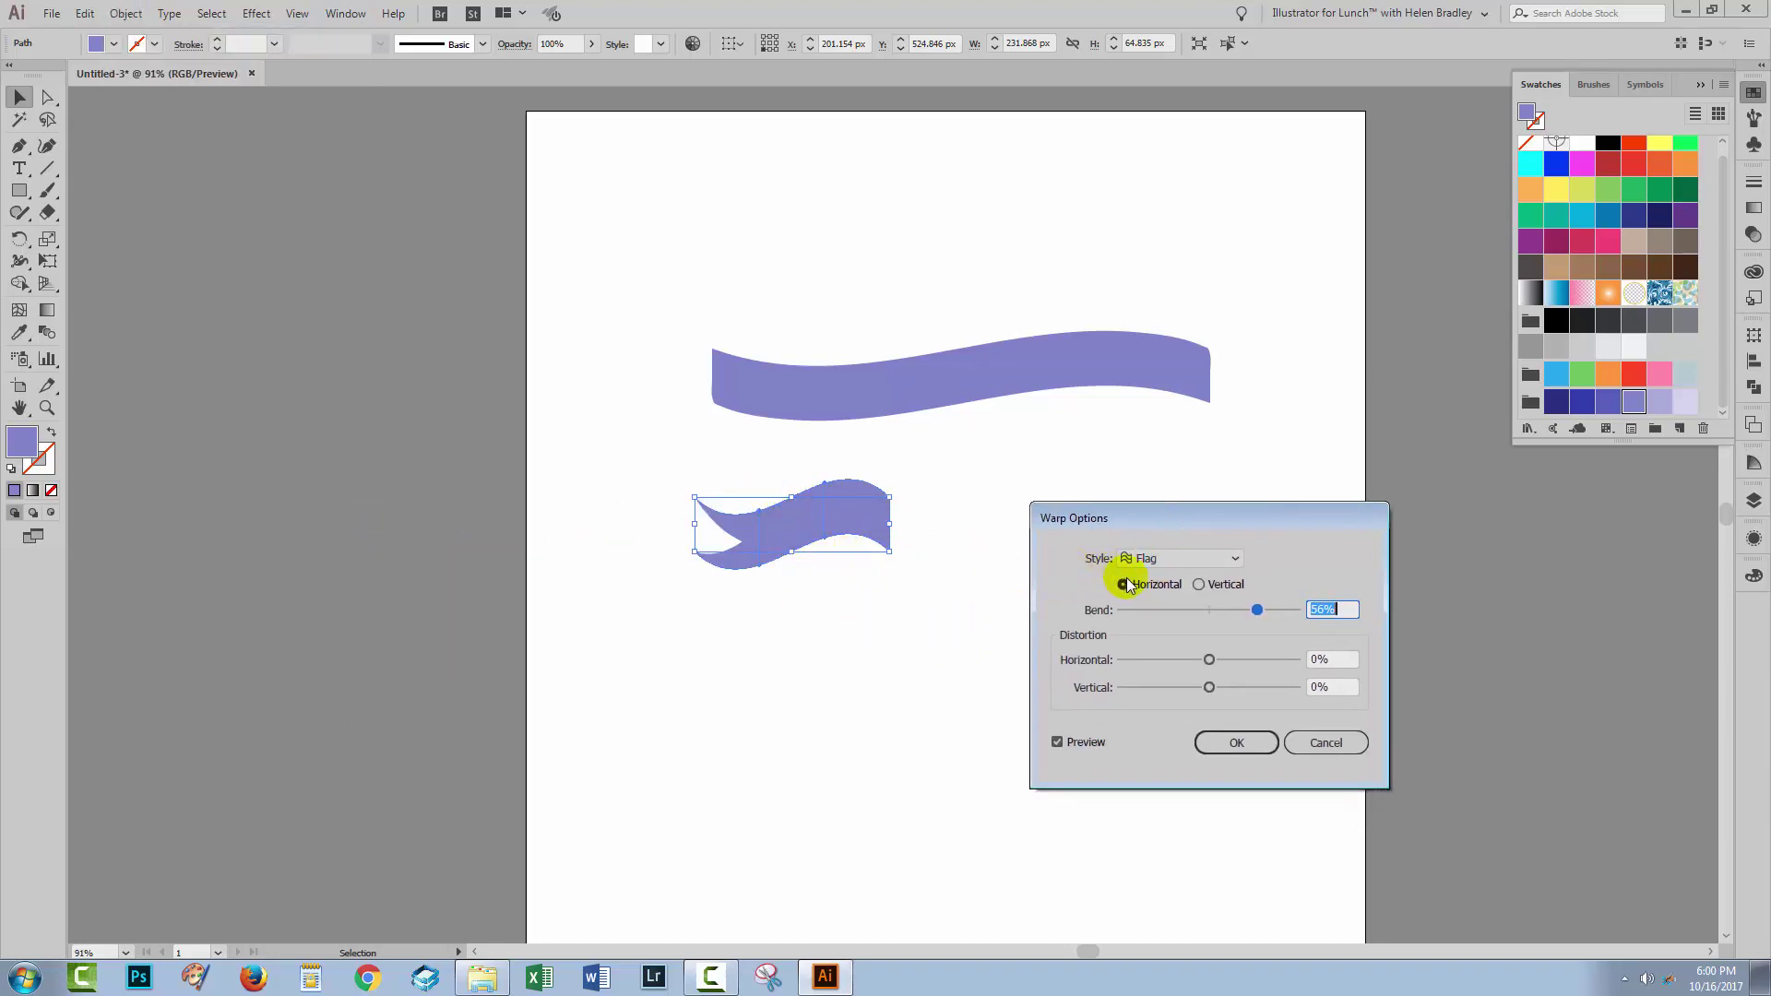
click(1171, 560)
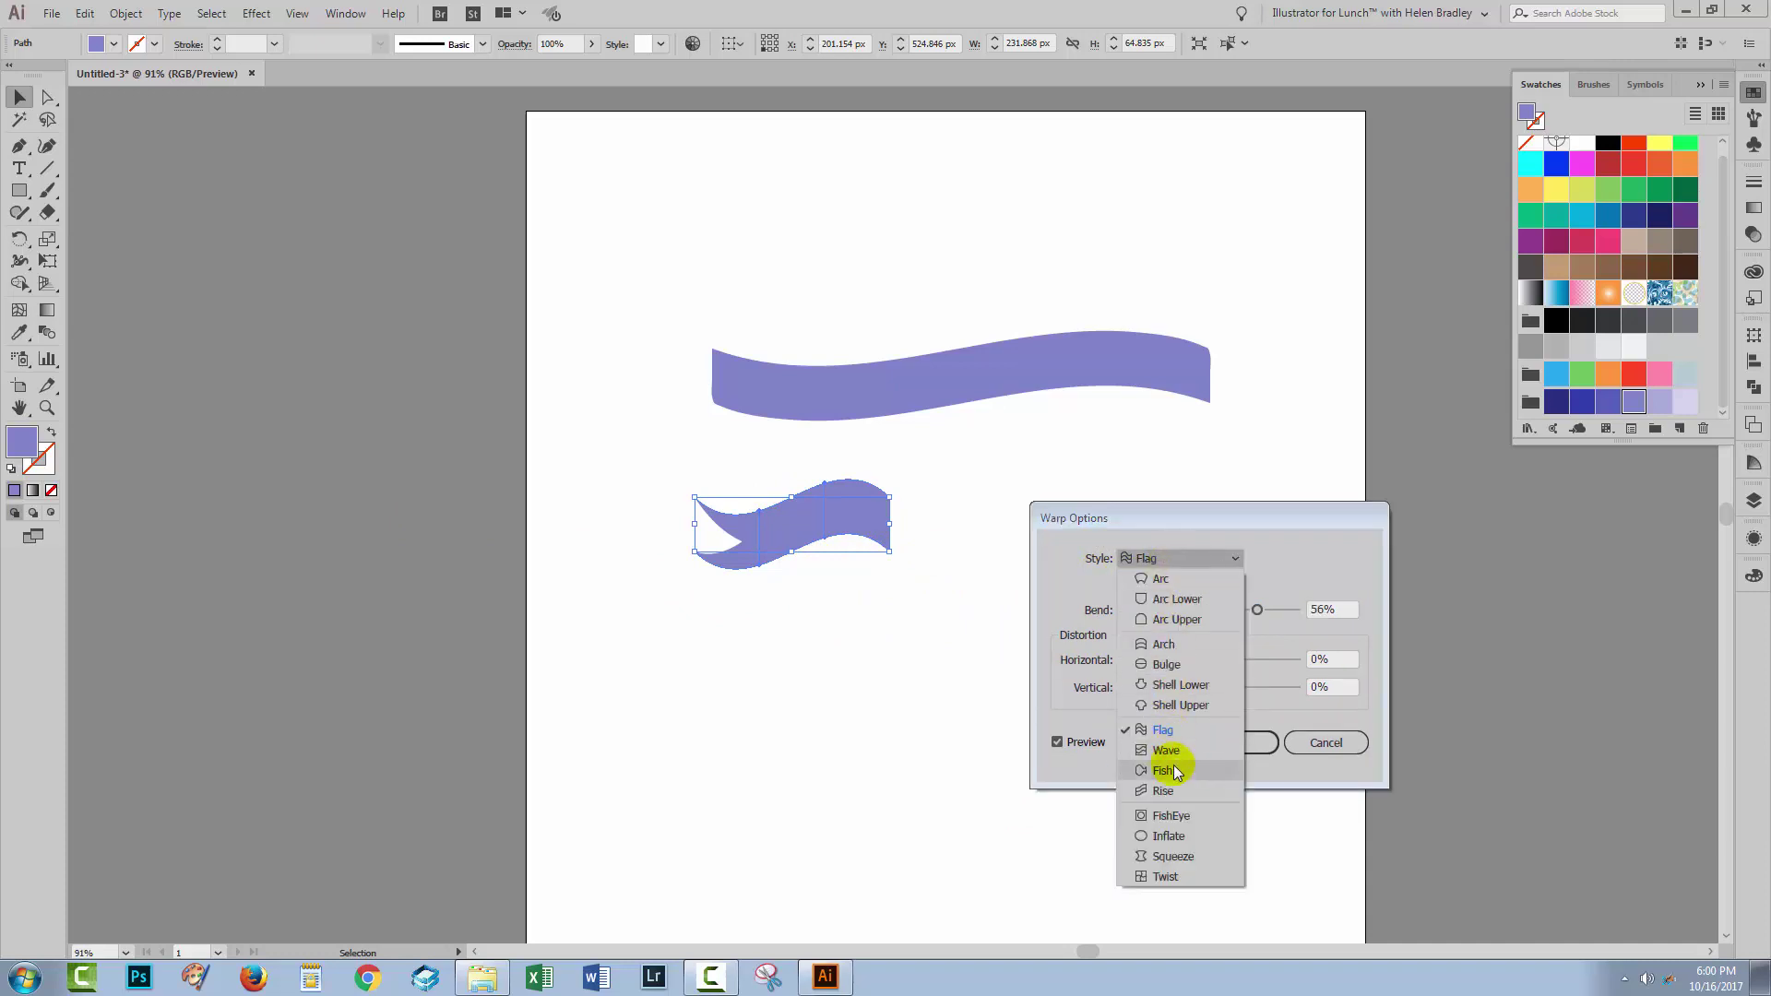
click(1166, 790)
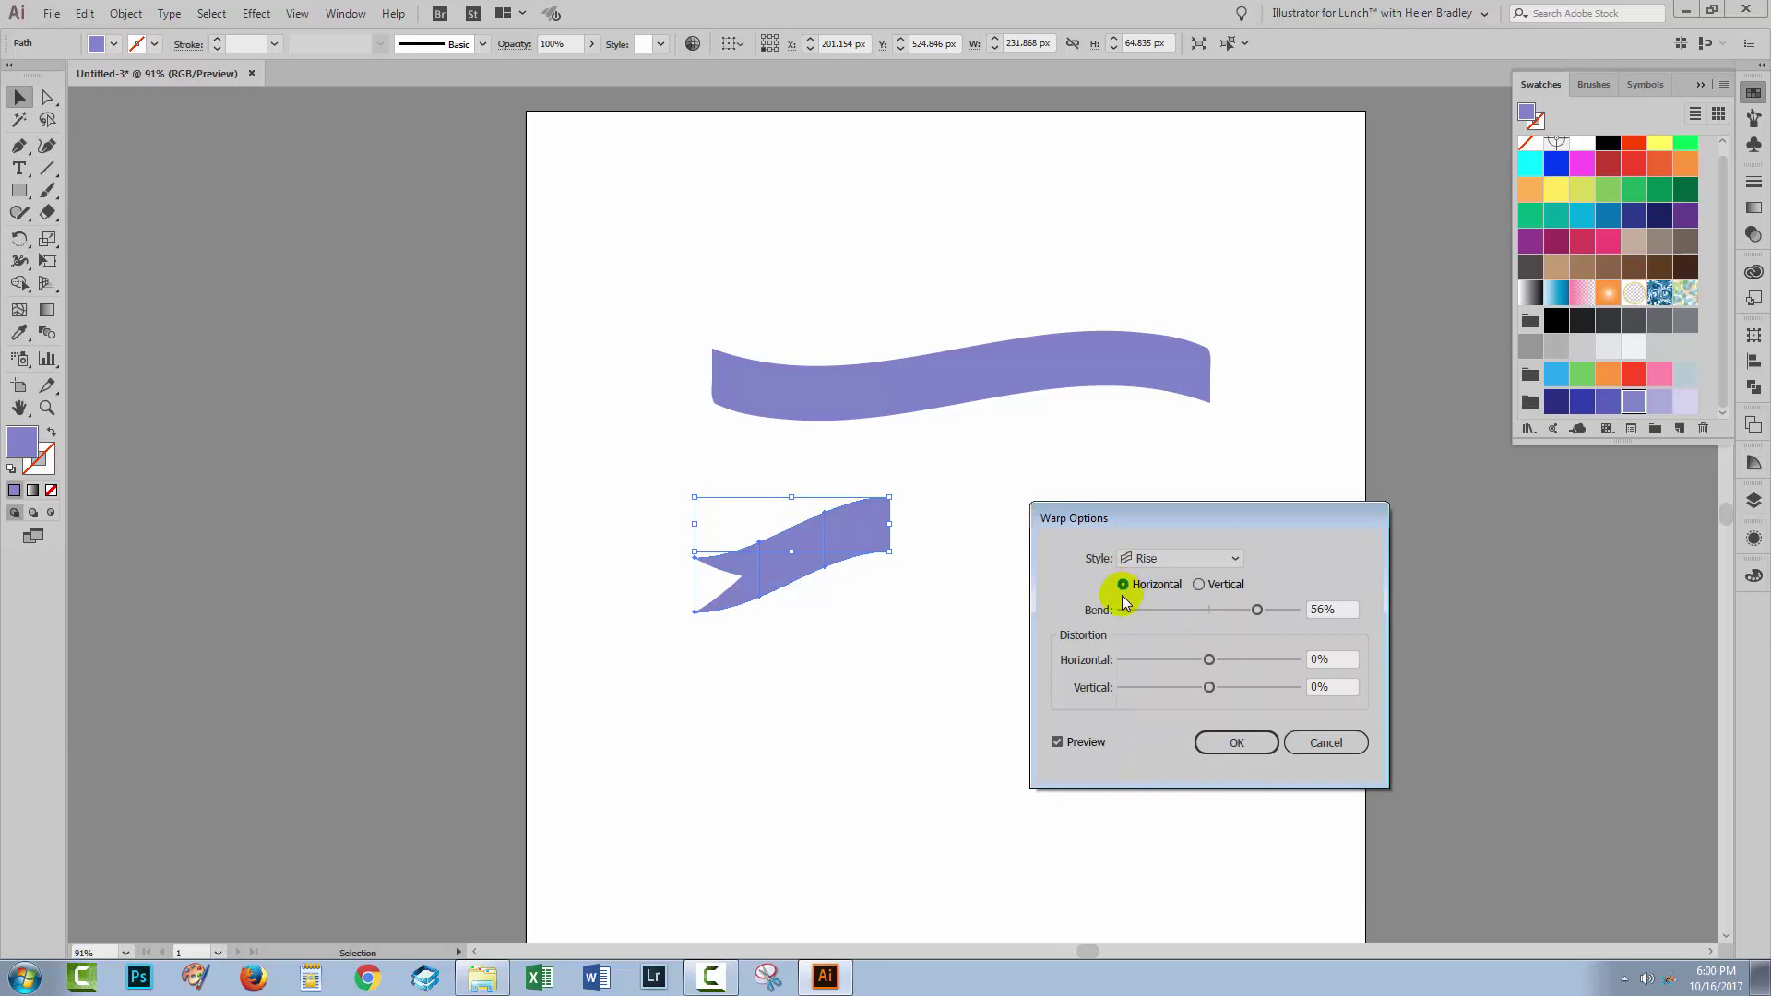
click(1199, 585)
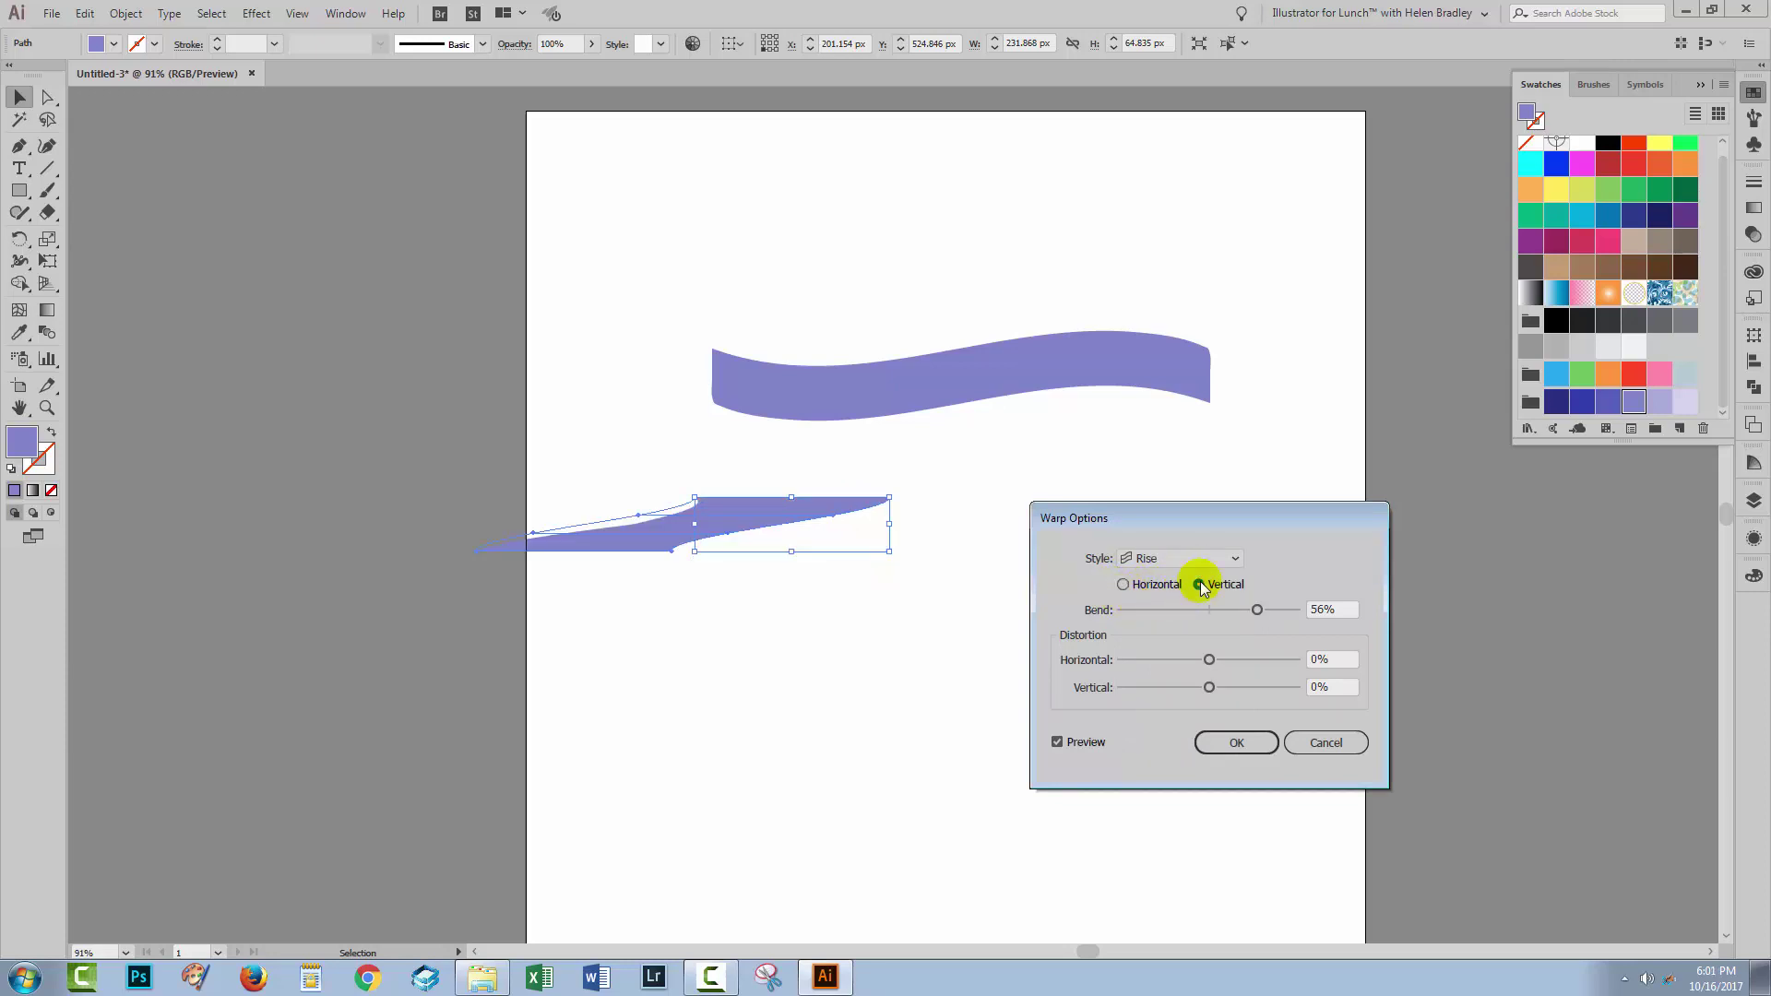
click(1123, 584)
drag(1256, 610, 1175, 611)
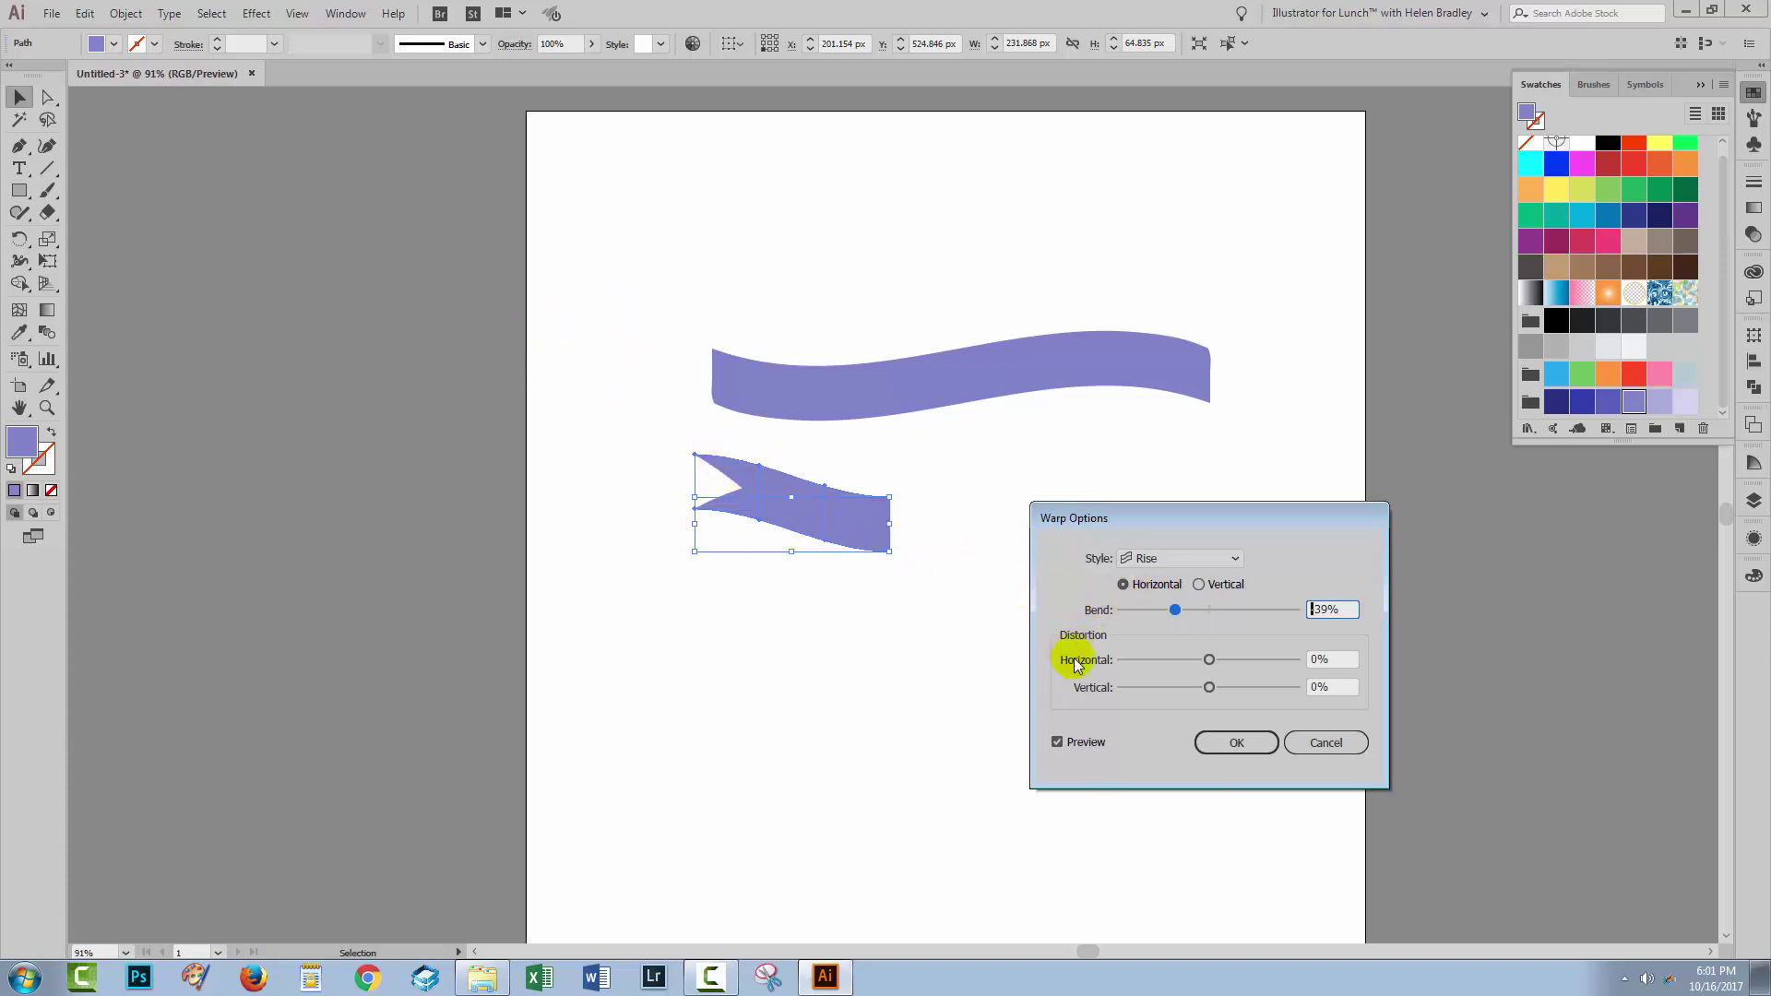
click(1234, 743)
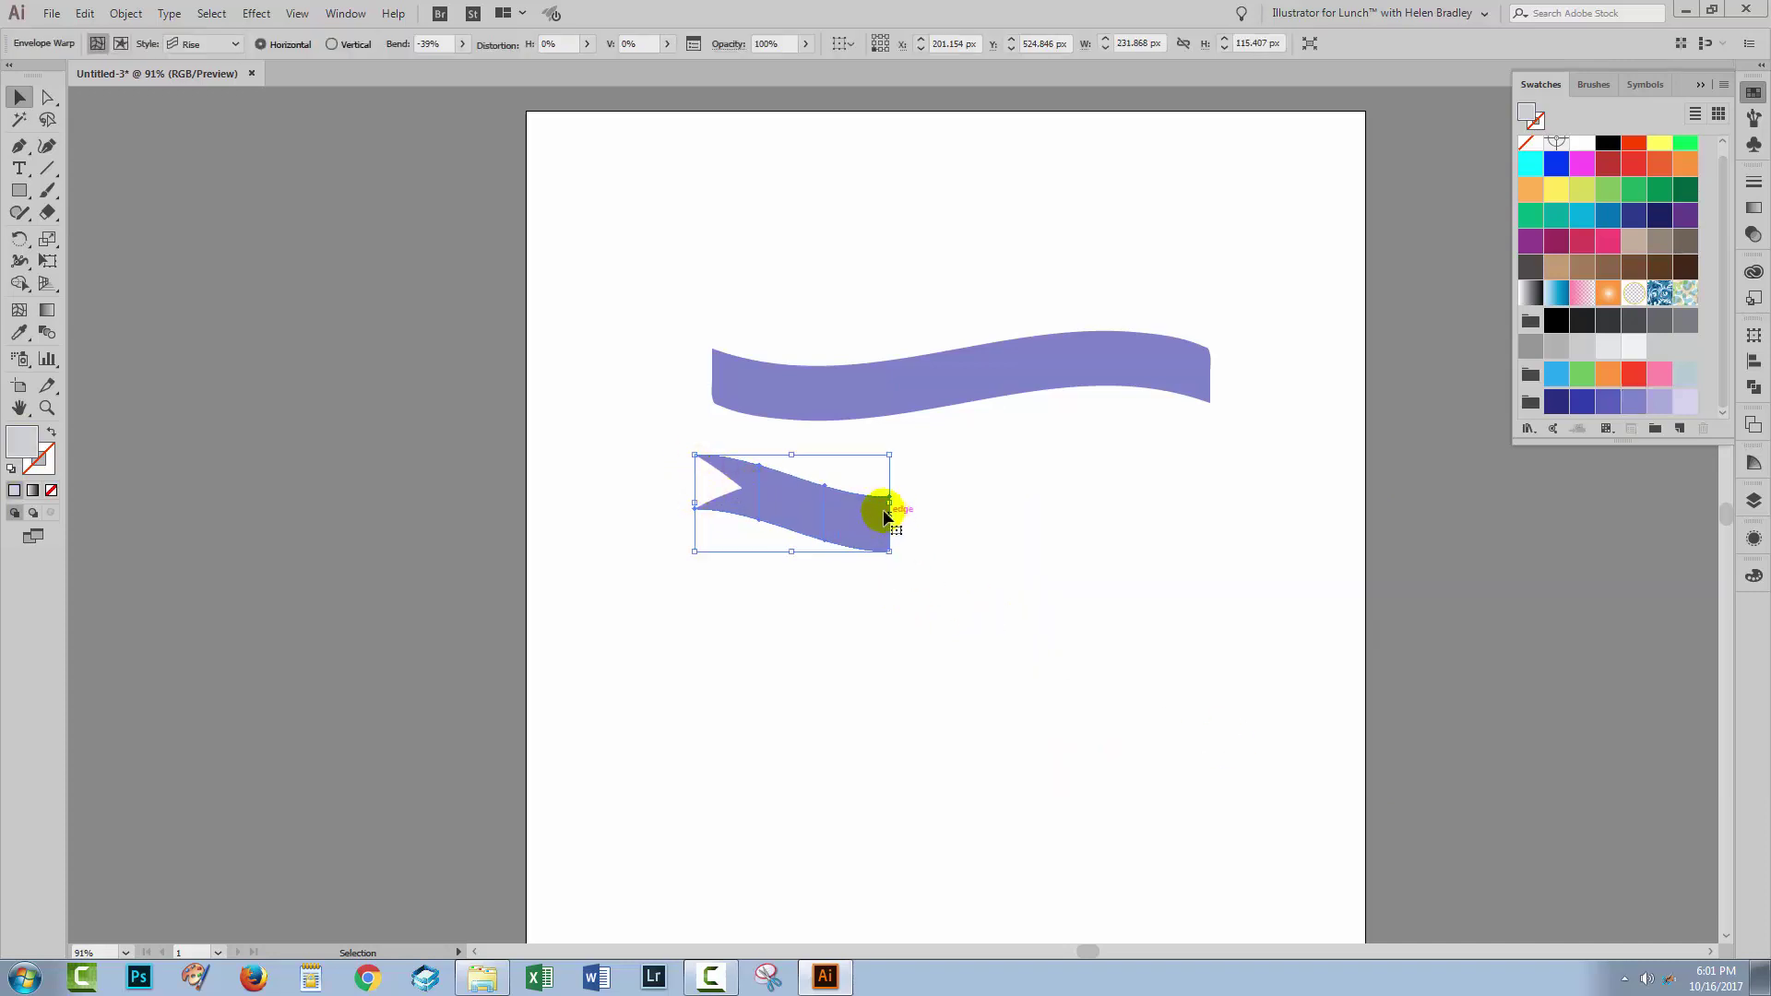
Step: Narrow the warped notched piece to about 192 px wide, then expand its object and fill
drag(889, 505, 856, 504)
click(857, 627)
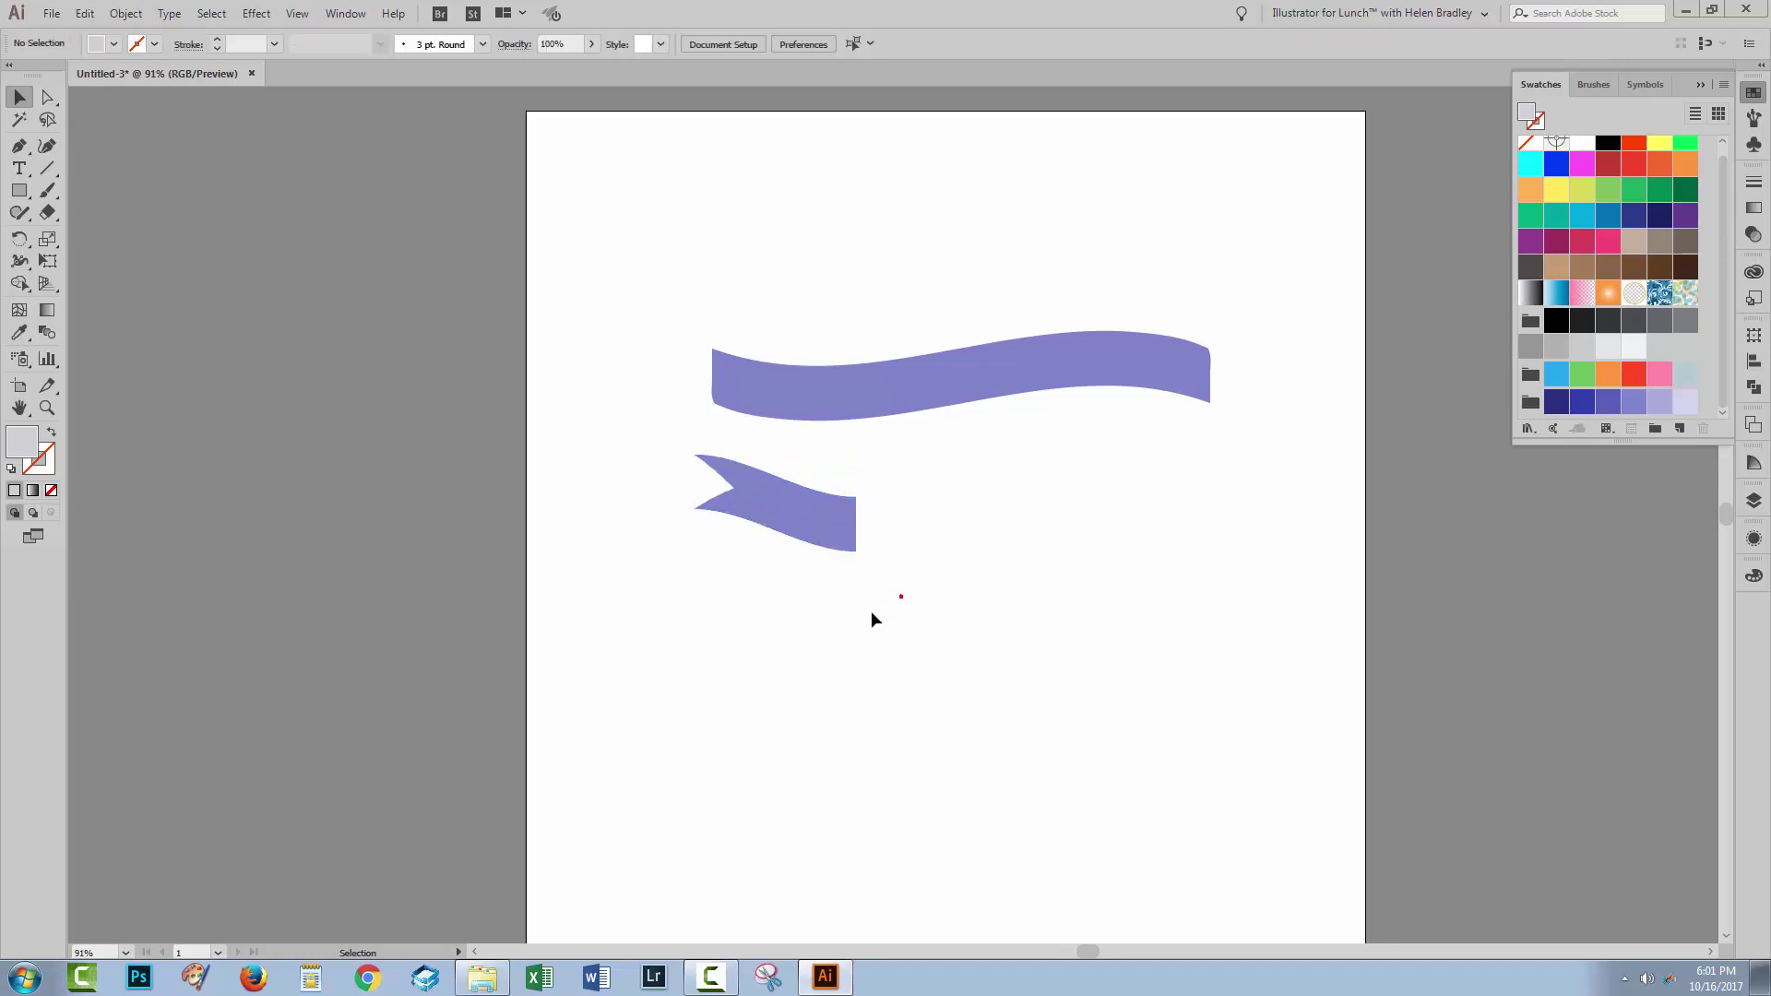
drag(705, 483, 633, 458)
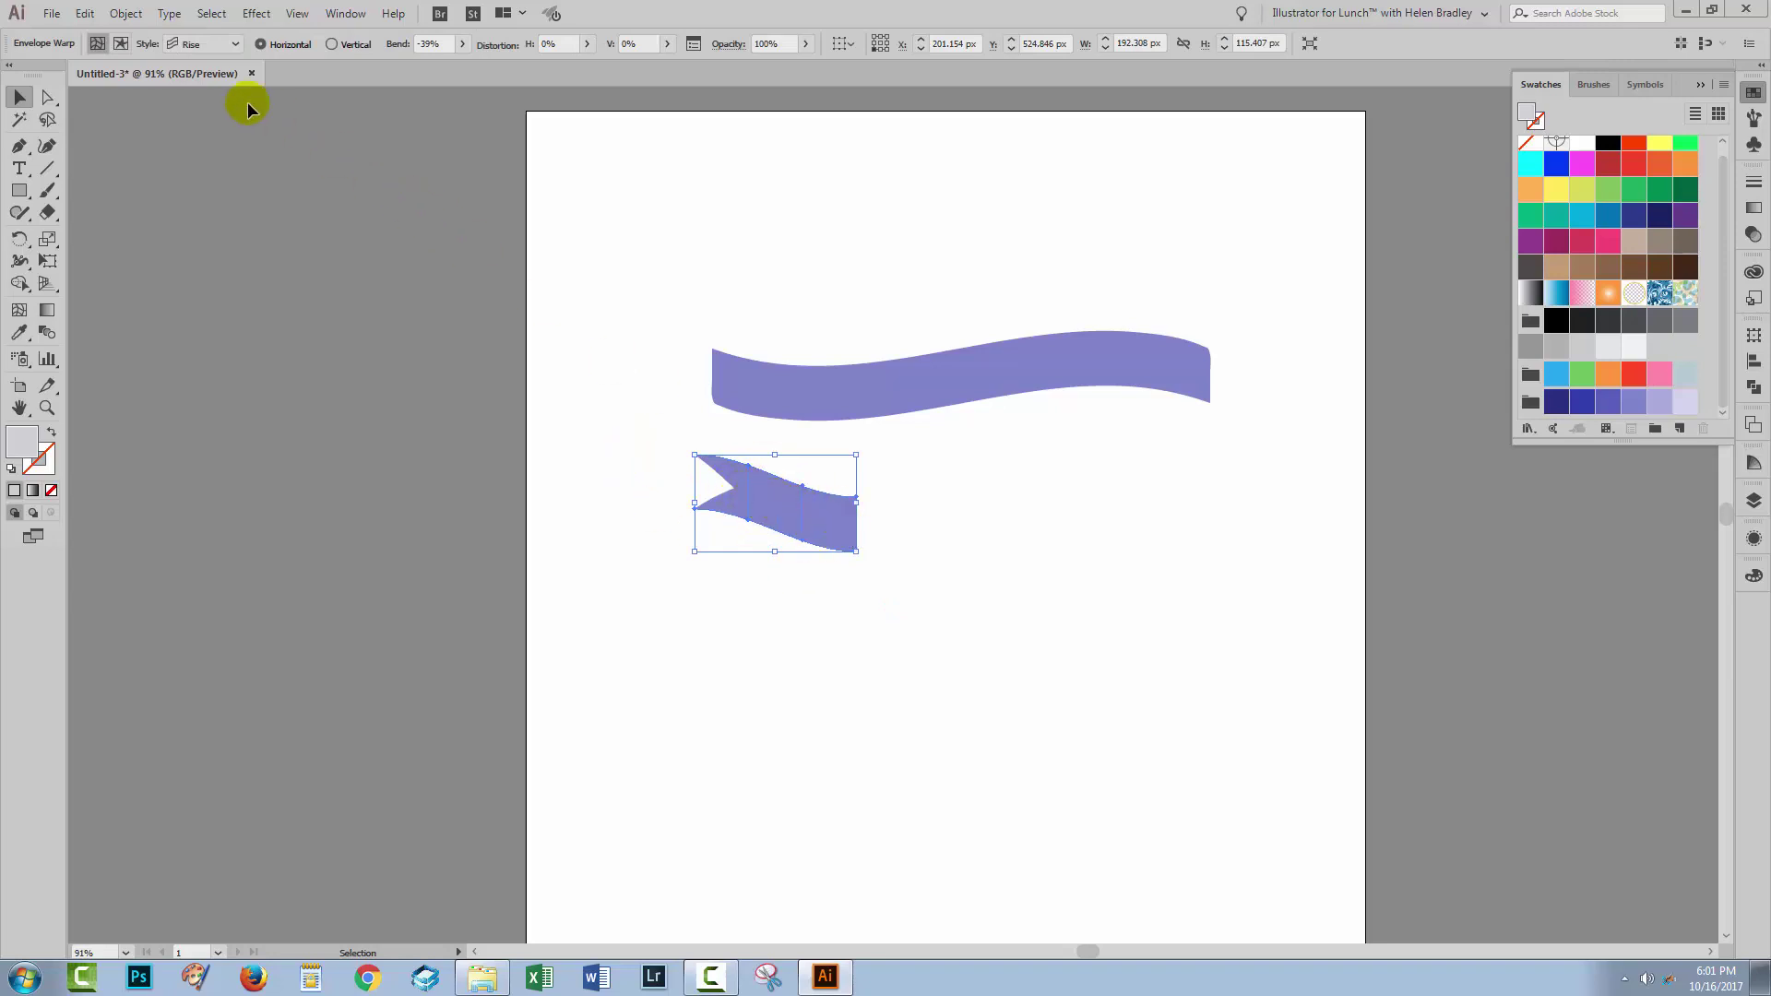
click(128, 12)
click(162, 212)
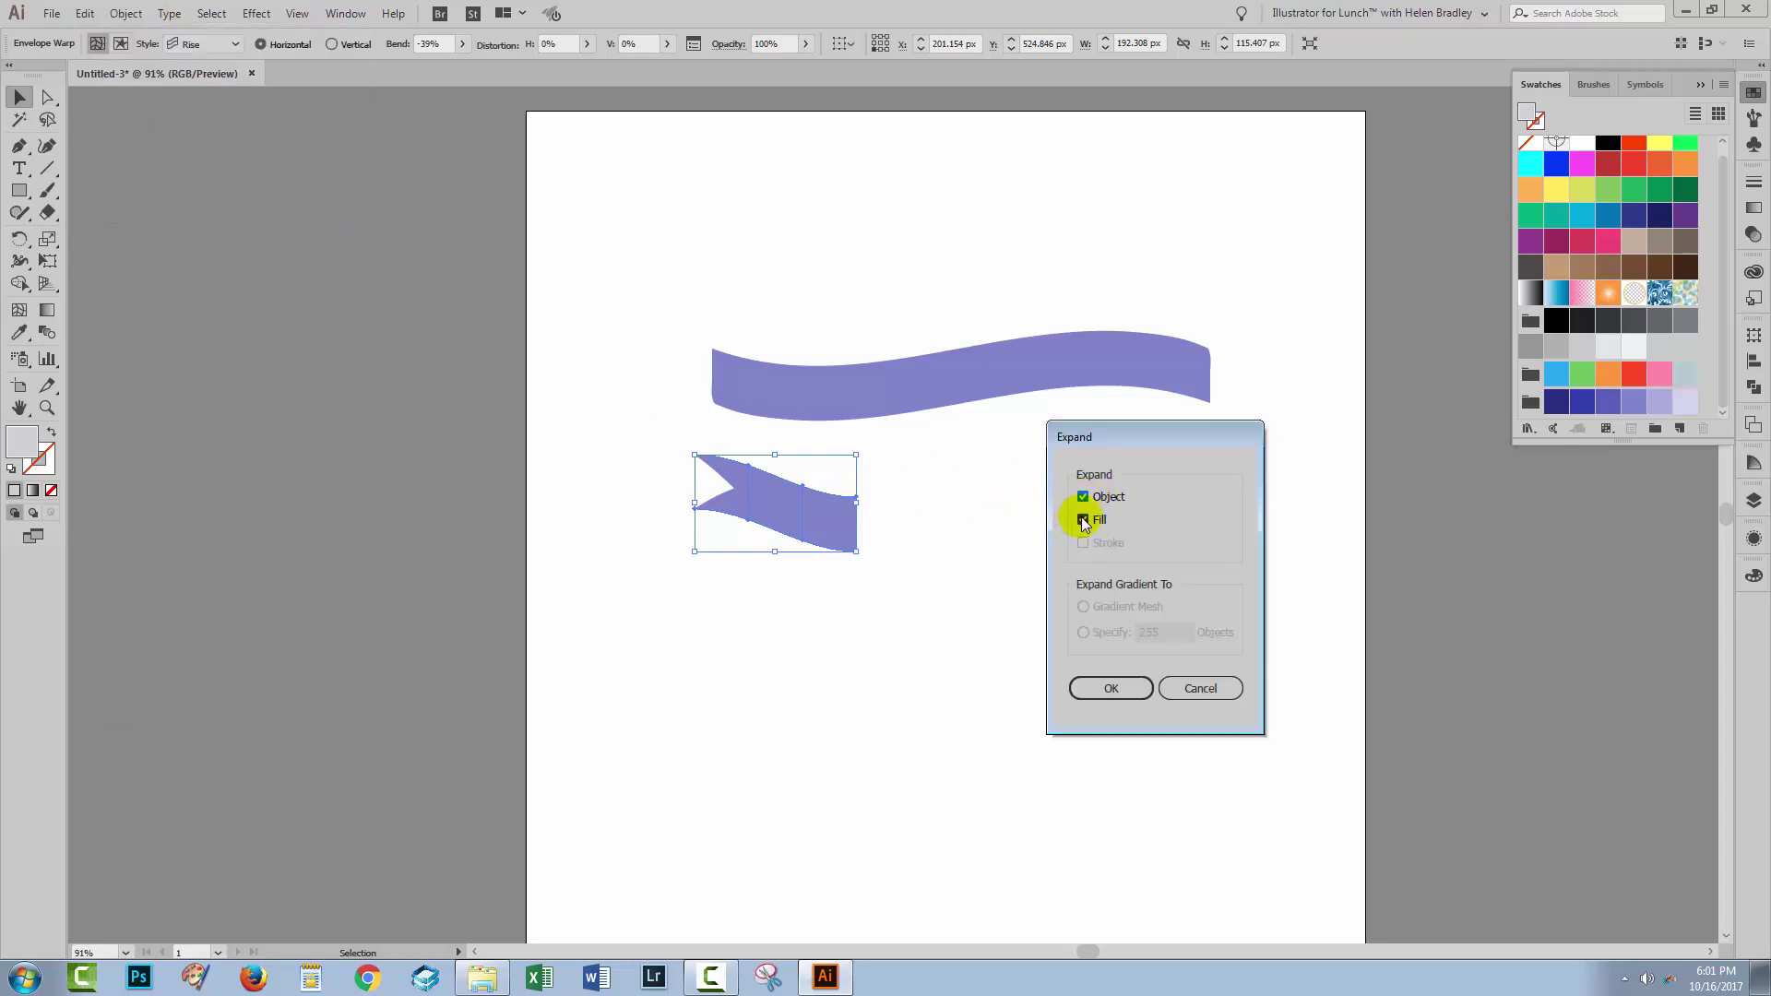
click(1111, 688)
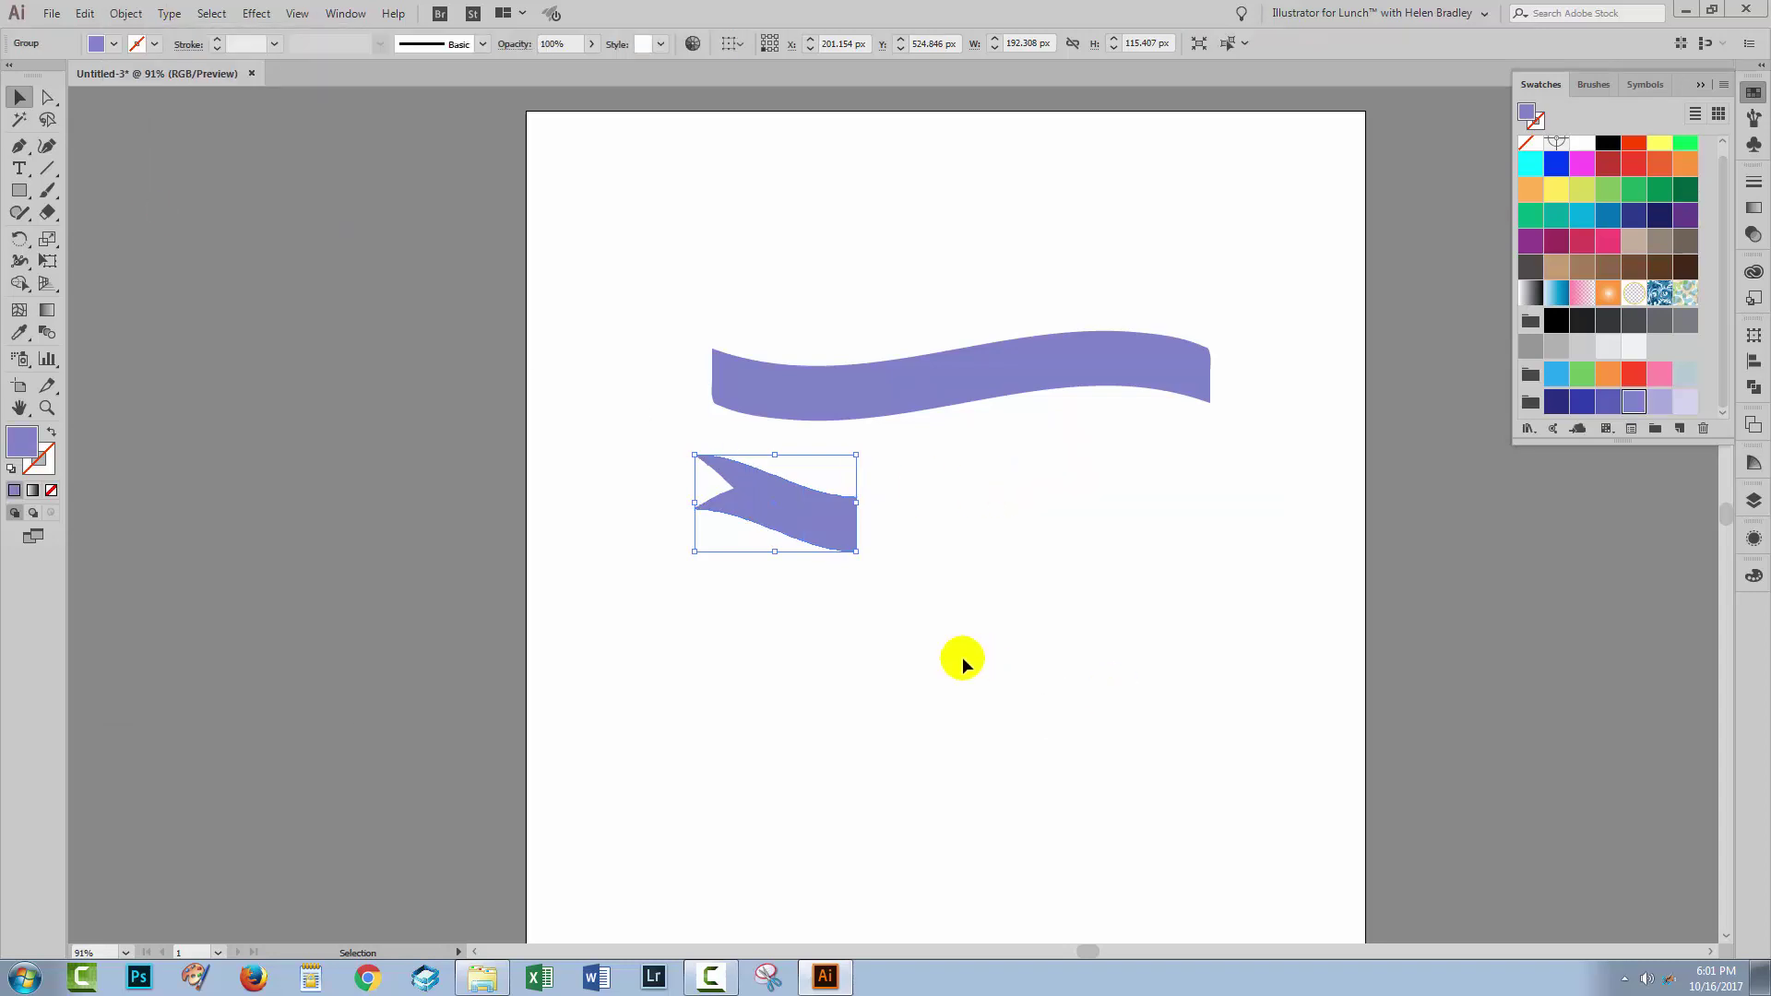
Step: Simplify the expanded notched piece's path with 100% curve precision and a 0° angle threshold
click(892, 656)
drag(650, 441, 887, 612)
click(125, 13)
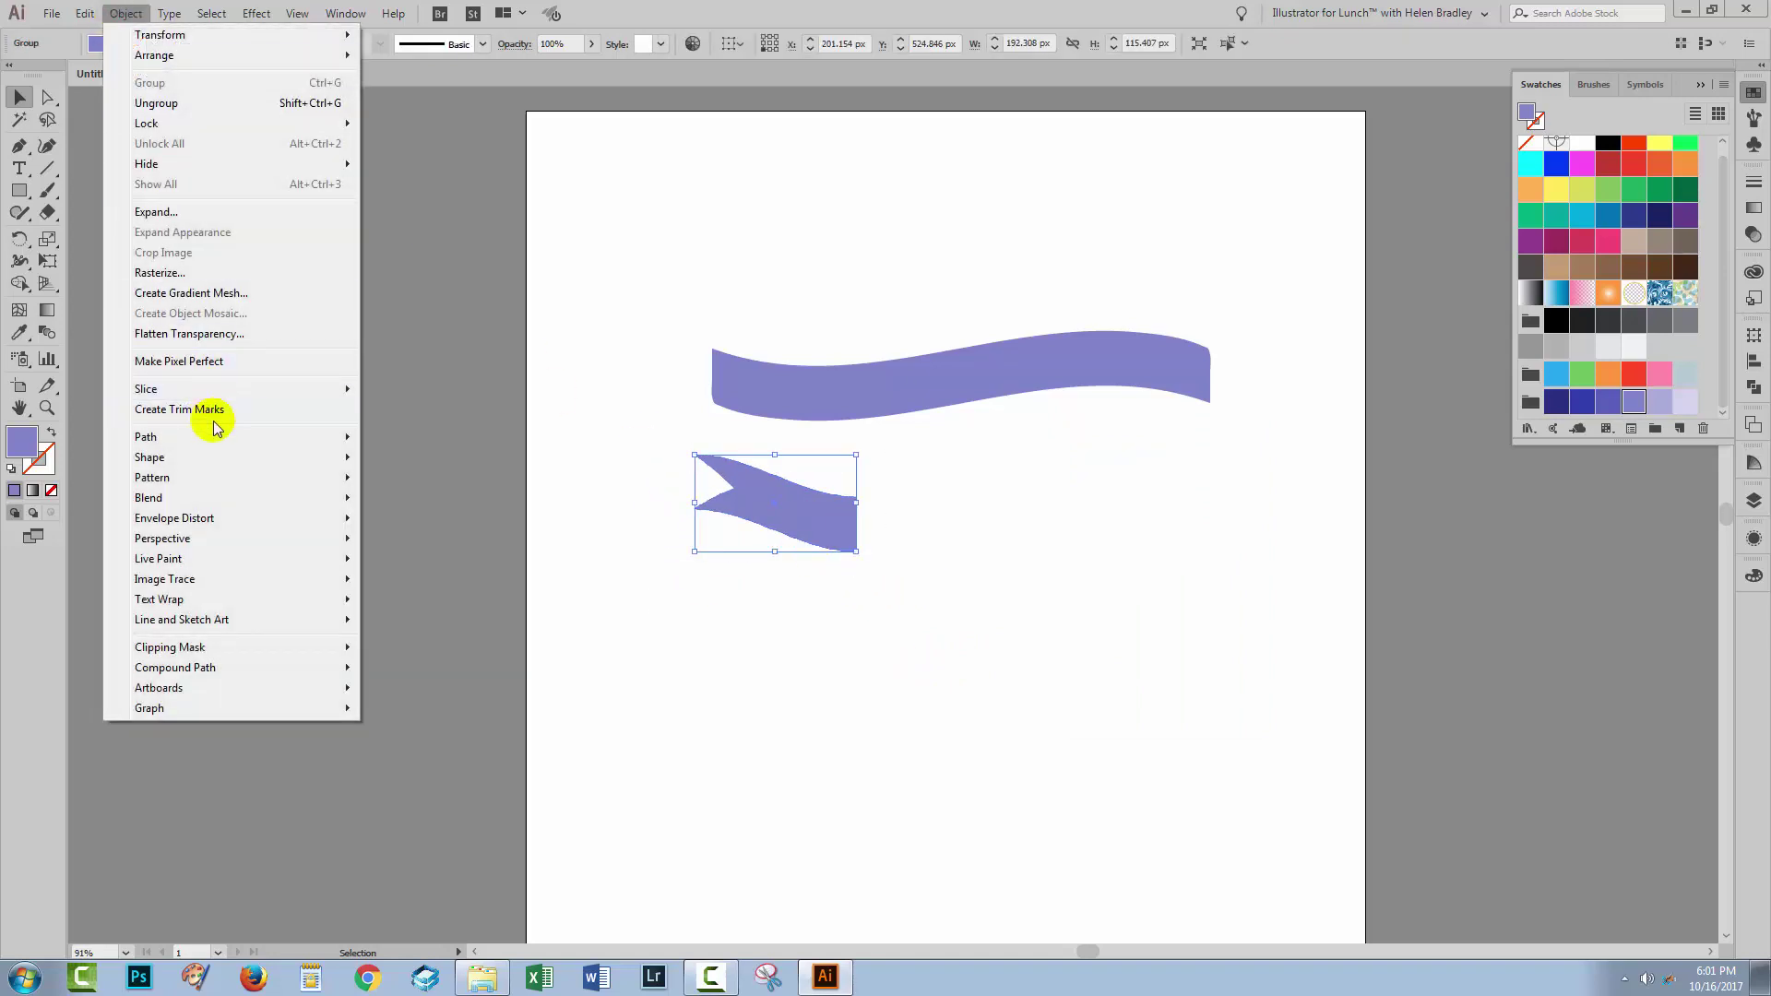
mouse_move(221, 437)
click(406, 553)
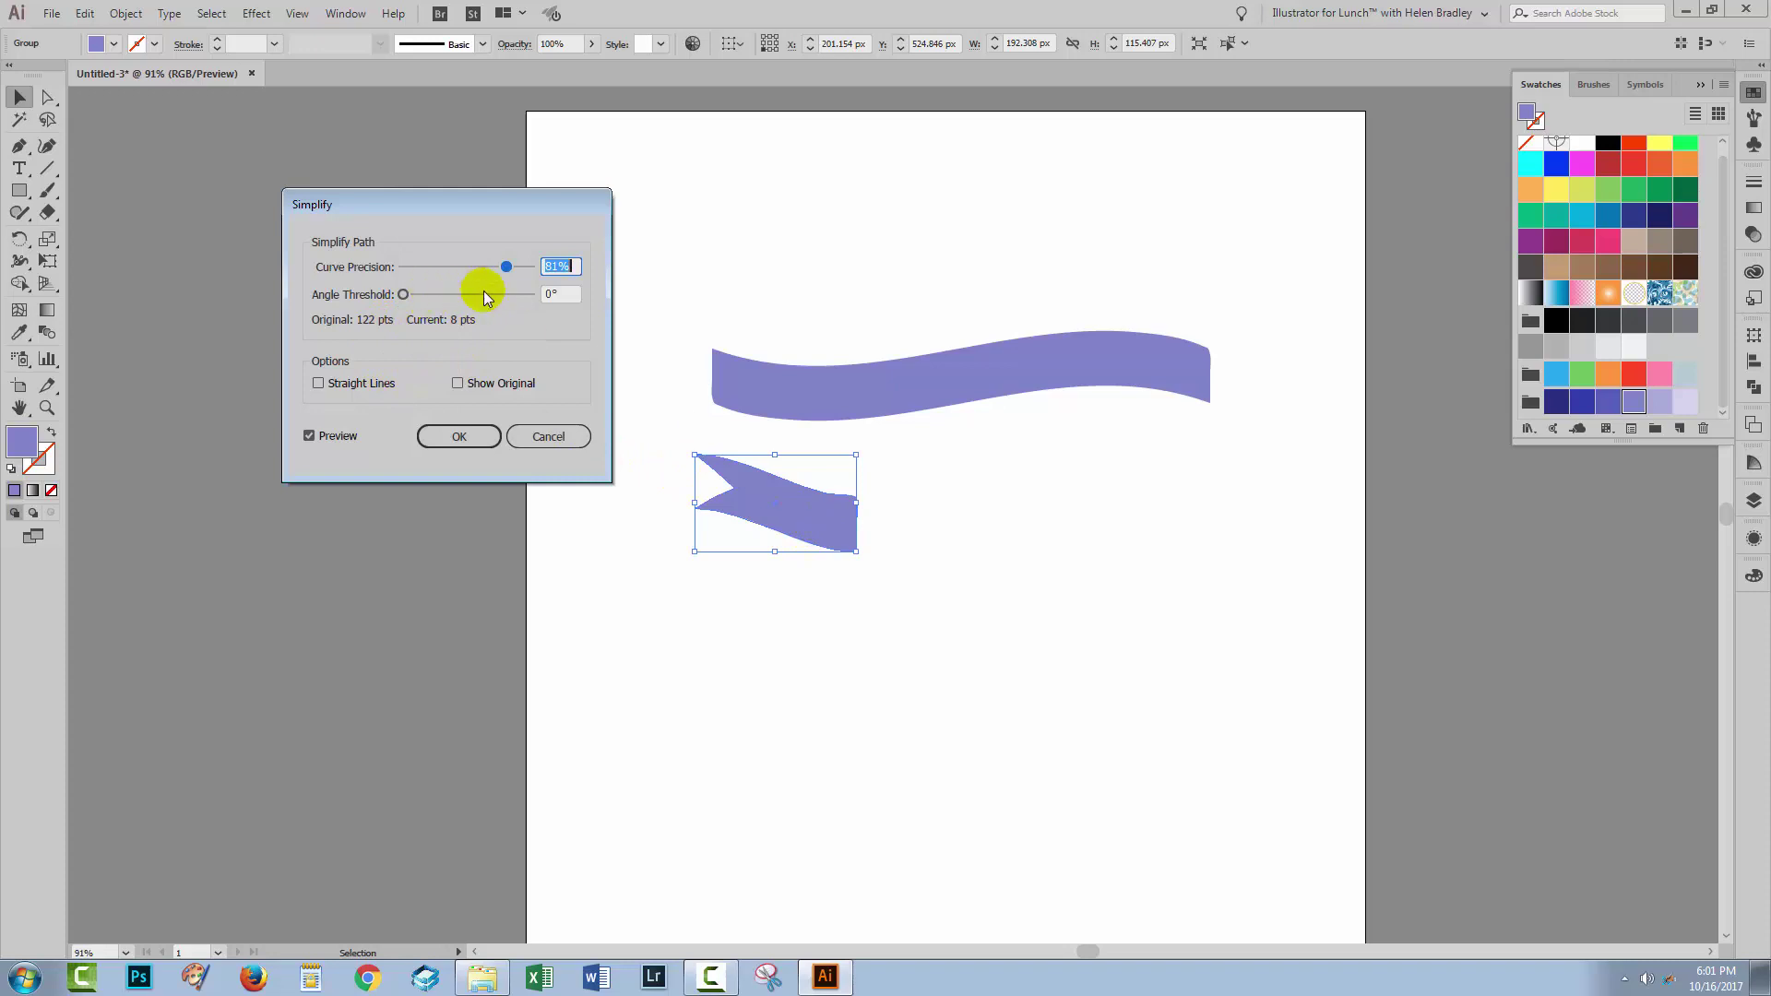
drag(505, 267, 862, 492)
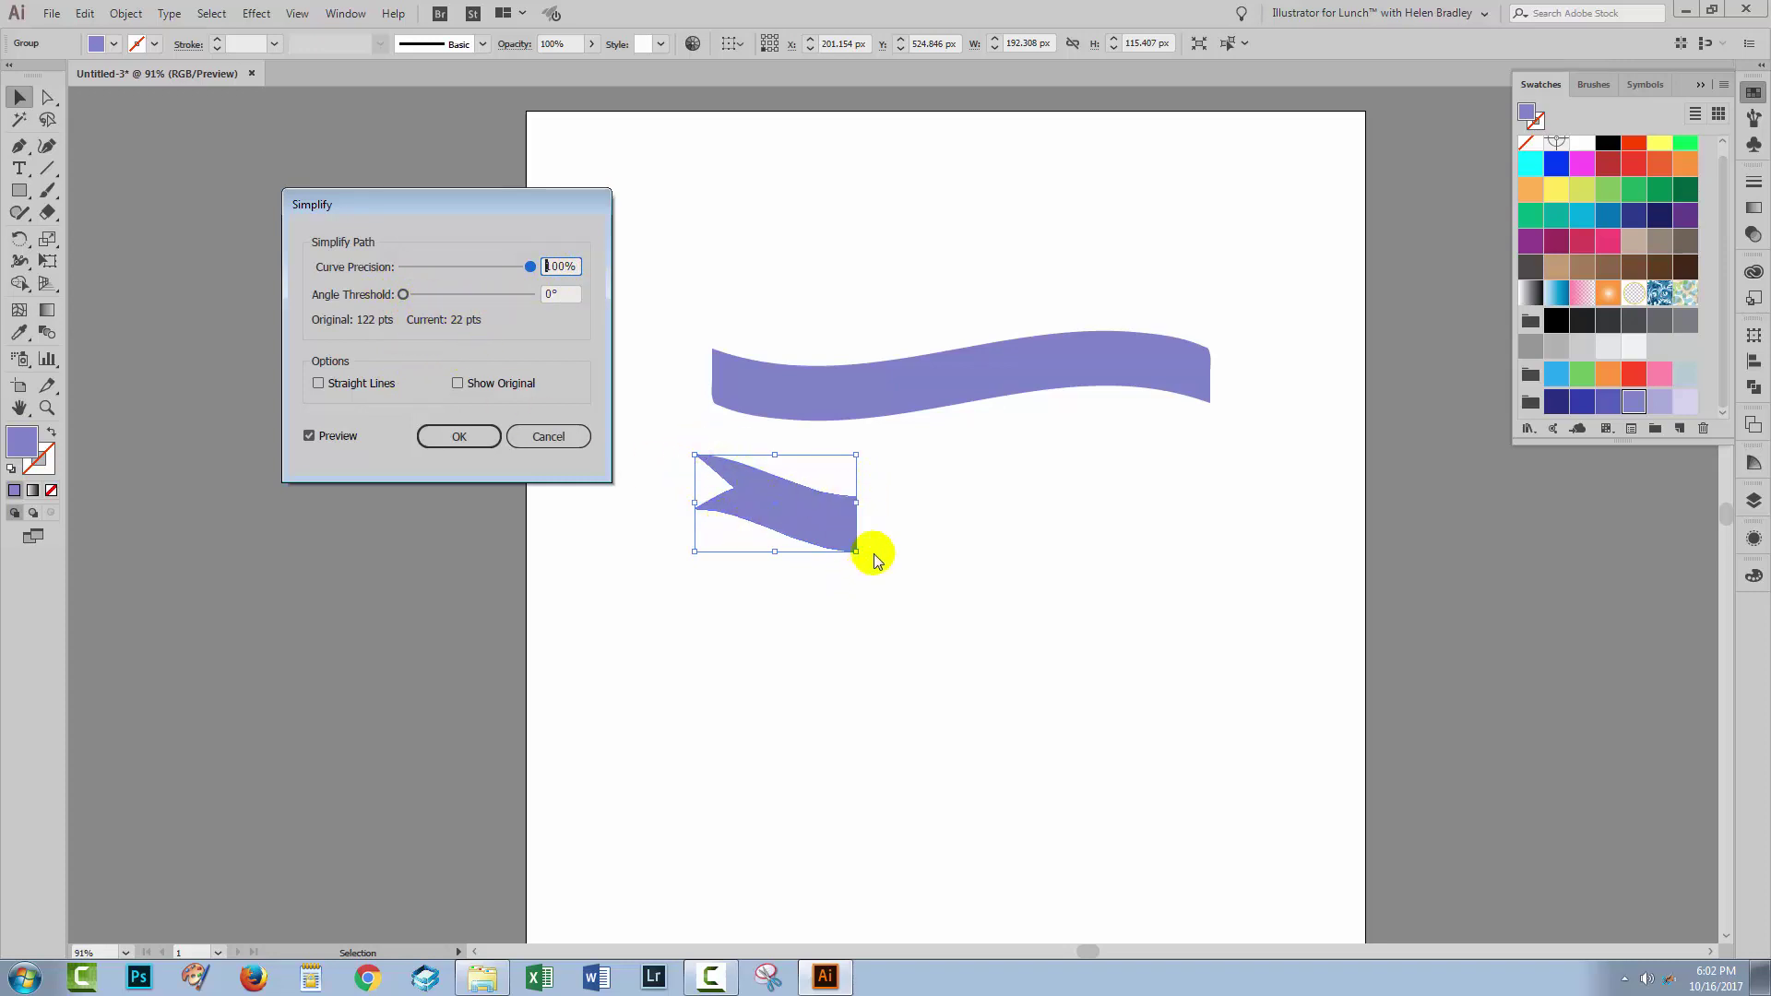
click(459, 438)
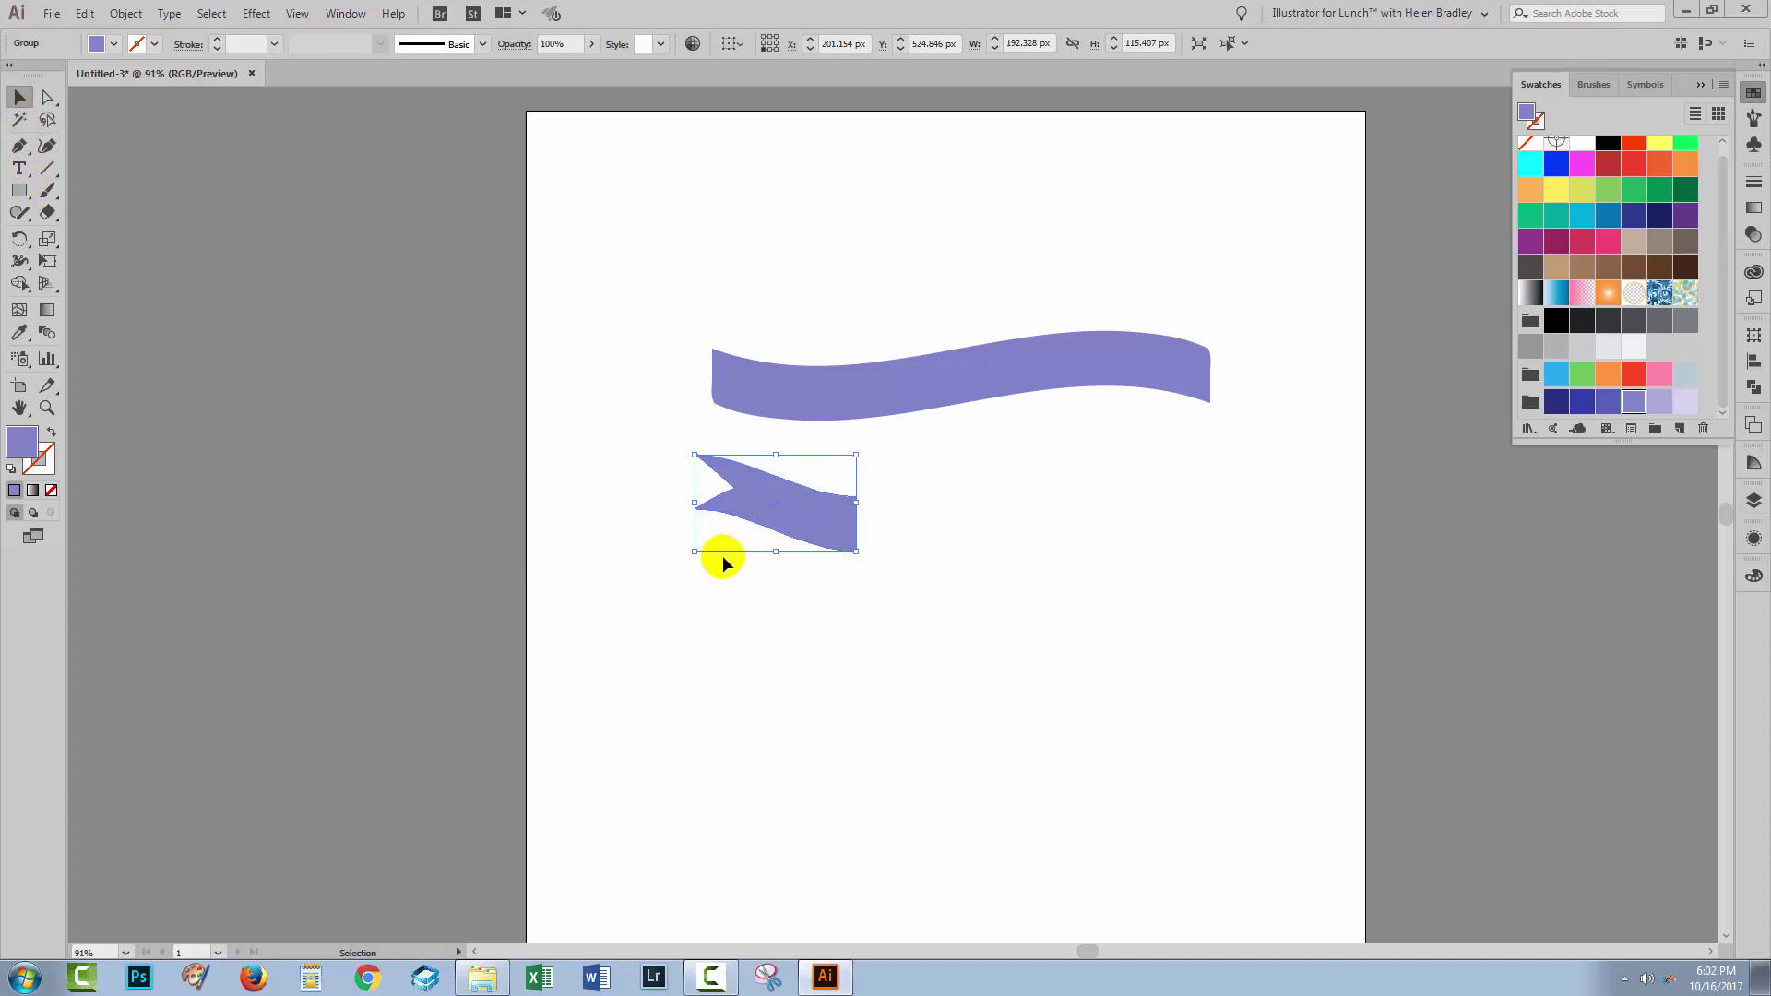
Step: Move the notched piece onto the wavy ribbon's left end and fill it with the next darker blue swatch in the saved group
drag(761, 522, 720, 368)
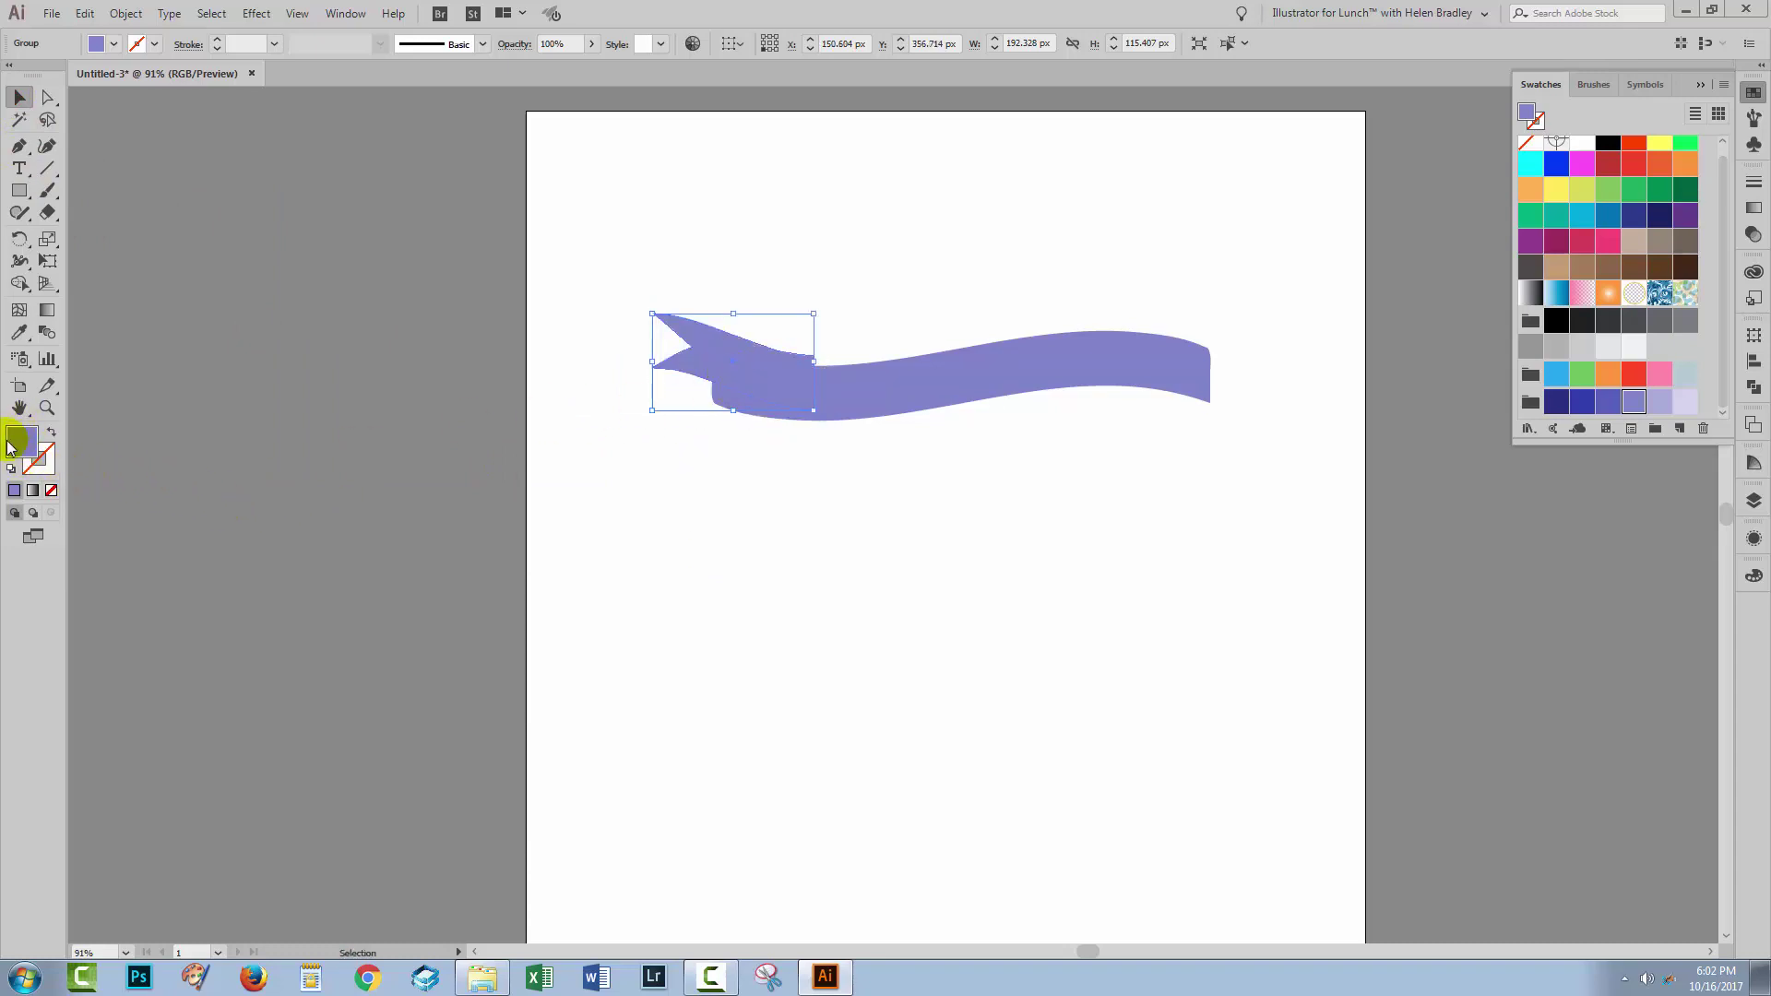
click(1605, 404)
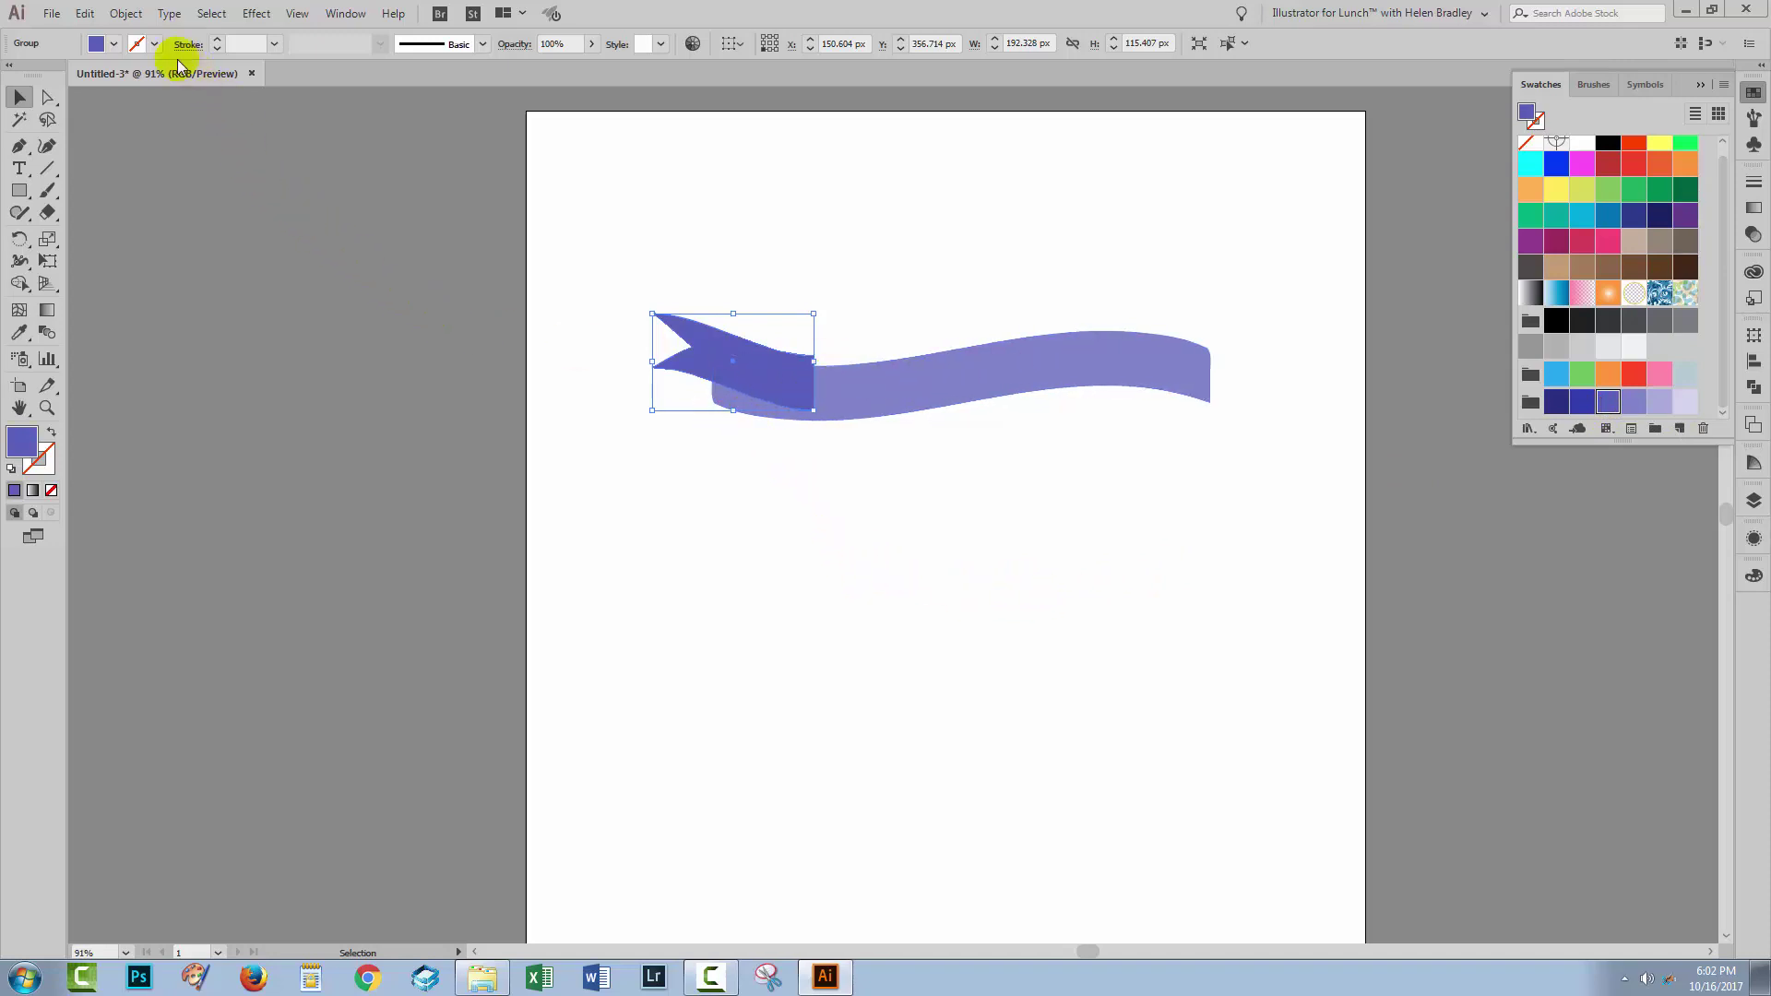
Step: Send the darker notched tail to the back, behind the wavy ribbon, and deselect it
click(123, 15)
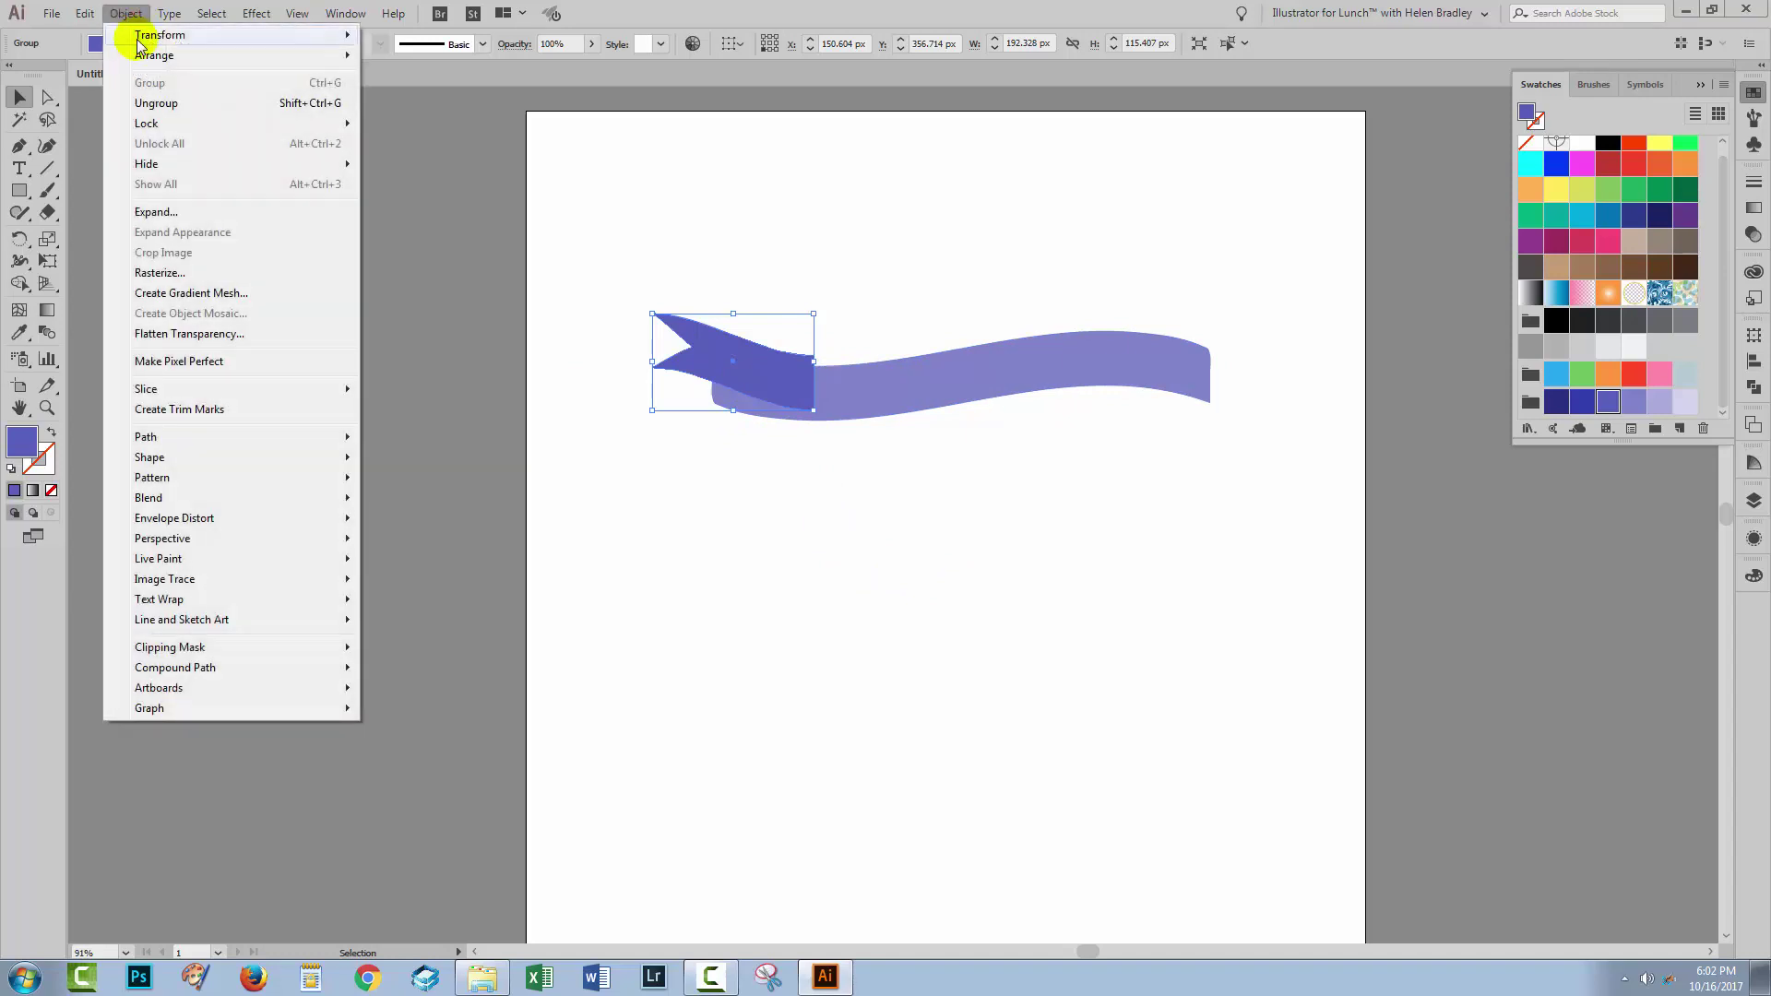
mouse_move(148, 57)
click(424, 117)
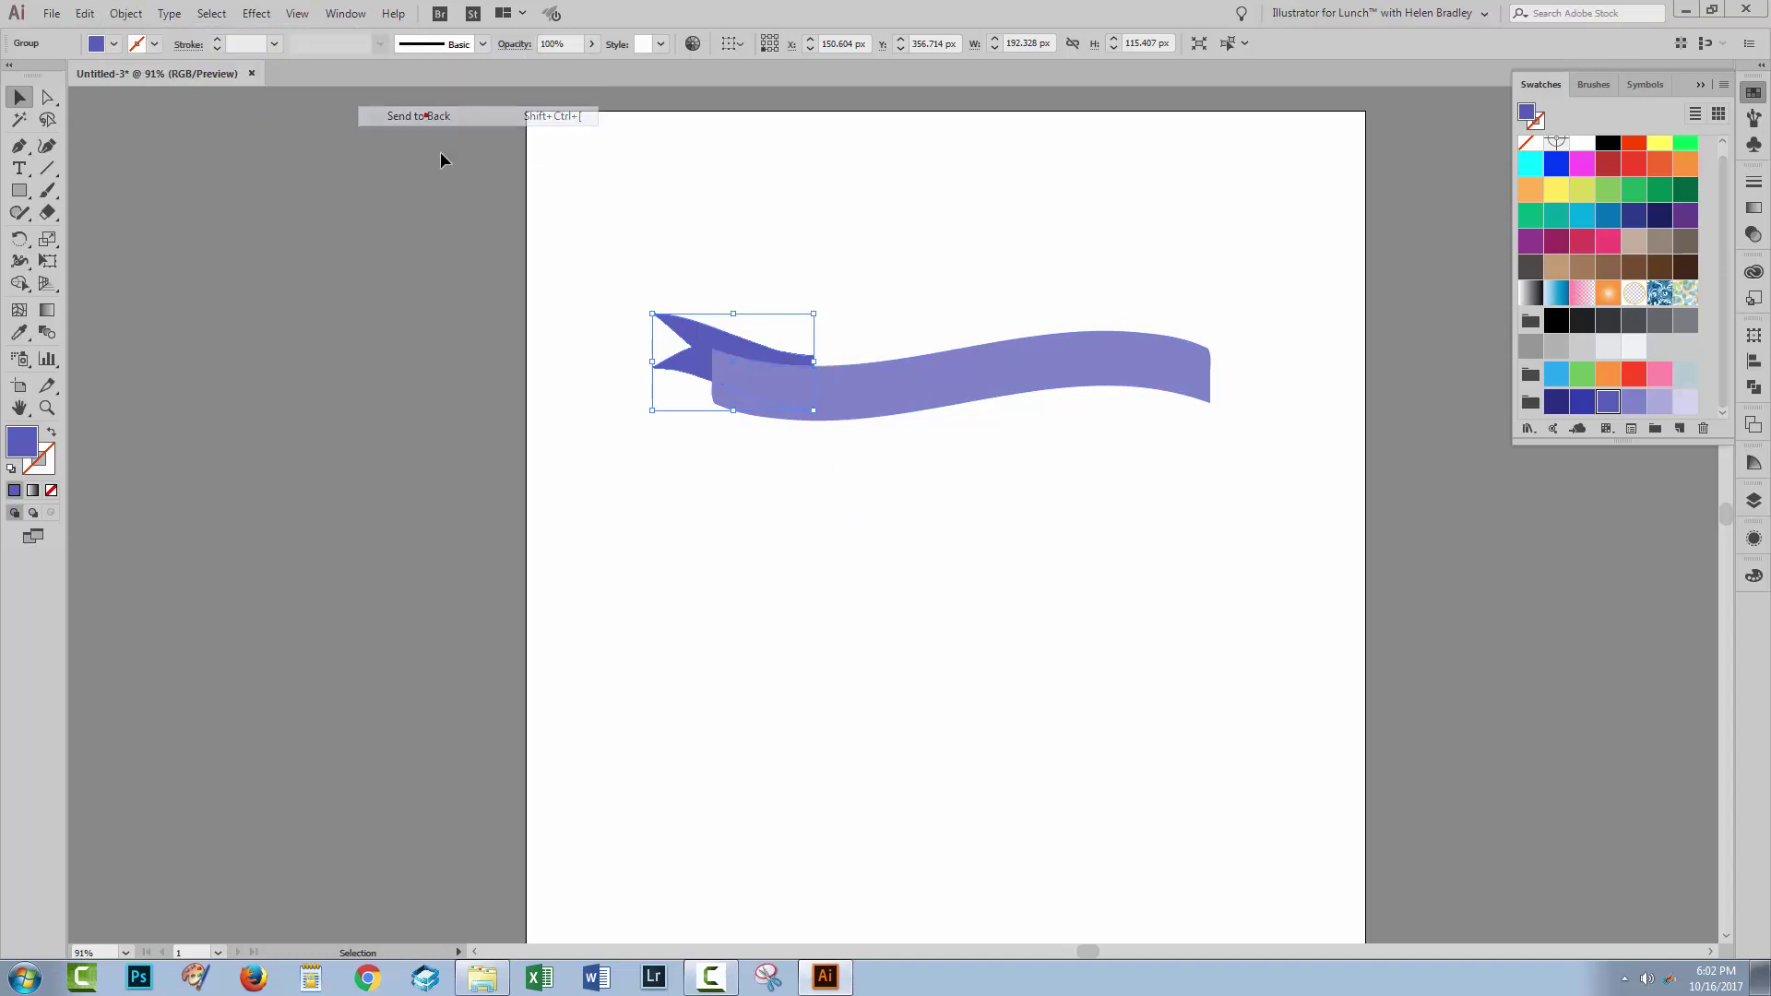
click(663, 459)
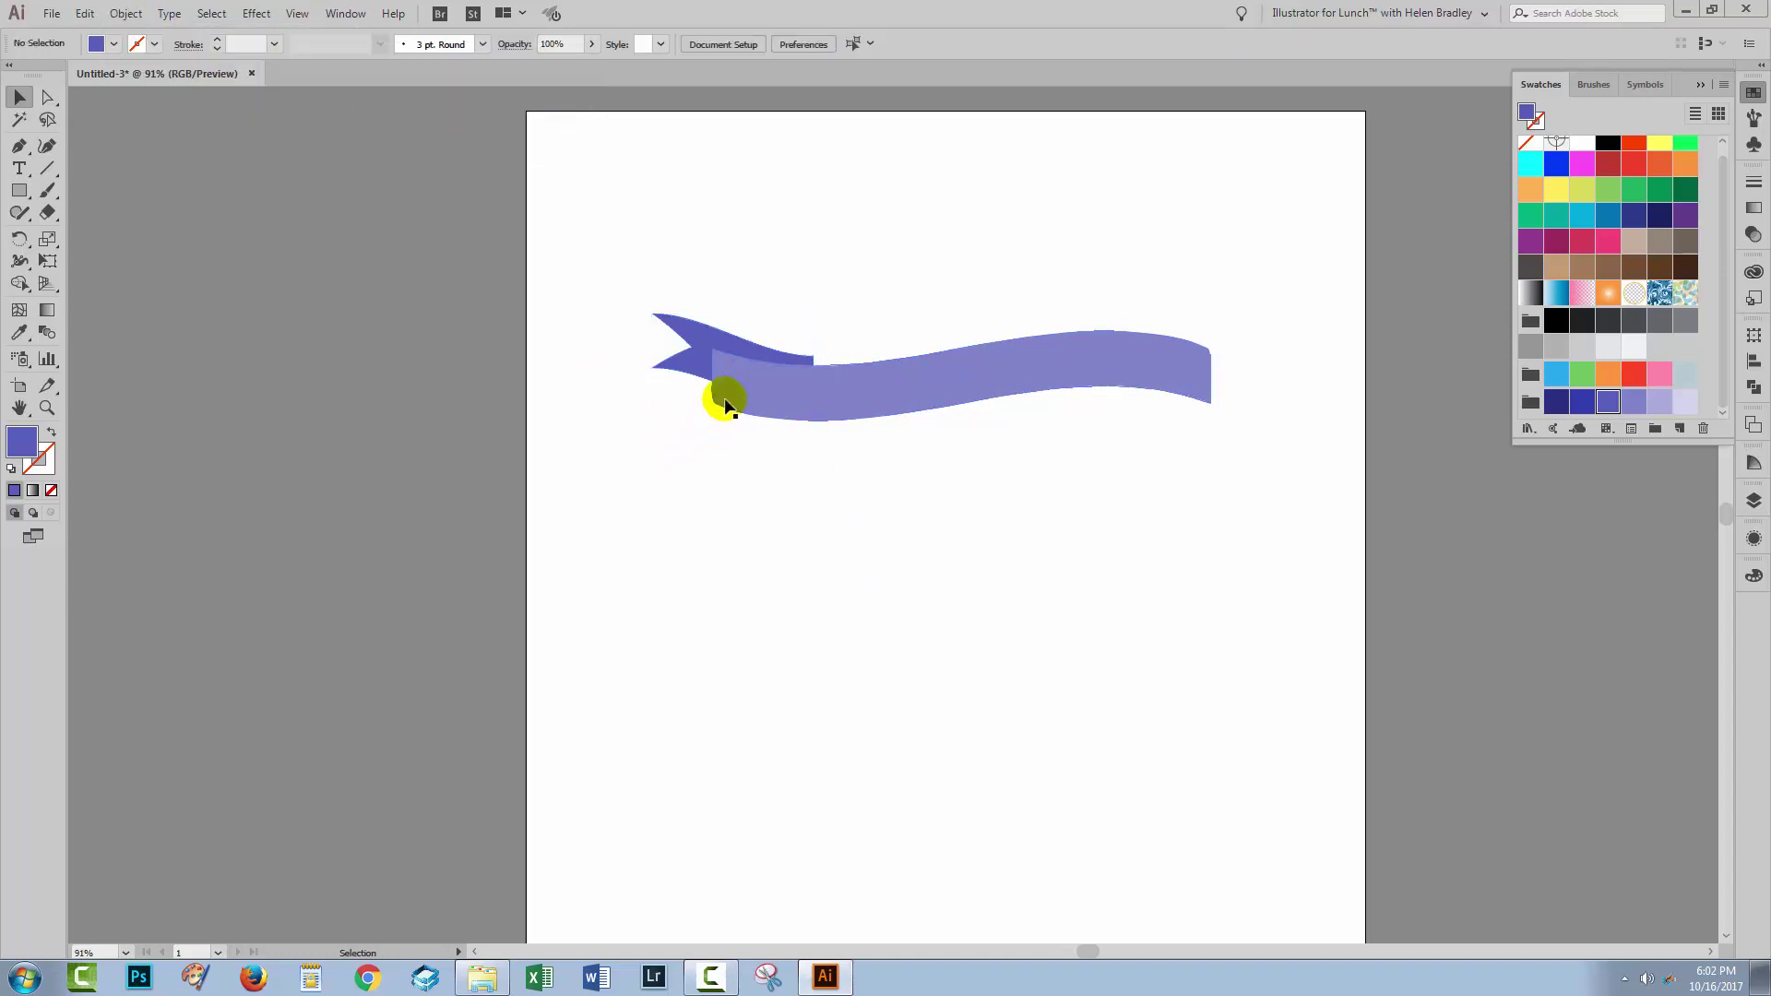
Step: Shift the left tail slightly up and outward, and rotate it a few degrees counterclockwise
drag(726, 406, 686, 366)
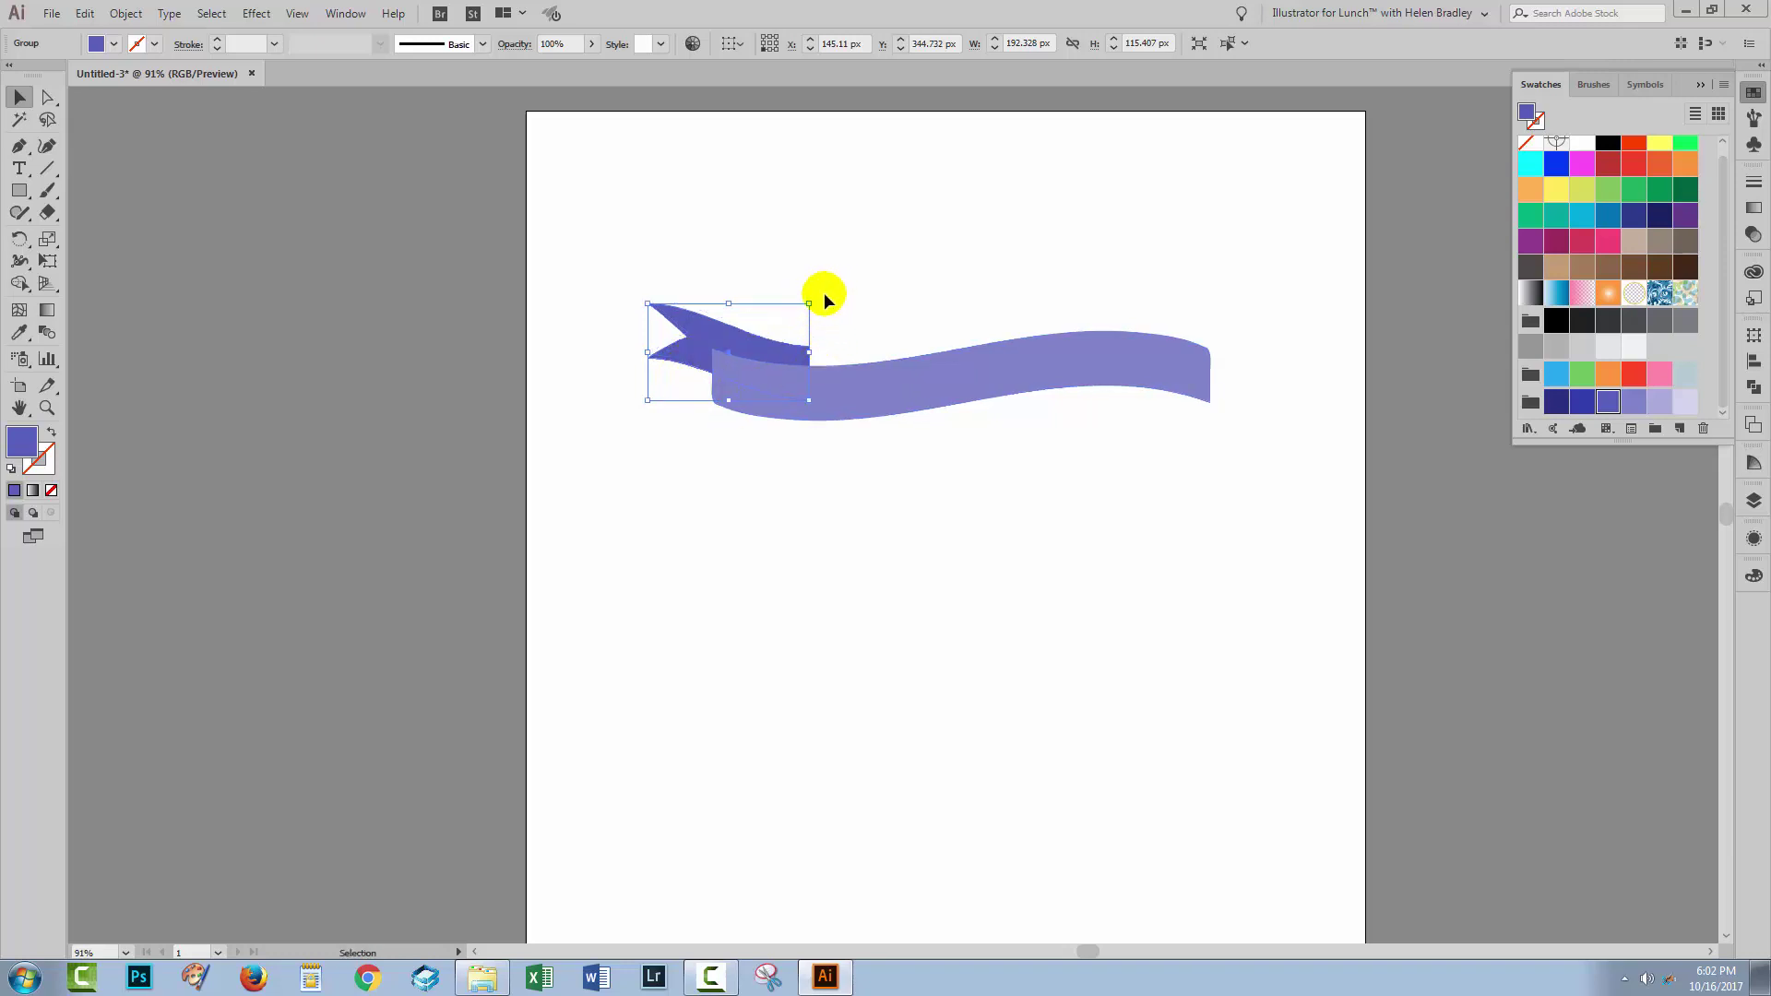
drag(816, 291, 816, 290)
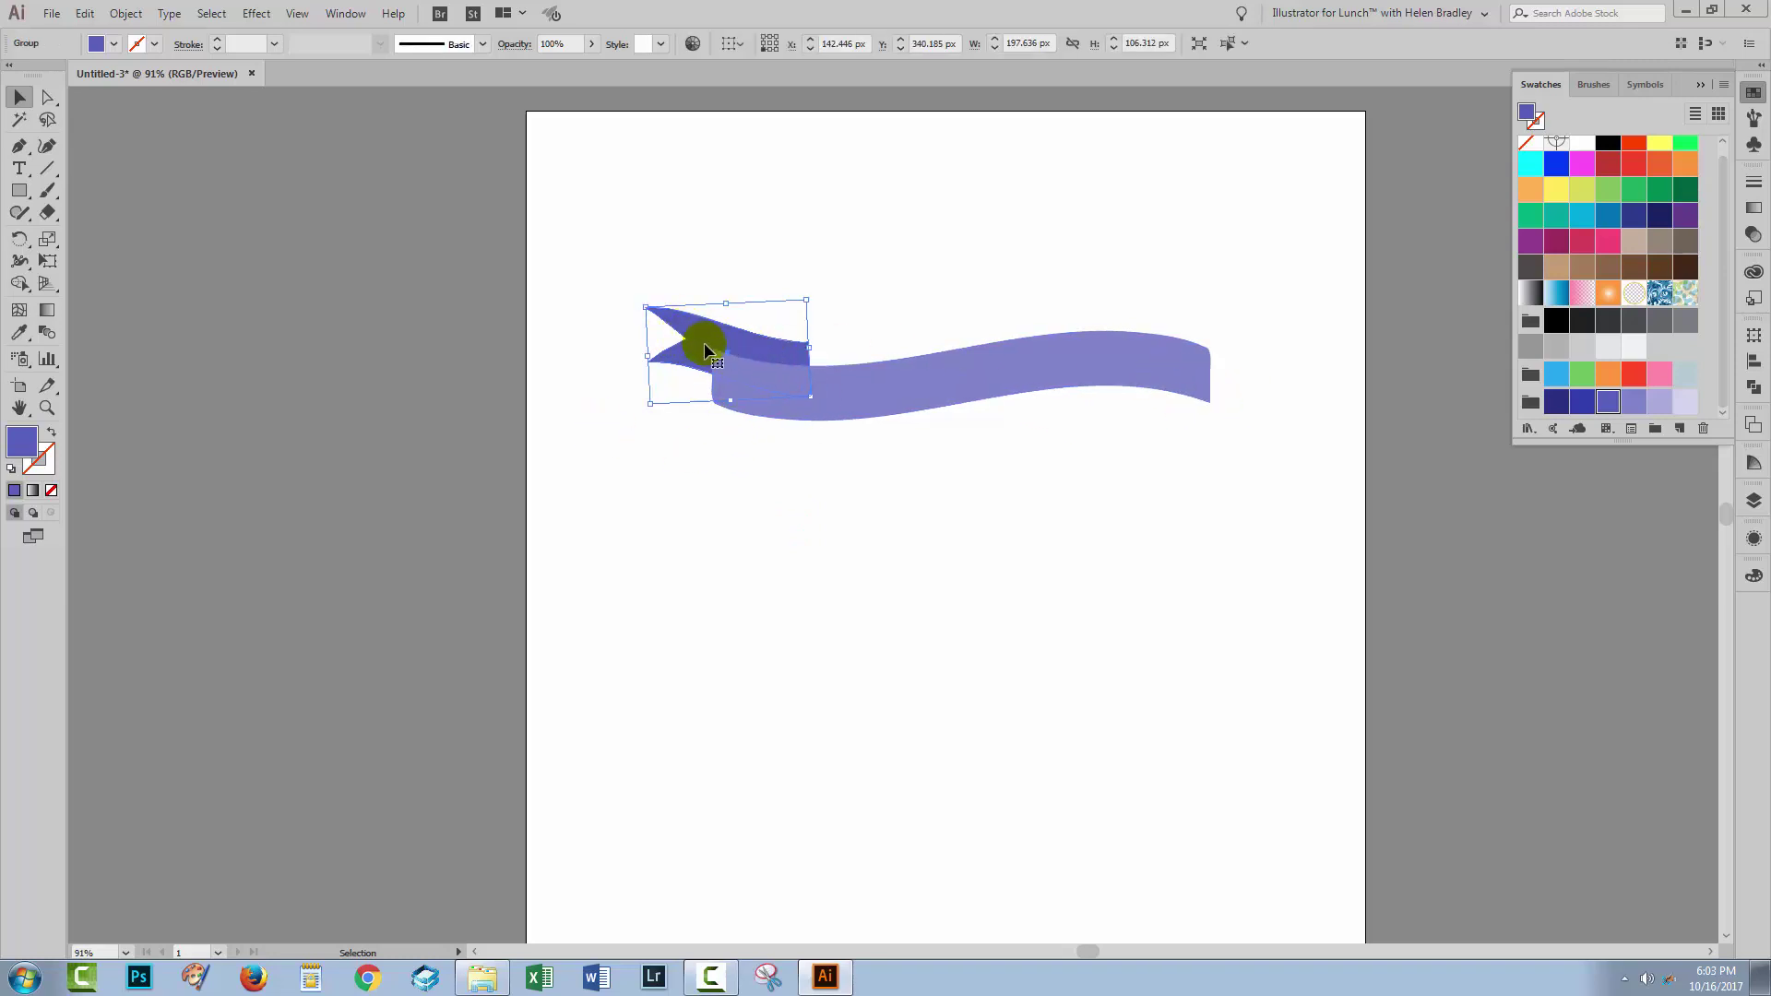
Step: Create a copy of the left tail reflected across the horizontal axis and place it below the ribbon's right end
click(119, 15)
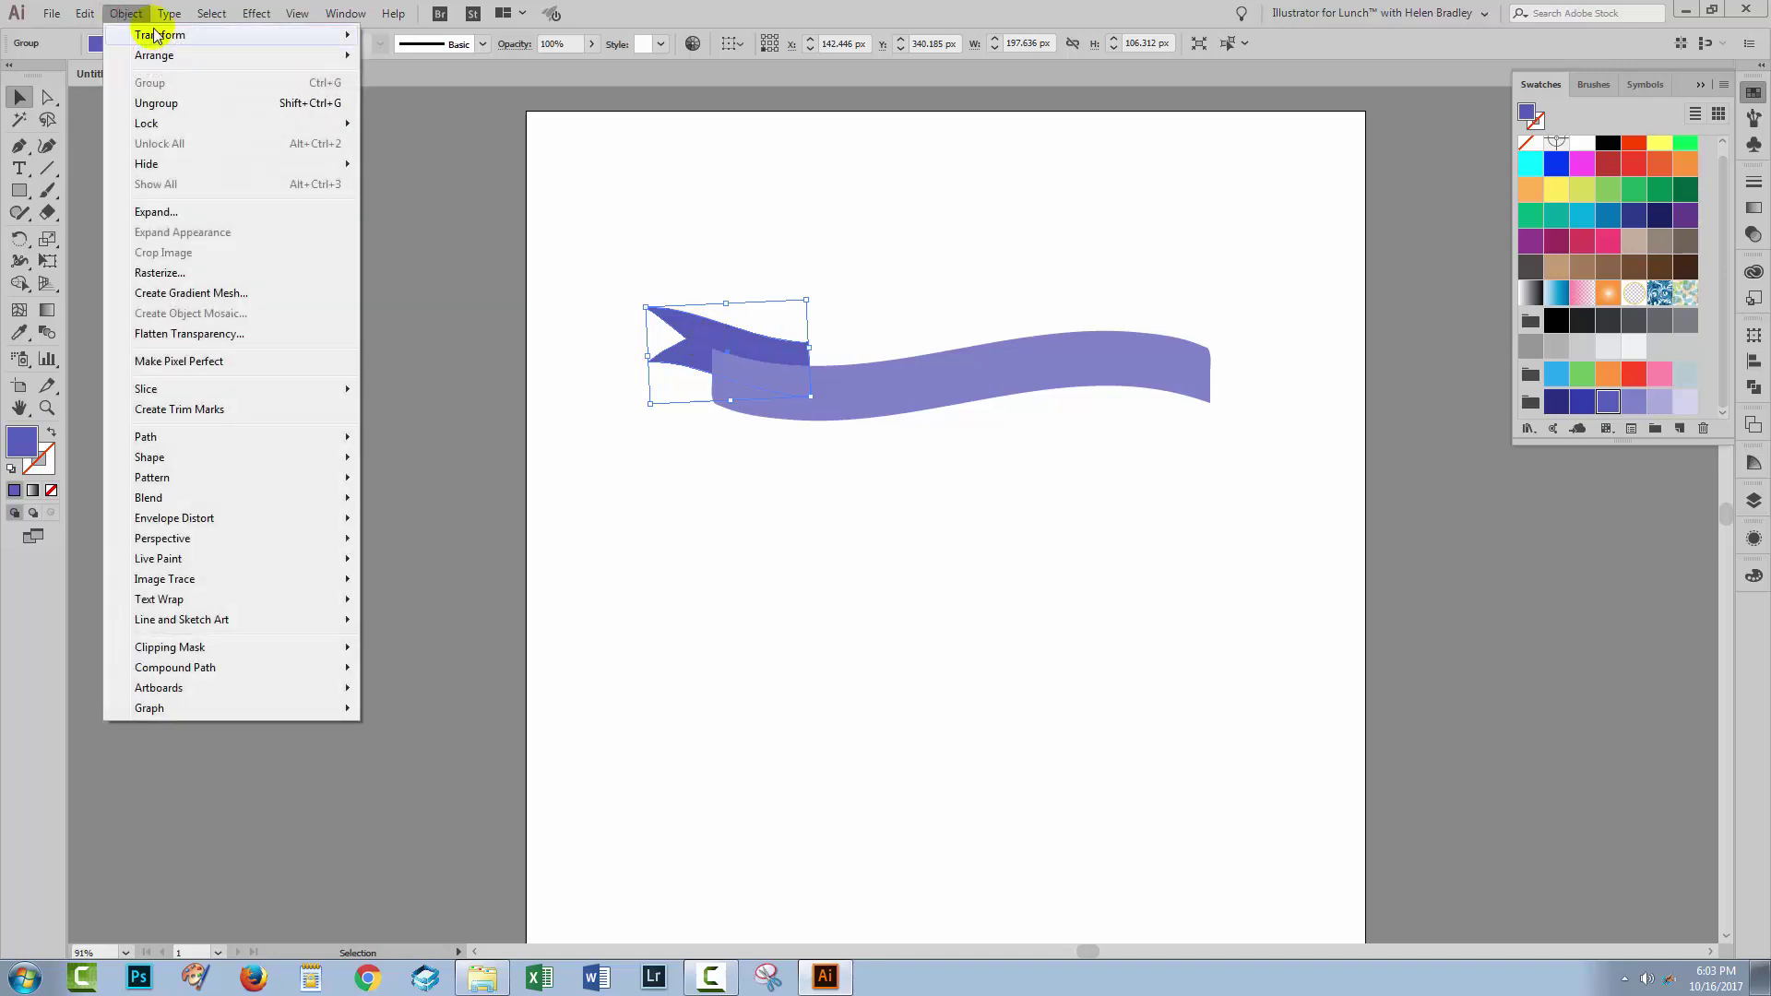
mouse_move(139, 35)
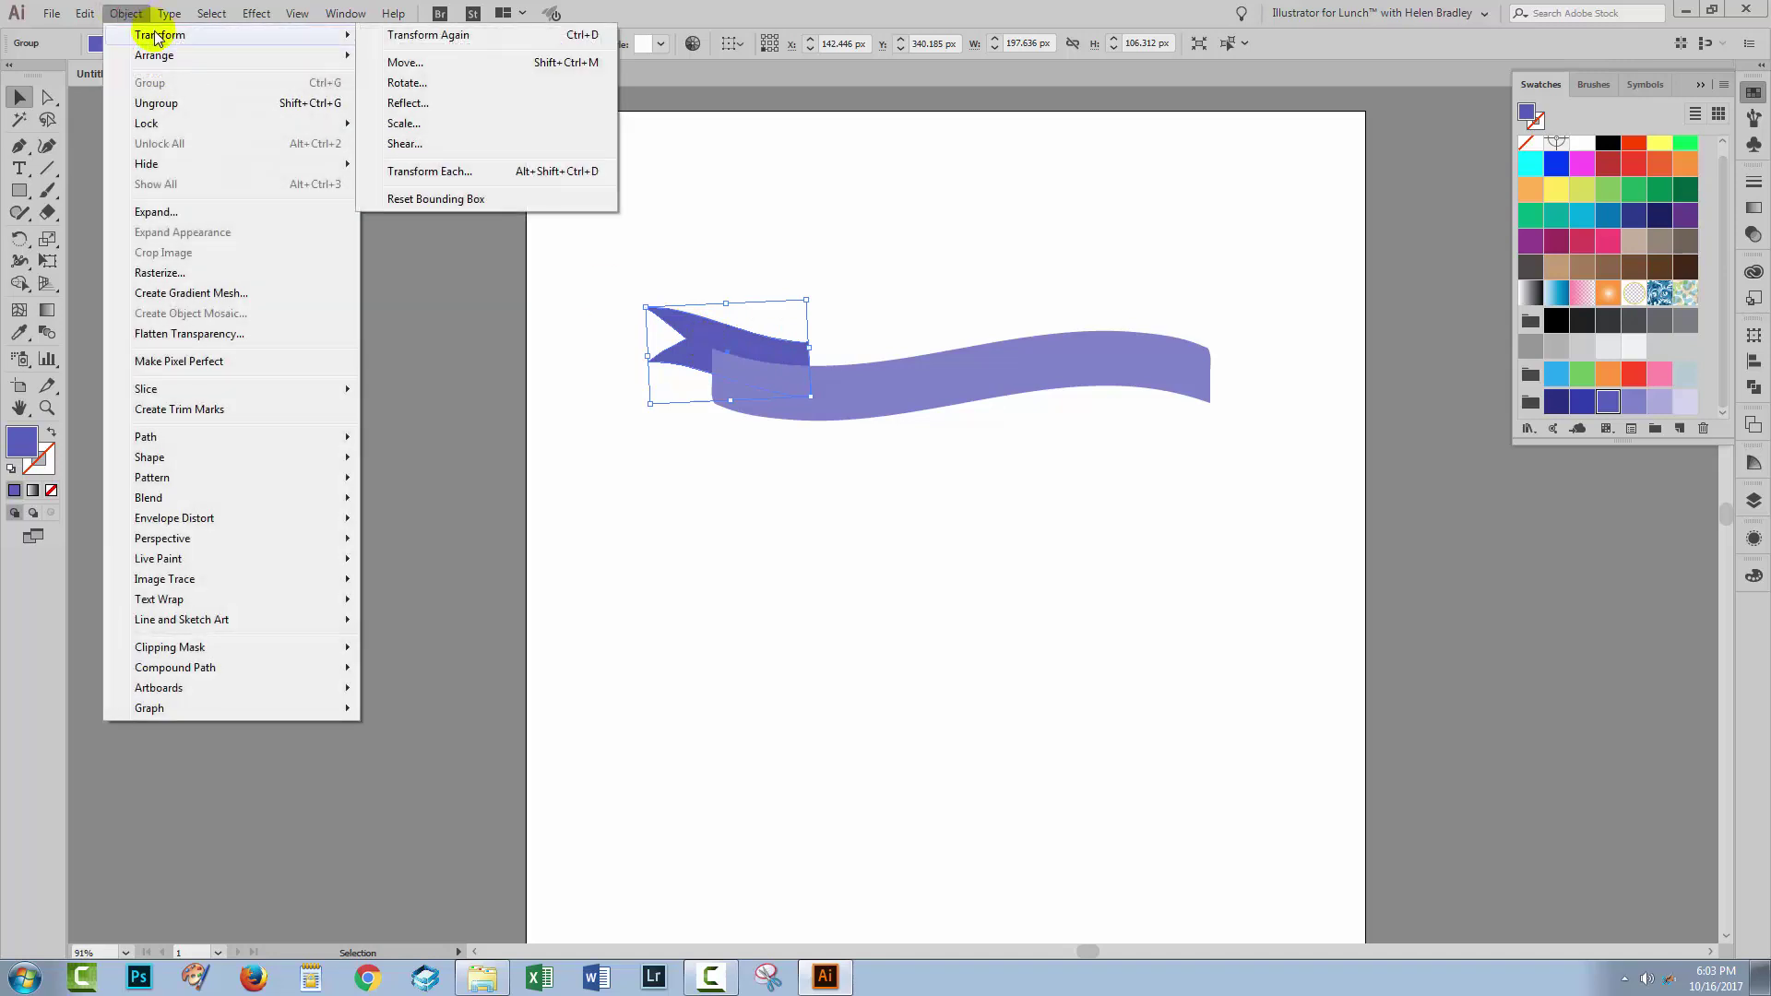
click(416, 105)
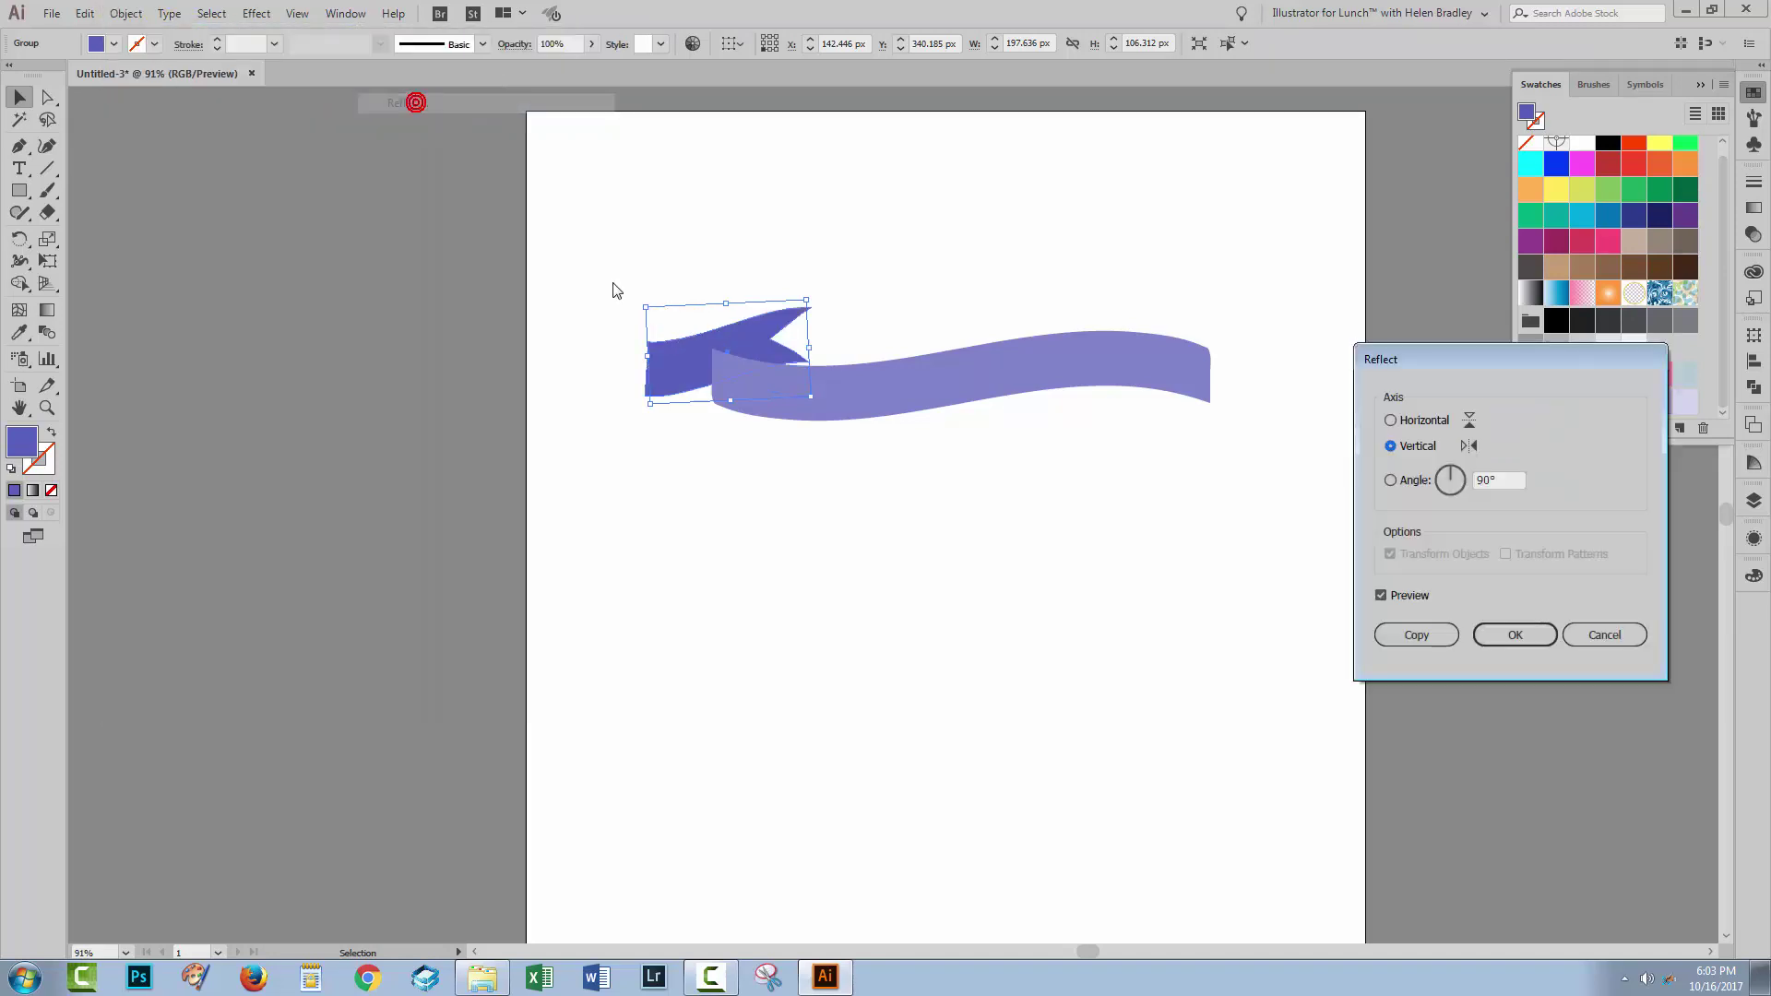
click(1391, 422)
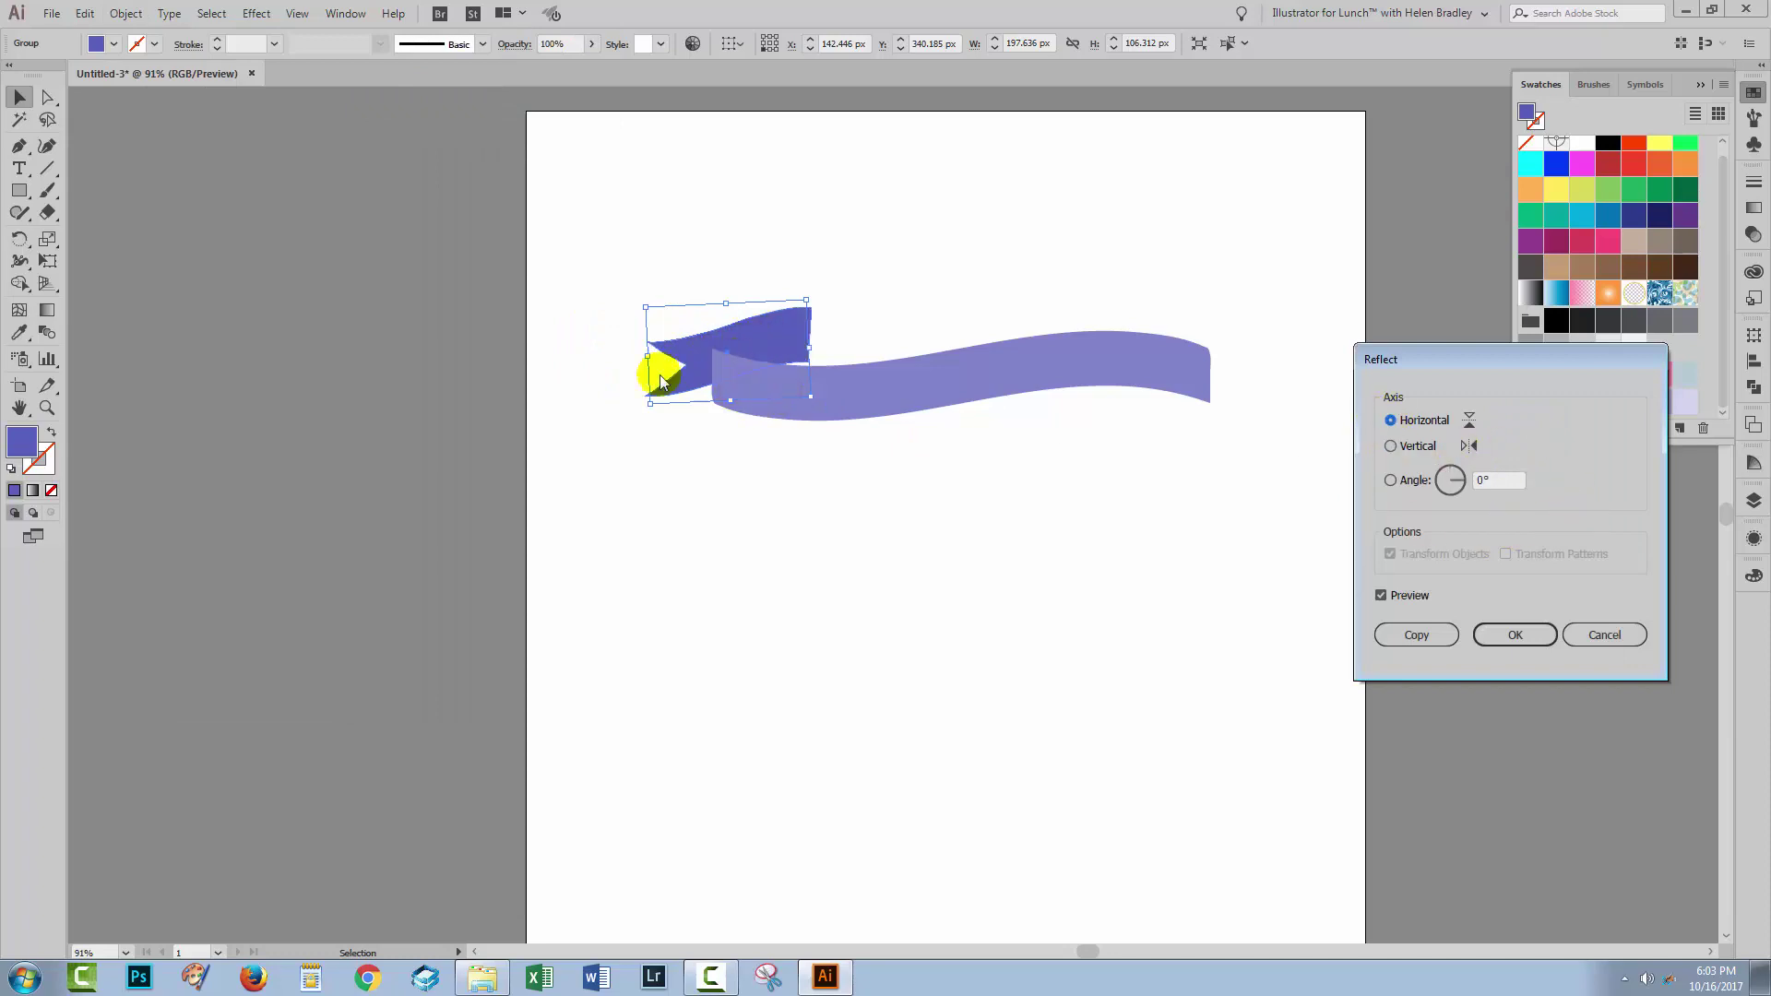
click(1381, 596)
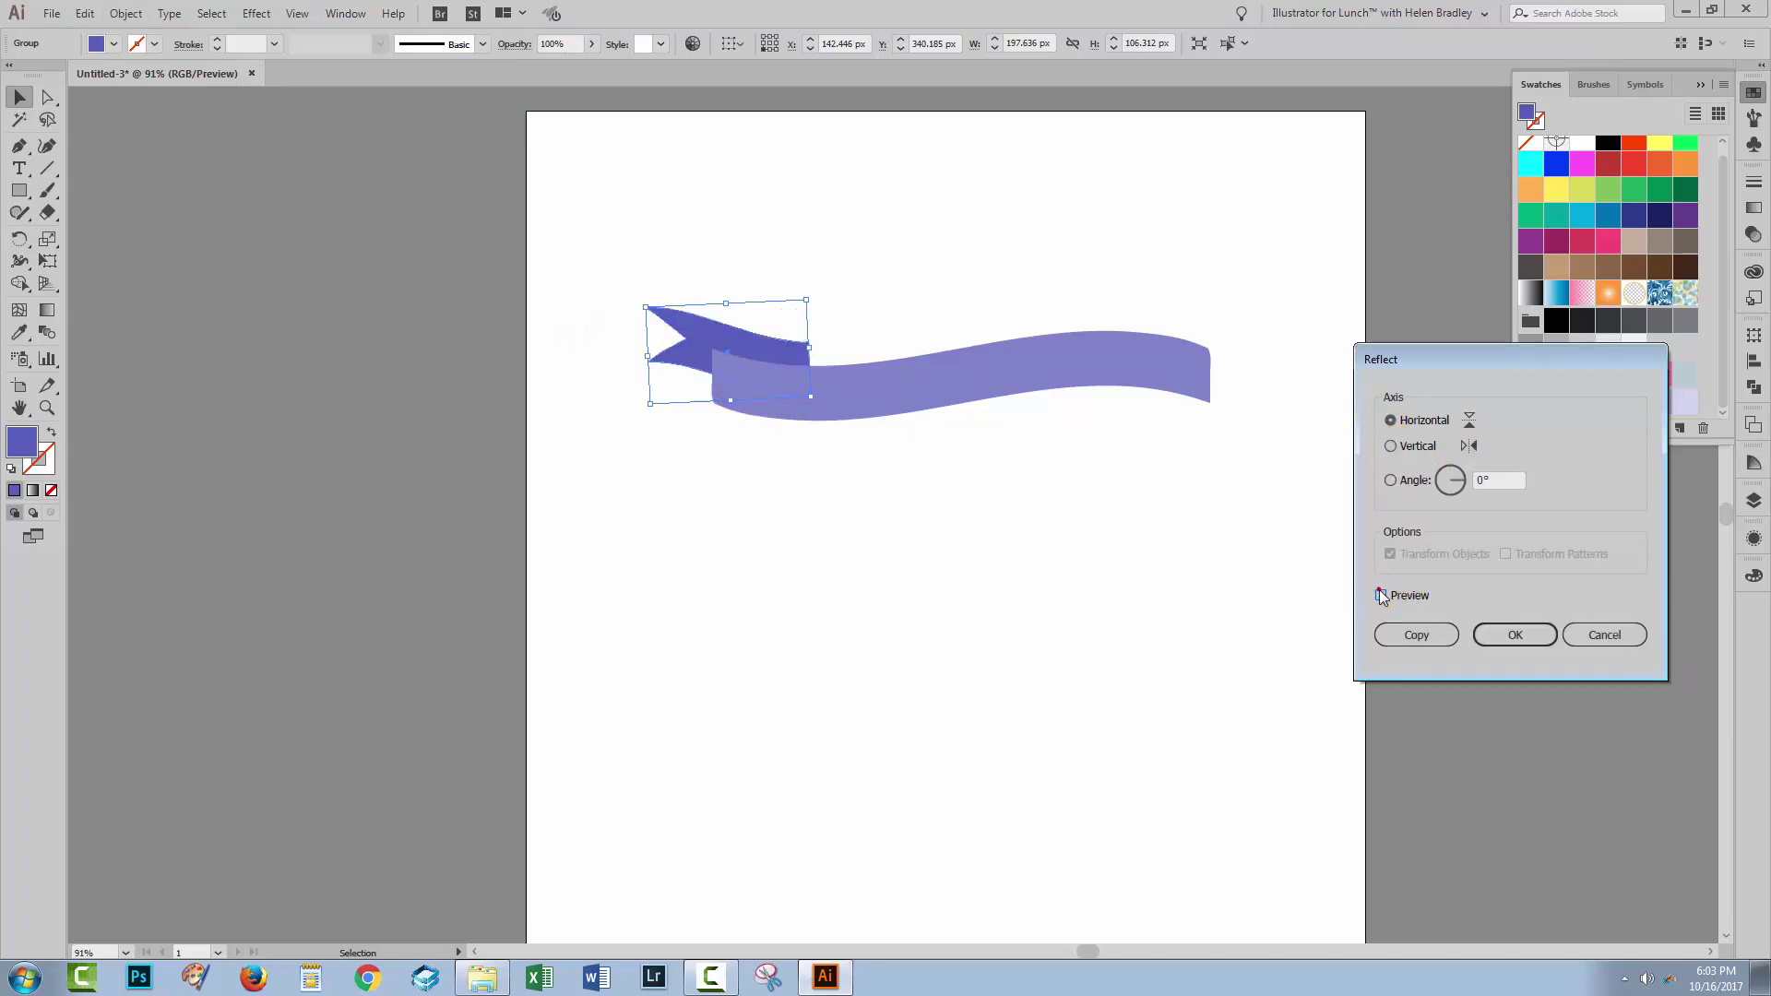
click(1380, 596)
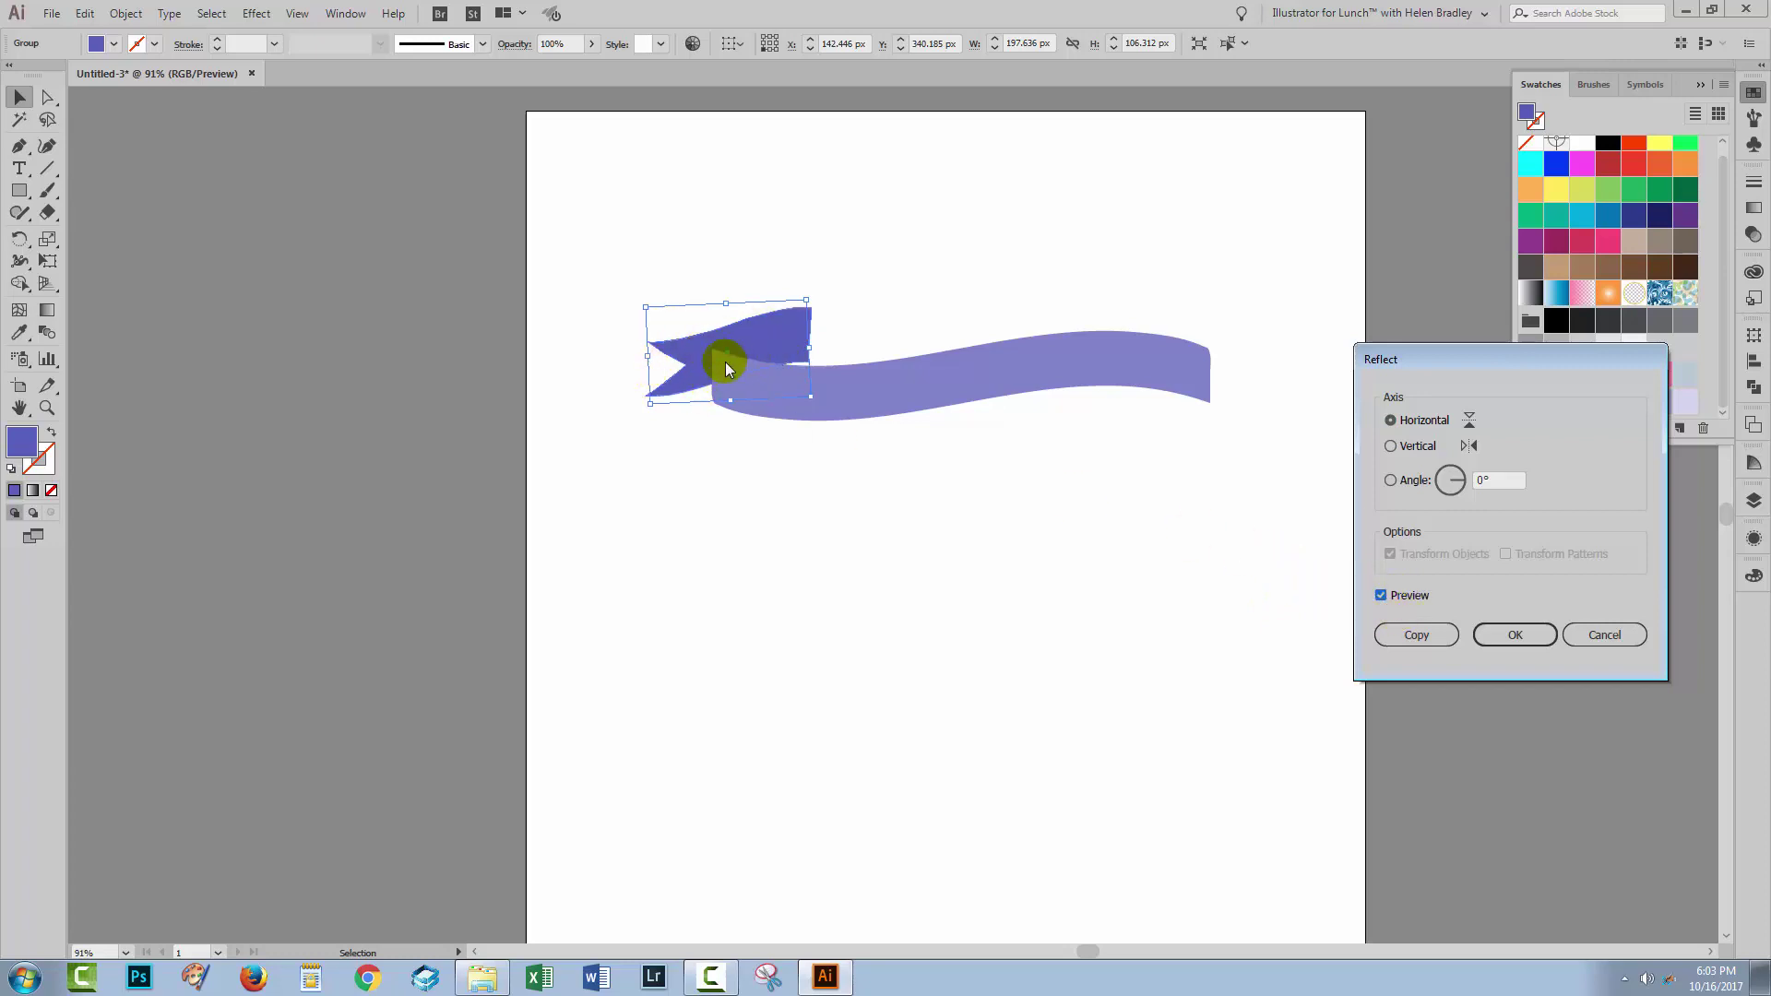
click(1417, 634)
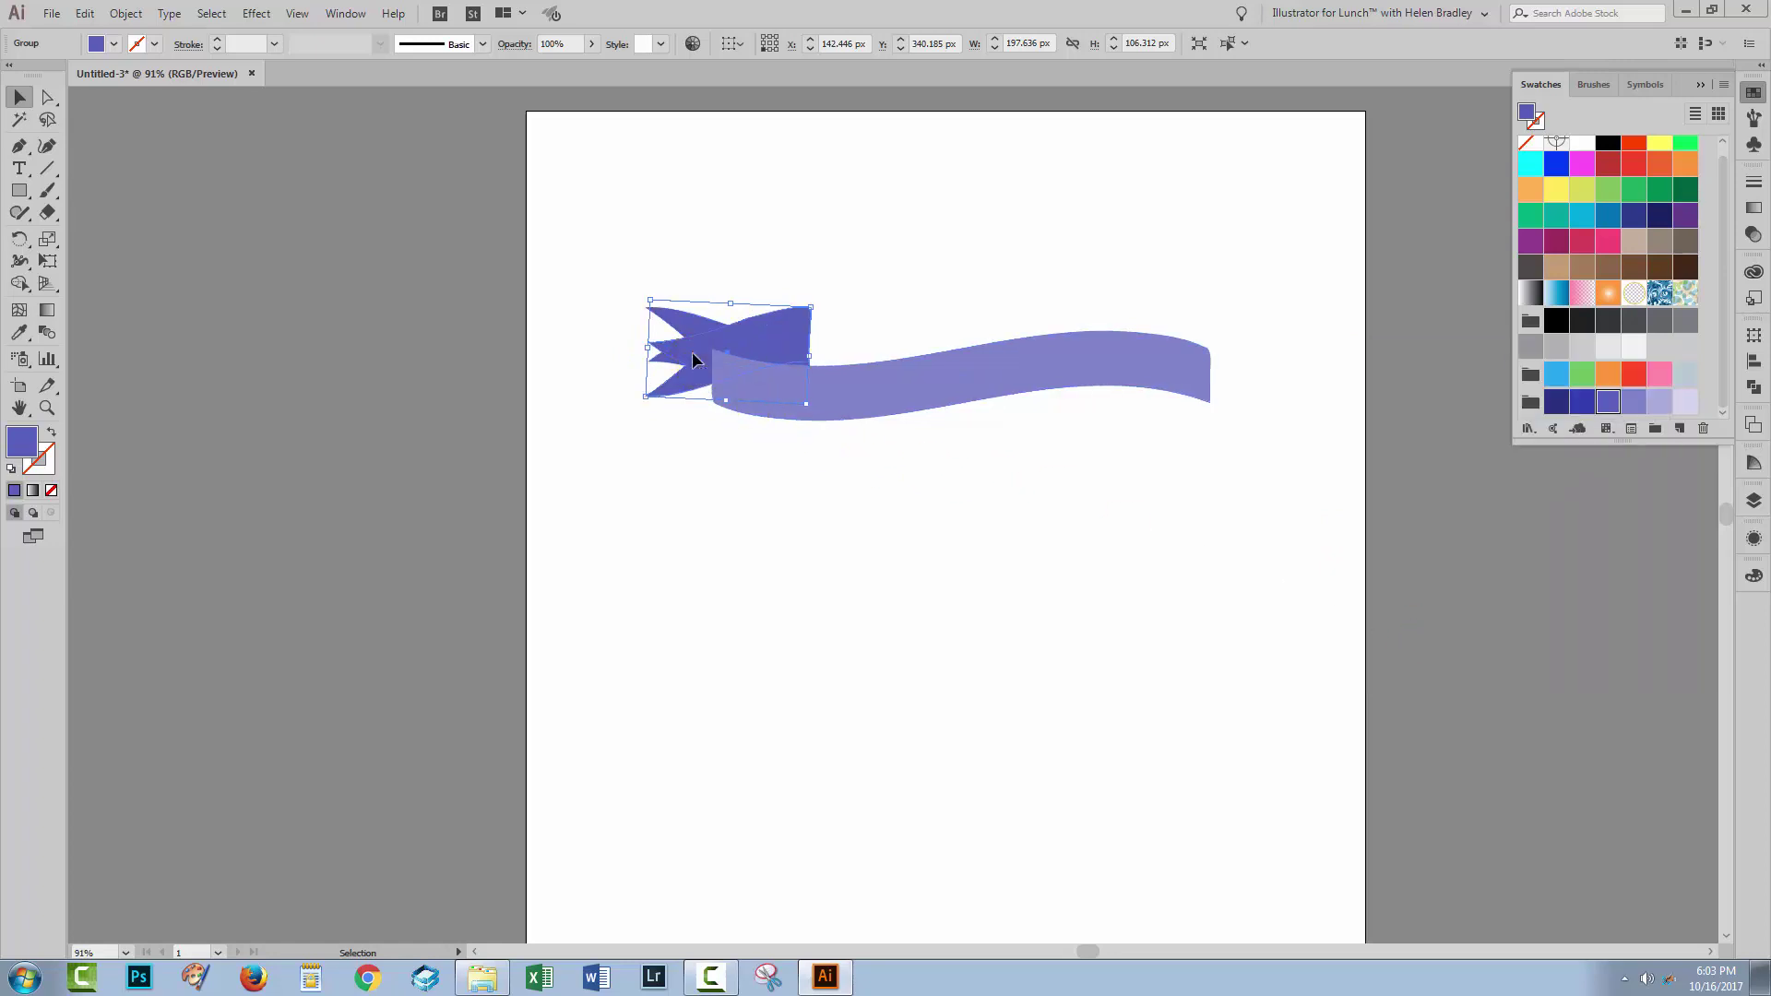
drag(693, 361, 1131, 461)
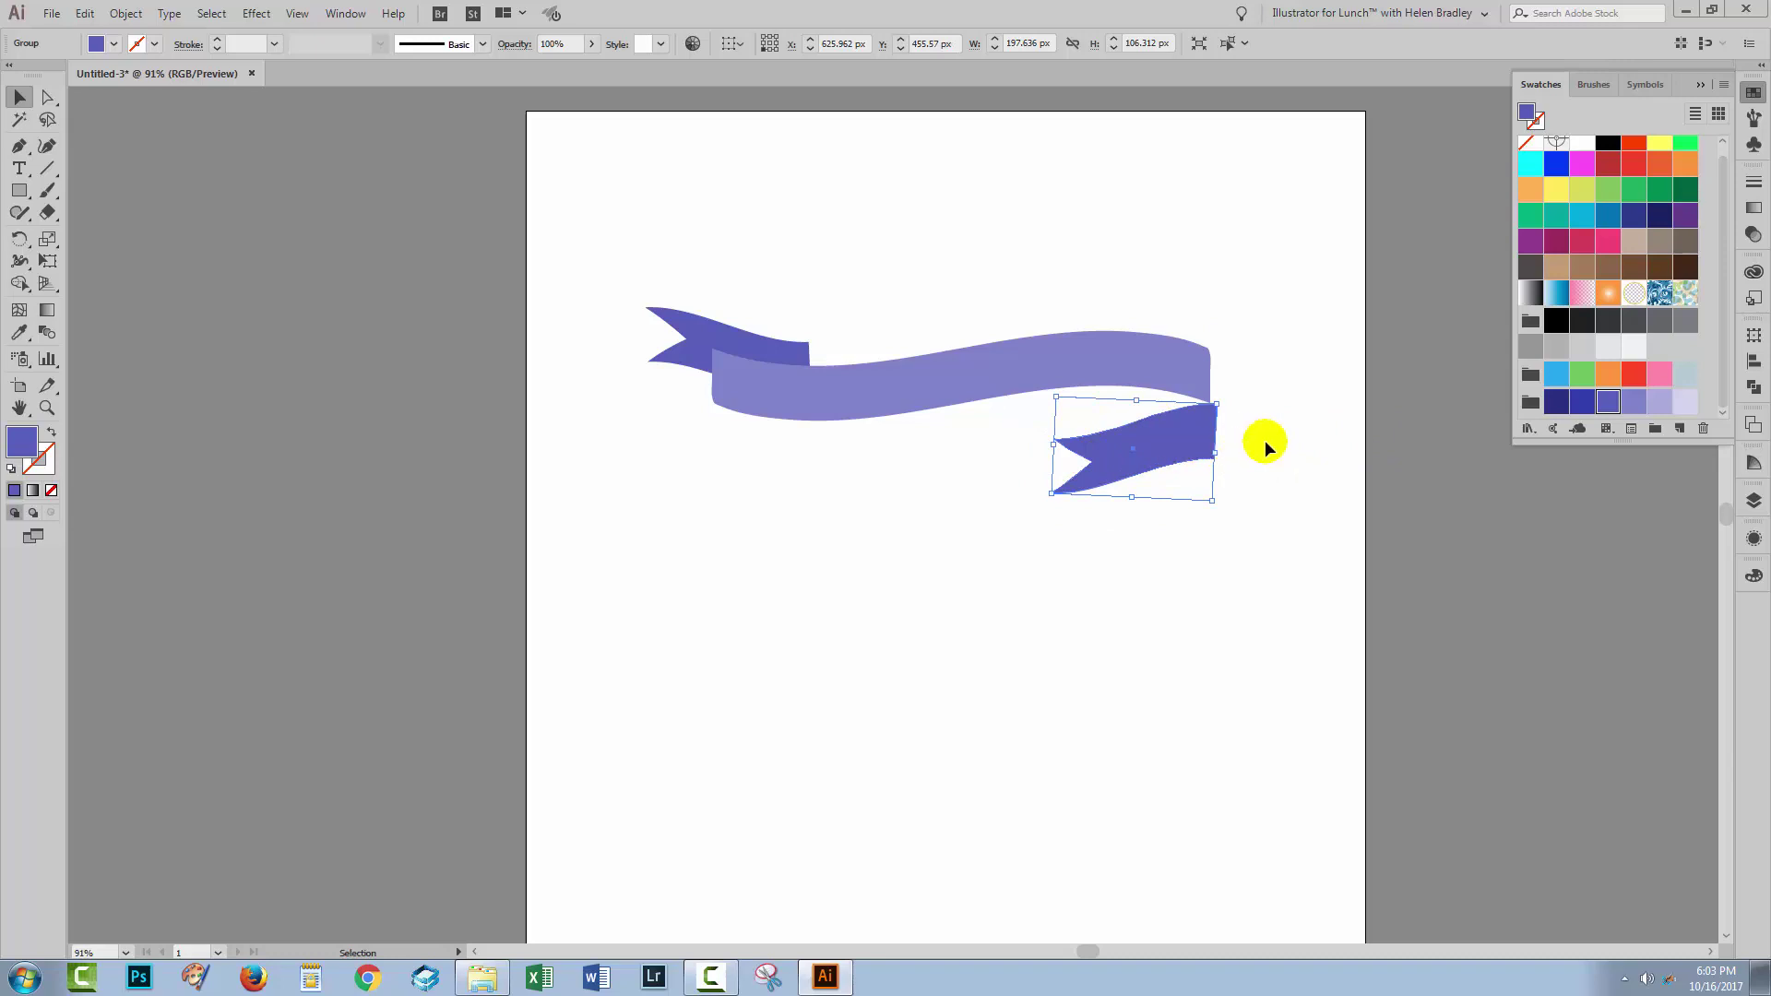
Step: Reflect the copied tail across the vertical axis at 90° without making another copy
click(130, 13)
mouse_move(137, 33)
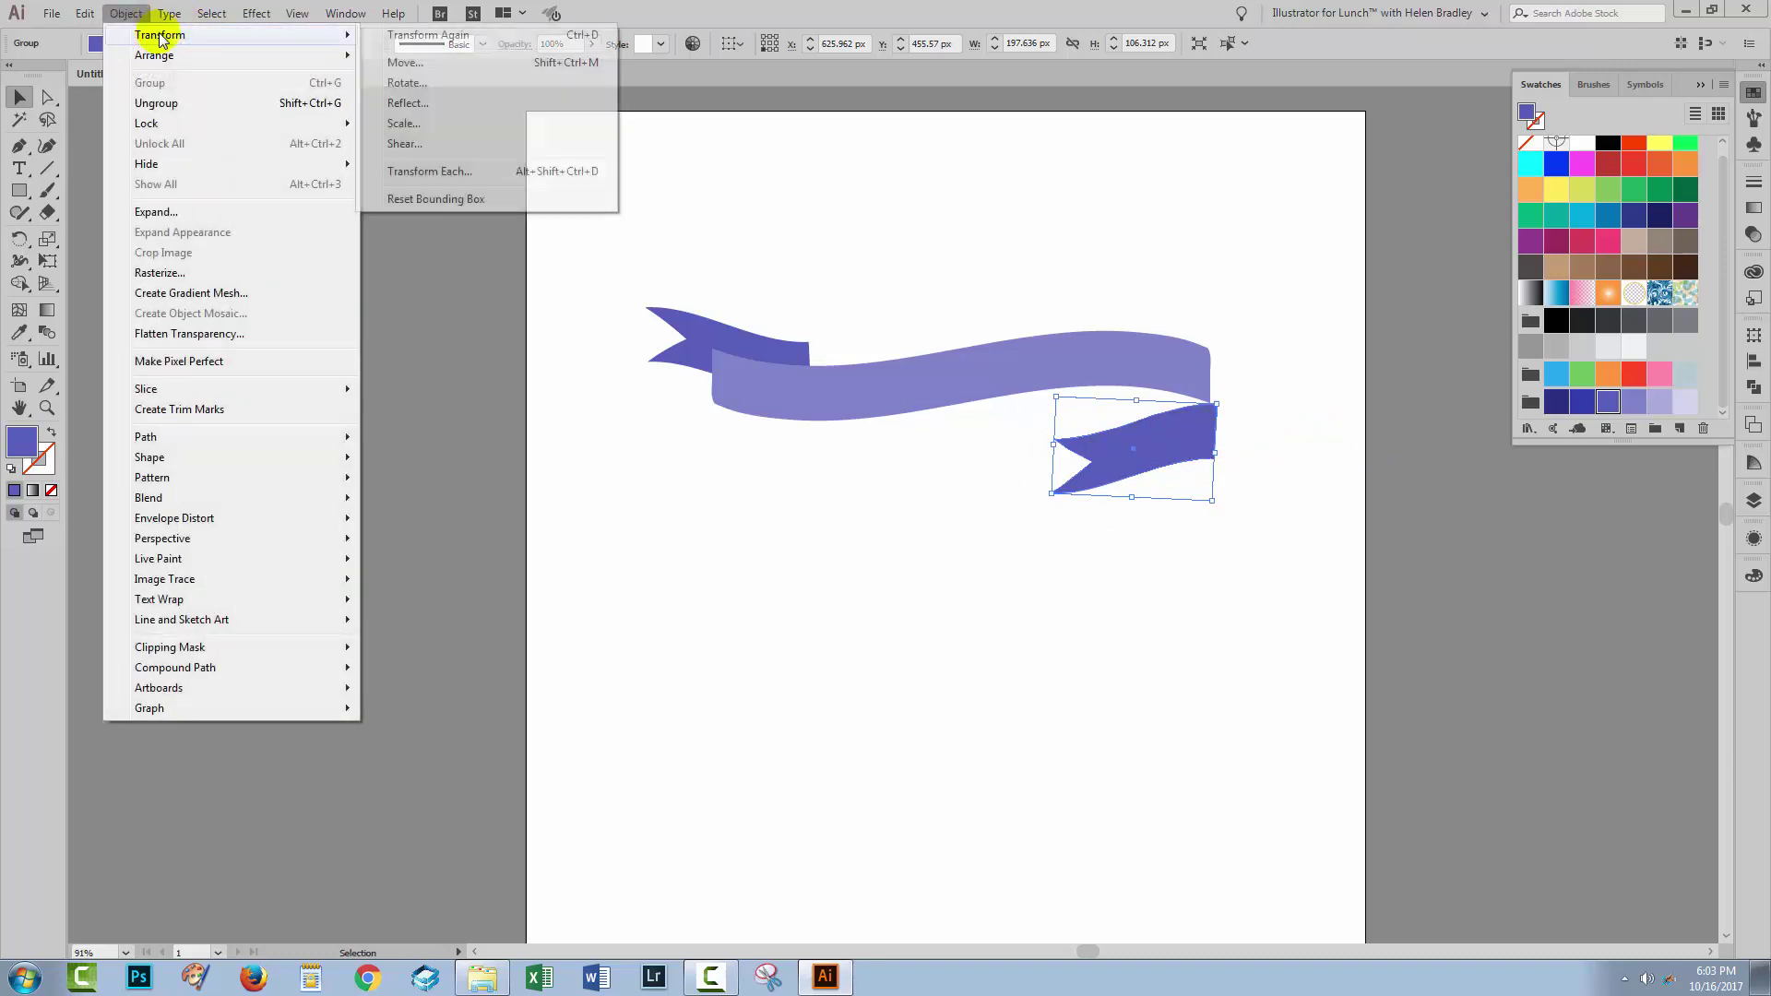
click(407, 104)
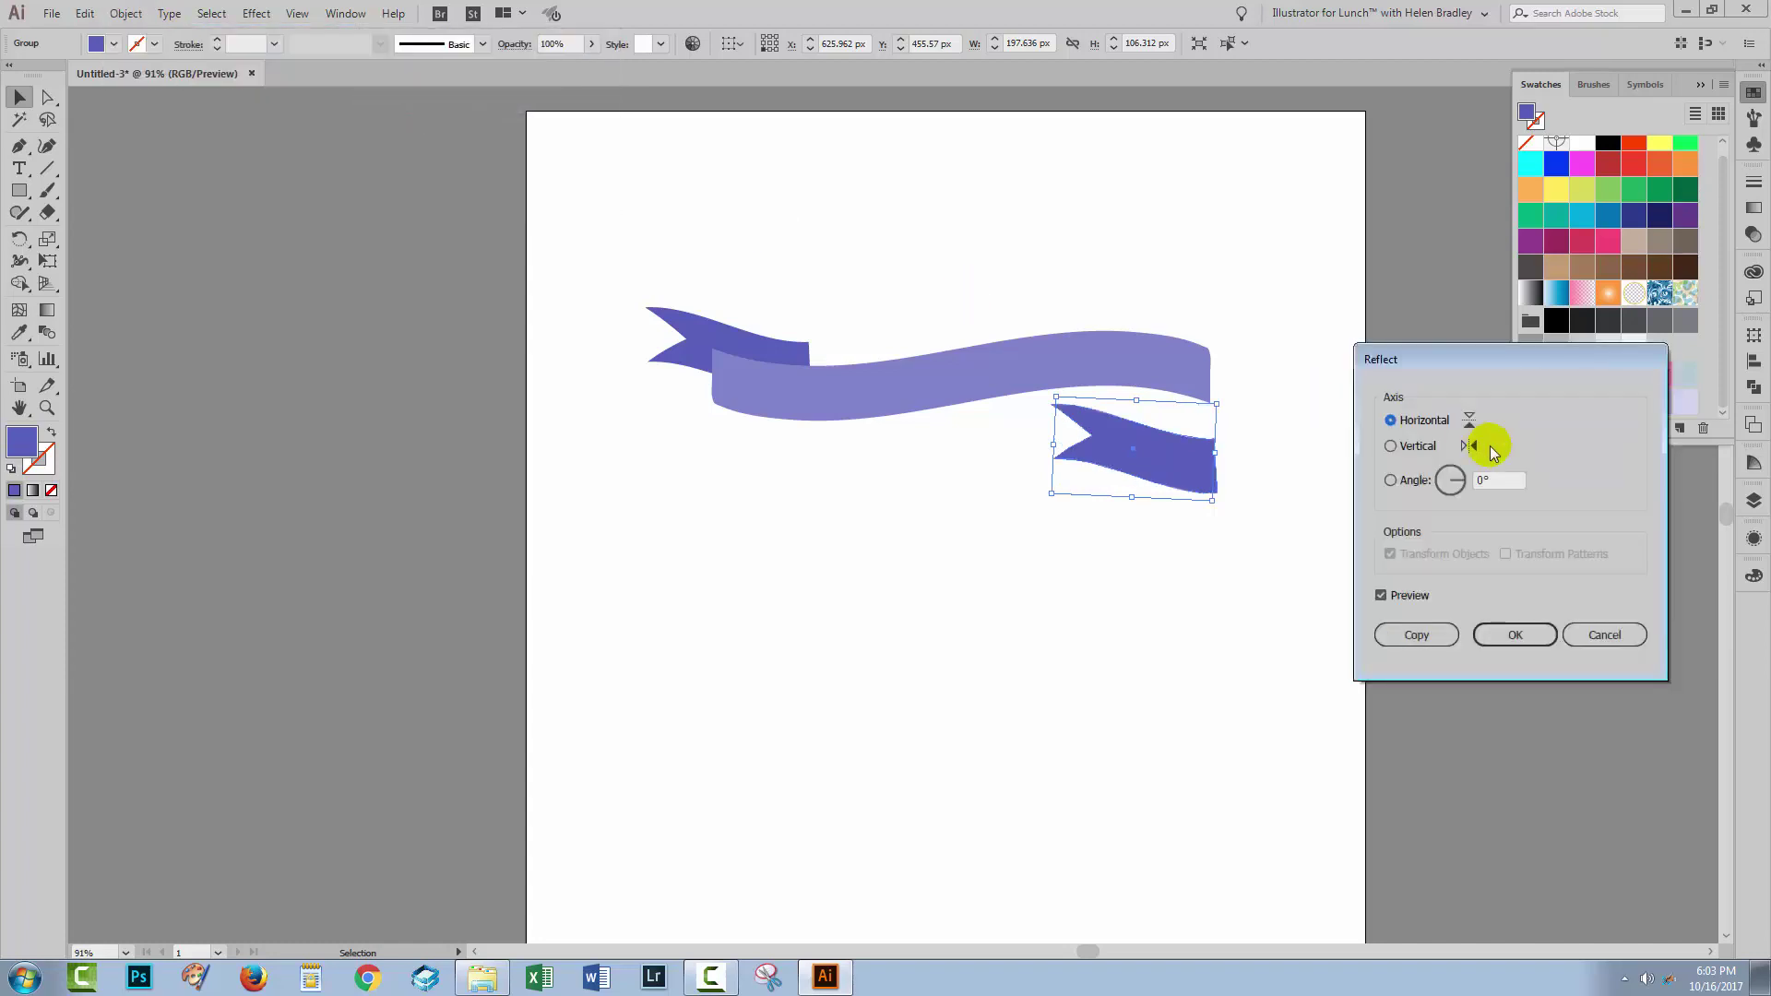
click(1414, 447)
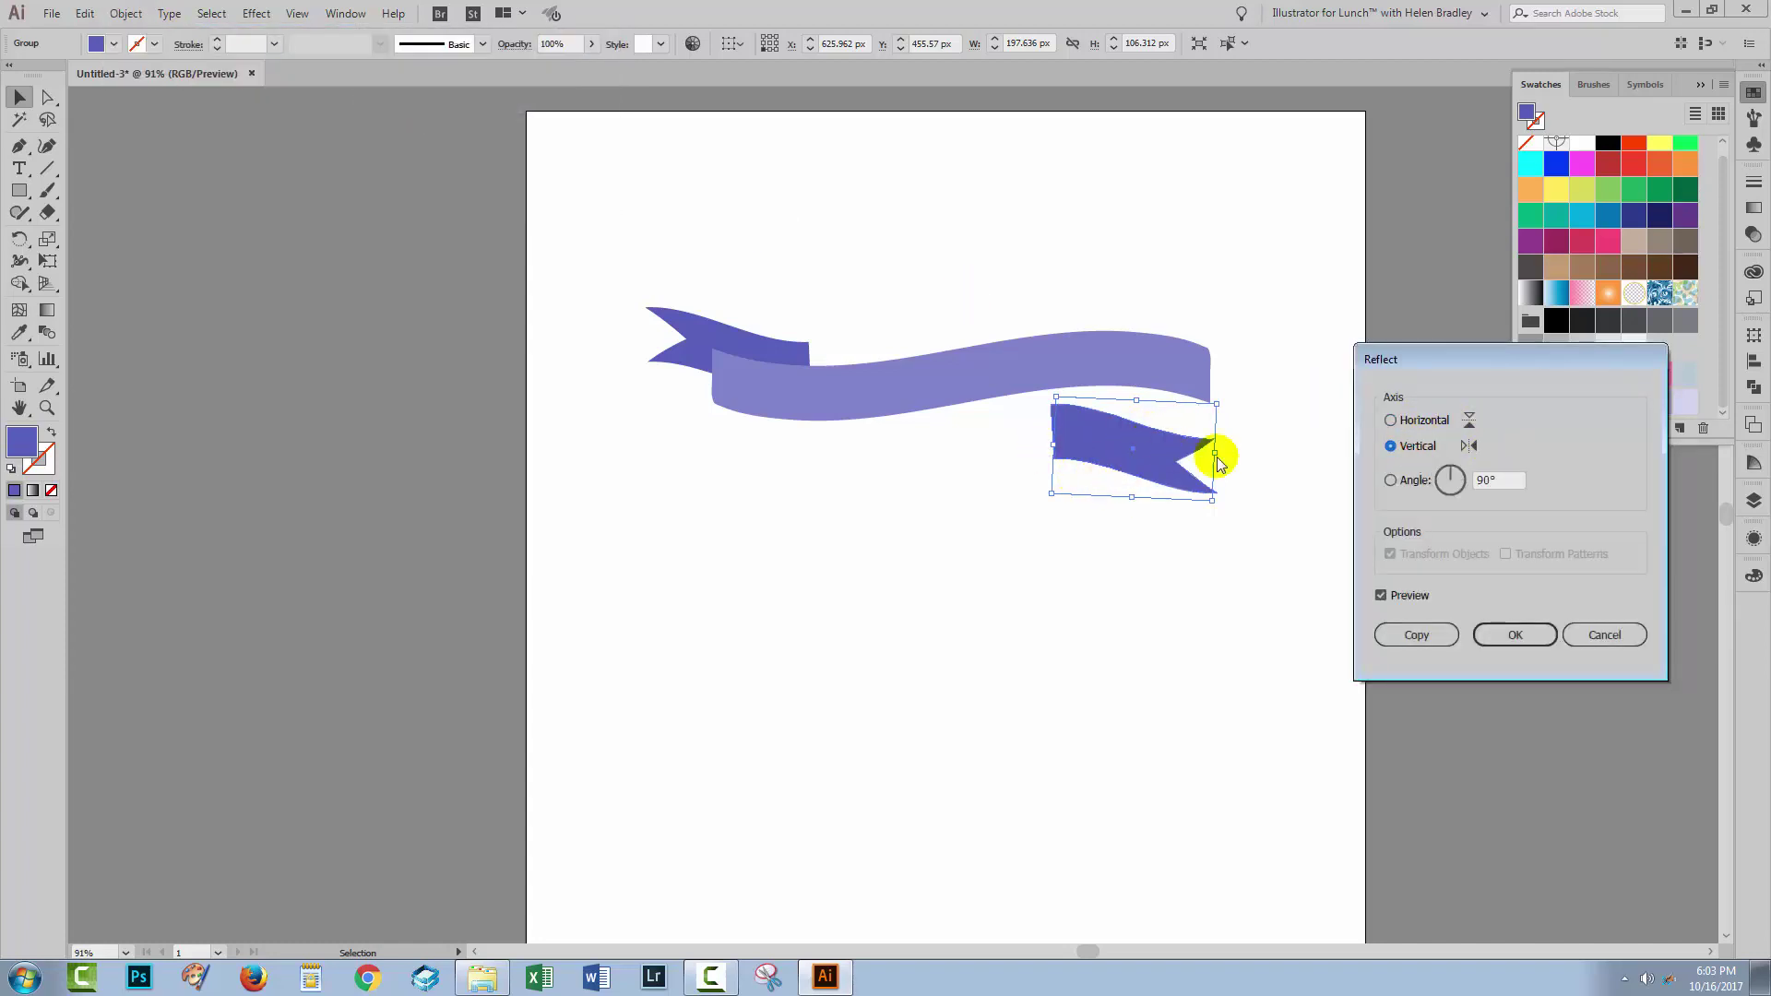
click(1498, 632)
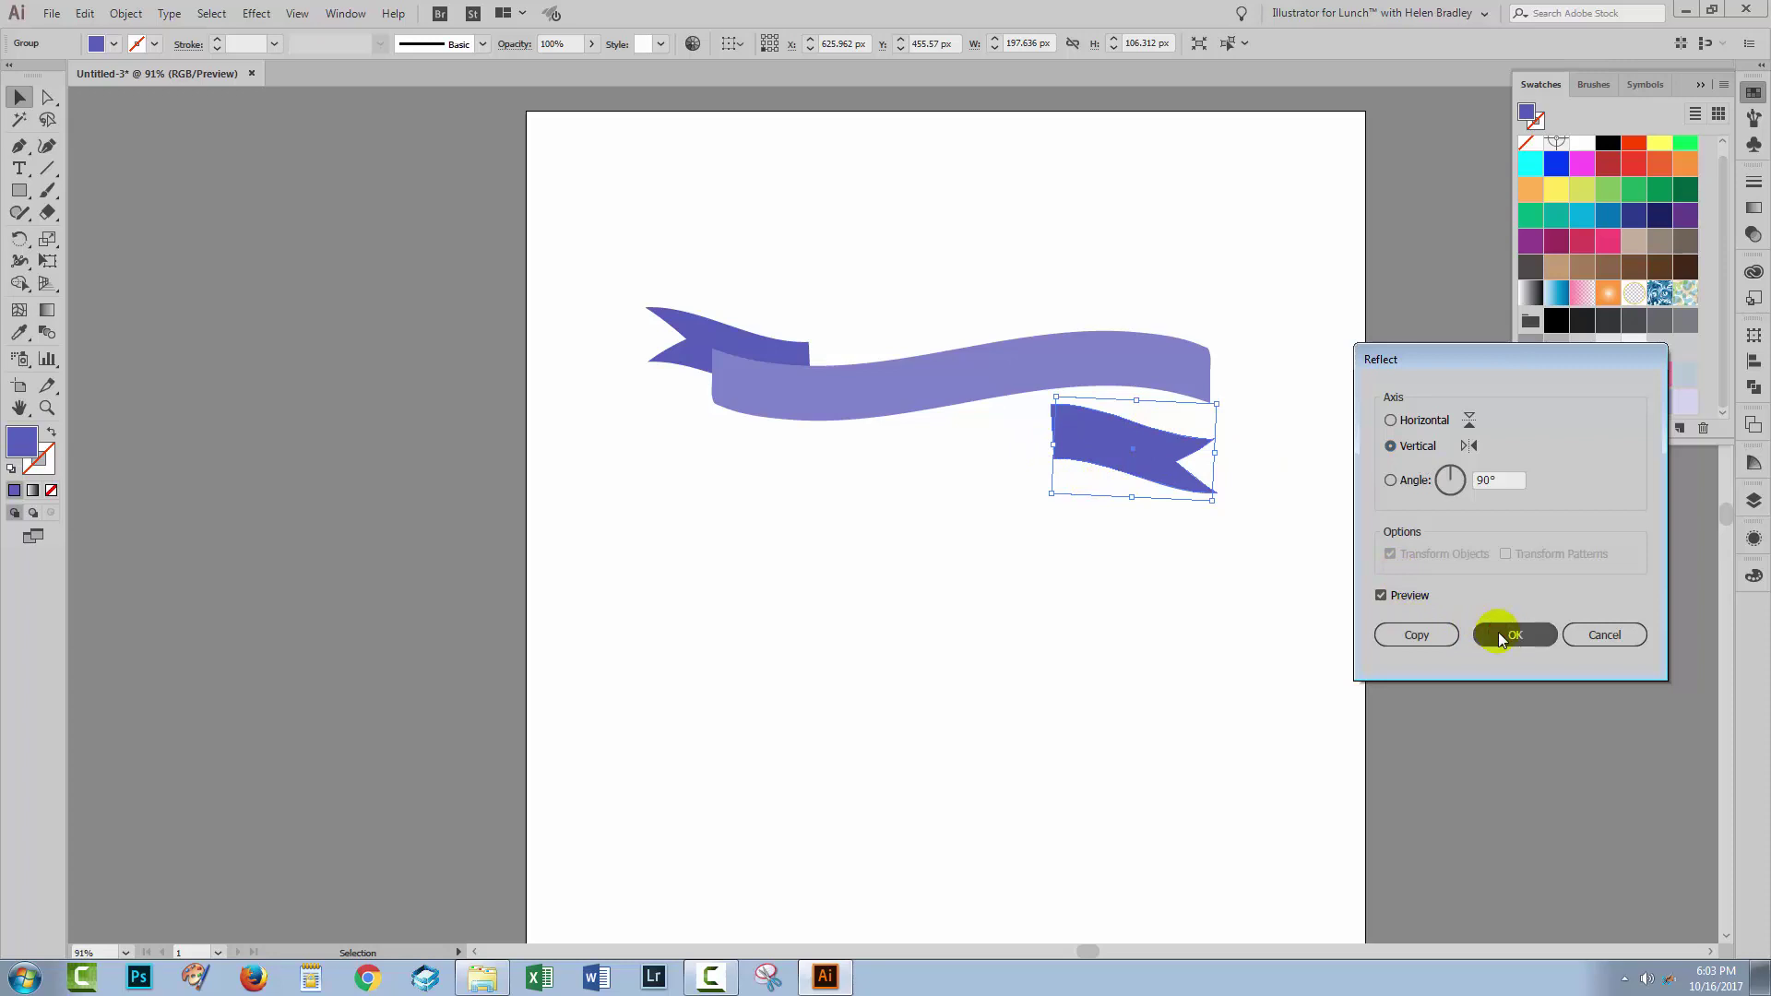
click(1498, 633)
Step: Position the reflected tail behind the ribbon's right end with its notch pointing outward, and deselect it
drag(1091, 456, 1188, 412)
drag(1148, 473, 1144, 480)
click(1158, 489)
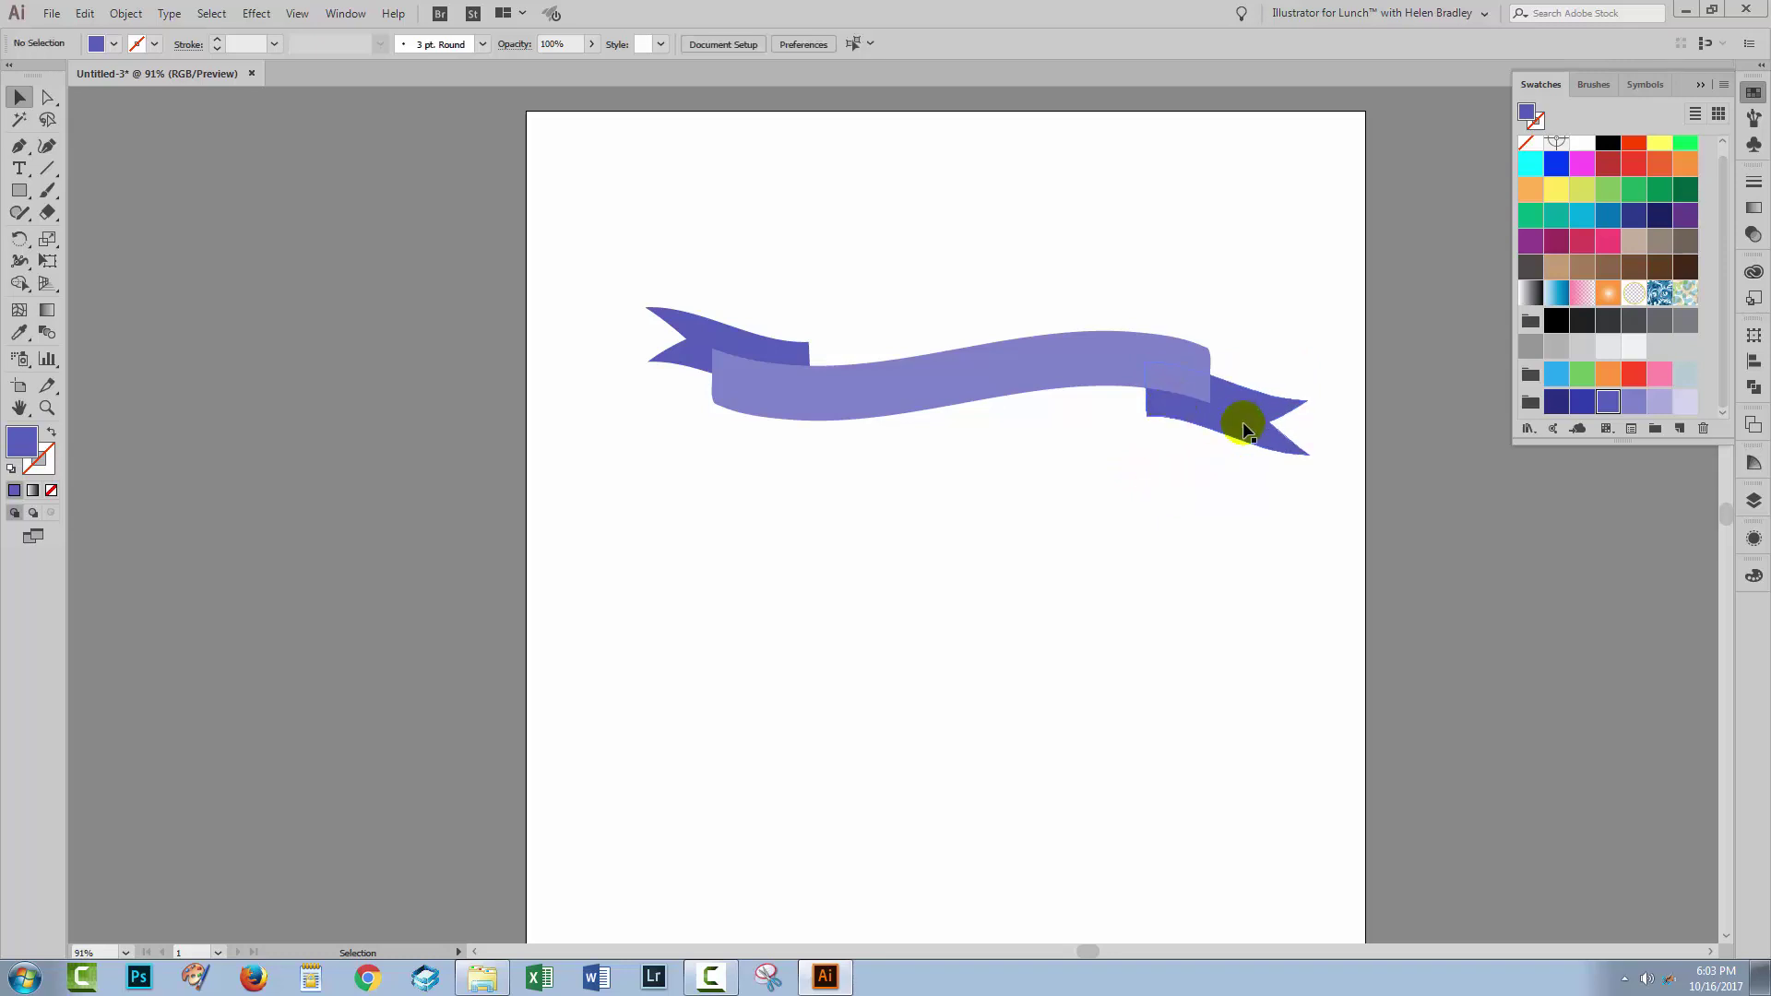
Step: Shorten both notched tails slightly and adjust their positions so they remain tucked behind the ribbon's ends
drag(1138, 407, 1210, 423)
click(750, 348)
drag(814, 352, 698, 361)
click(815, 453)
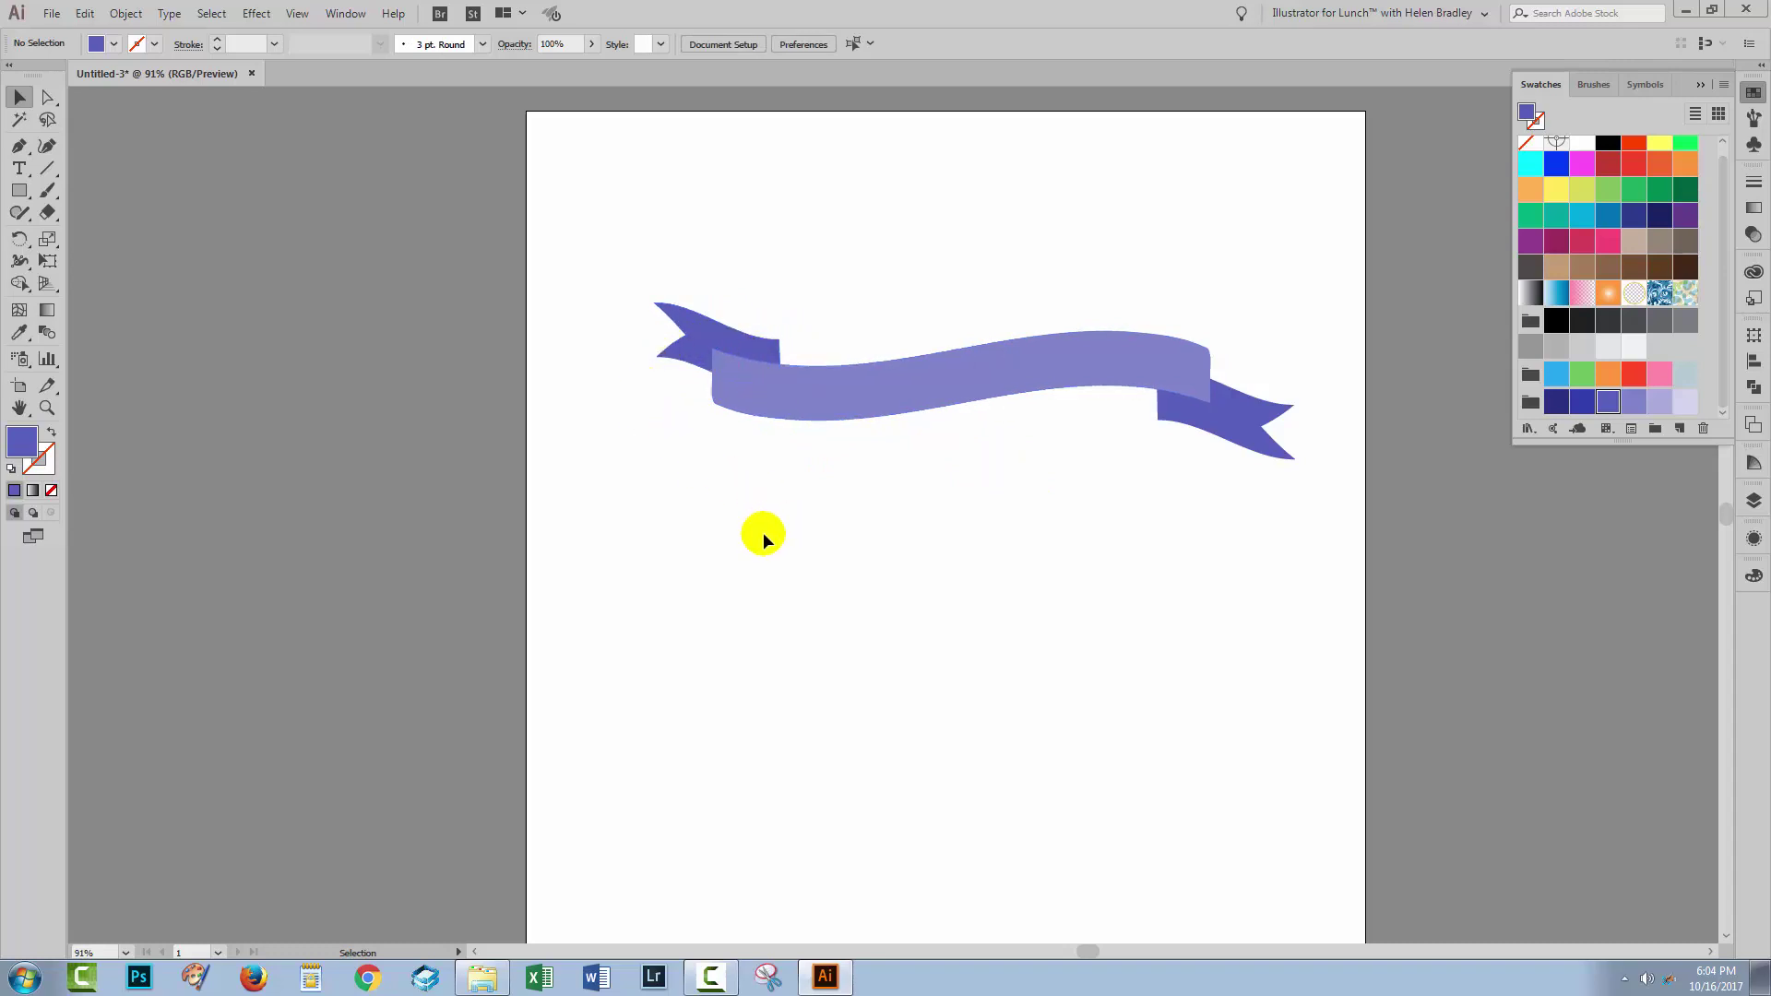
Step: Draw the left fold's curved upper edge with the Pen tool from the ribbon's upper-left corner to the tail's inner upper corner, removing the outgoing handle
click(47, 408)
drag(628, 285, 913, 489)
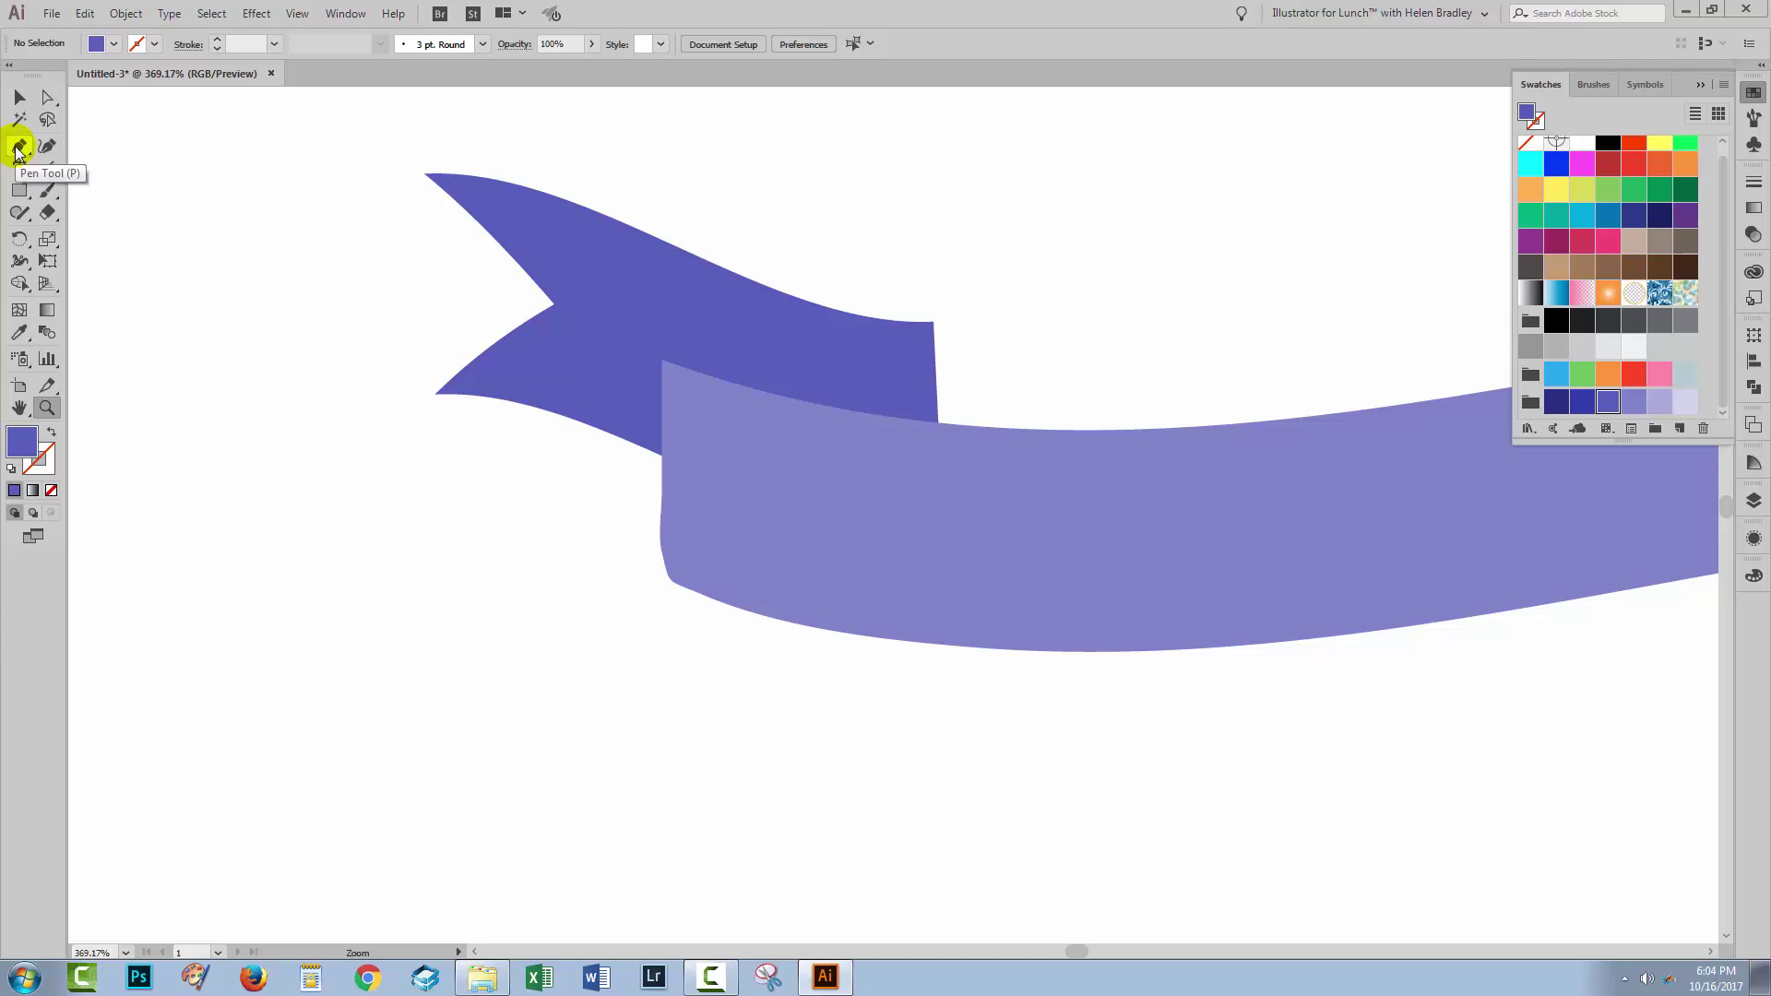
drag(16, 150, 66, 146)
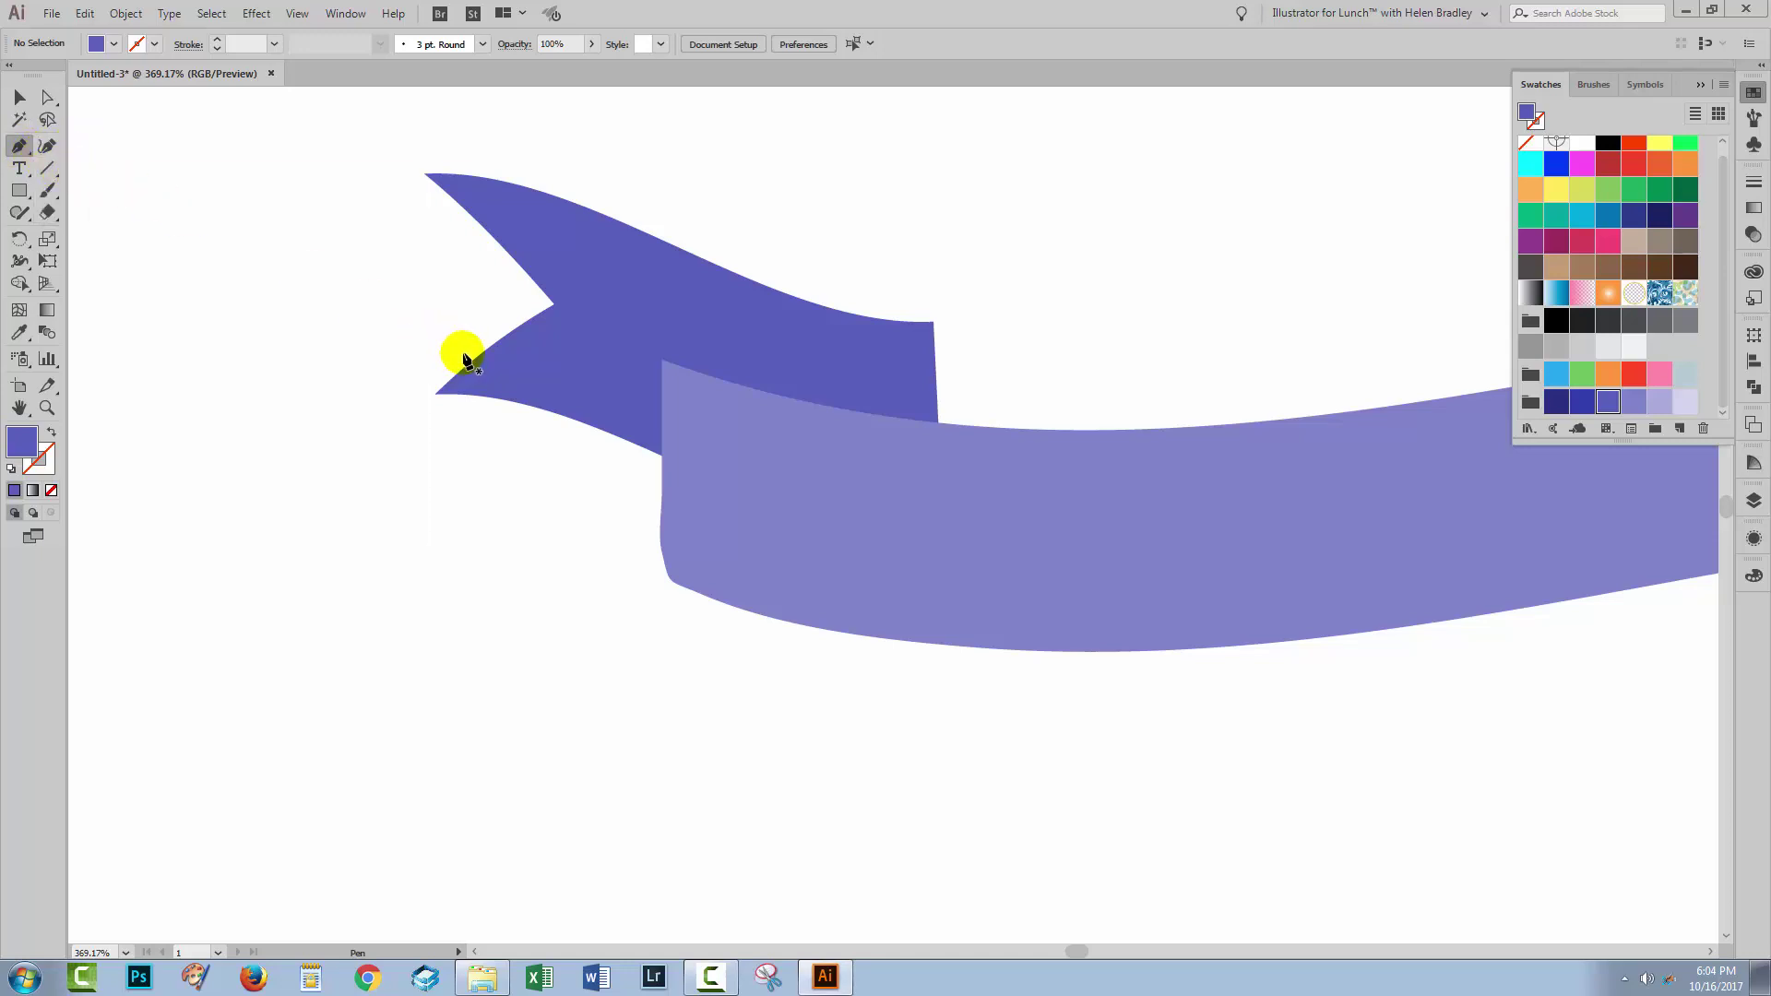
click(662, 364)
drag(661, 363, 766, 367)
drag(776, 362, 778, 358)
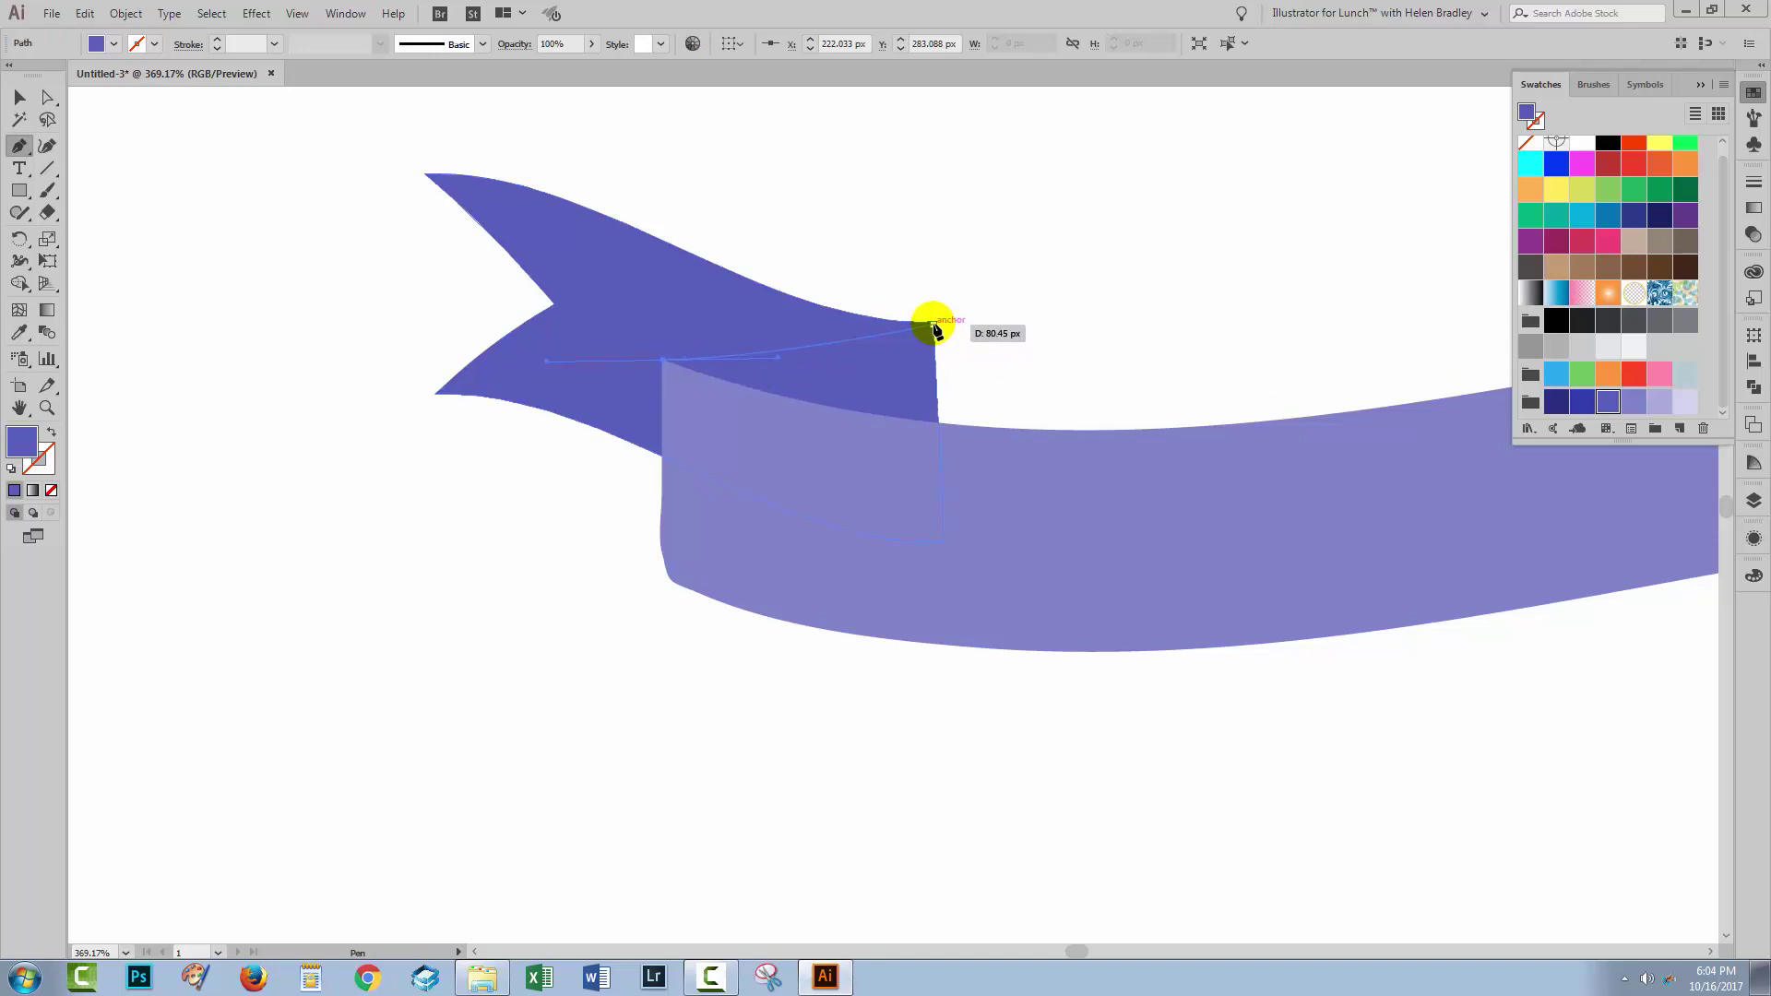
click(933, 325)
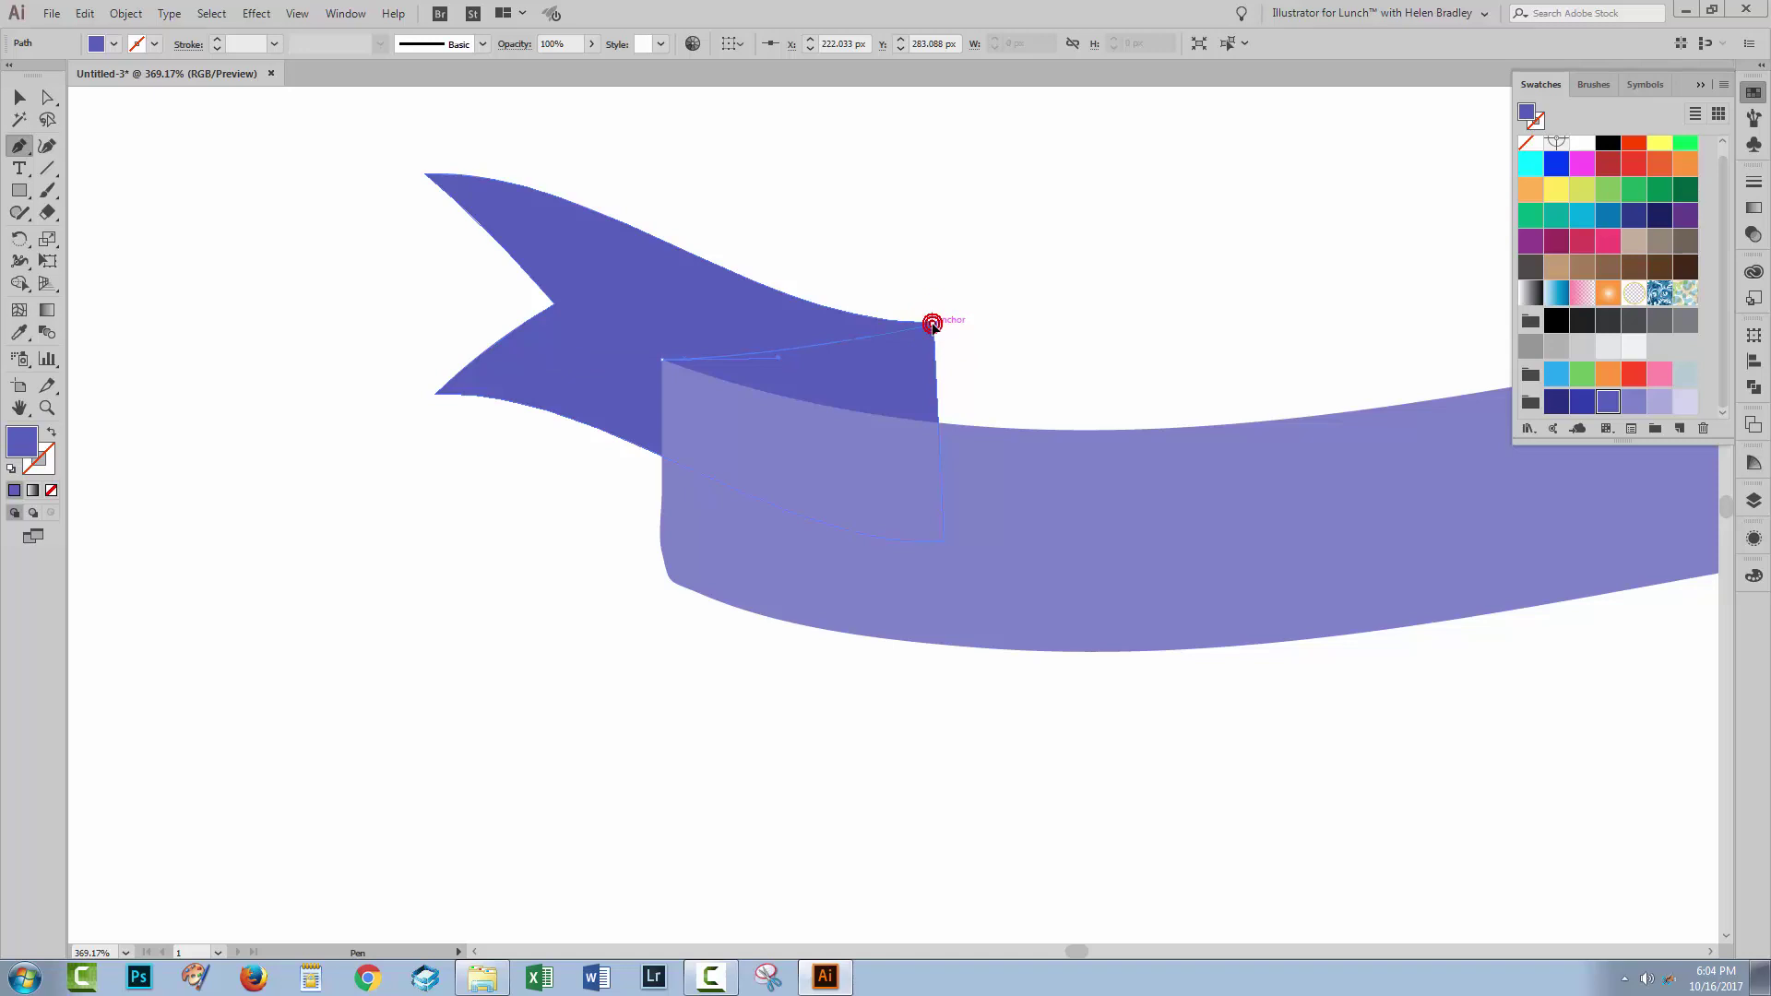
drag(954, 320, 858, 360)
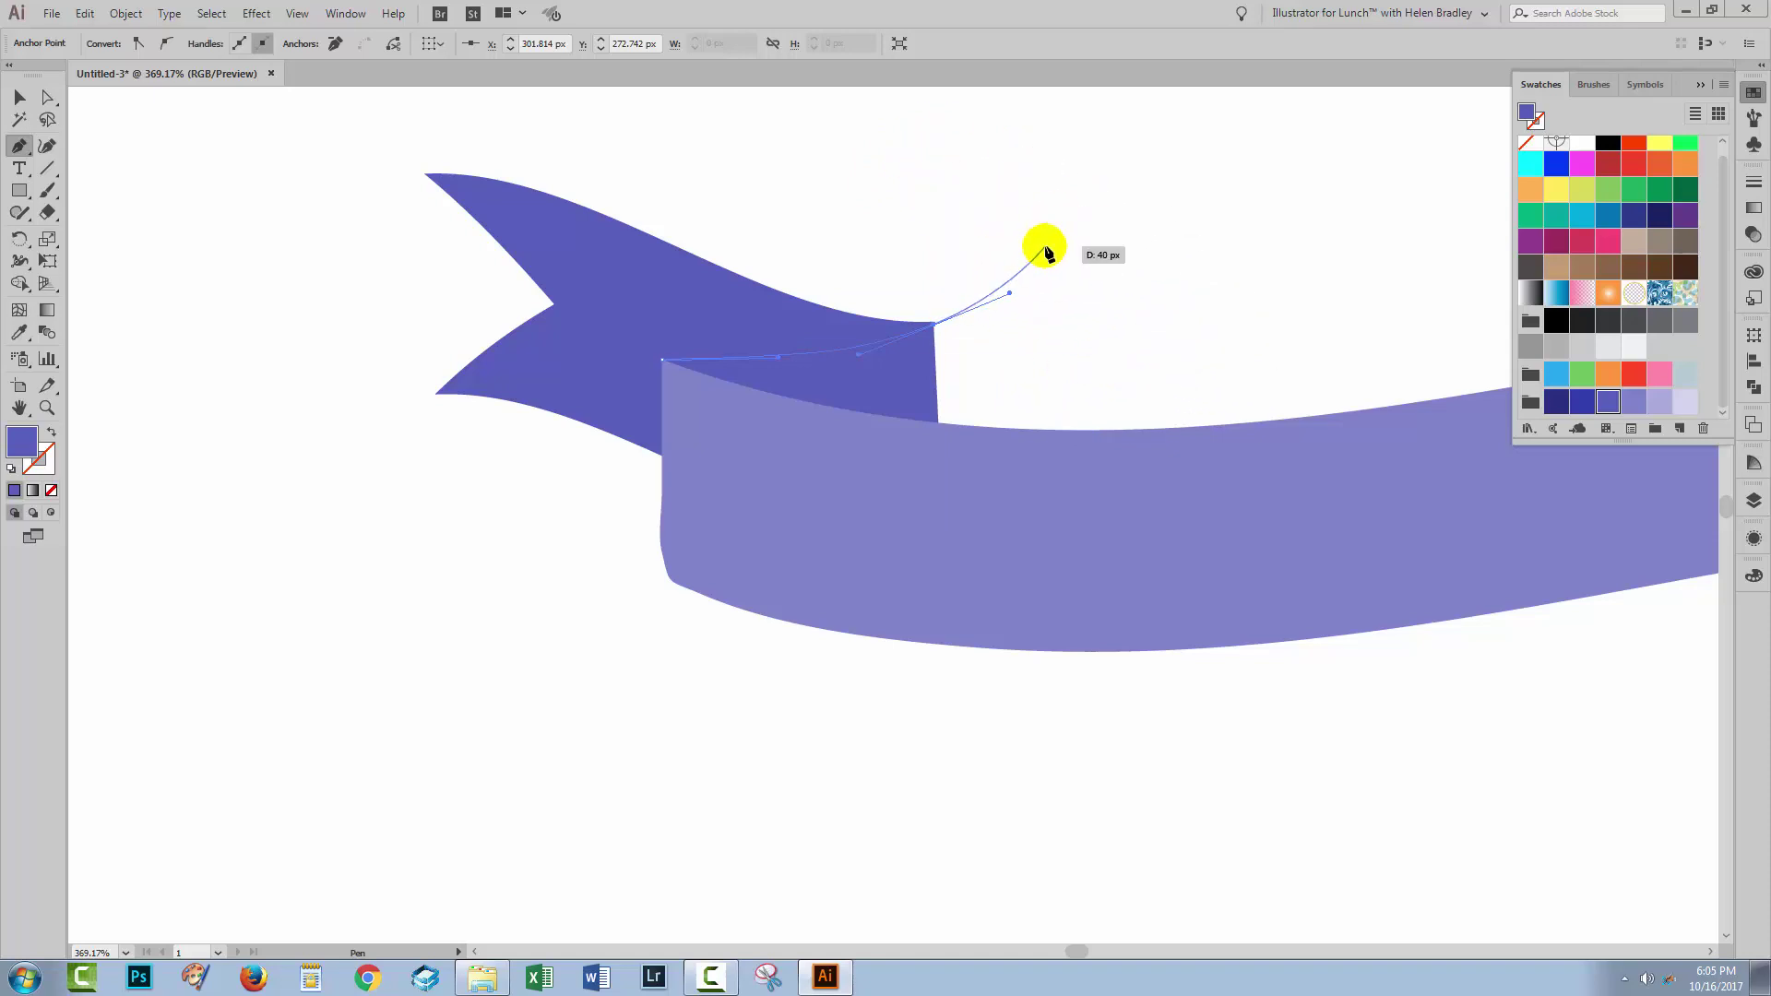
drag(934, 337, 1009, 292)
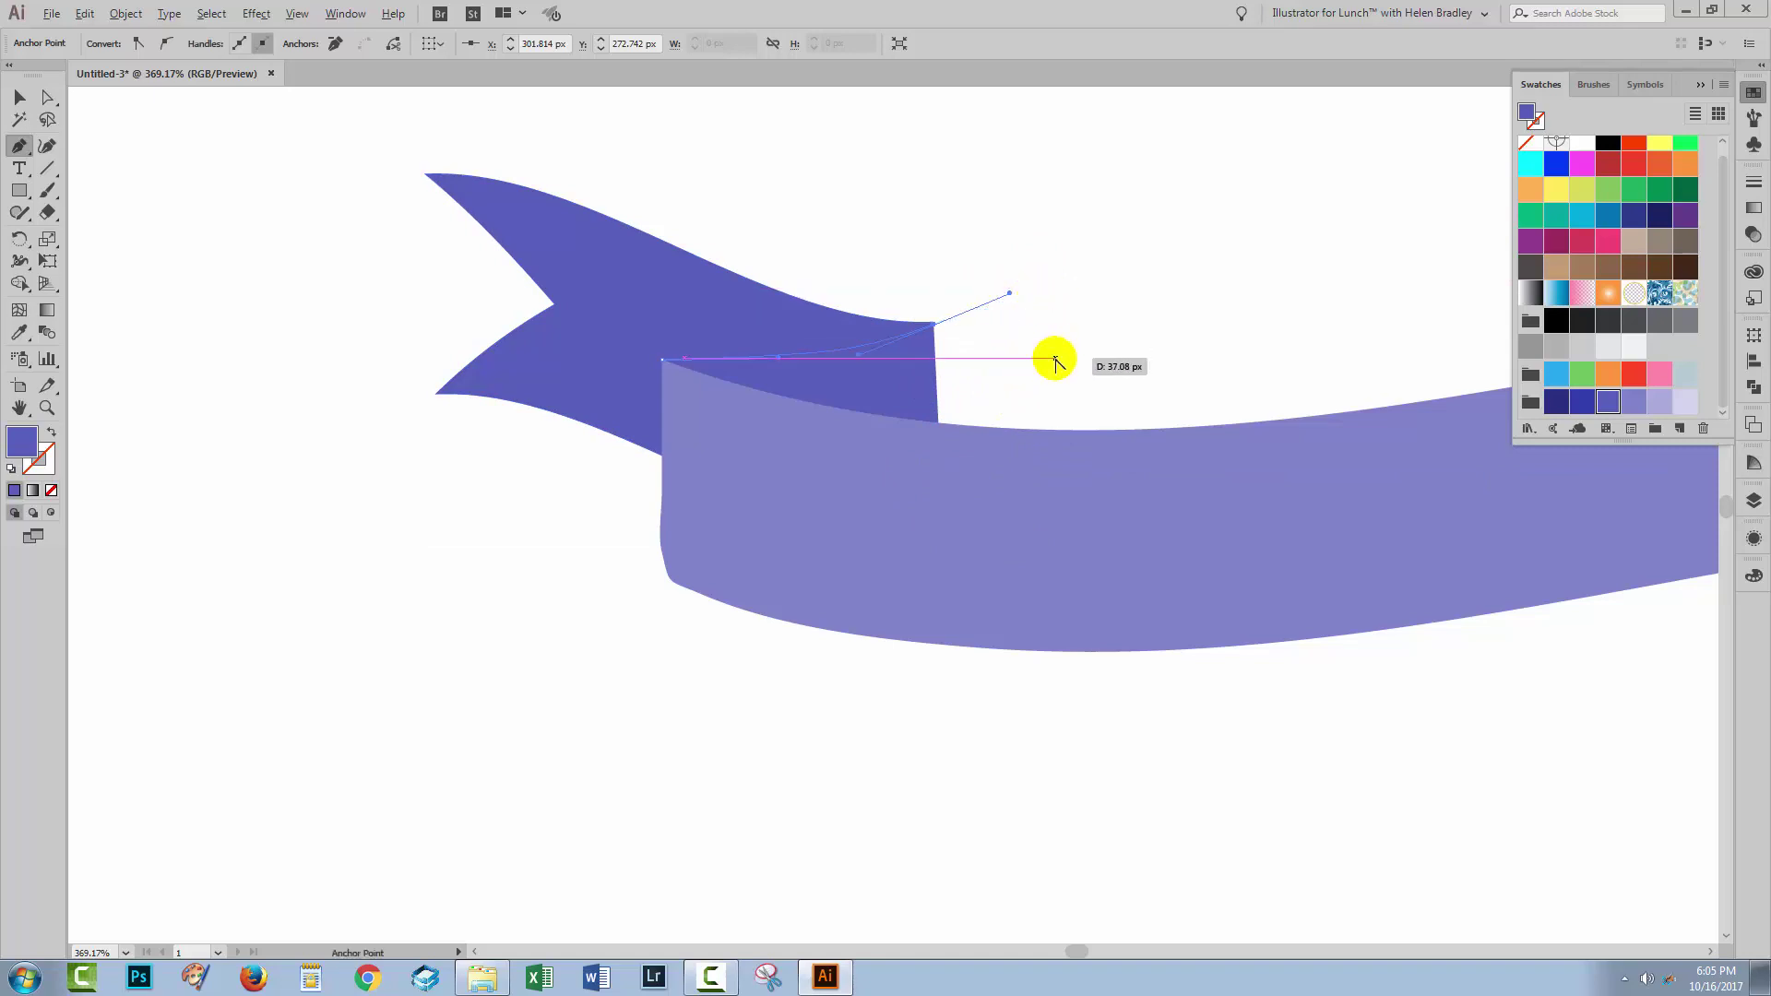
alt+click(1014, 289)
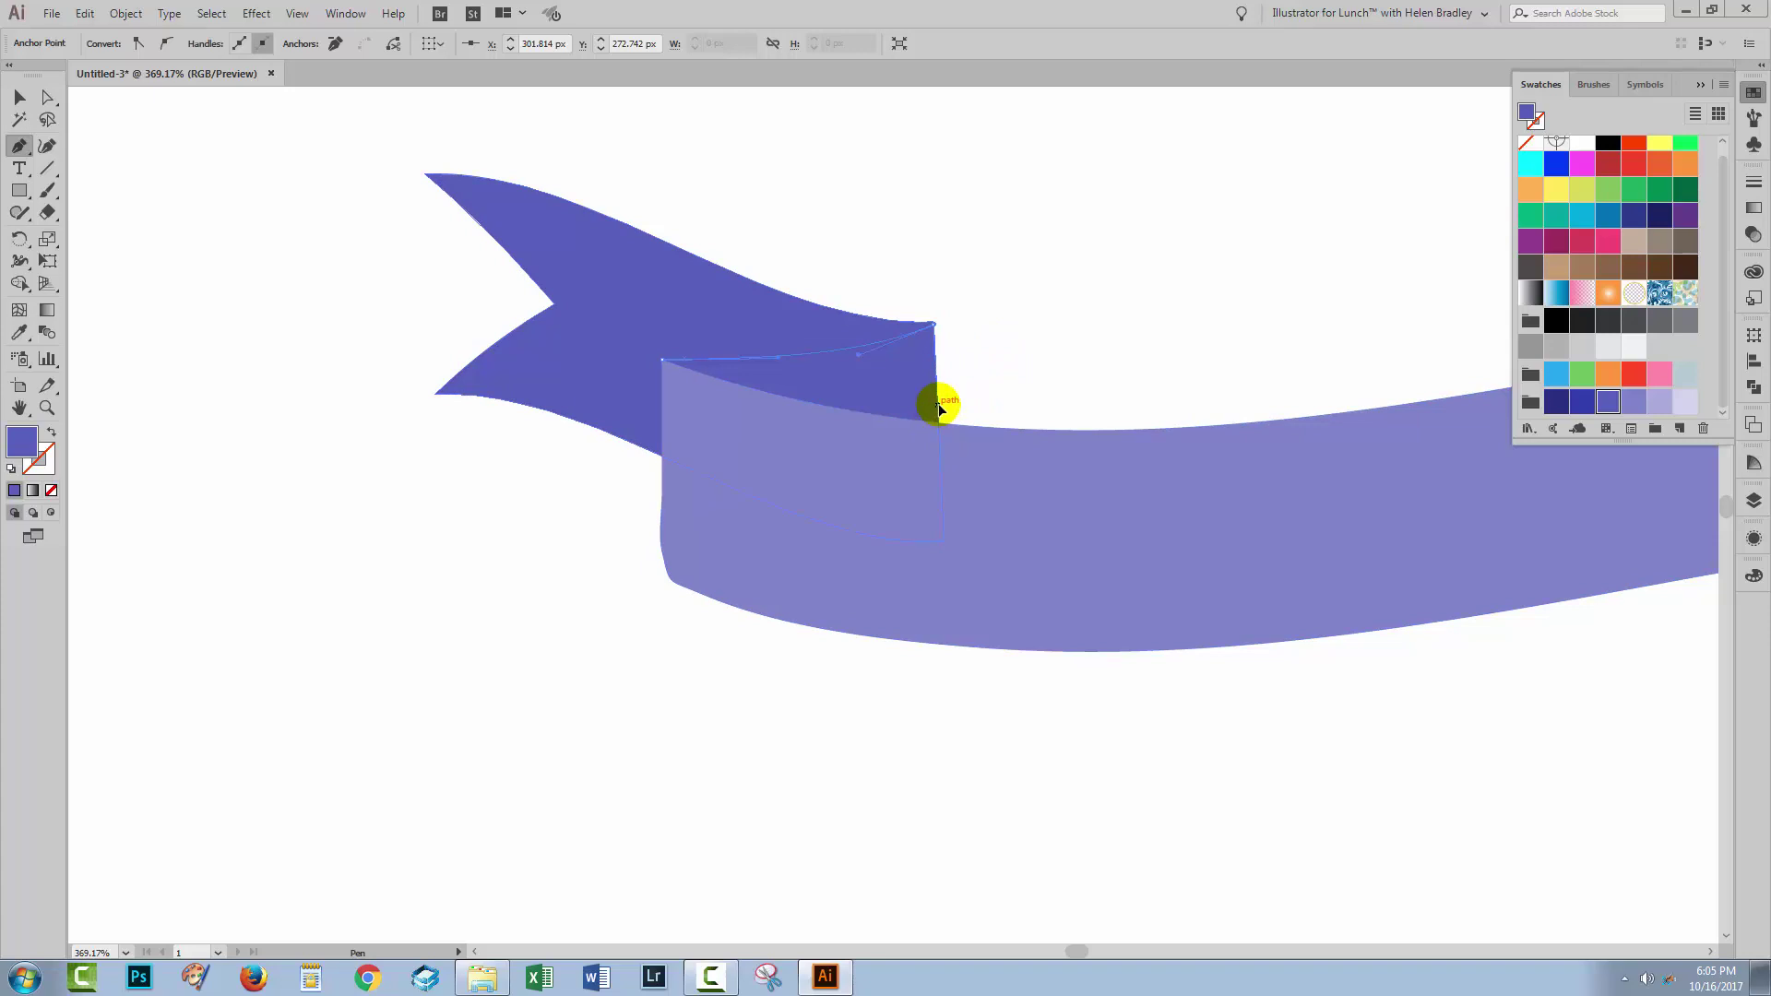
Step: Complete the left fold as a closed shape, following the tail's inner edge and running roughly across the ribbon back to the starting corner
drag(939, 406, 941, 474)
click(866, 542)
click(764, 504)
click(712, 472)
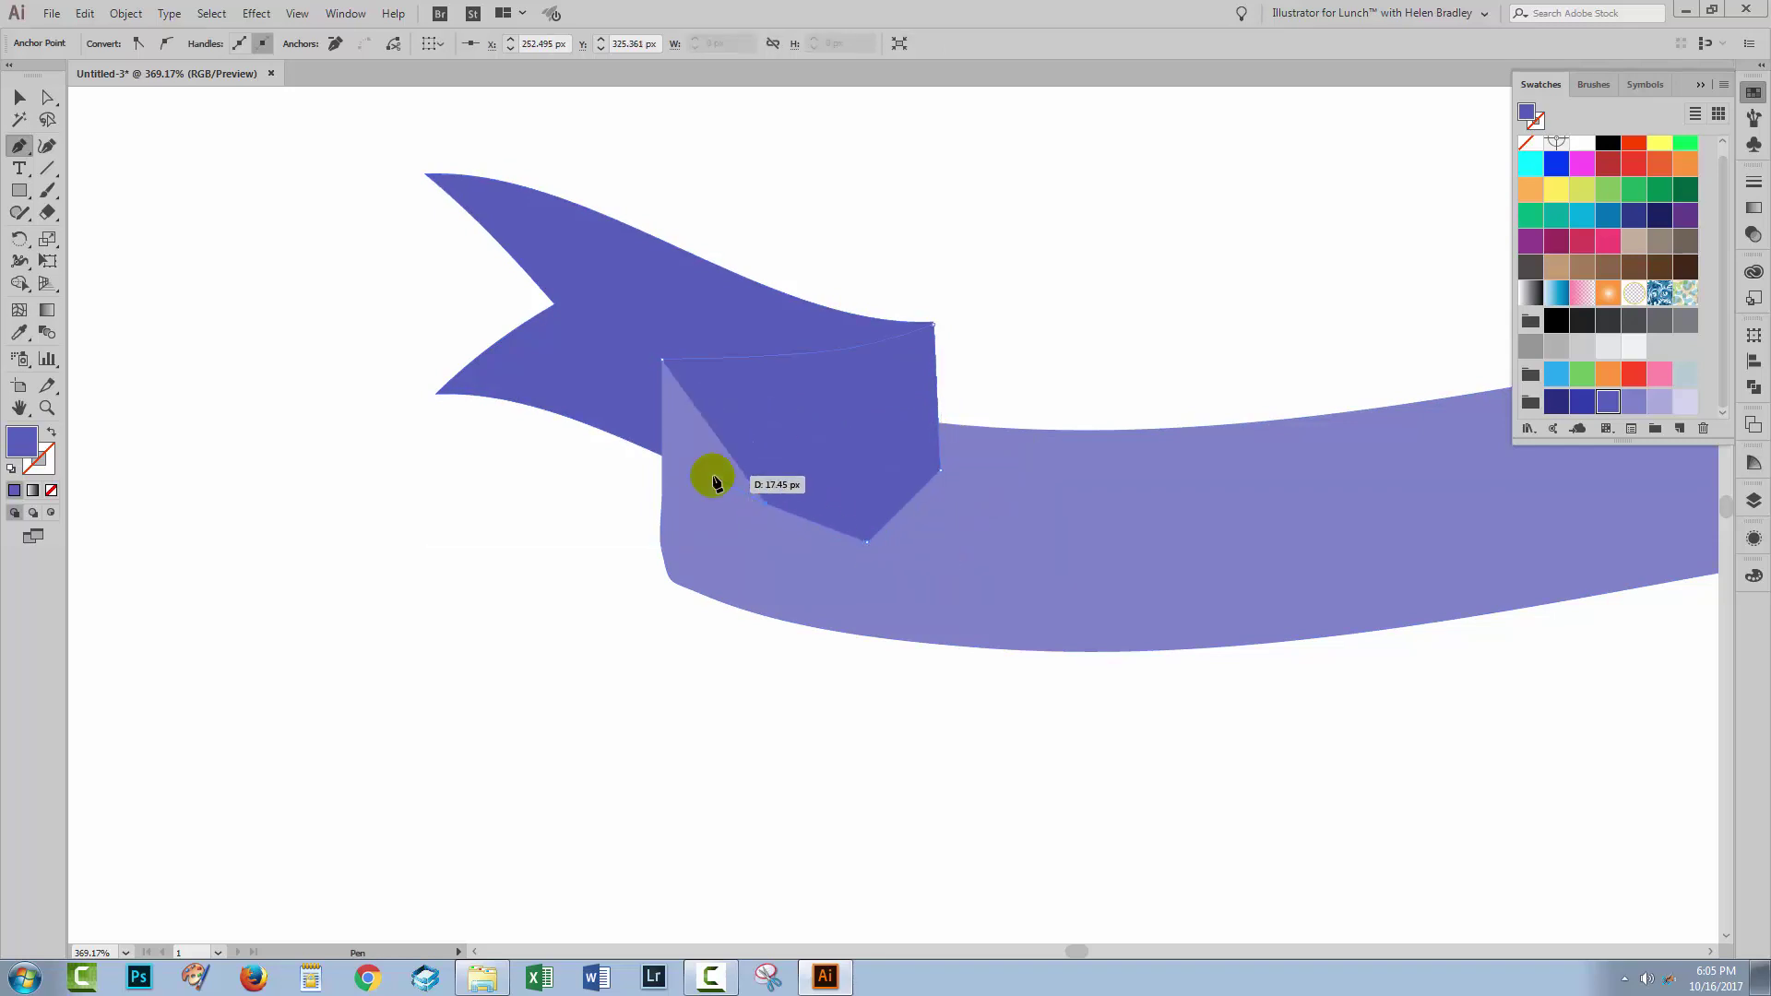
drag(710, 471, 1013, 507)
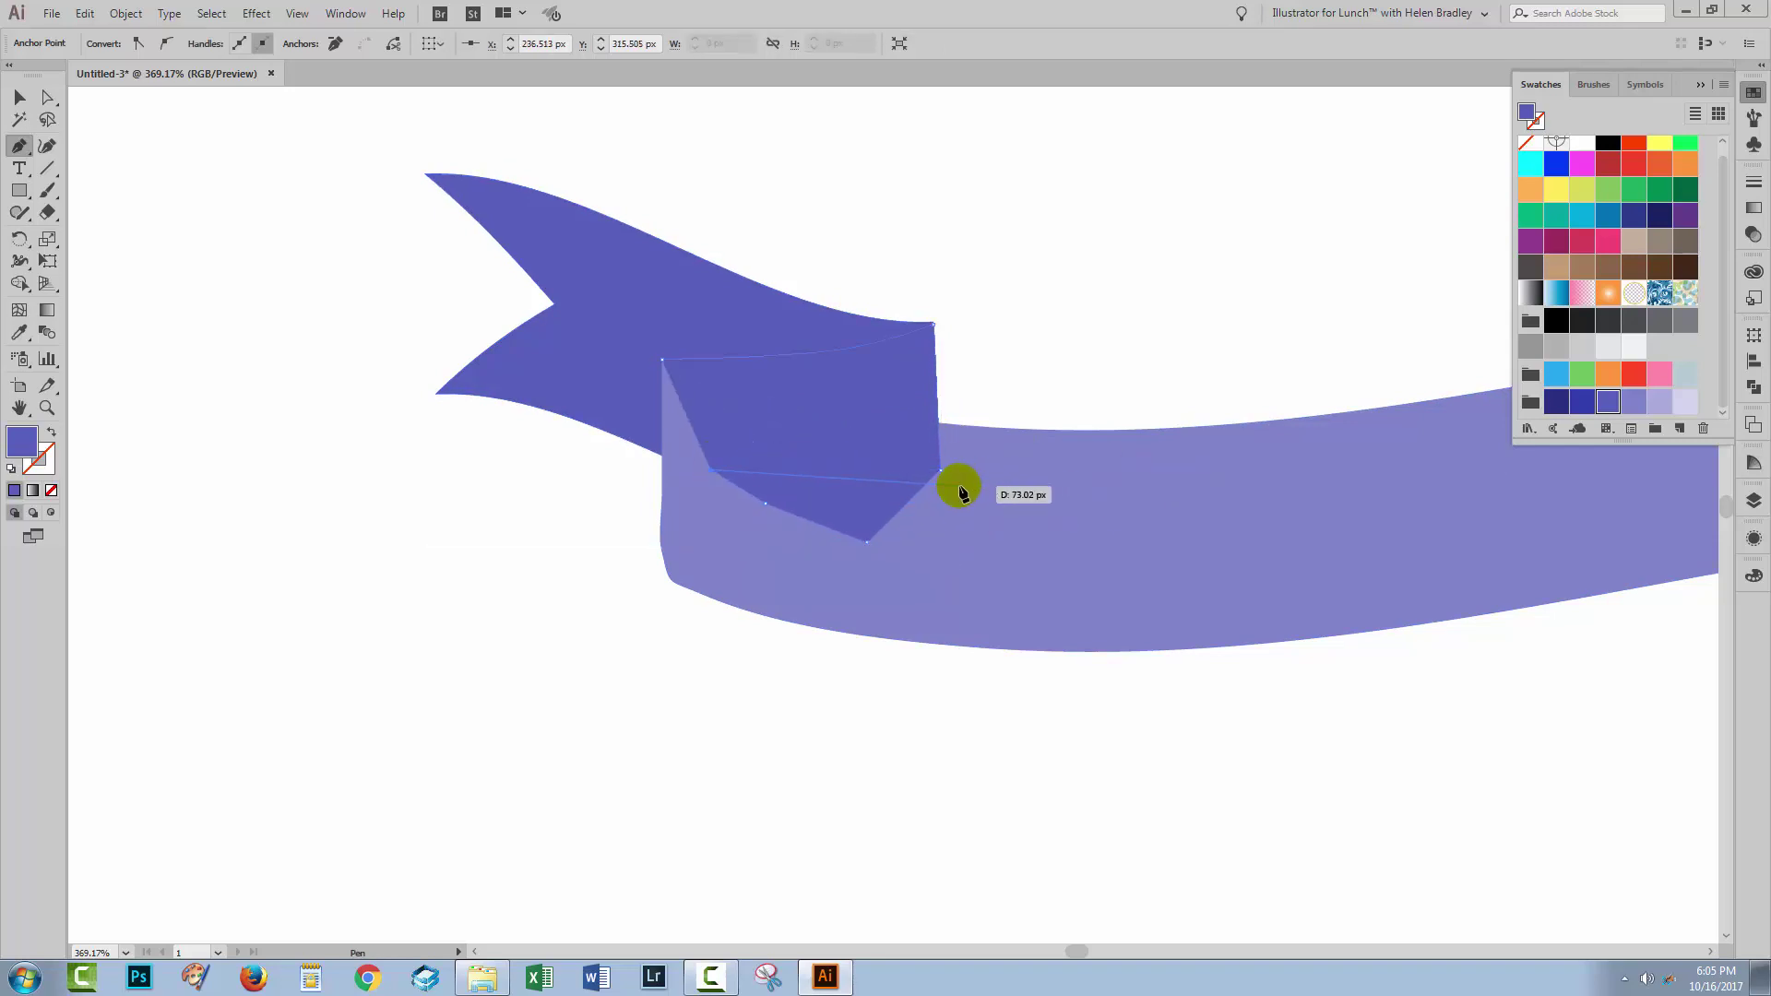
click(663, 363)
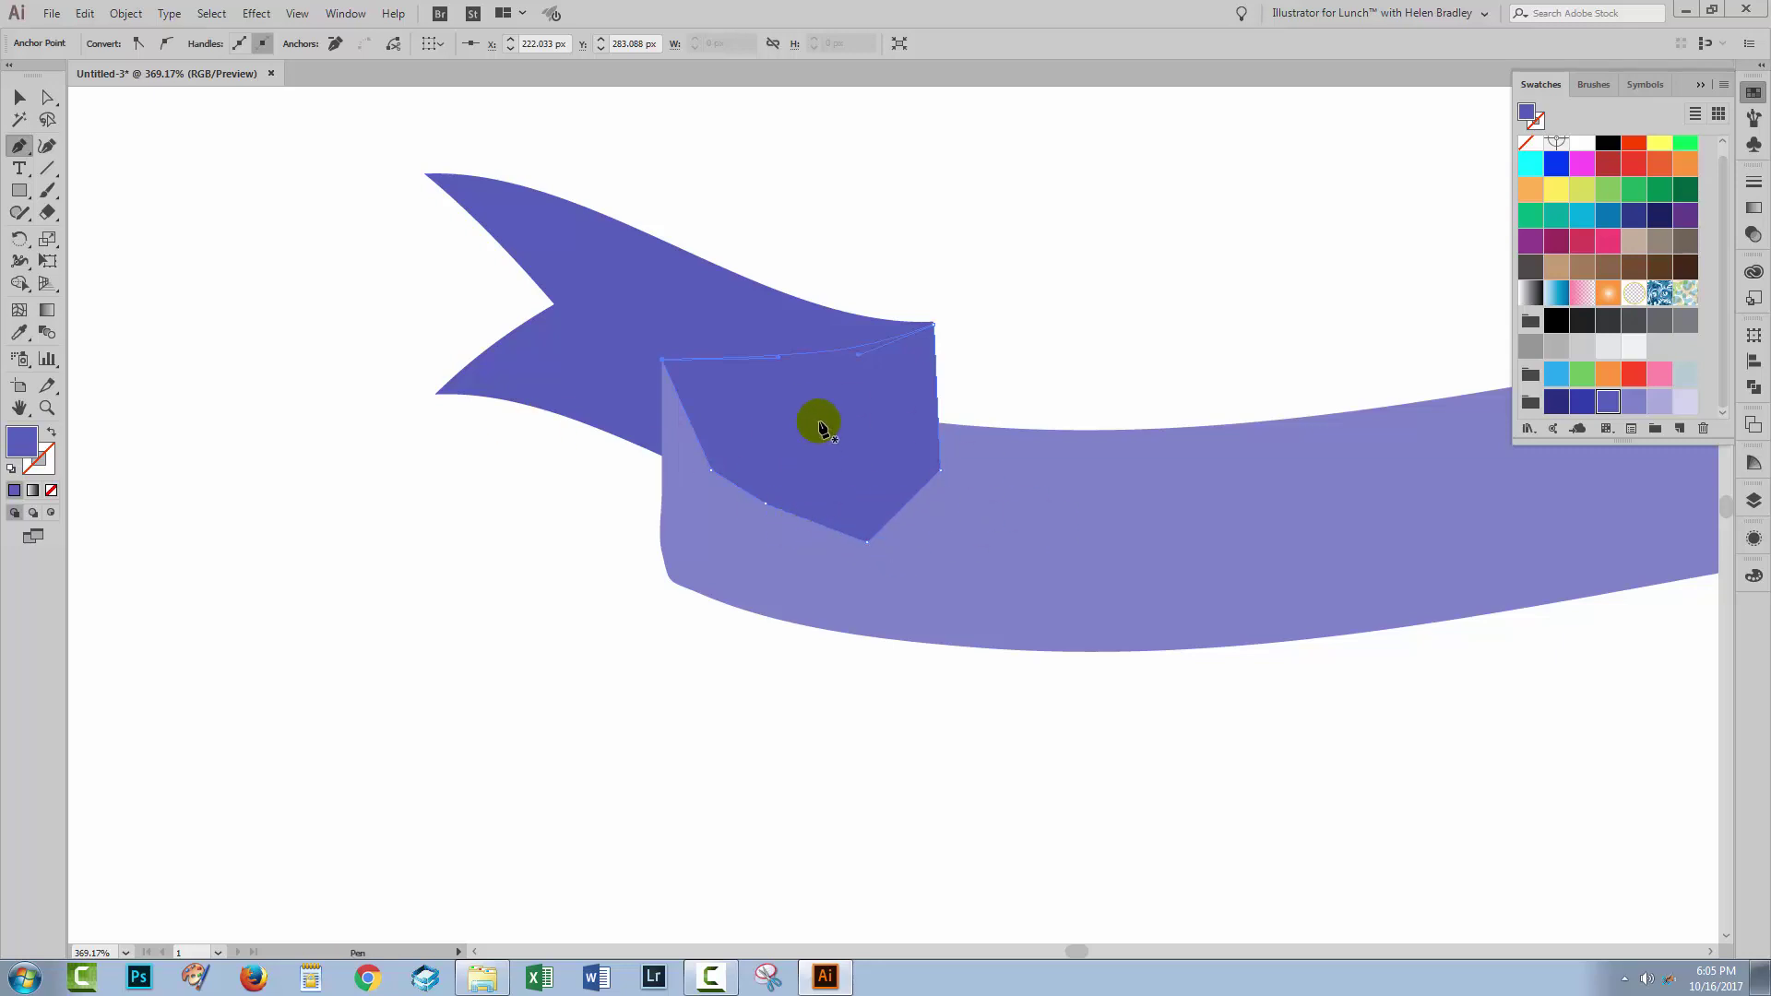
Step: Fill the left fold with the darker blue swatch, send it backward behind the ribbon, and deselect it
click(20, 97)
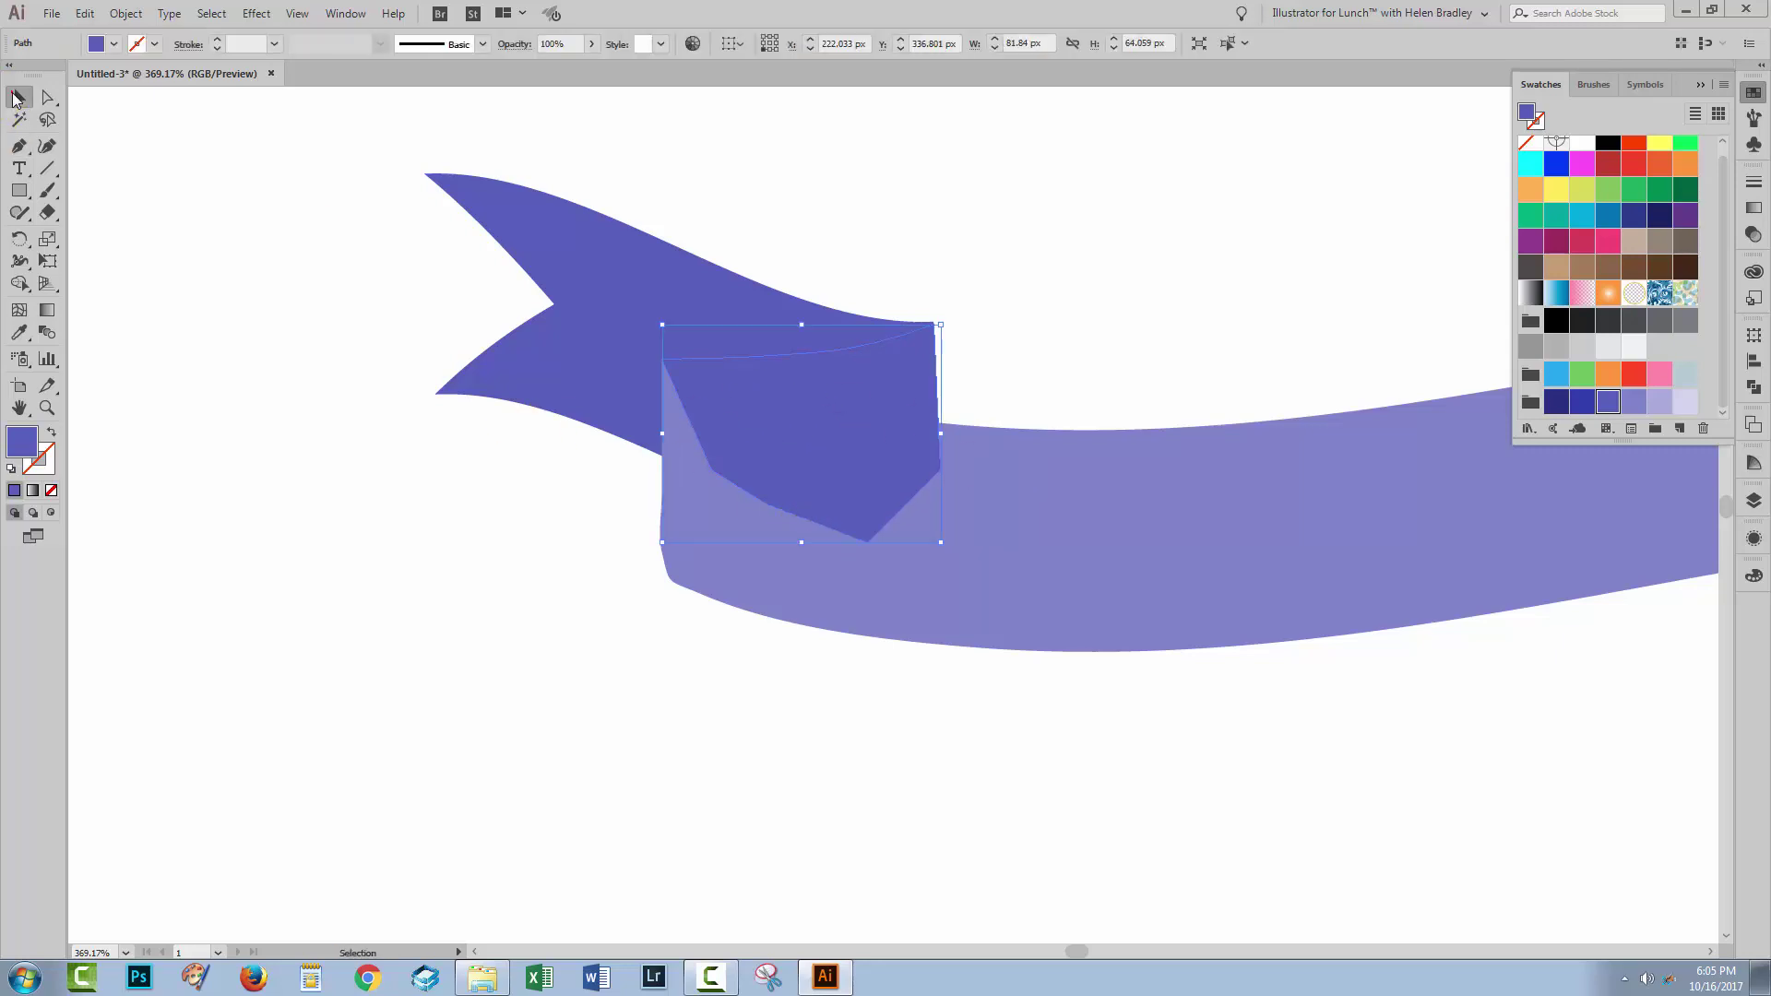
click(803, 405)
click(1582, 401)
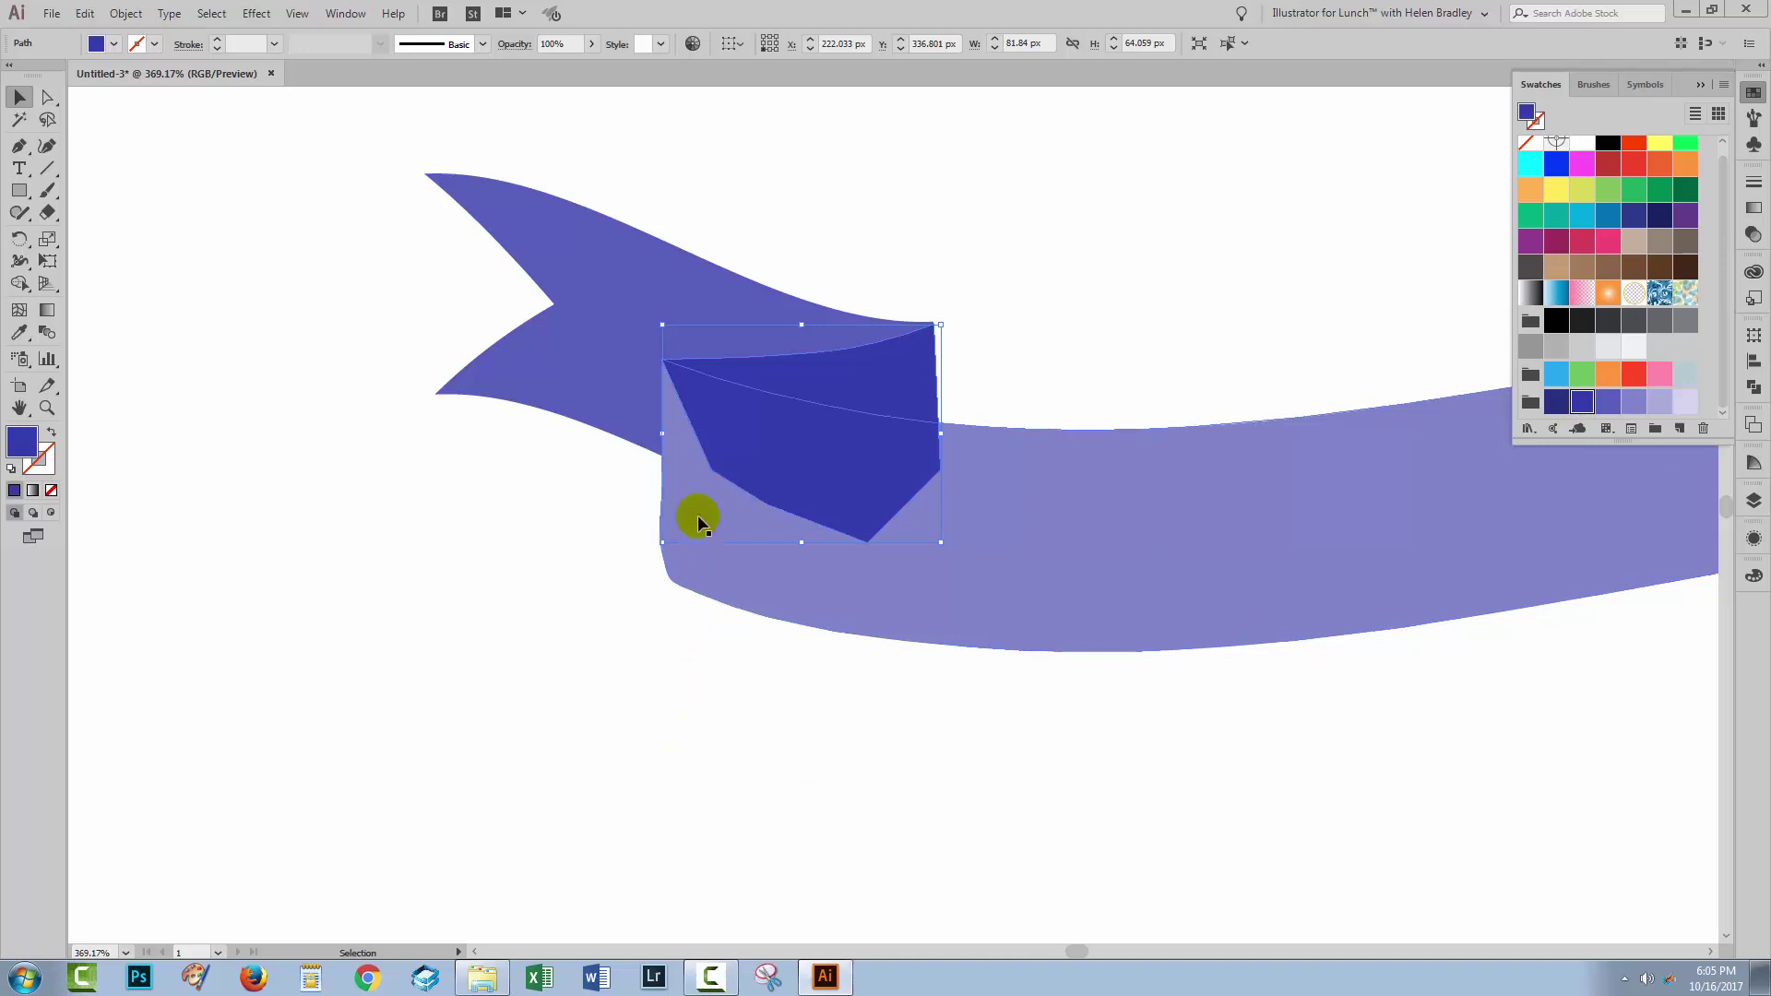
click(126, 13)
mouse_move(257, 59)
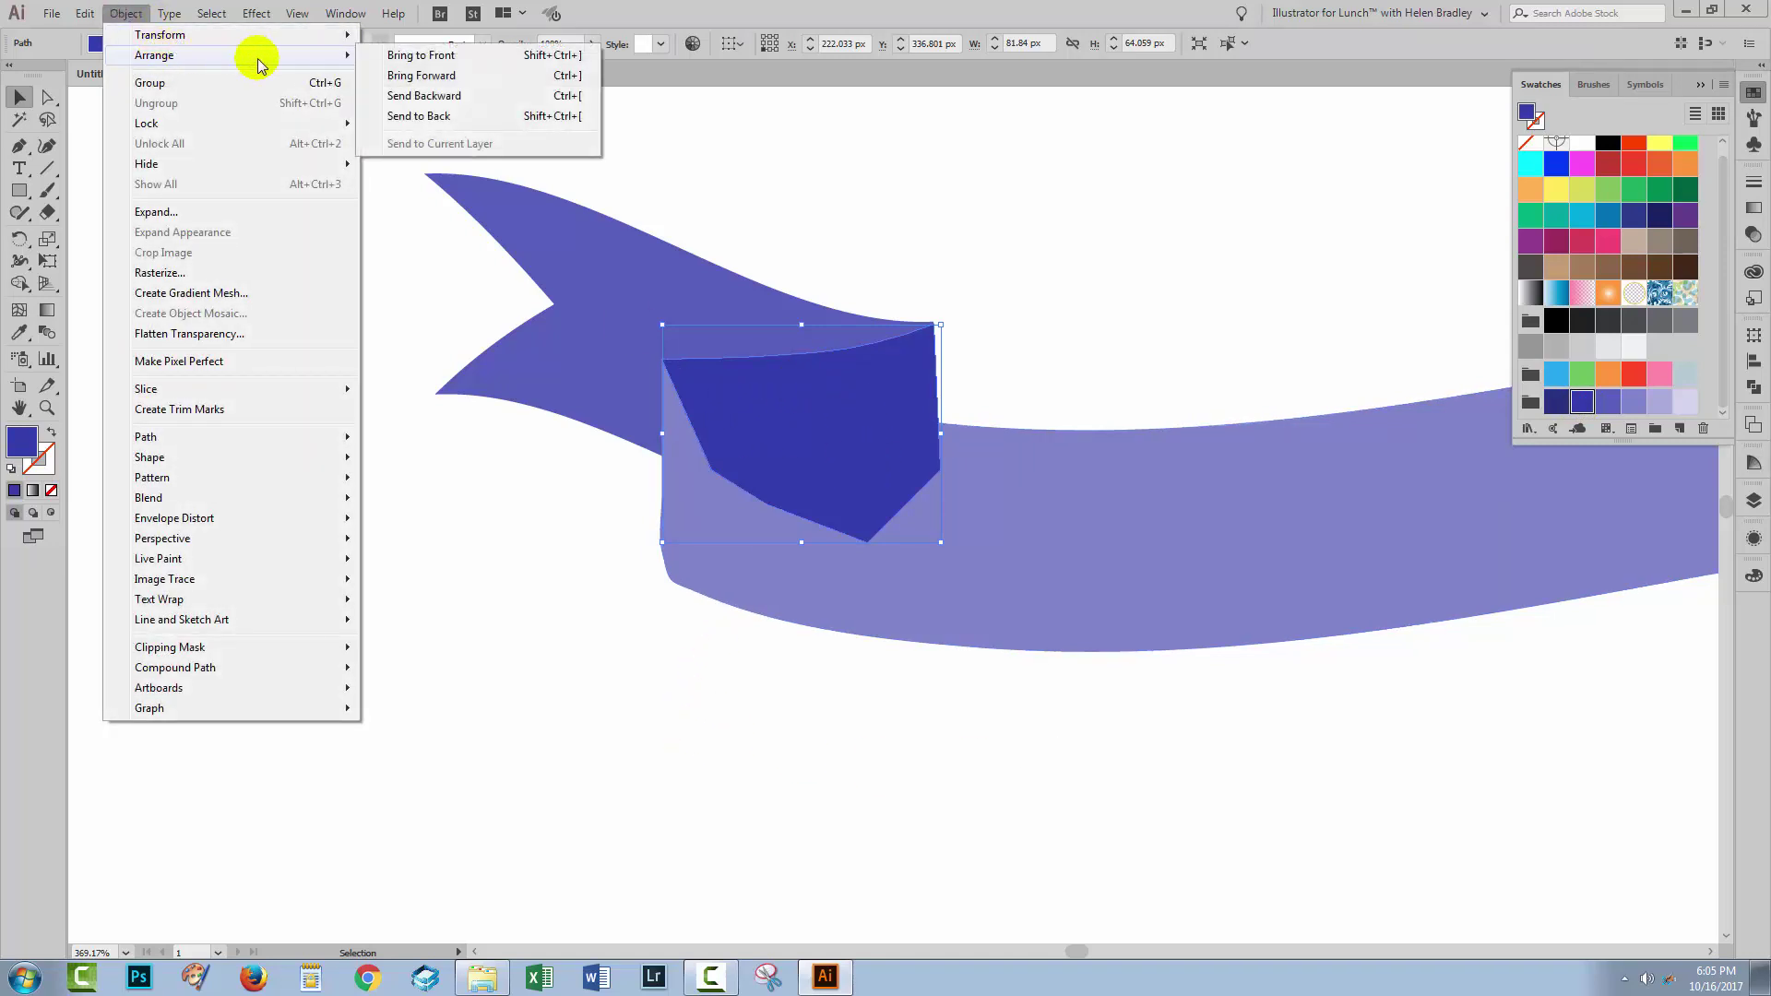
click(427, 96)
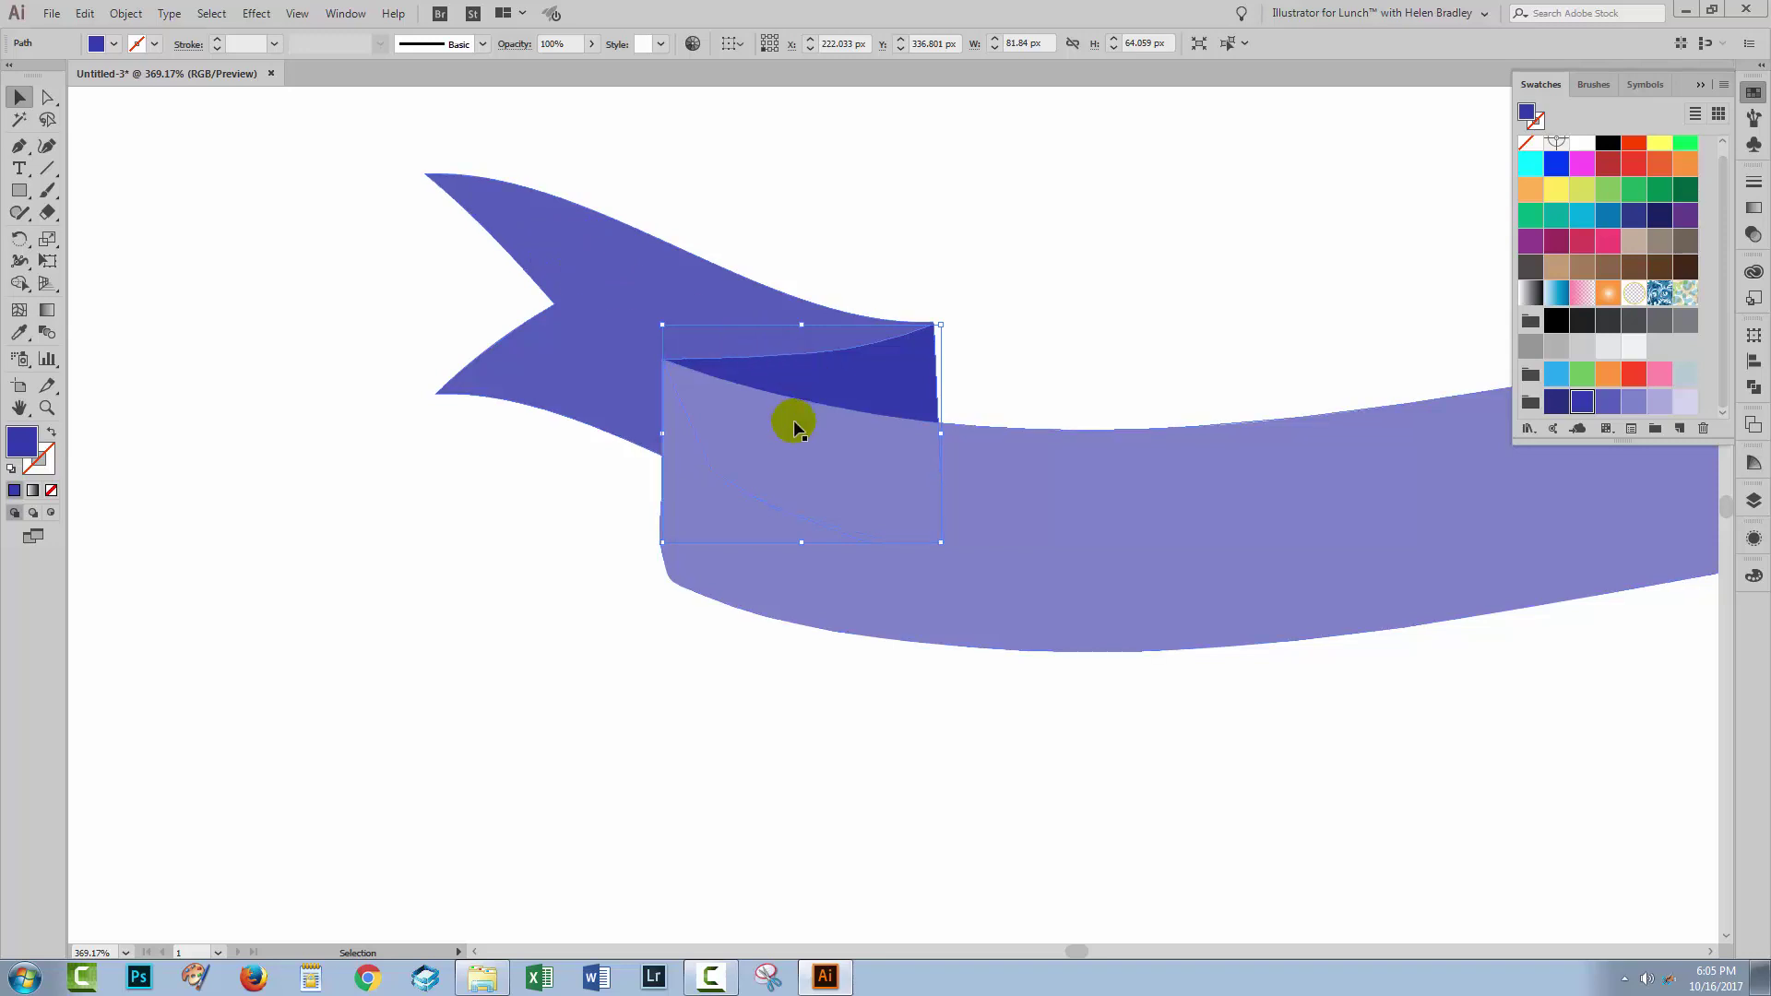
click(1046, 718)
Step: Draw the right fold's curved lower edge with the Pen tool from the right tail's inner lower corner to the ribbon's lower-right corner
drag(1455, 645, 664, 700)
drag(1264, 590, 913, 621)
drag(1159, 659, 661, 488)
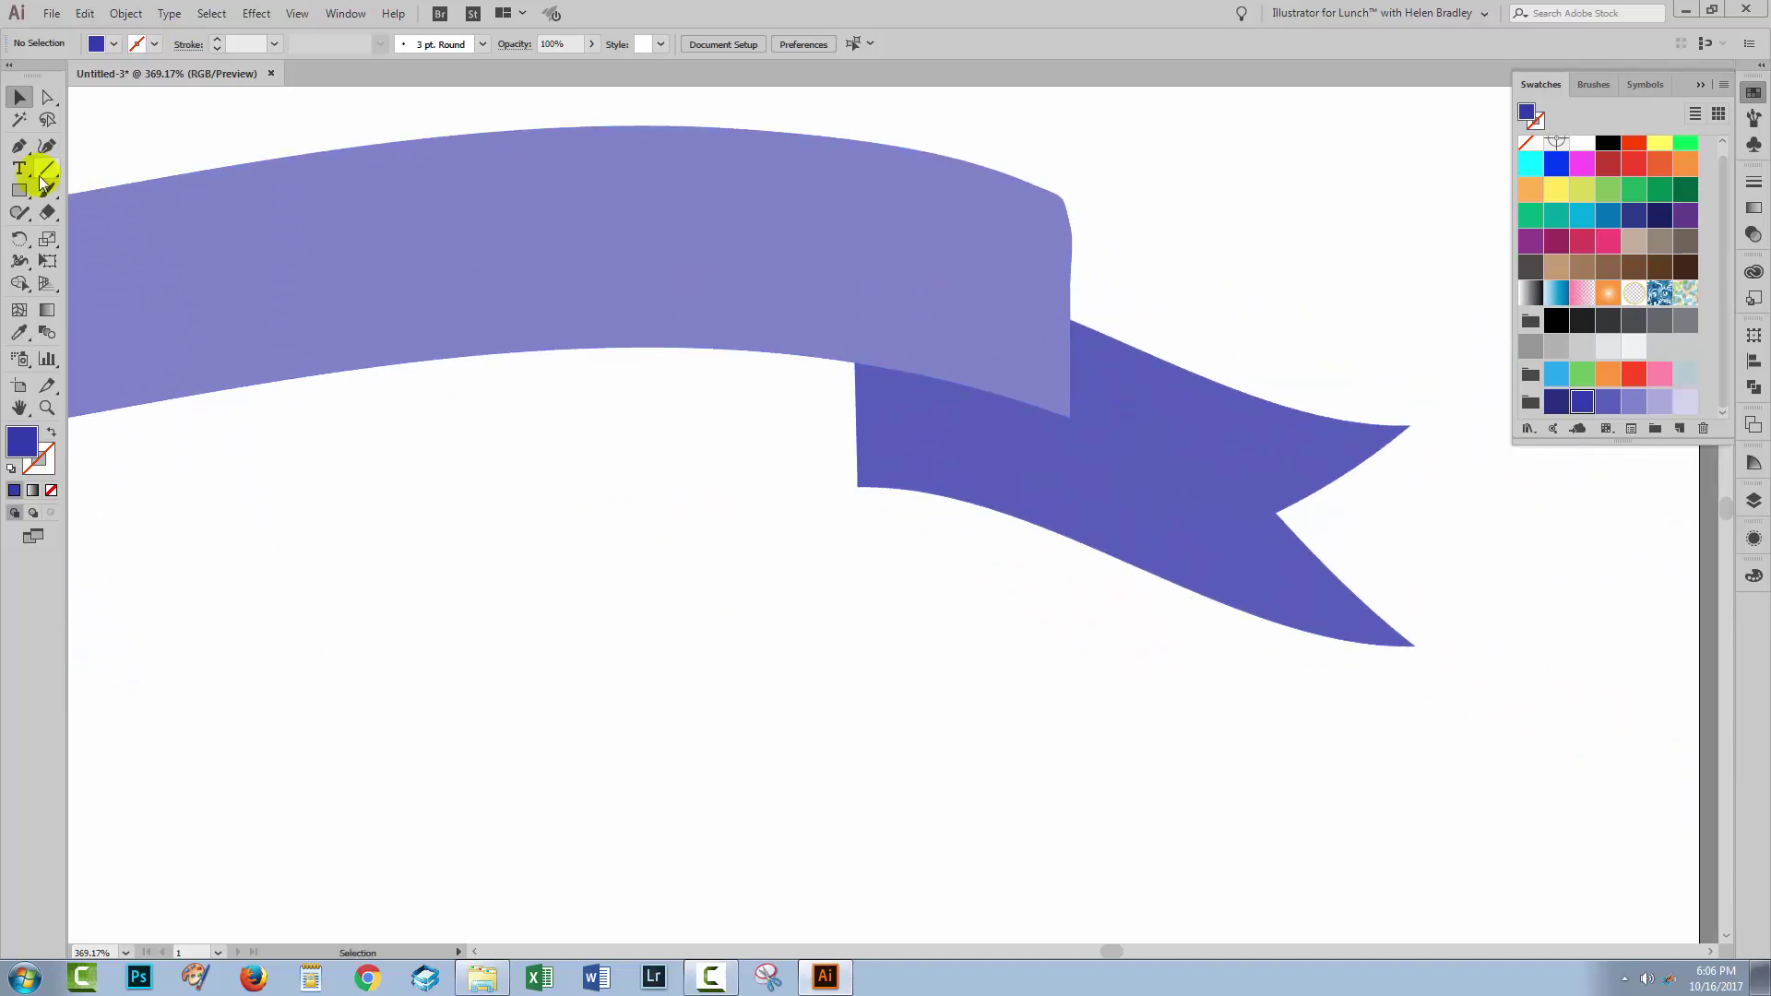
click(19, 147)
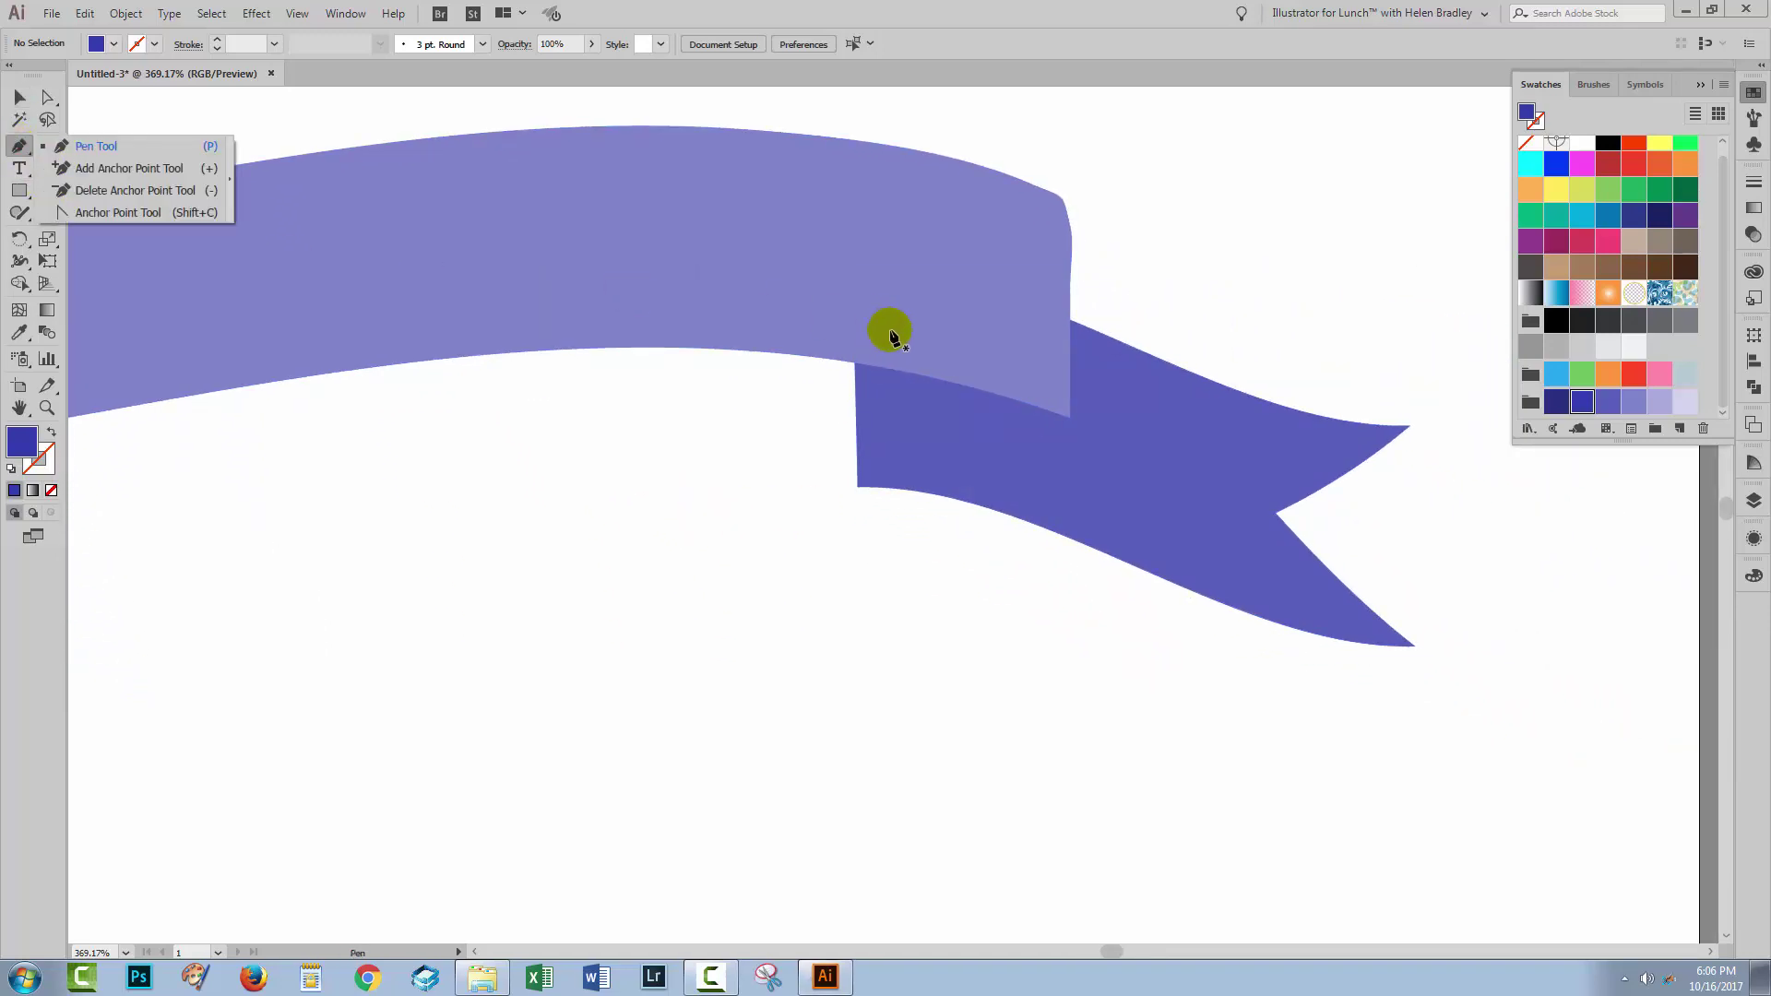
click(857, 493)
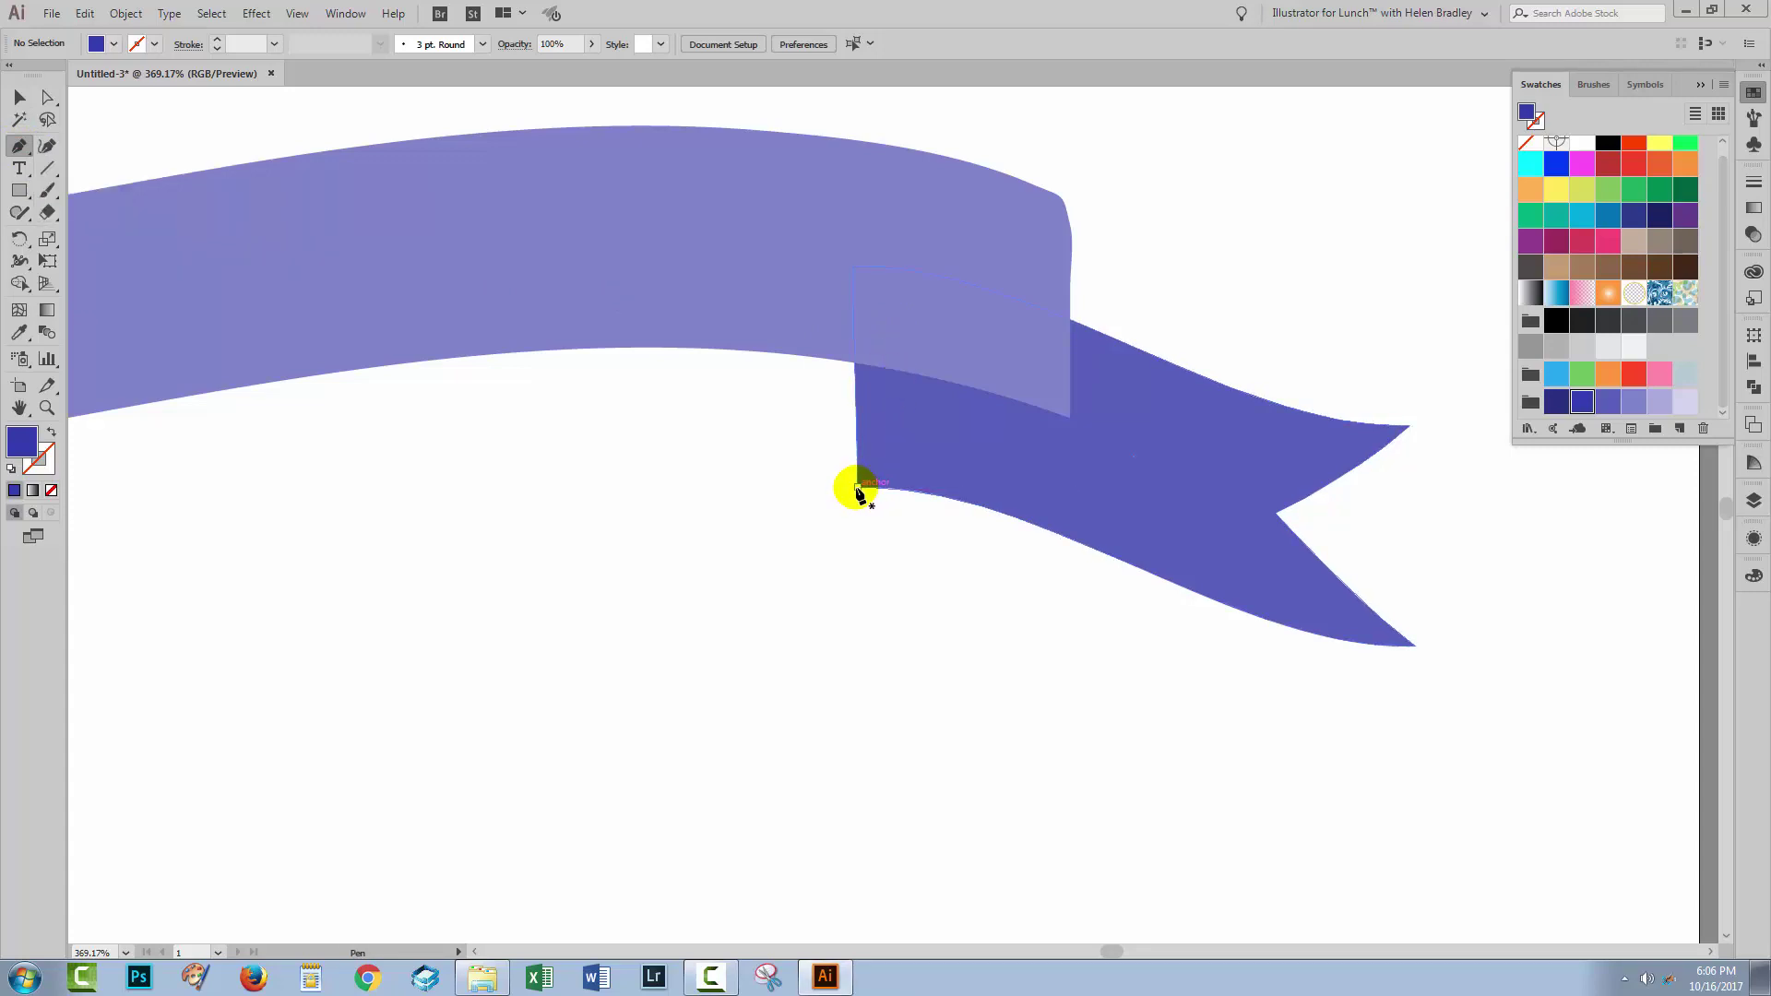
drag(856, 489, 959, 419)
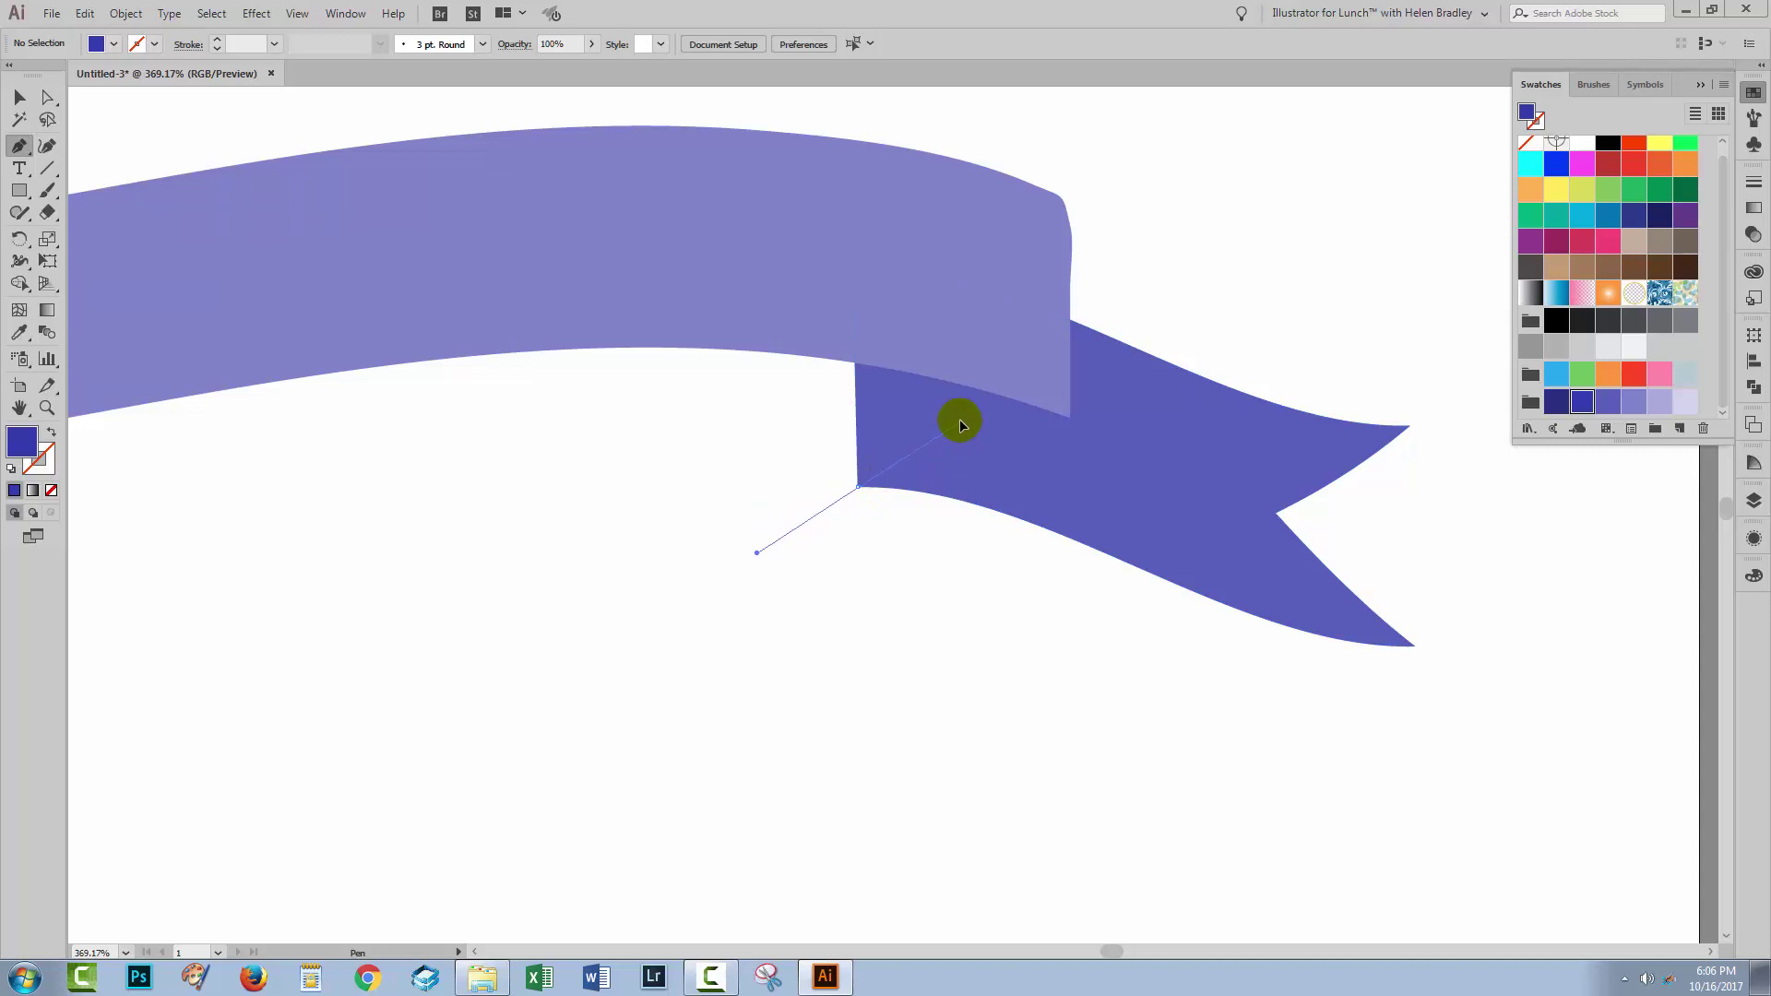
drag(959, 425, 1070, 419)
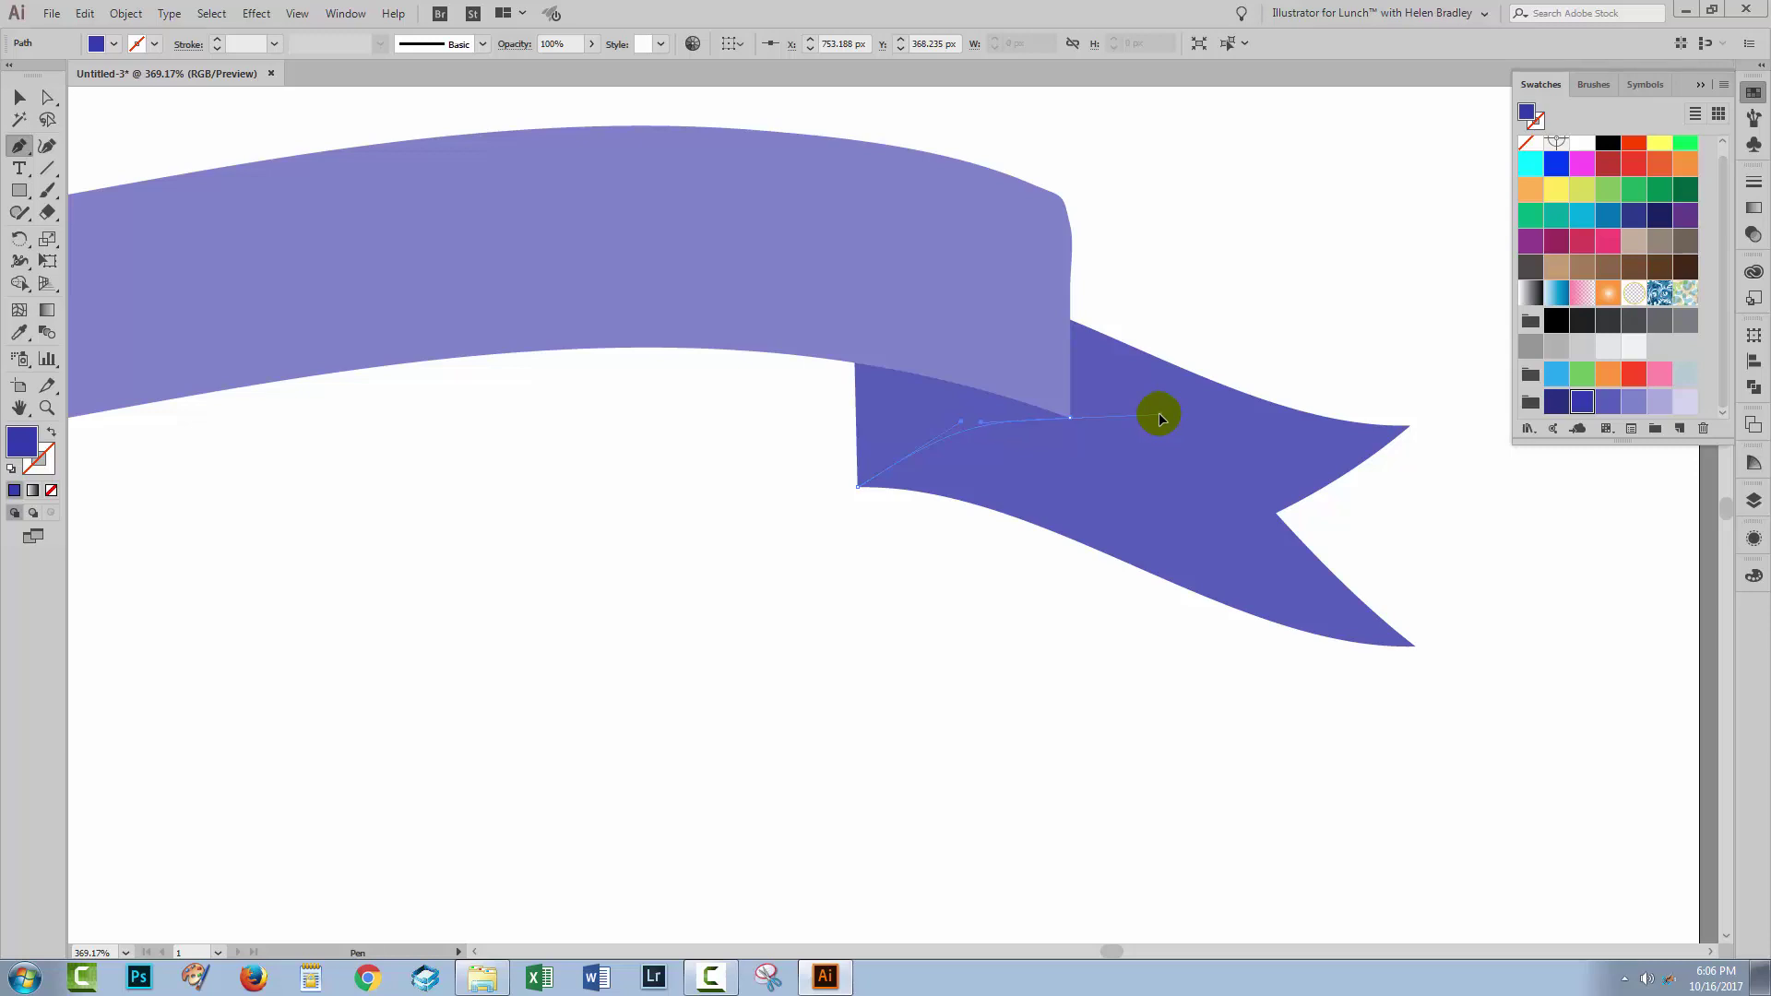
Step: Close the right fold shape with points up the ribbon's end, across the ribbon, and down the tail's inner edge to the start
click(1070, 339)
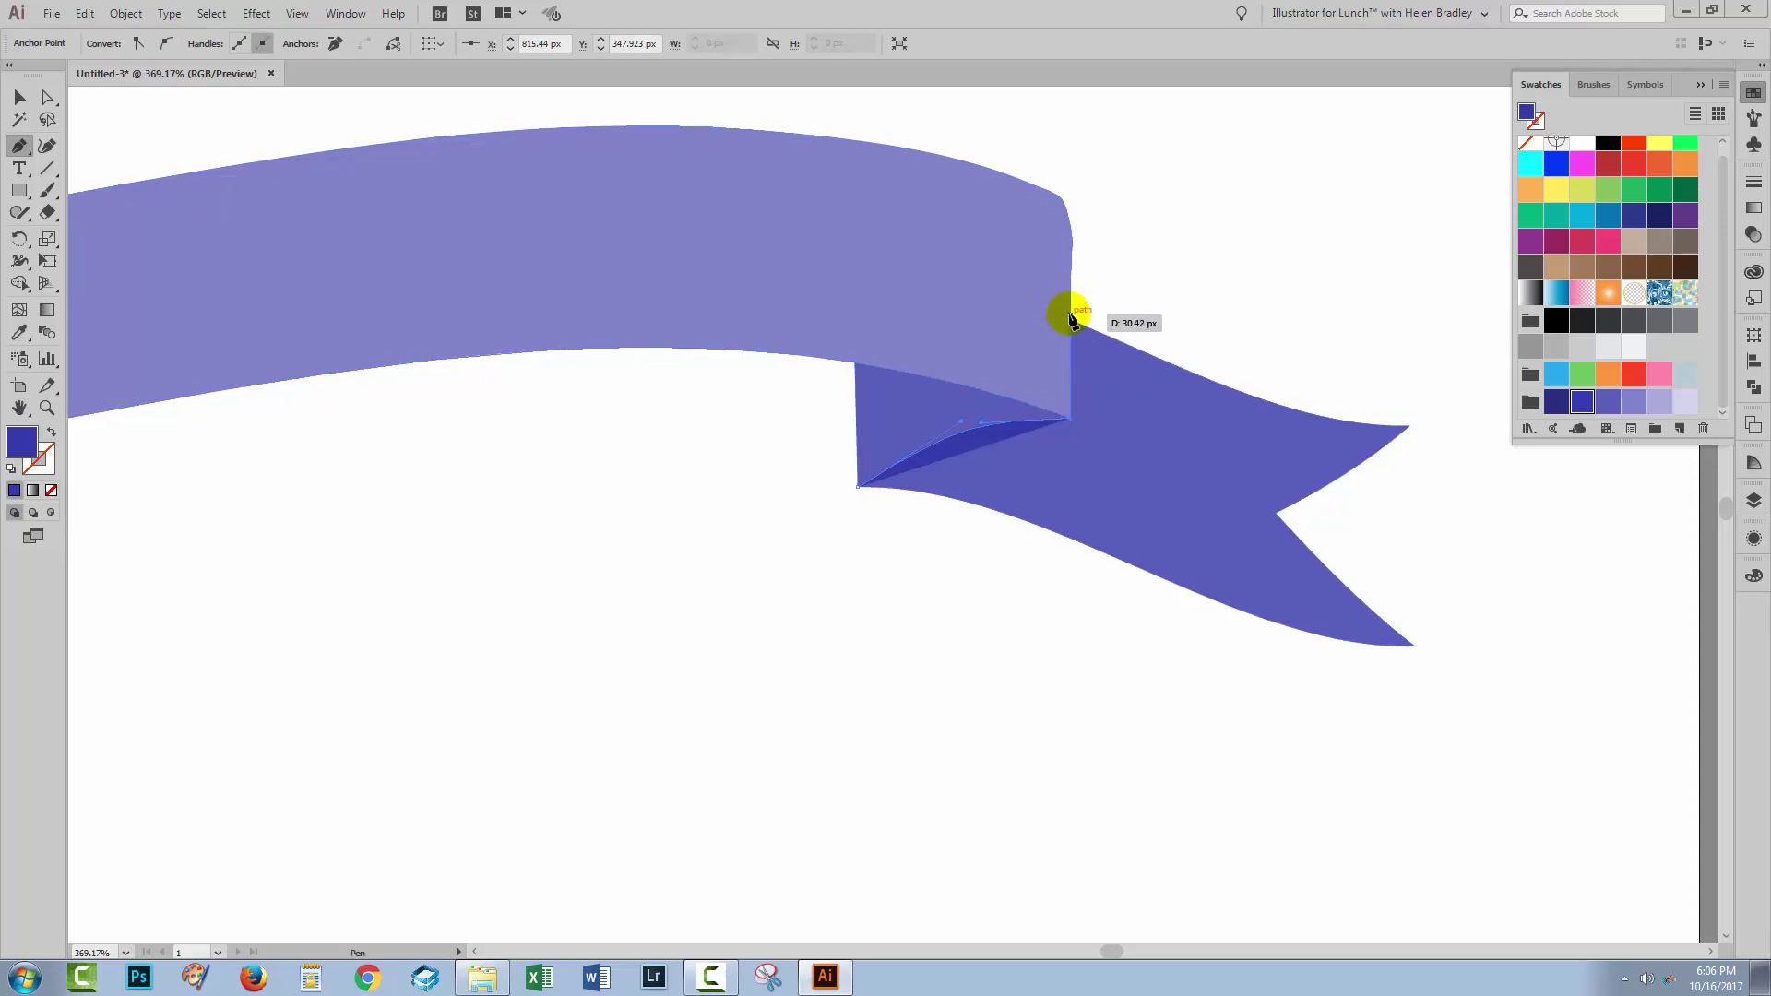
click(1070, 311)
click(867, 221)
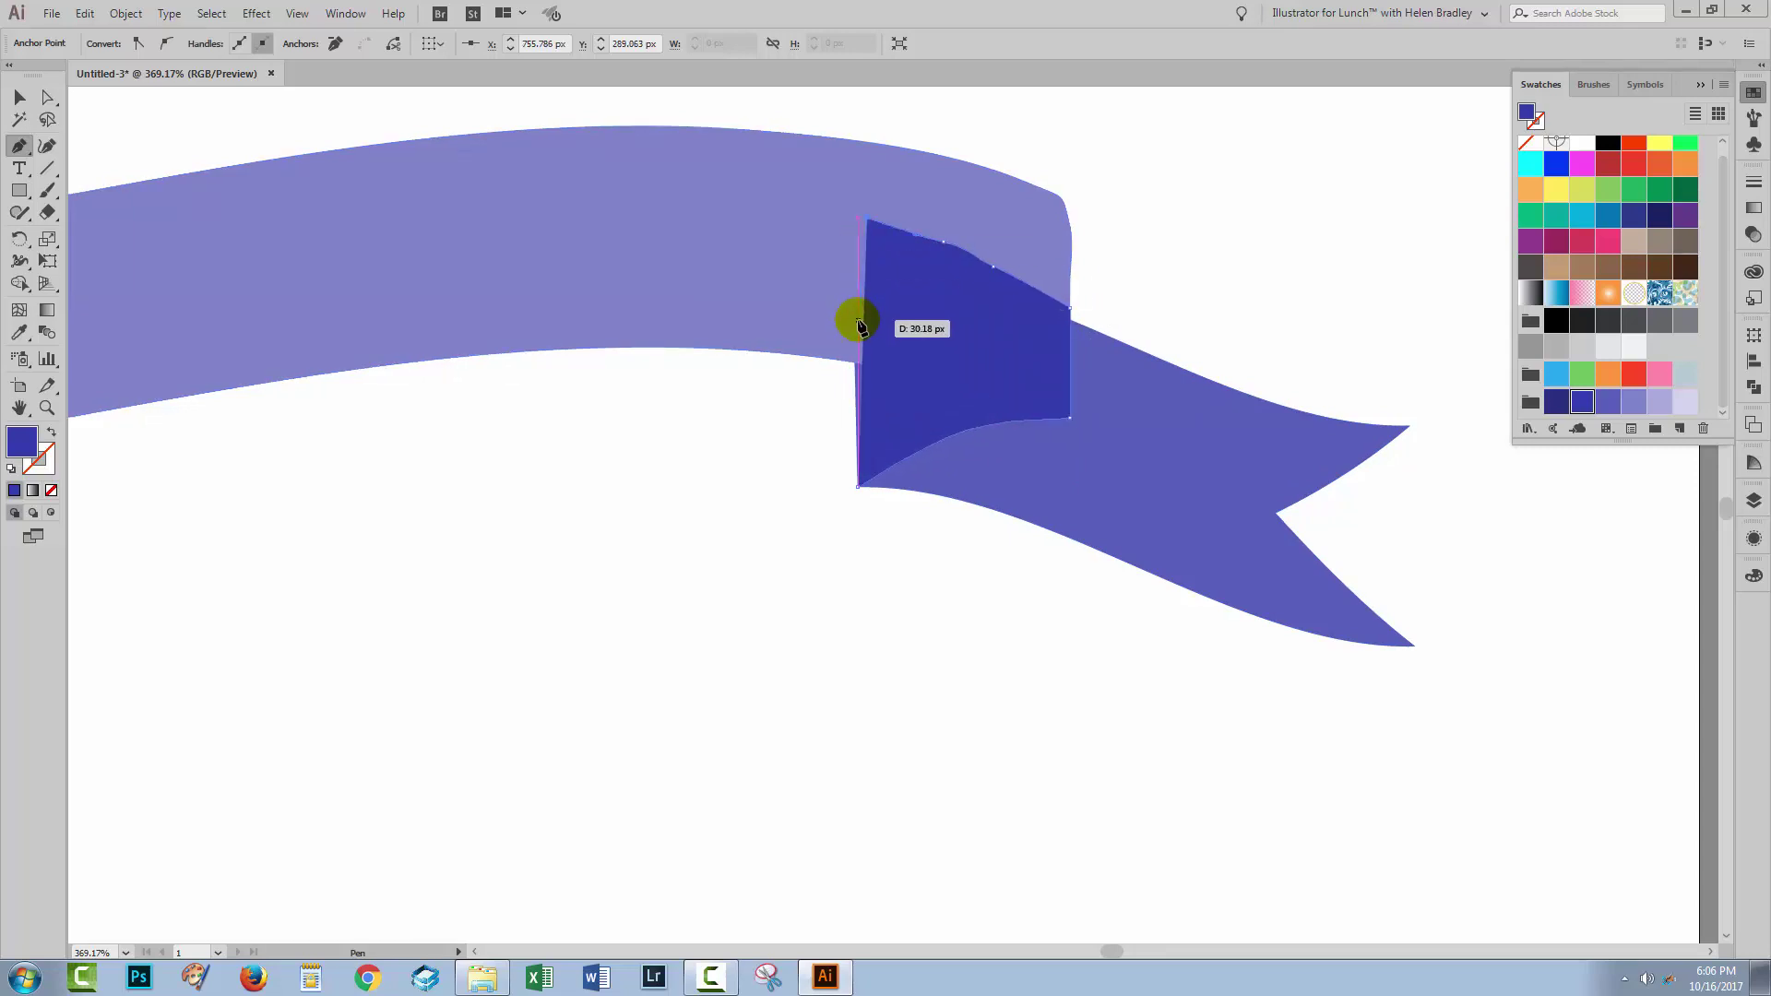
click(857, 369)
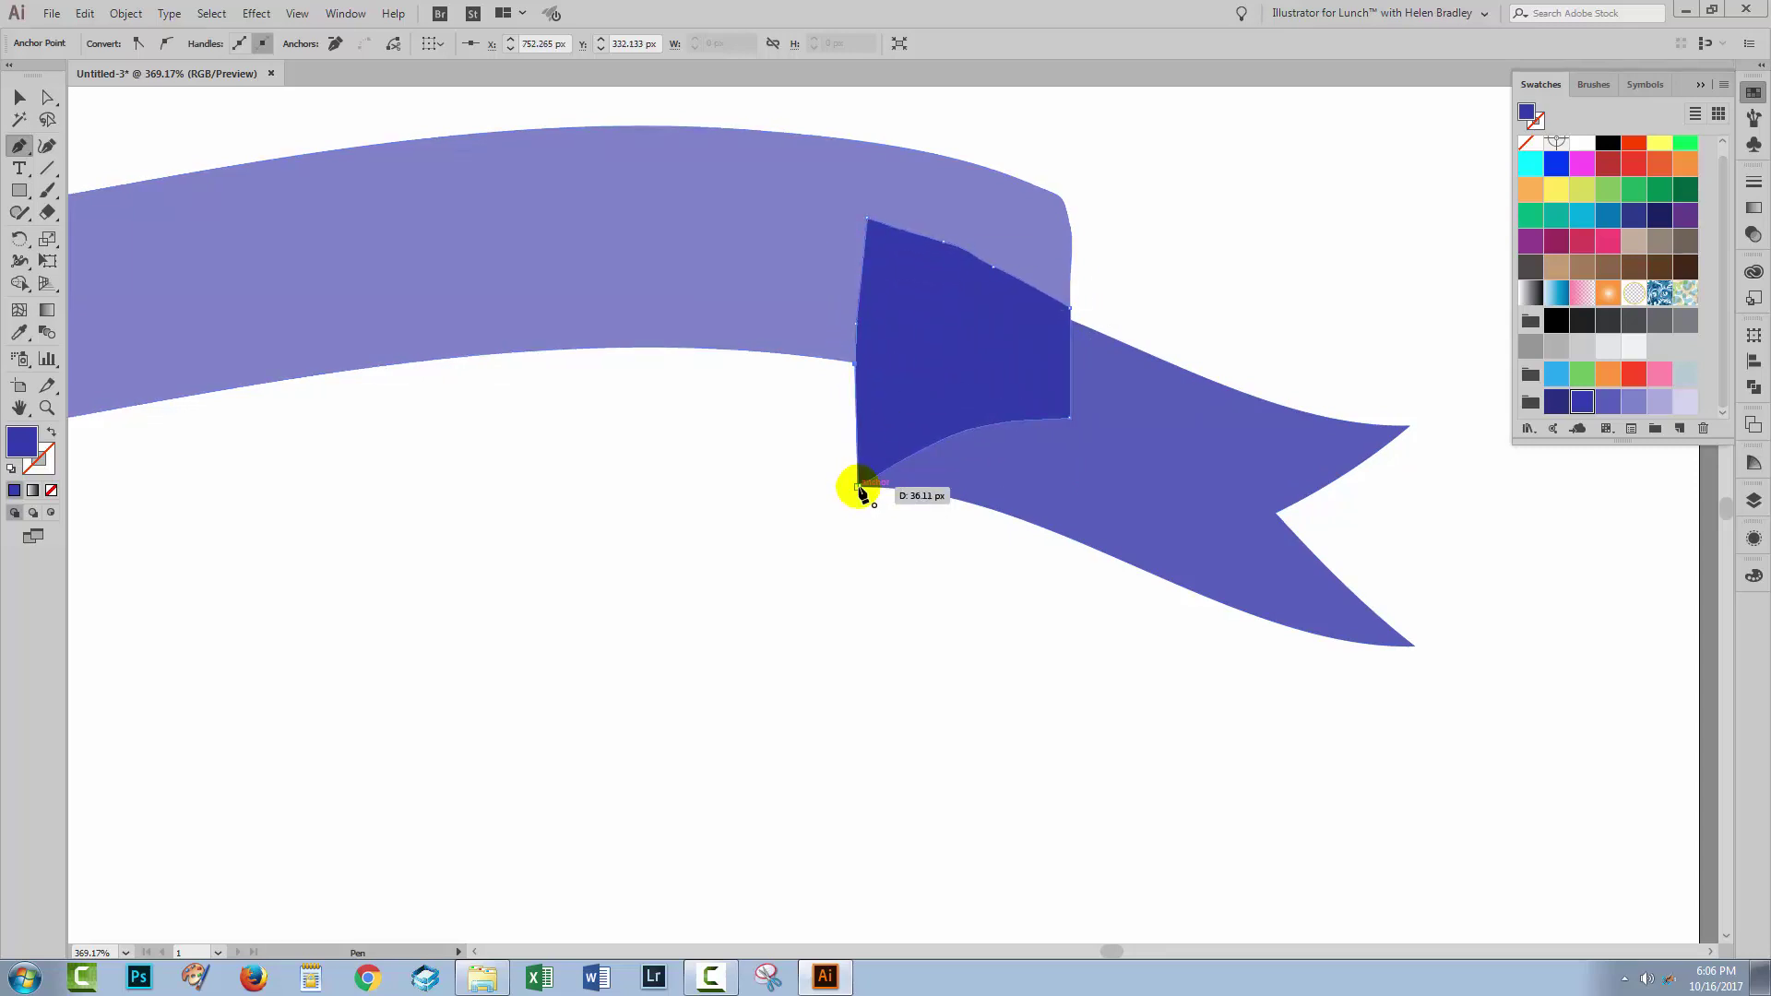
drag(857, 484, 1001, 350)
Step: Send the right fold backward so it sits behind the ribbon but in front of the tail, and deselect it
click(19, 97)
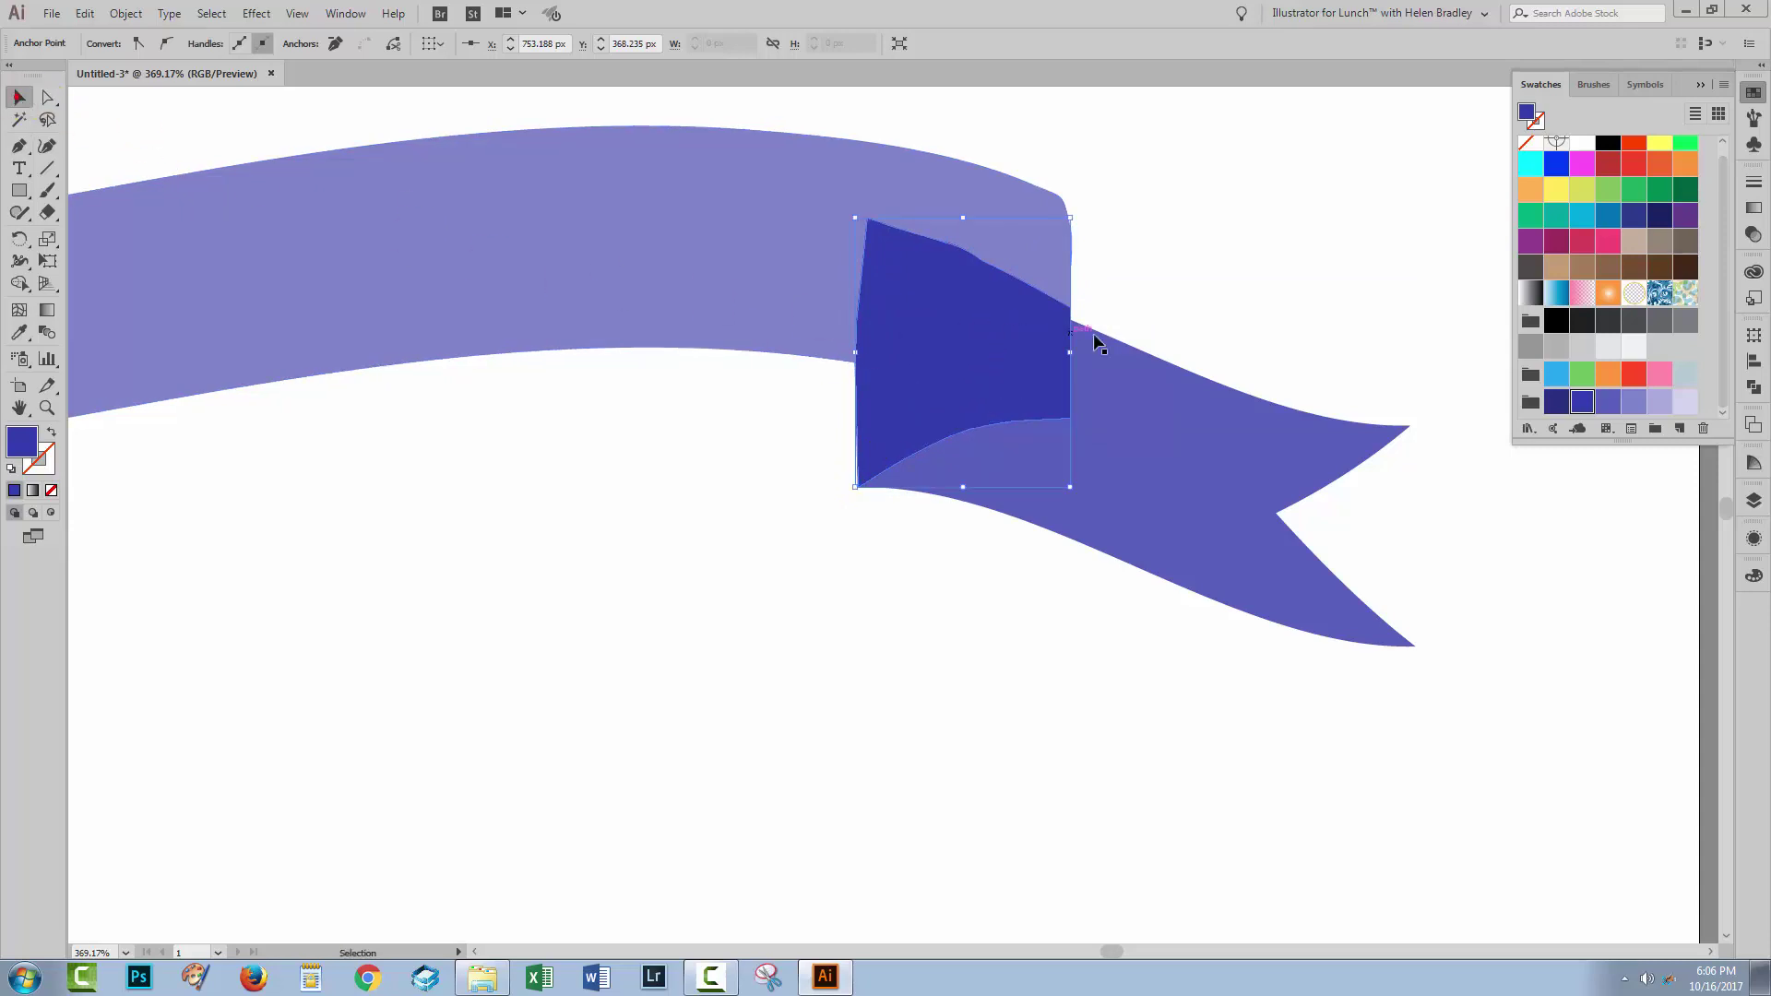
click(999, 328)
click(115, 15)
mouse_move(143, 53)
click(436, 96)
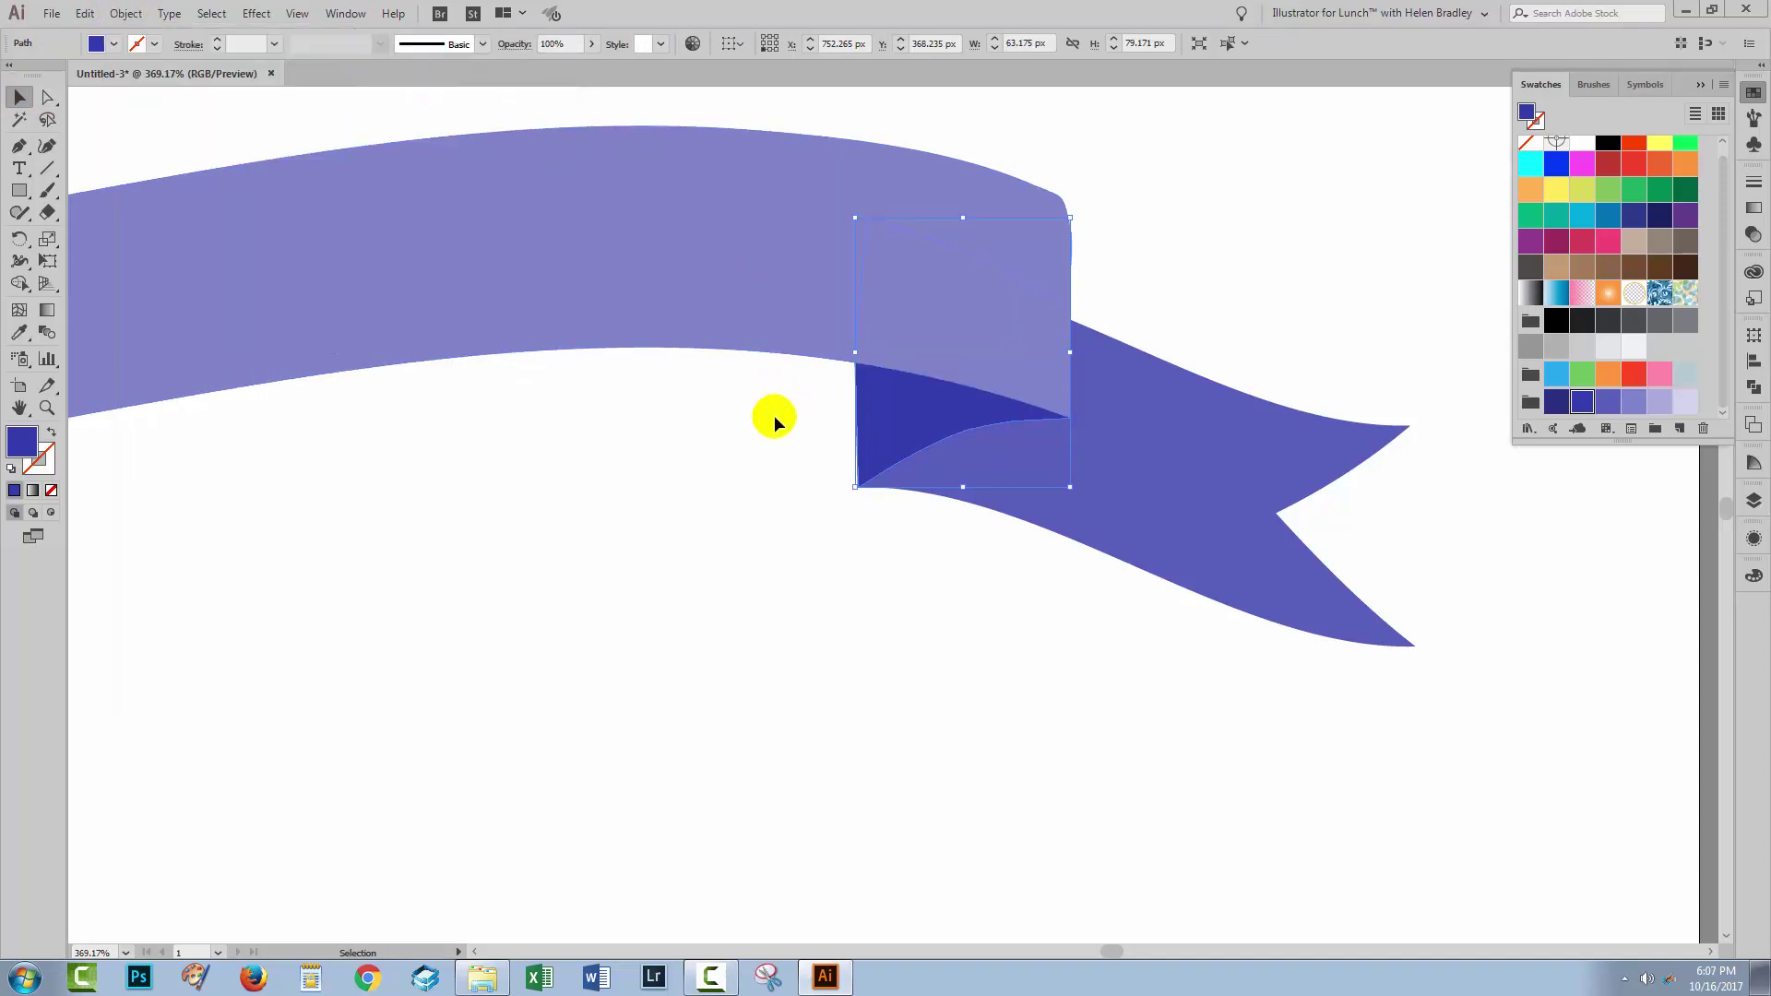
click(939, 557)
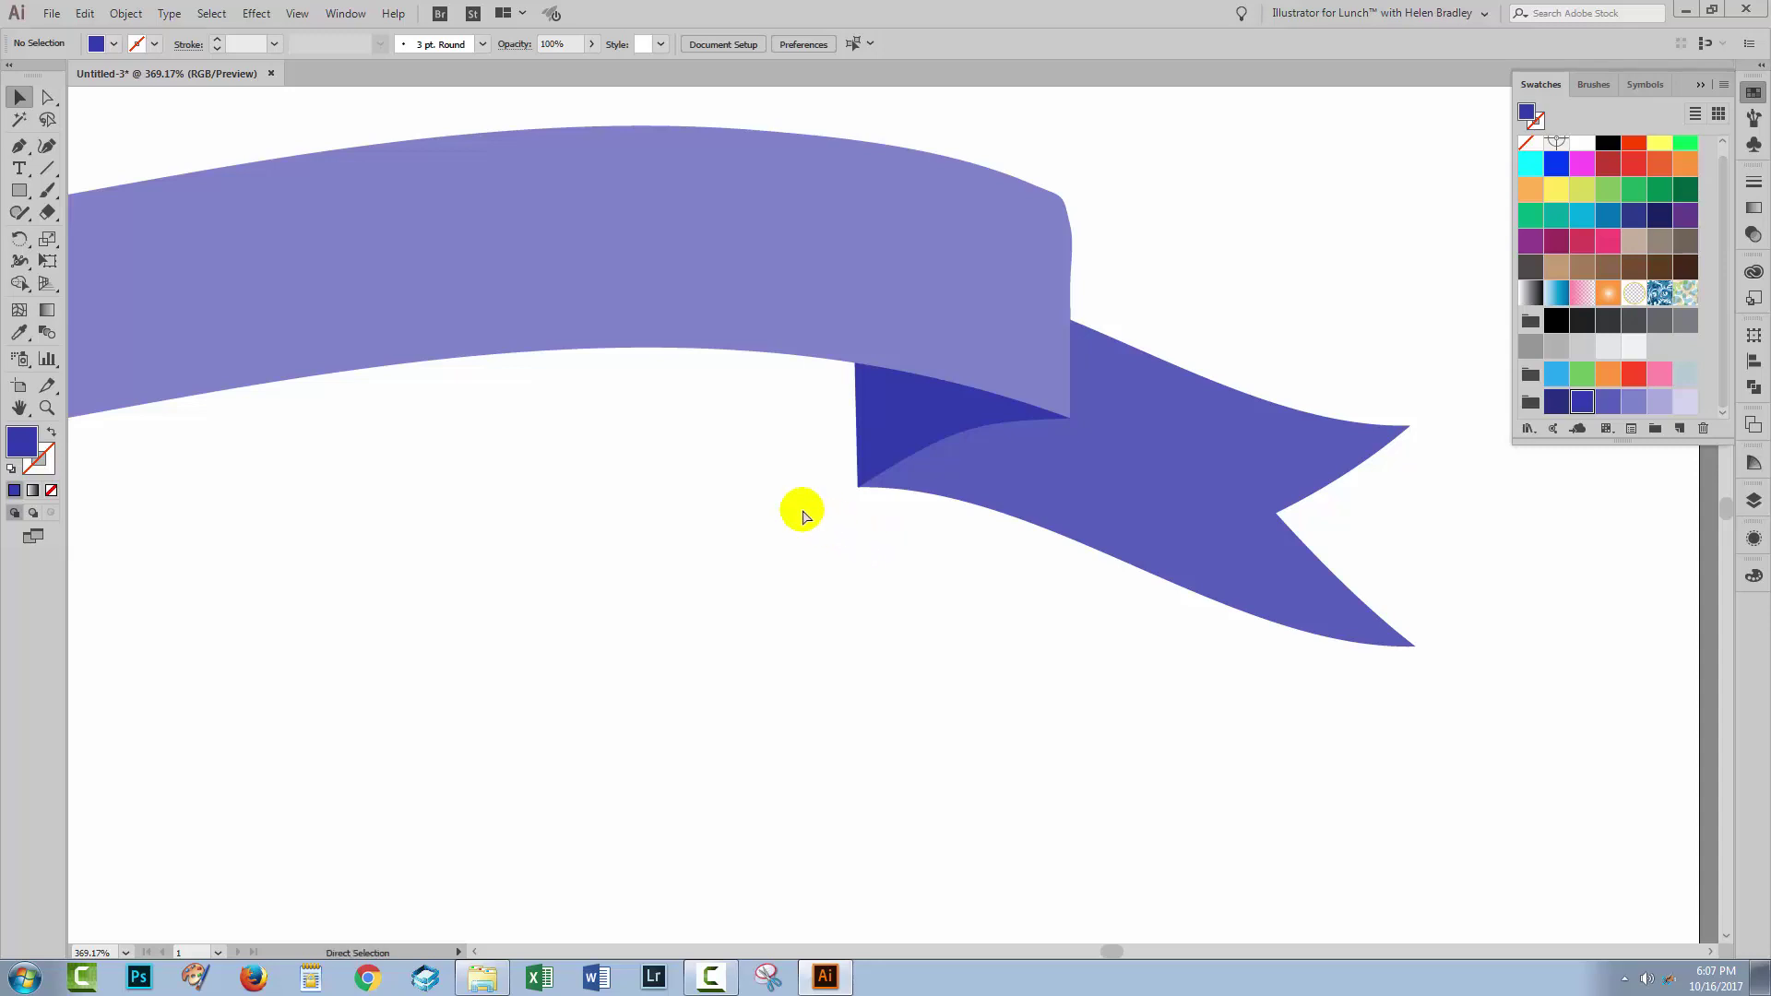
Step: Select the entire banner and set the layer list's row size to 50 pixels
key(ctrl+0)
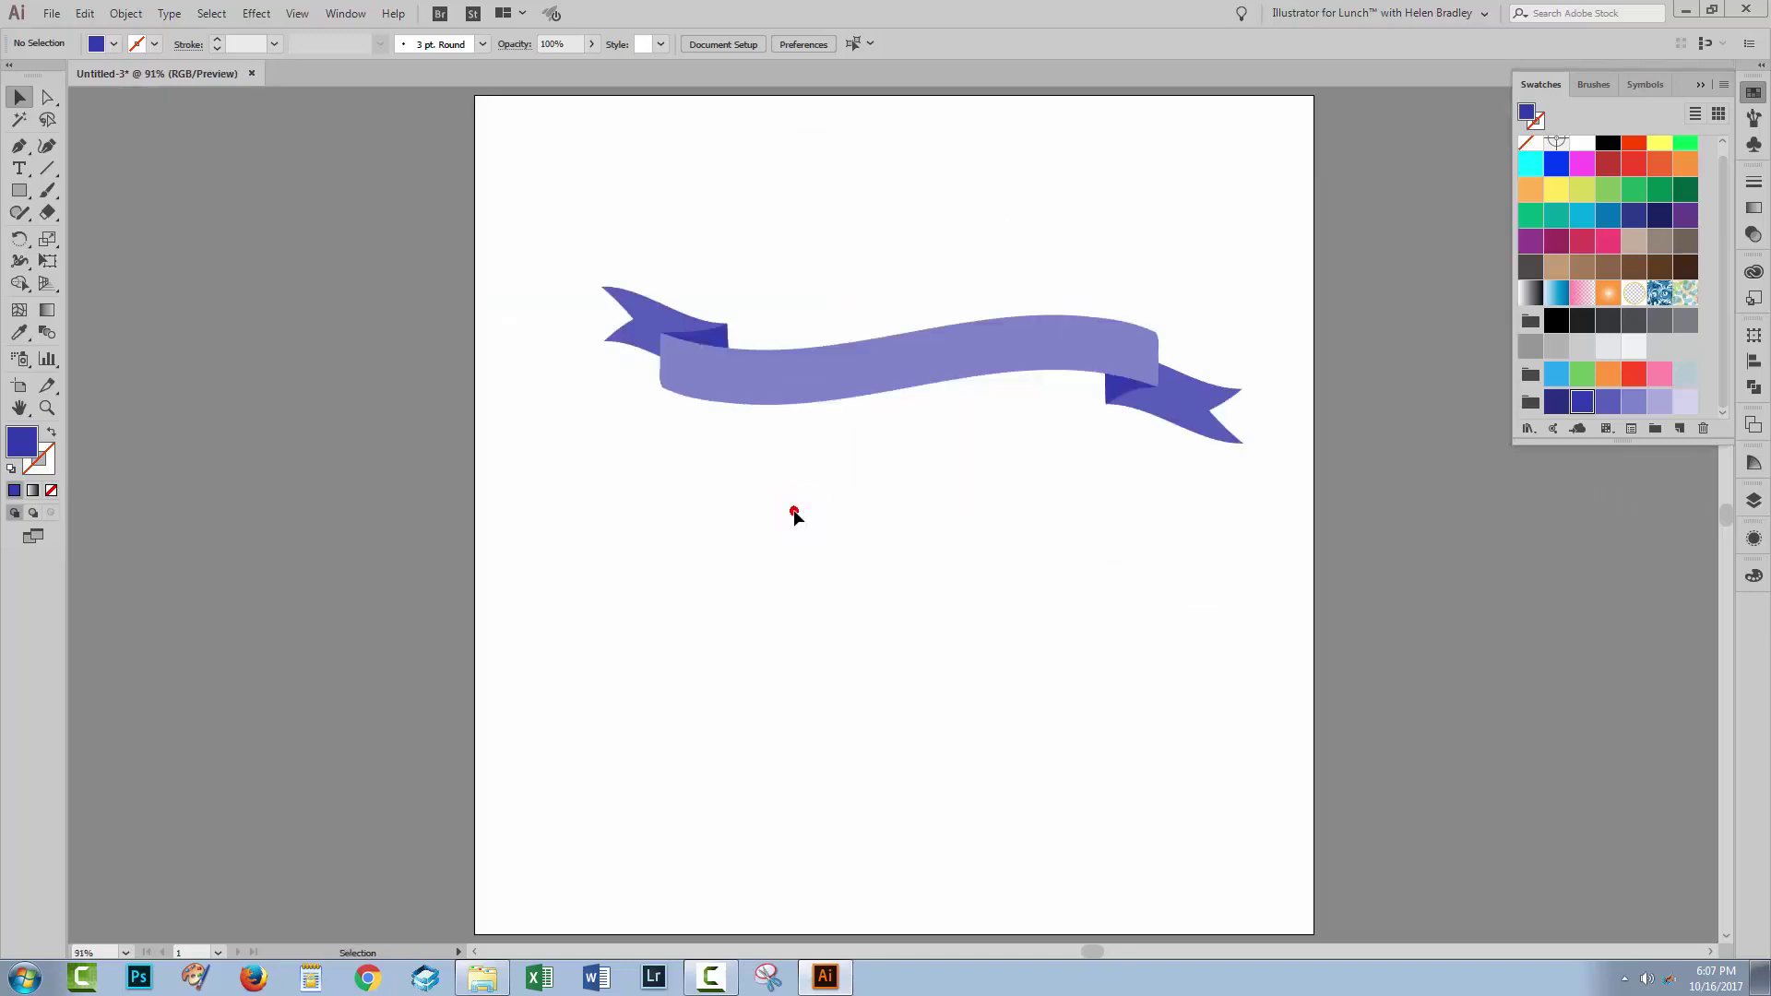
drag(564, 231, 1309, 487)
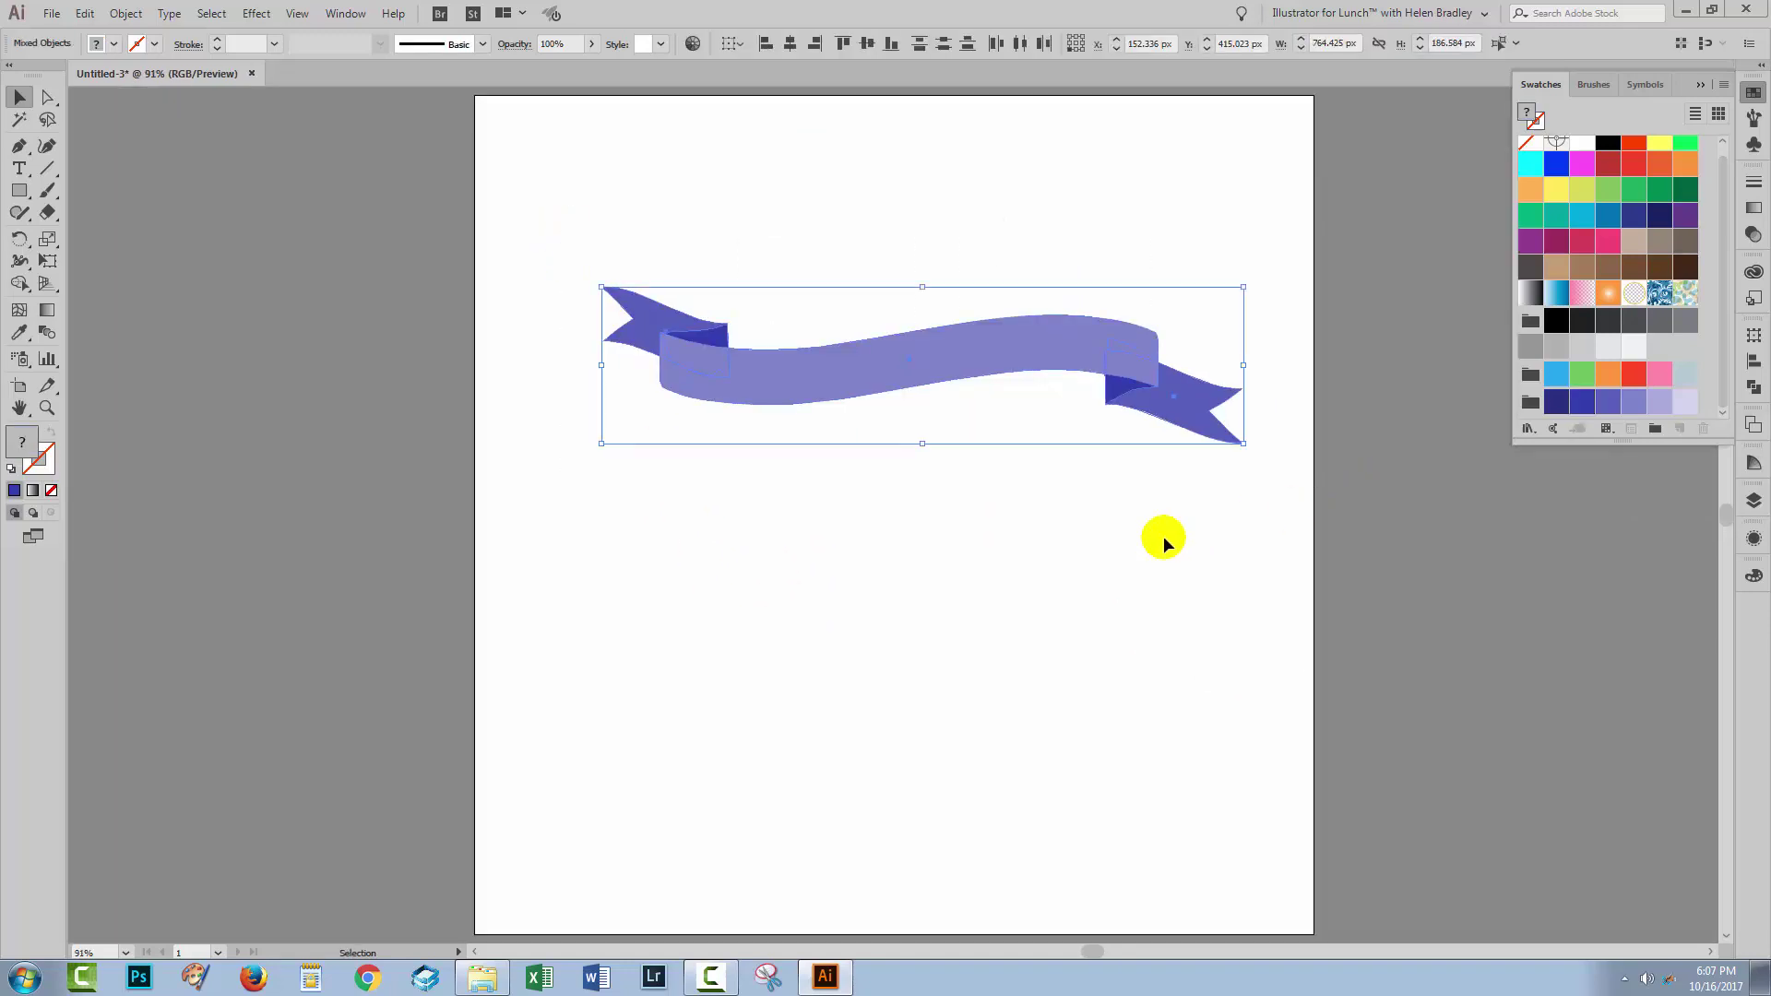
click(1753, 500)
drag(1538, 503, 1292, 166)
drag(1481, 327, 1501, 473)
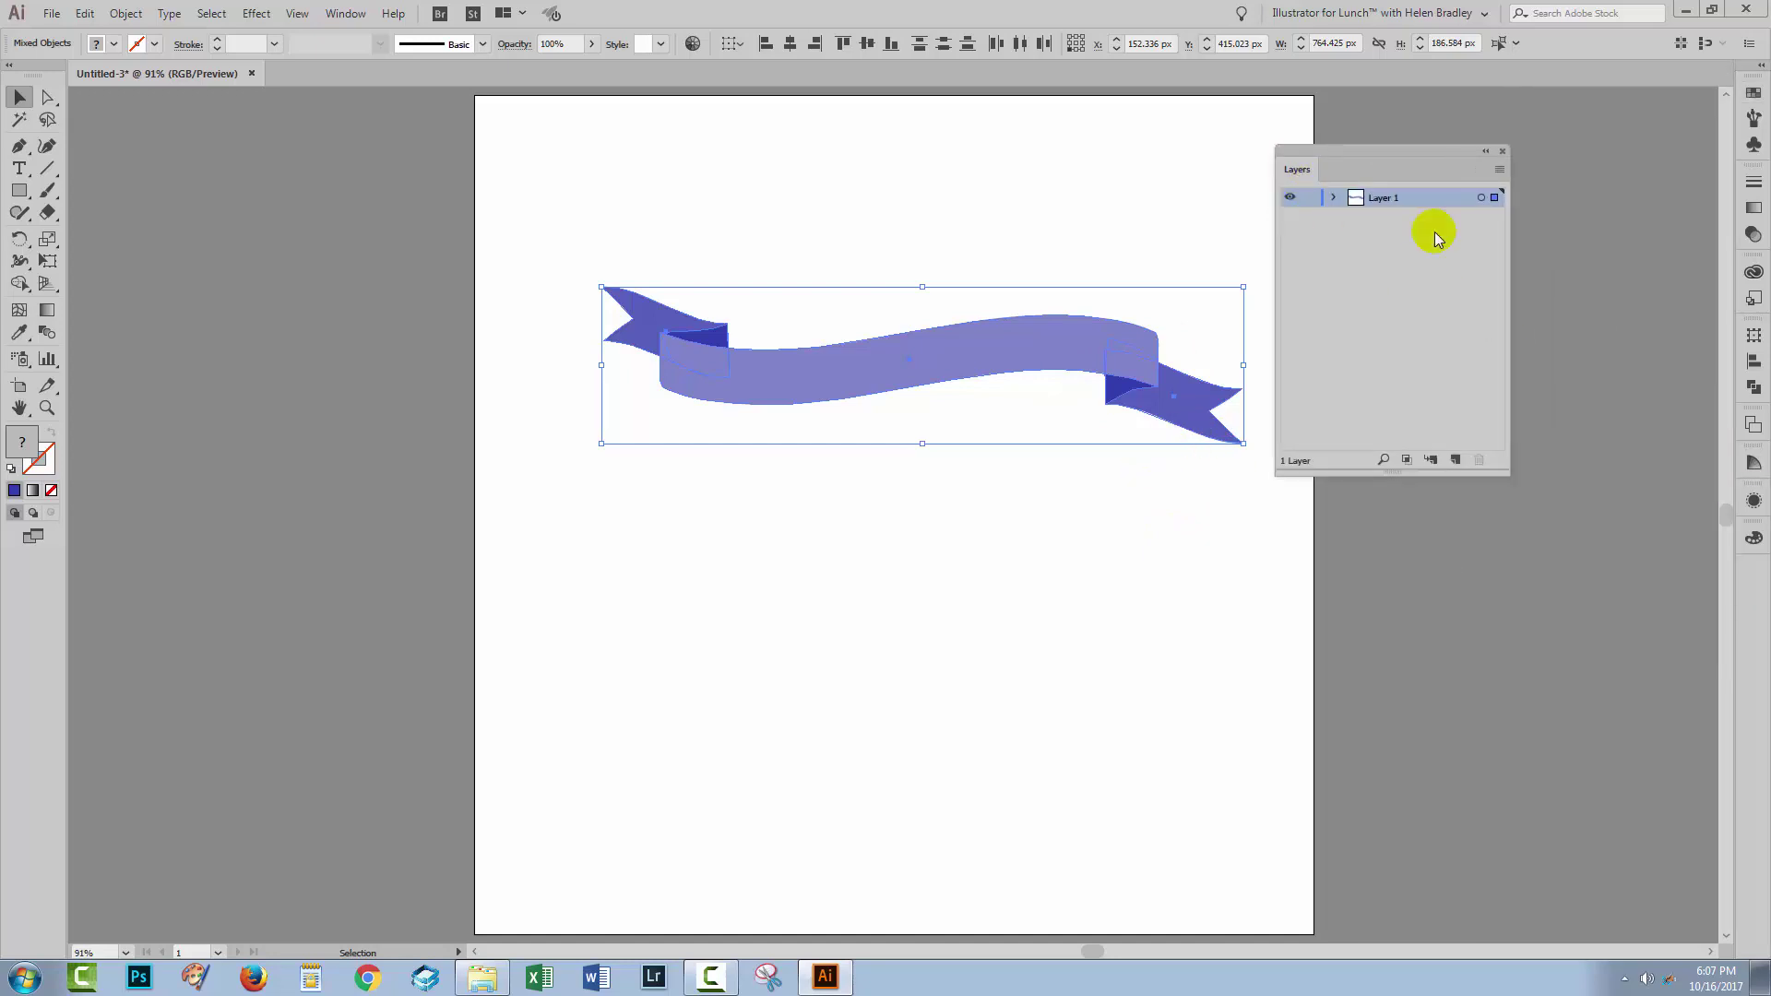
click(1499, 168)
click(1577, 641)
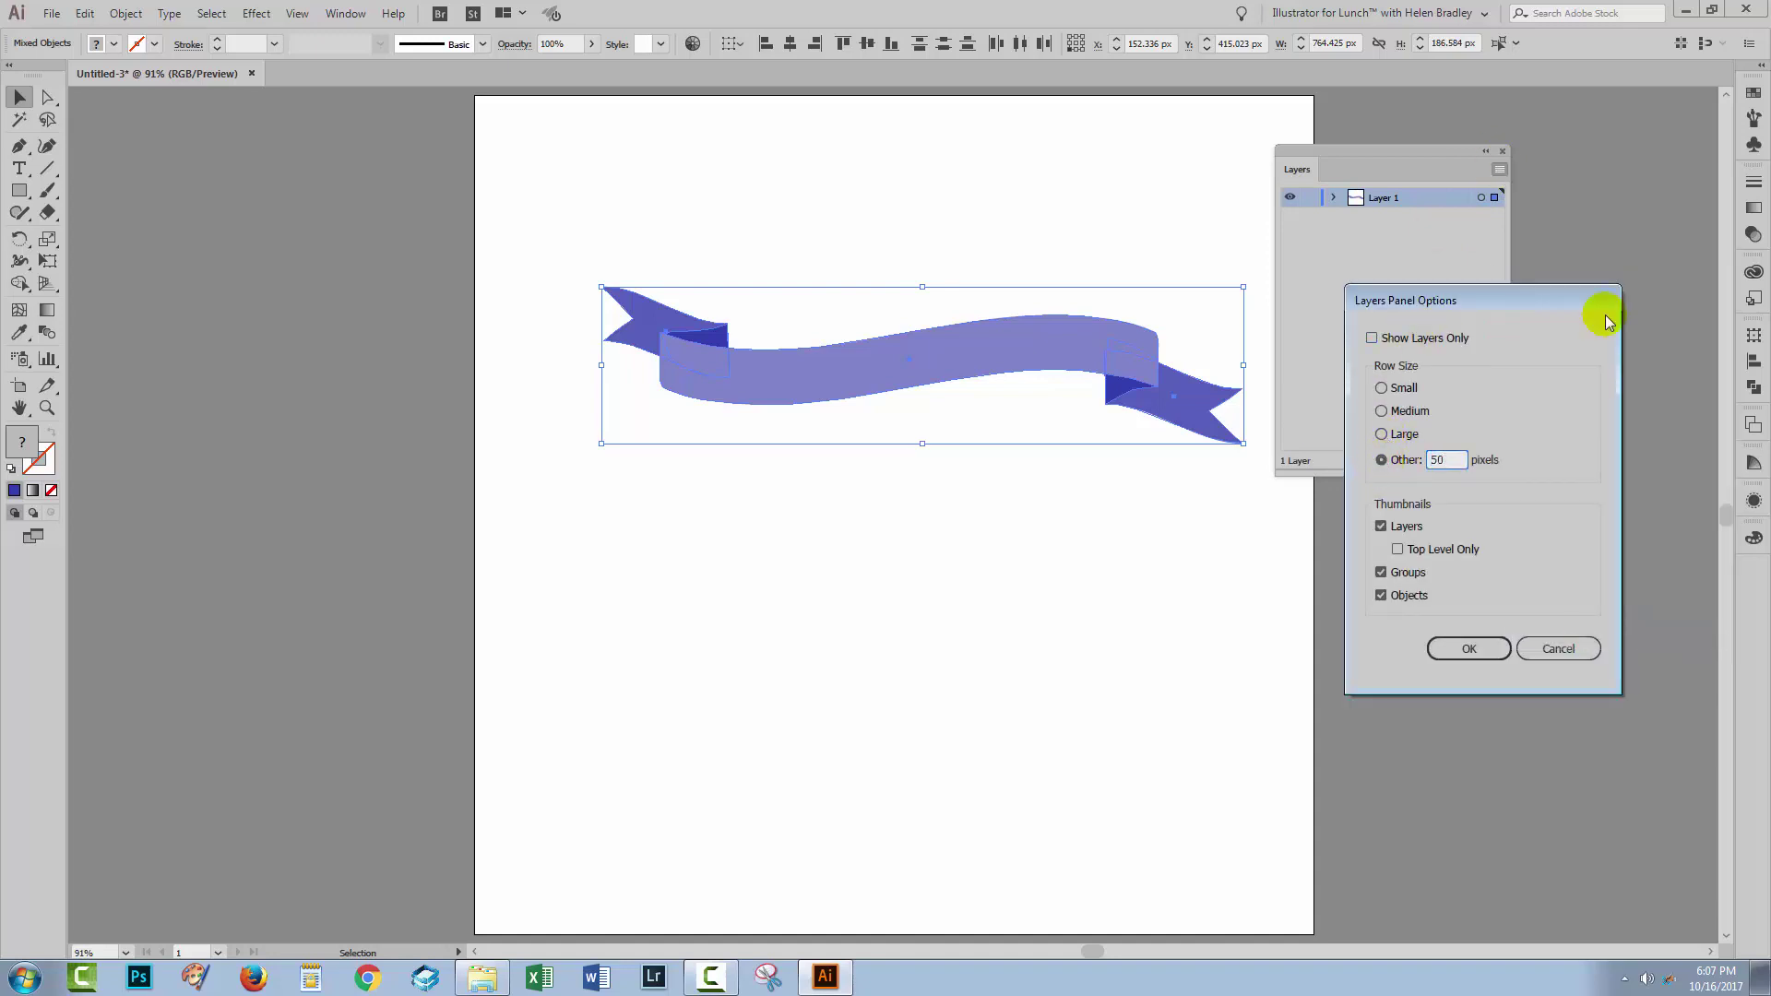
click(1469, 649)
Step: Enlarge the layer list and expand Layer 1 and its ribbon and tail groups to examine the paths inside
click(1333, 211)
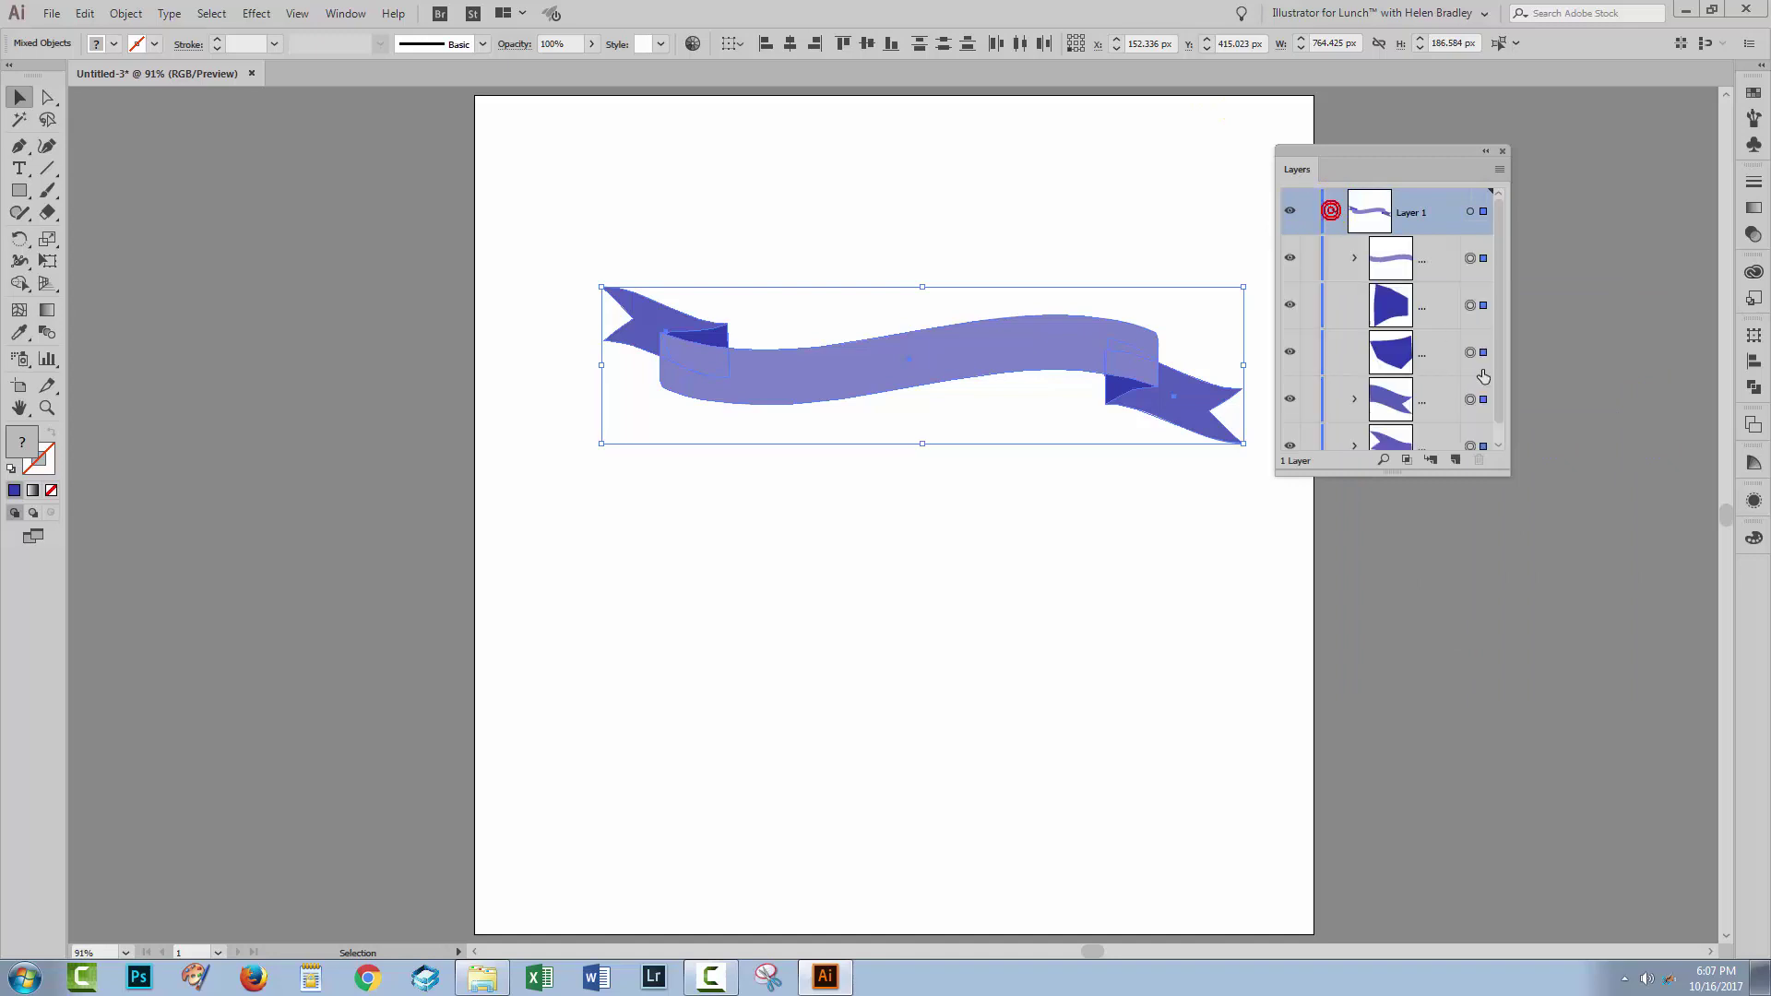
drag(1501, 472, 1670, 648)
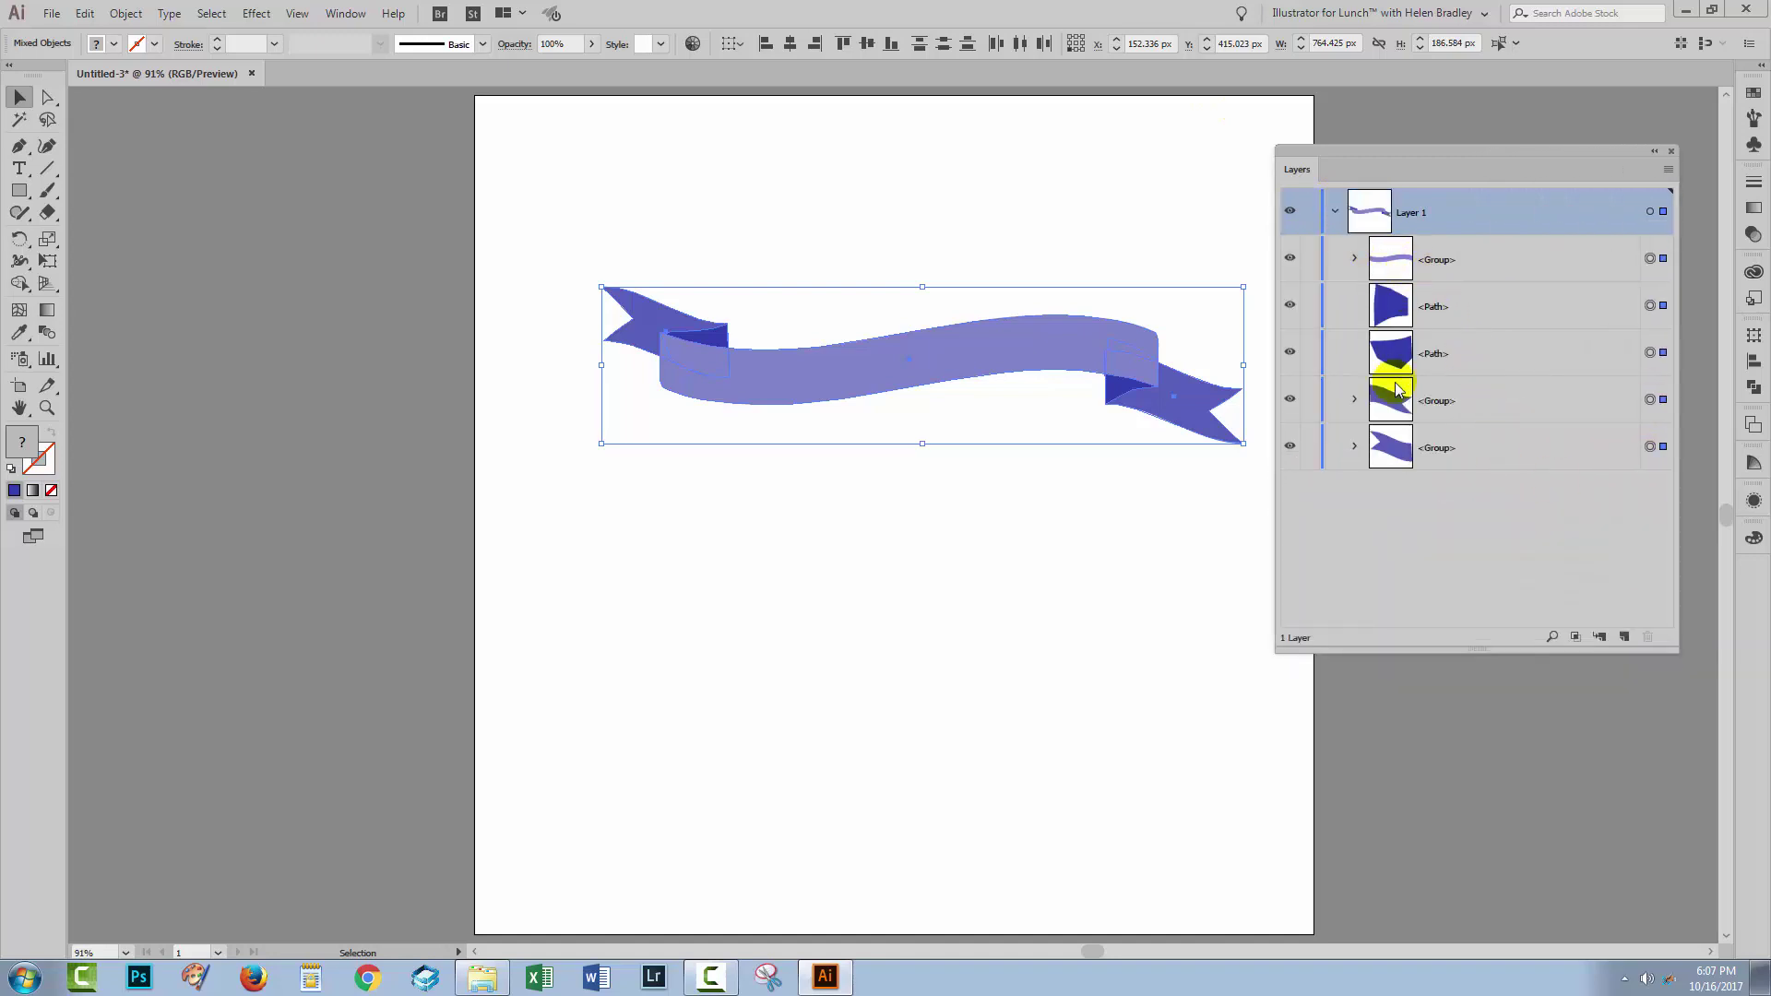
click(1354, 259)
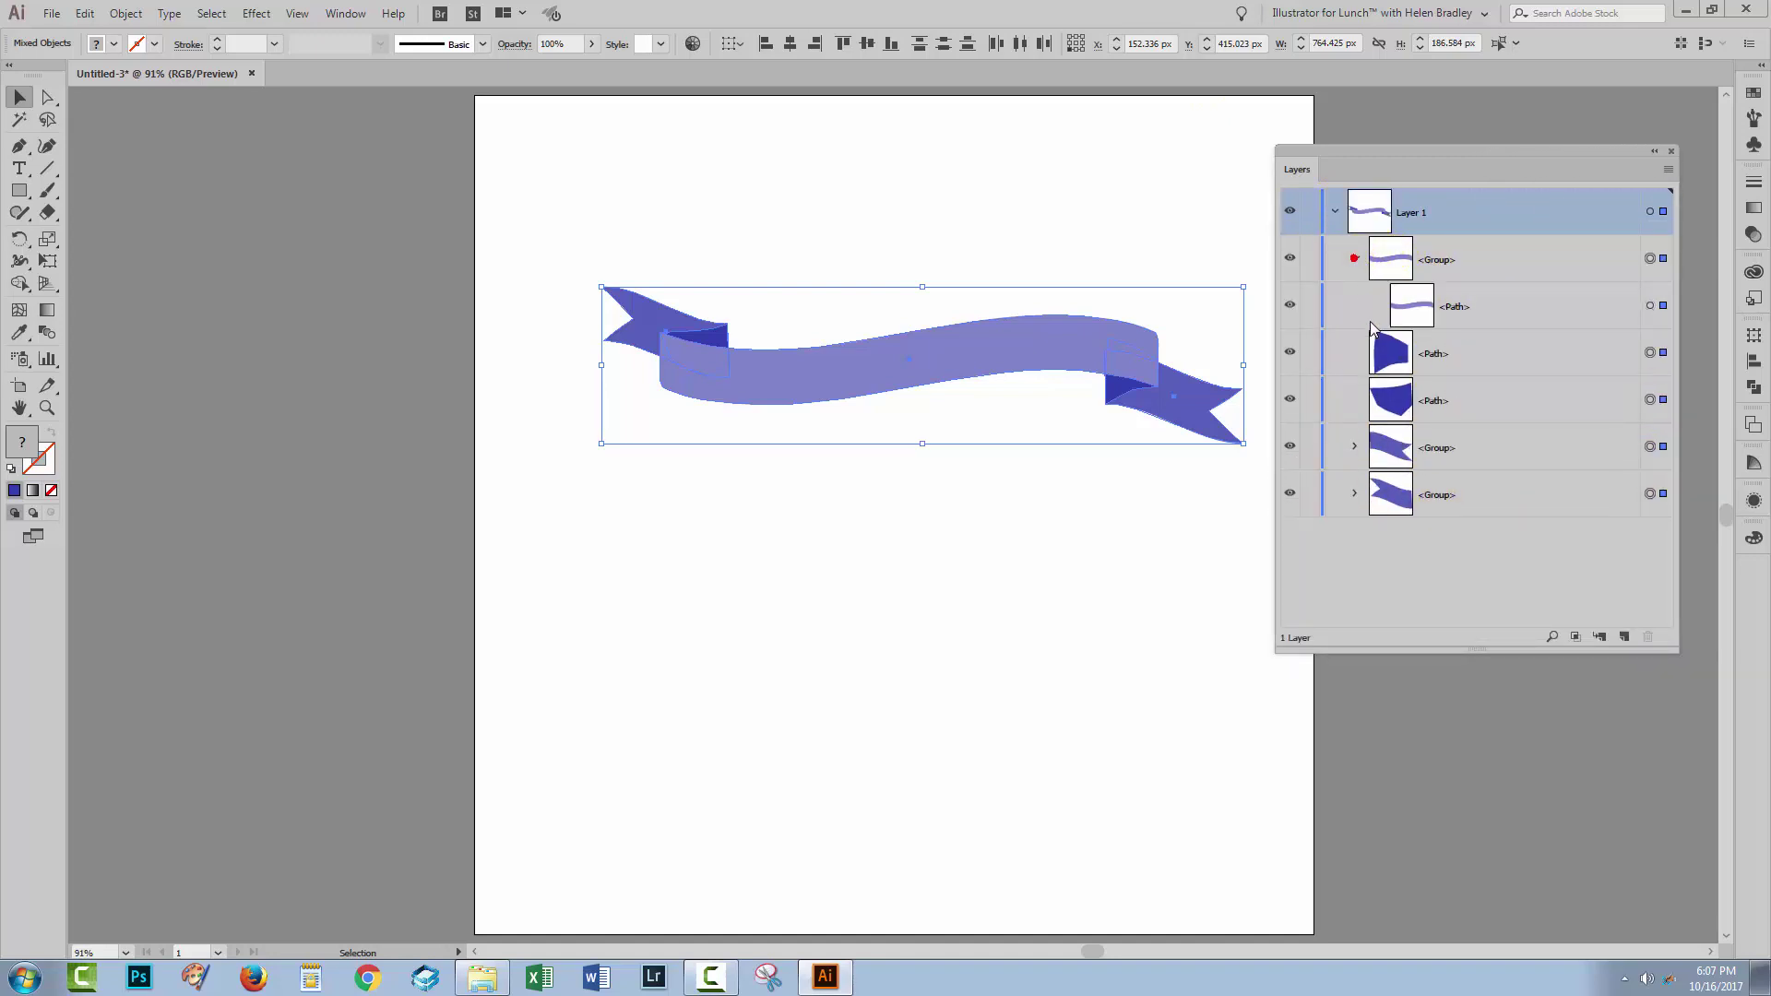
click(1353, 447)
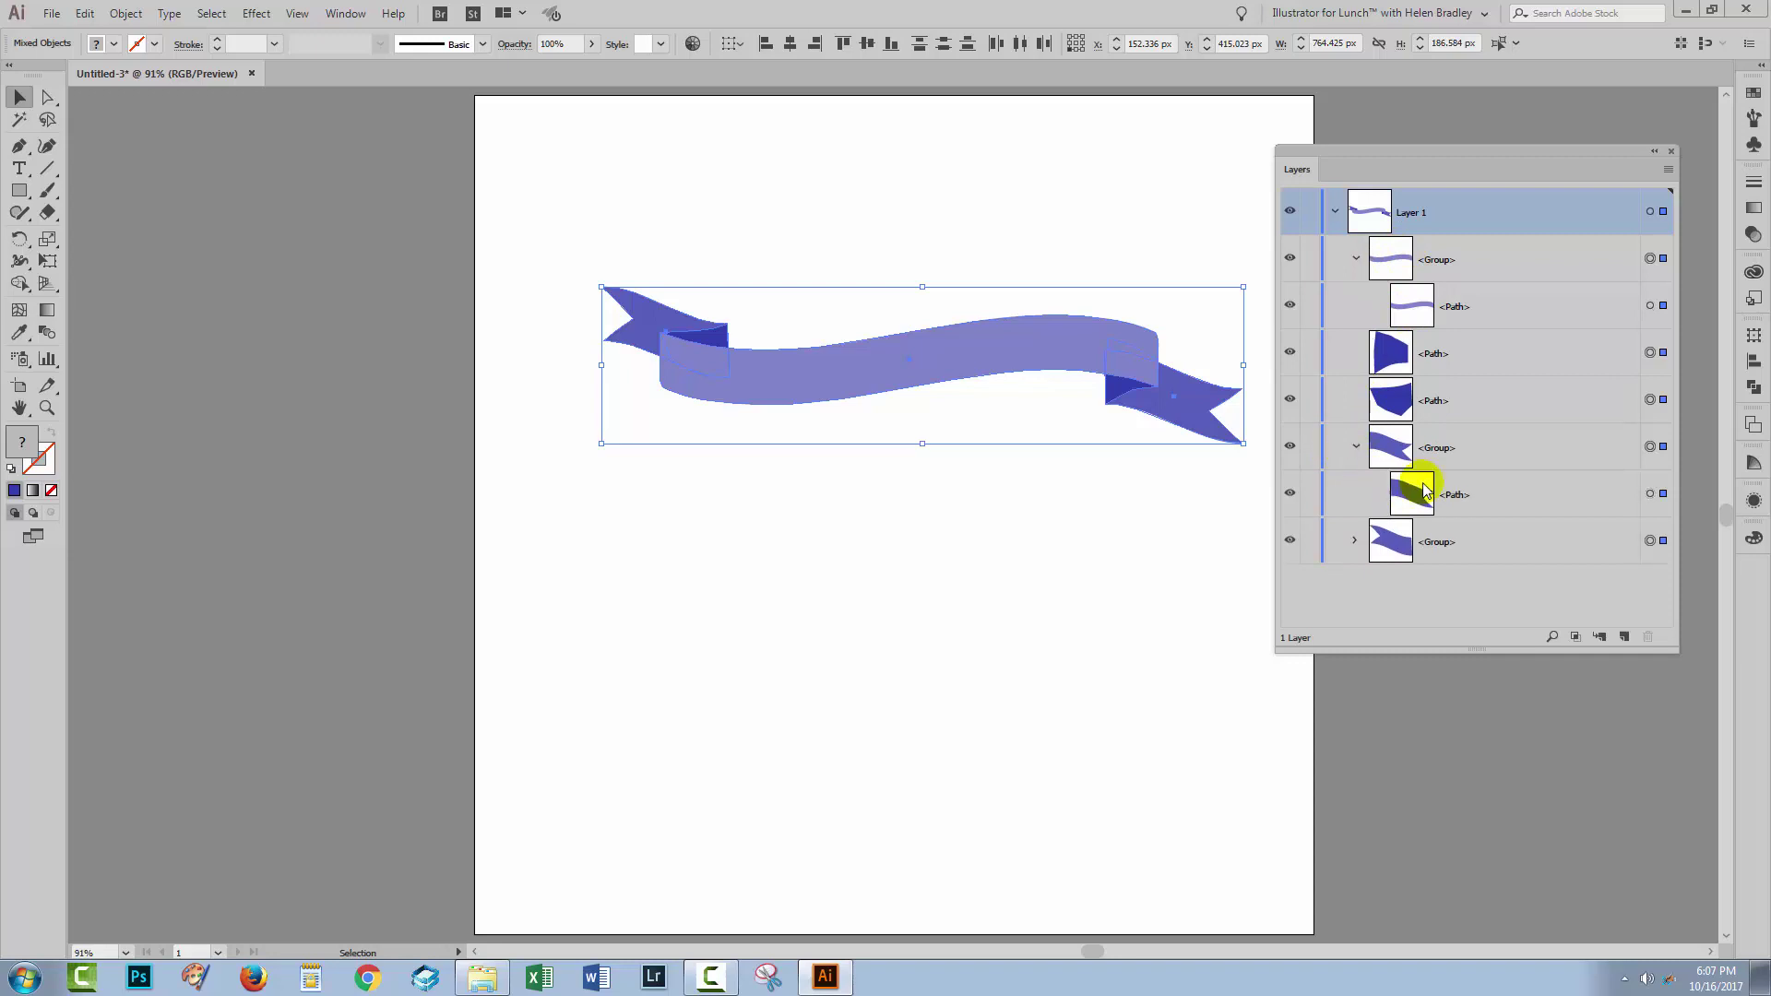
click(1354, 543)
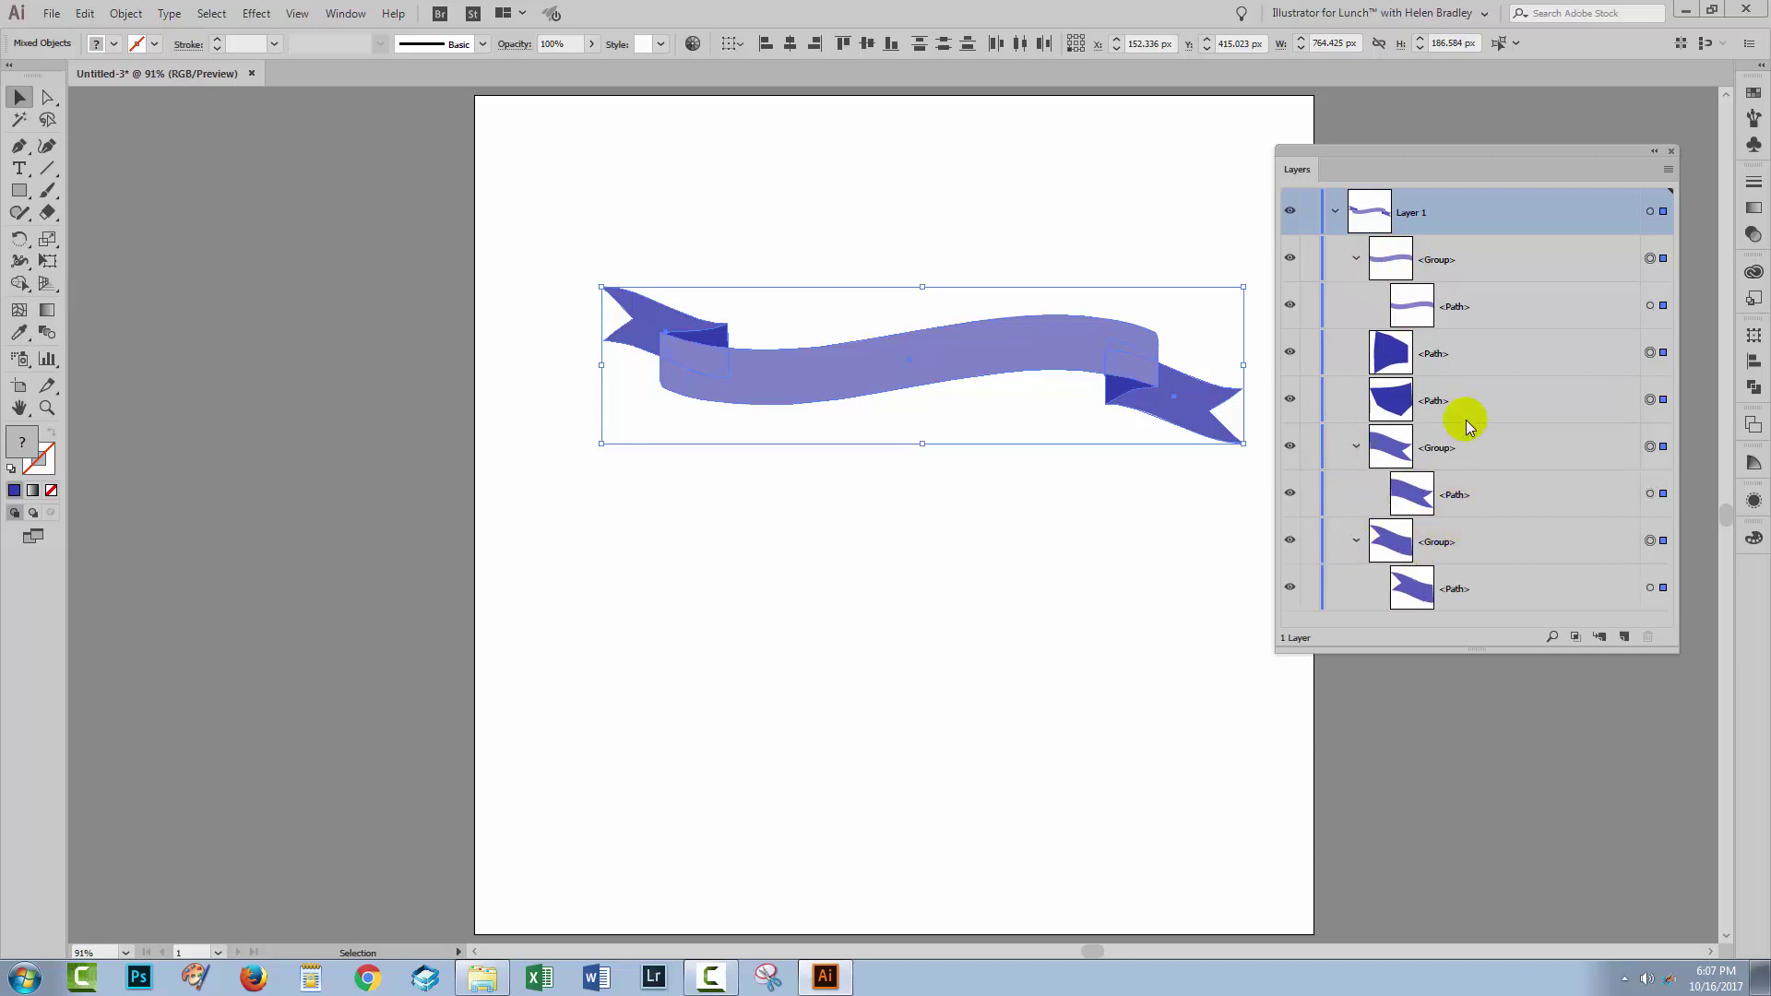
Step: Ungroup all the banner pieces into separate paths, deselect them, and move the layer list farther from the artwork
click(993, 238)
drag(537, 182, 1250, 484)
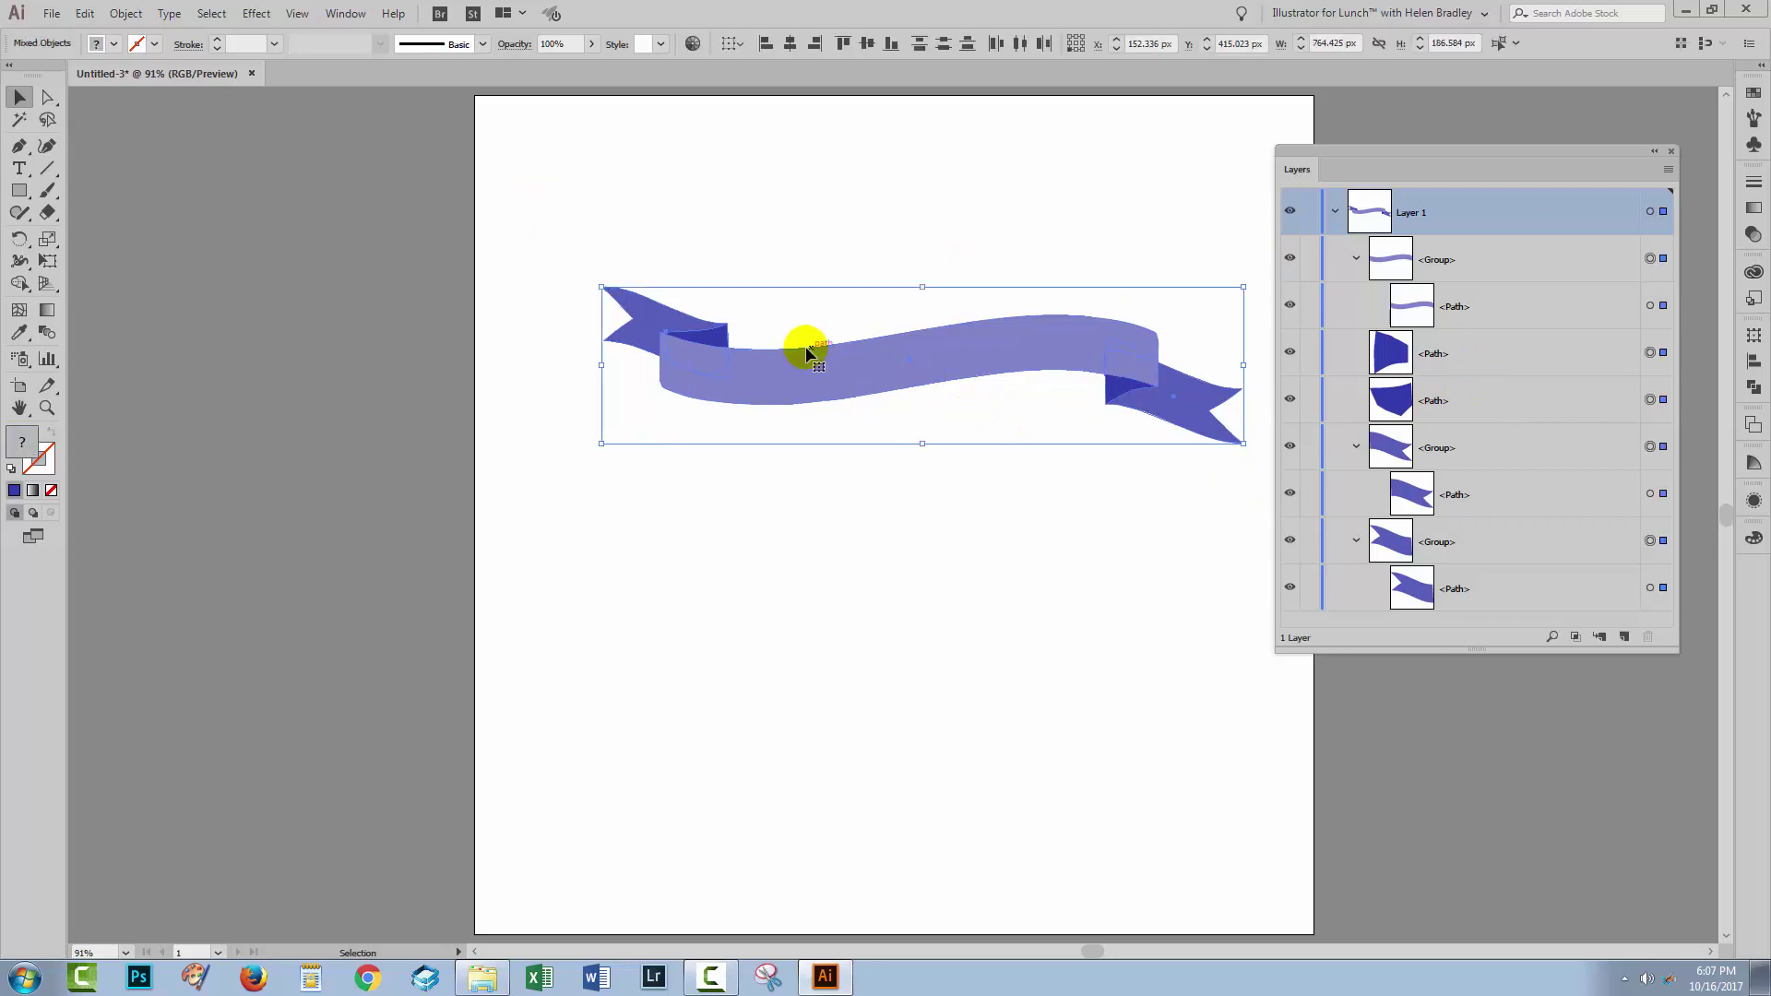
click(125, 13)
click(166, 104)
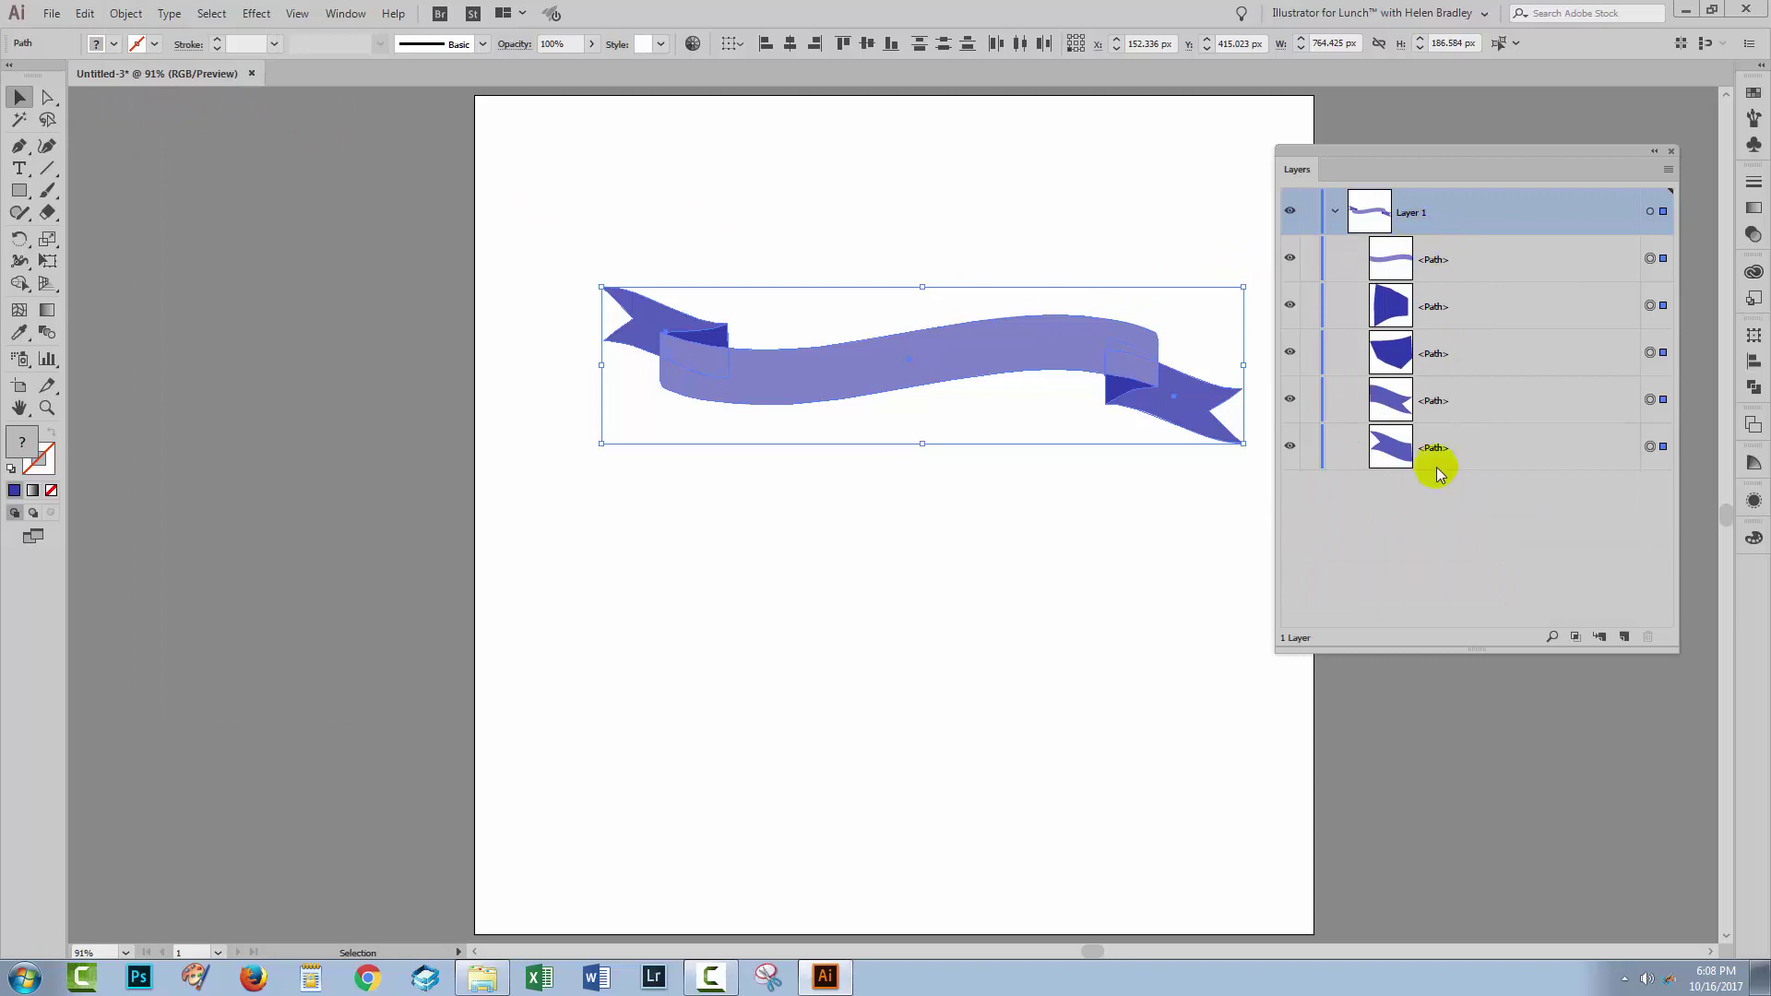
click(1063, 588)
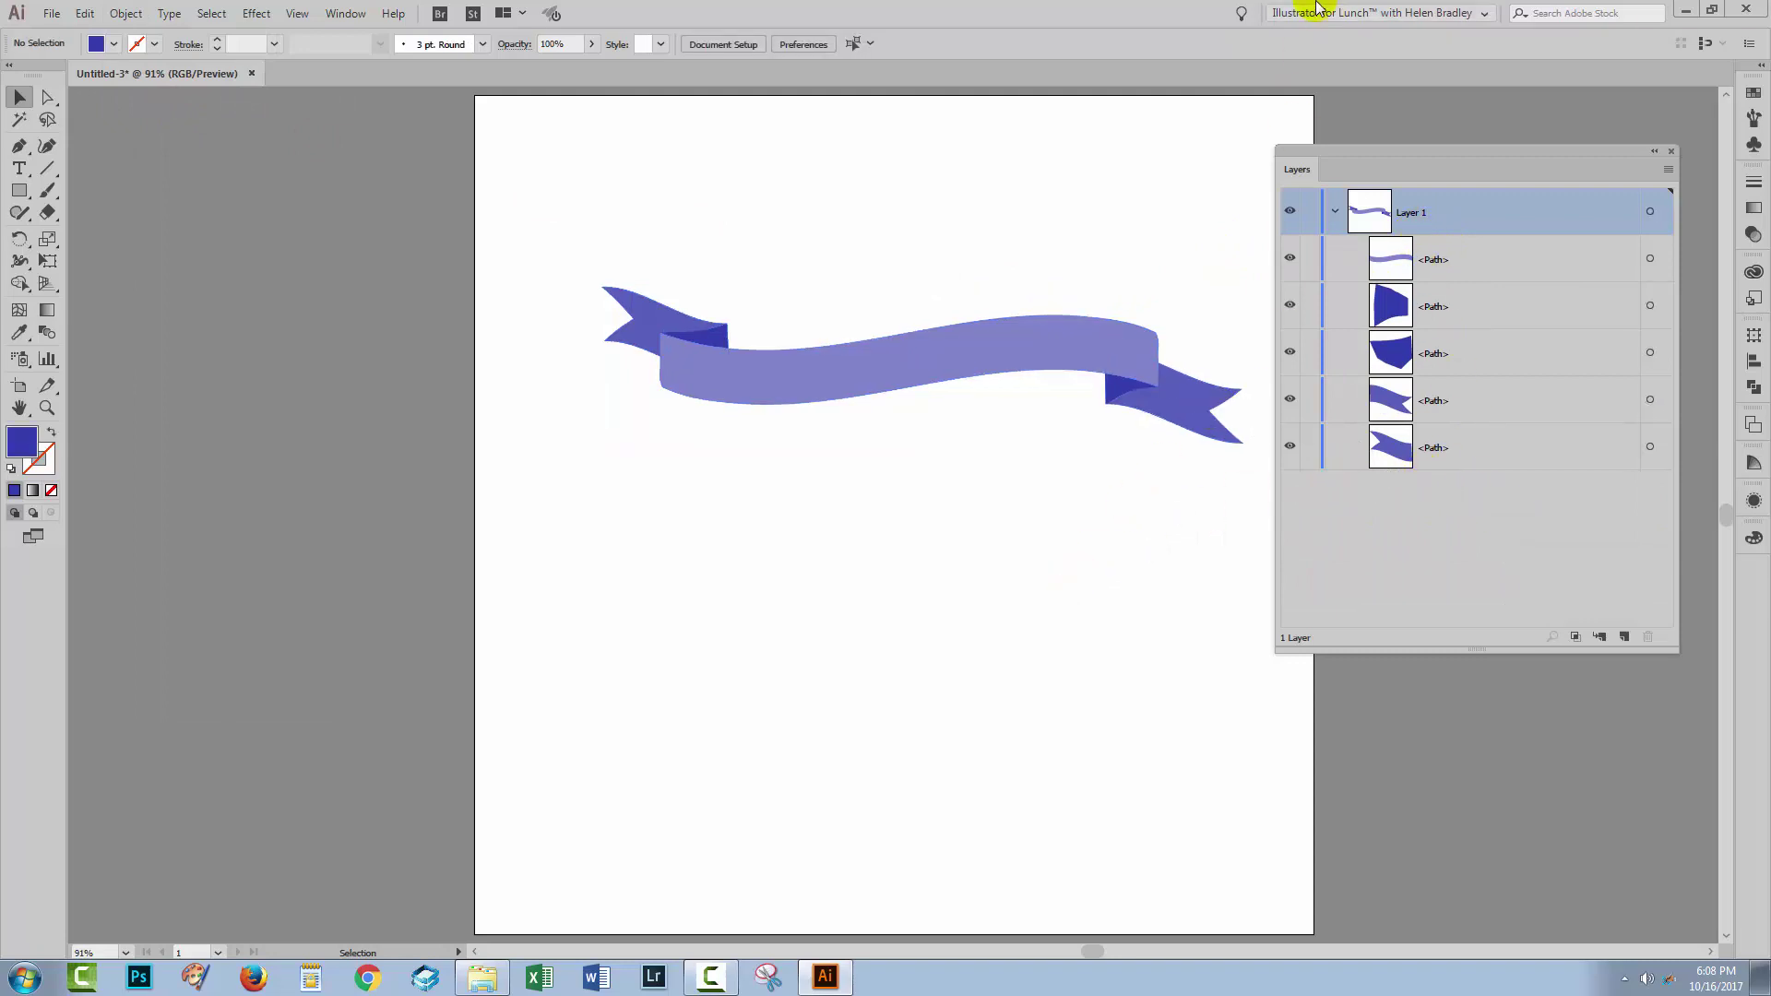
drag(1299, 153, 1347, 118)
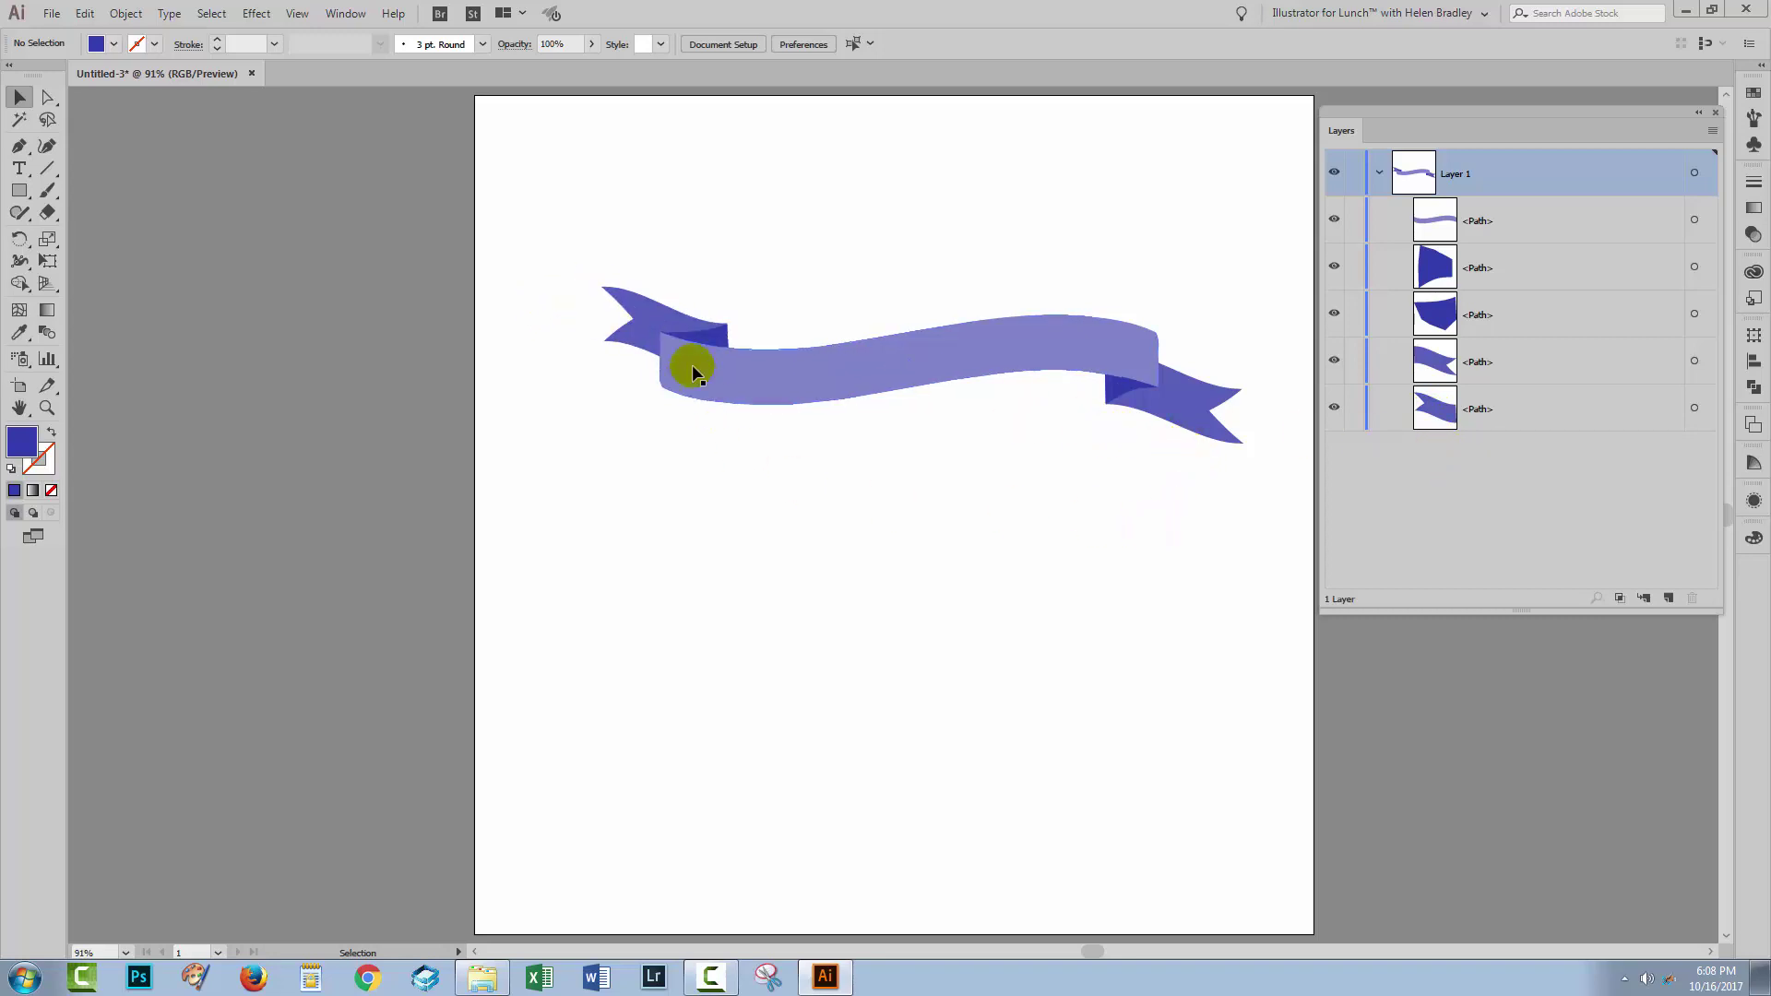
Step: Try grouping all the banner pieces into a single group, and undo the grouping
drag(585, 242, 1264, 526)
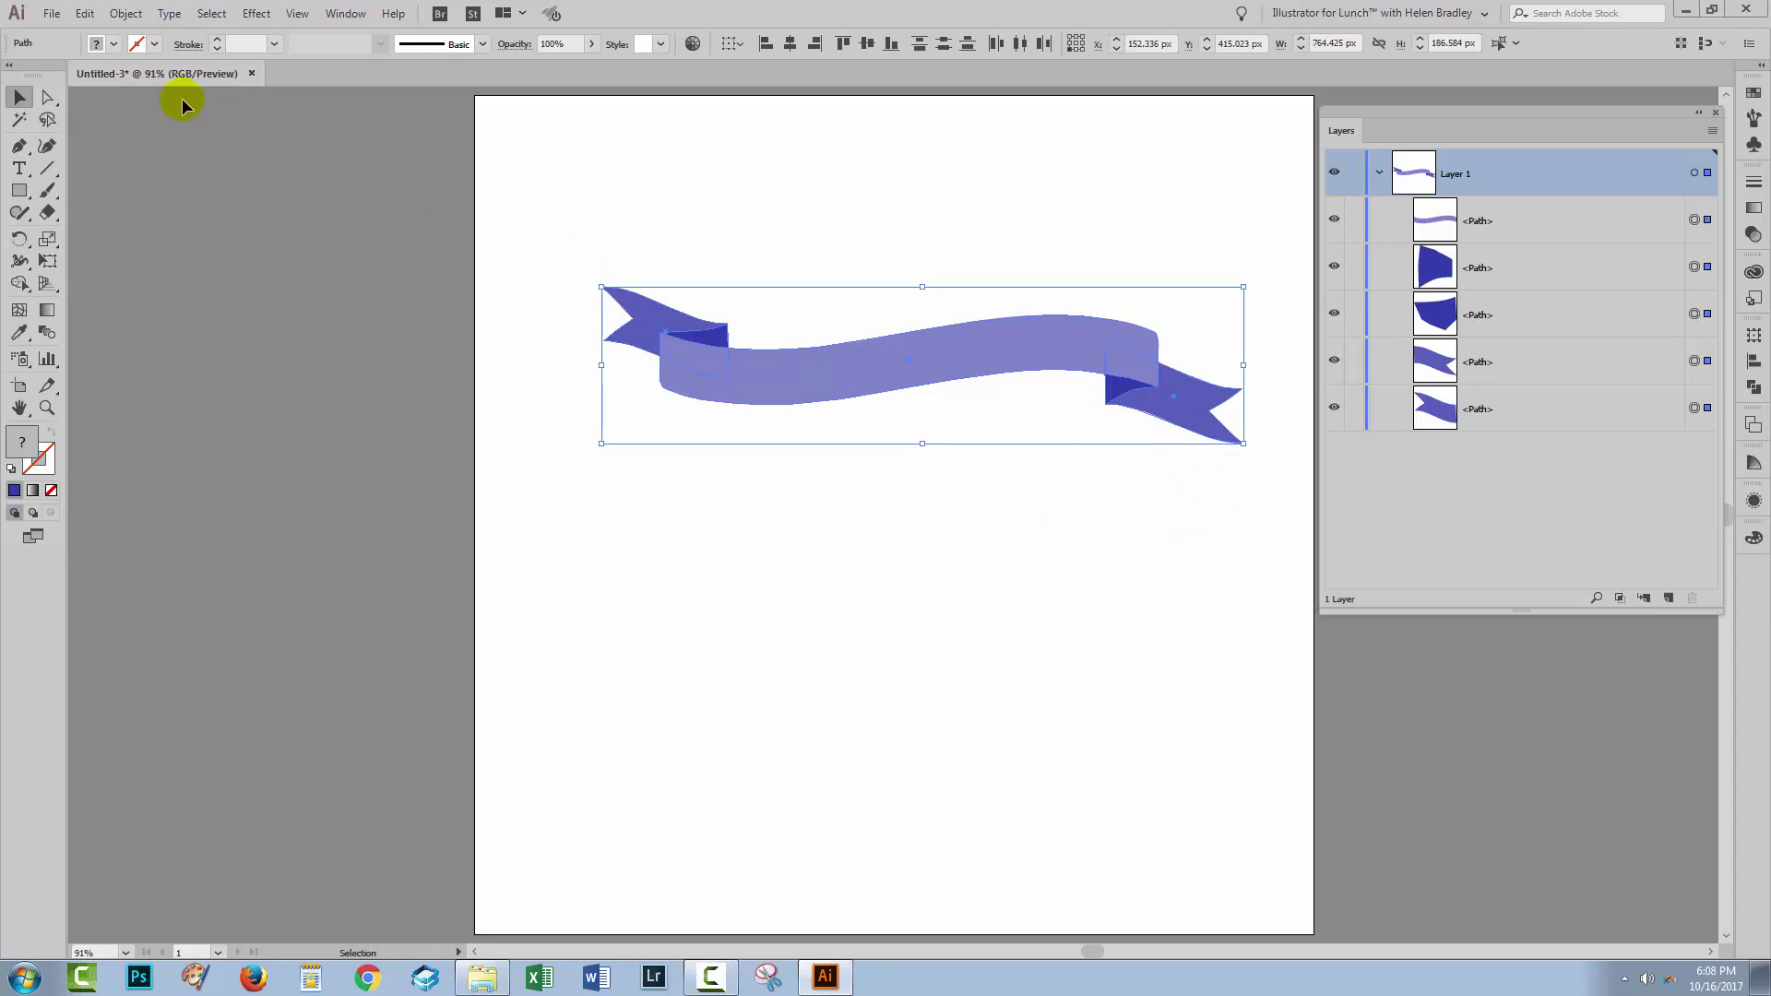
click(125, 13)
click(155, 83)
click(783, 555)
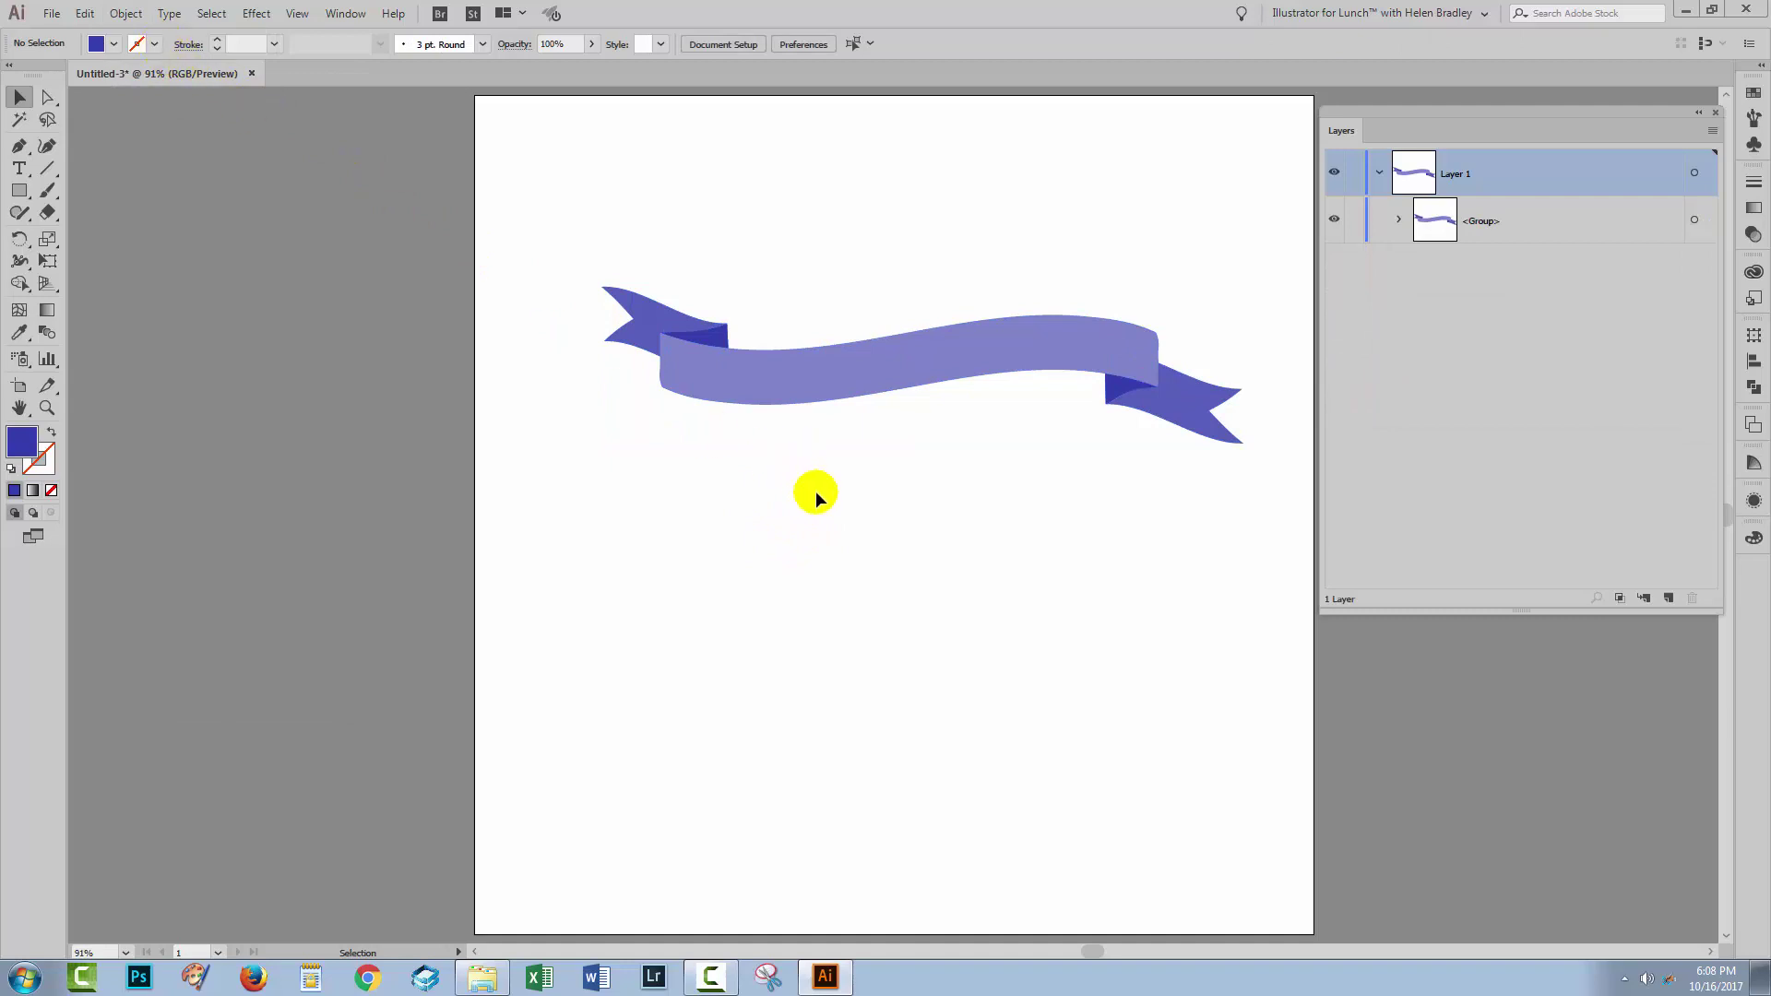
key(ctrl+z)
click(782, 507)
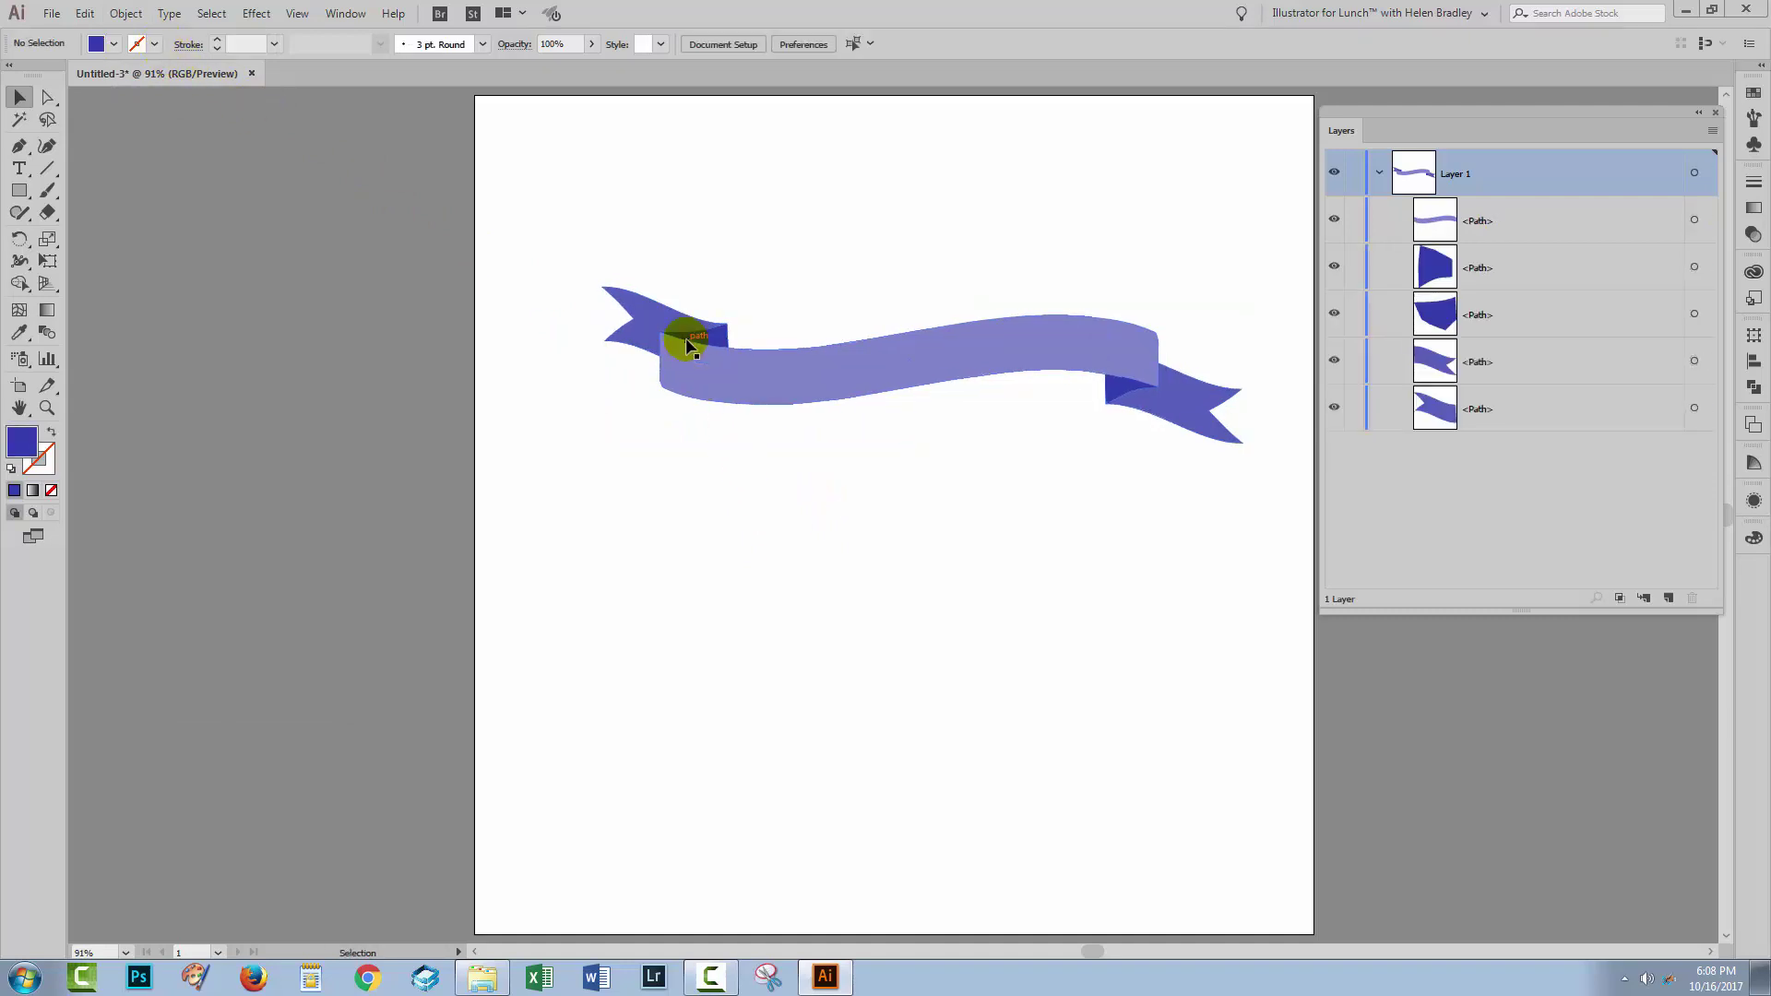
Step: Move the left fold above the ribbon to examine its full shape, undo the move, and deselect
drag(714, 344, 805, 220)
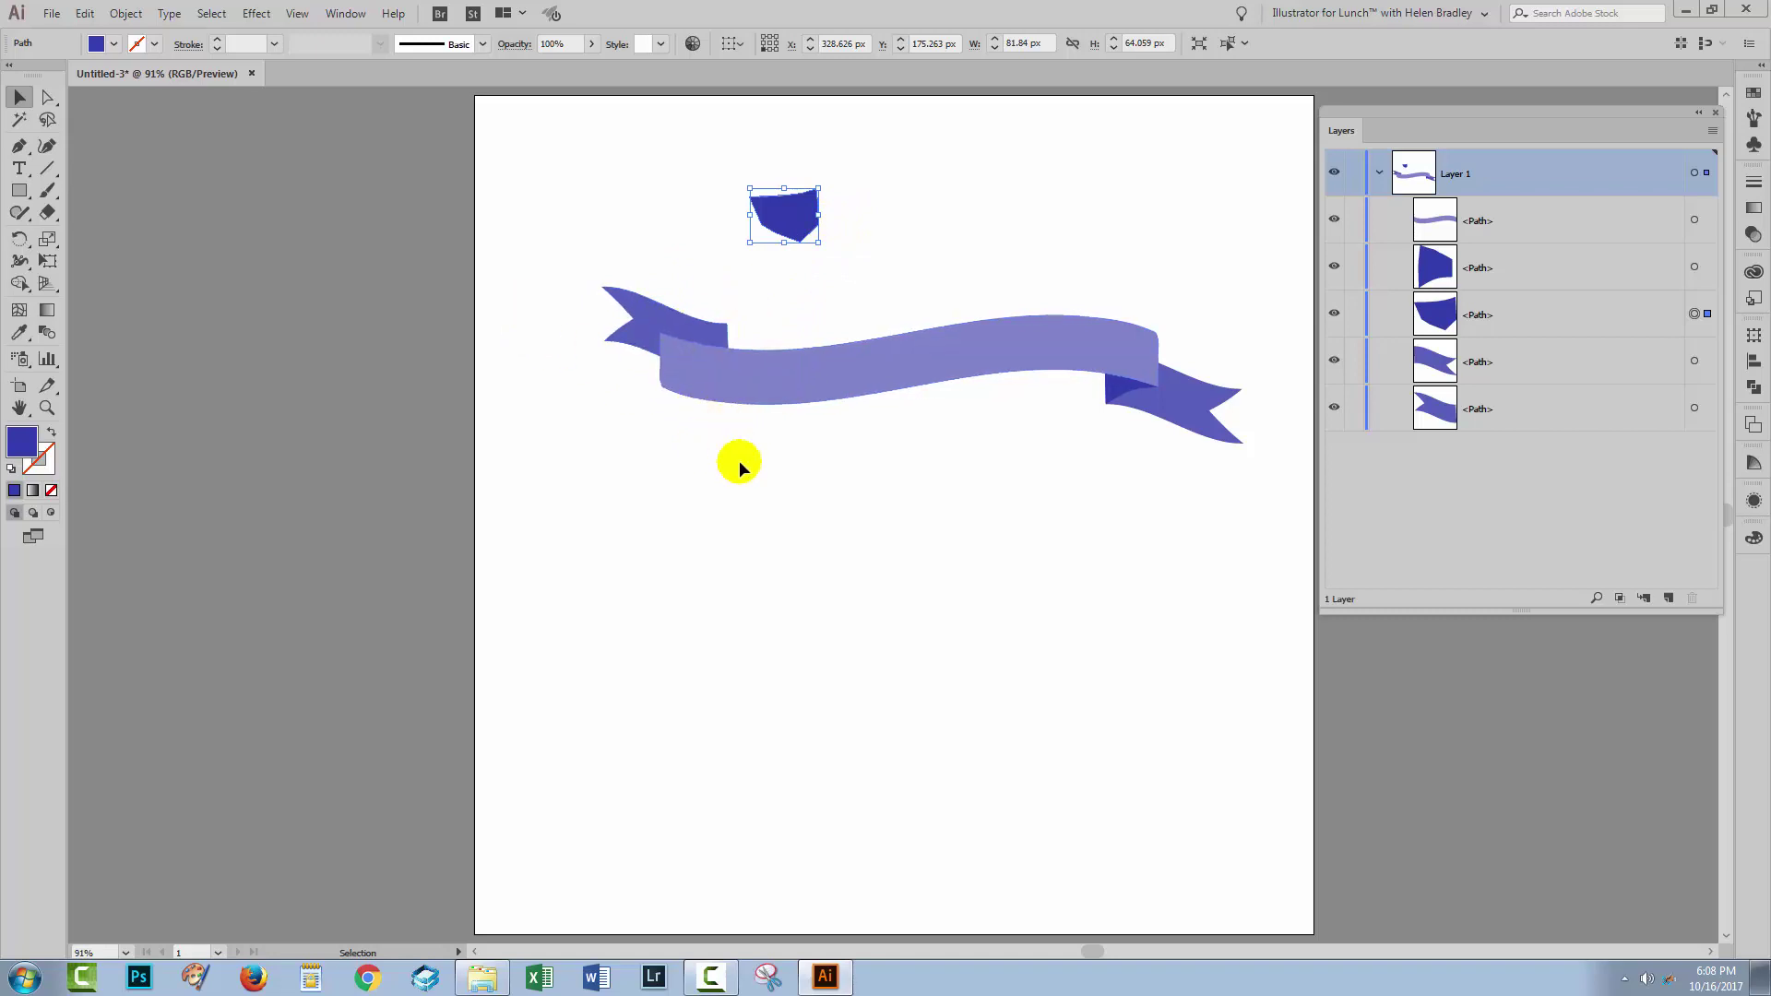
key(ctrl+z)
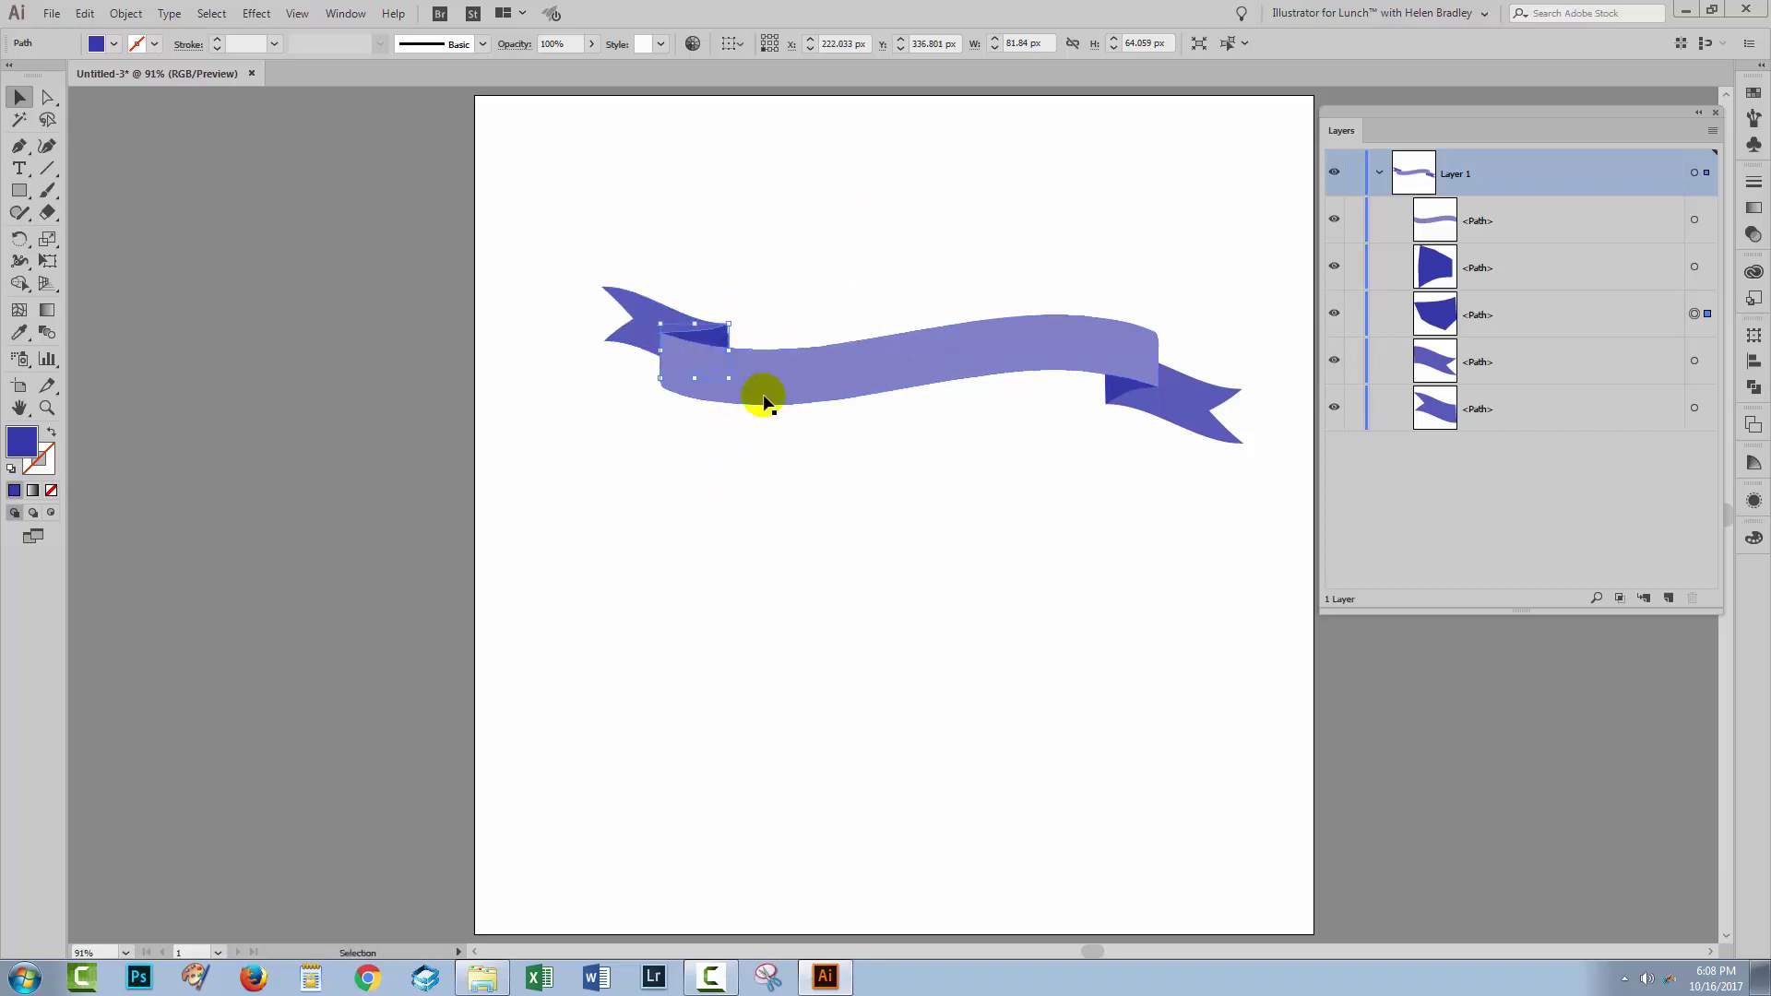
click(690, 474)
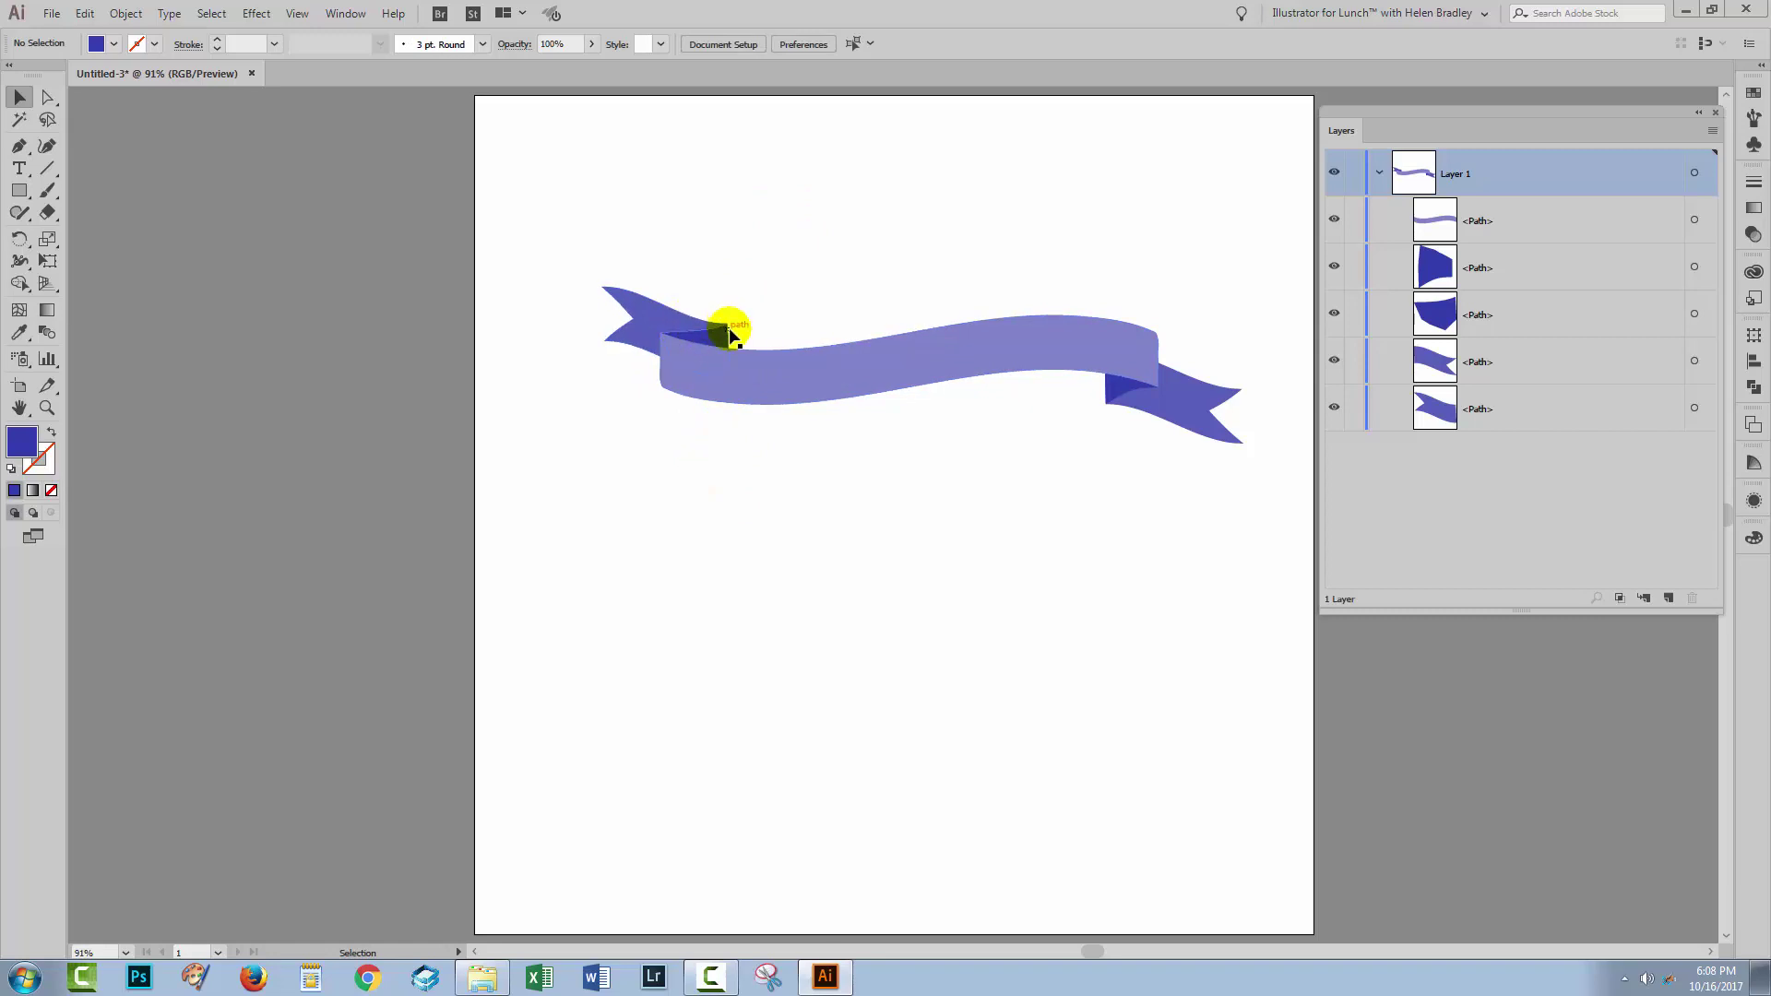
Step: Paste a copy of the ribbon in place and subtract it from the left fold with Minus Front
click(771, 385)
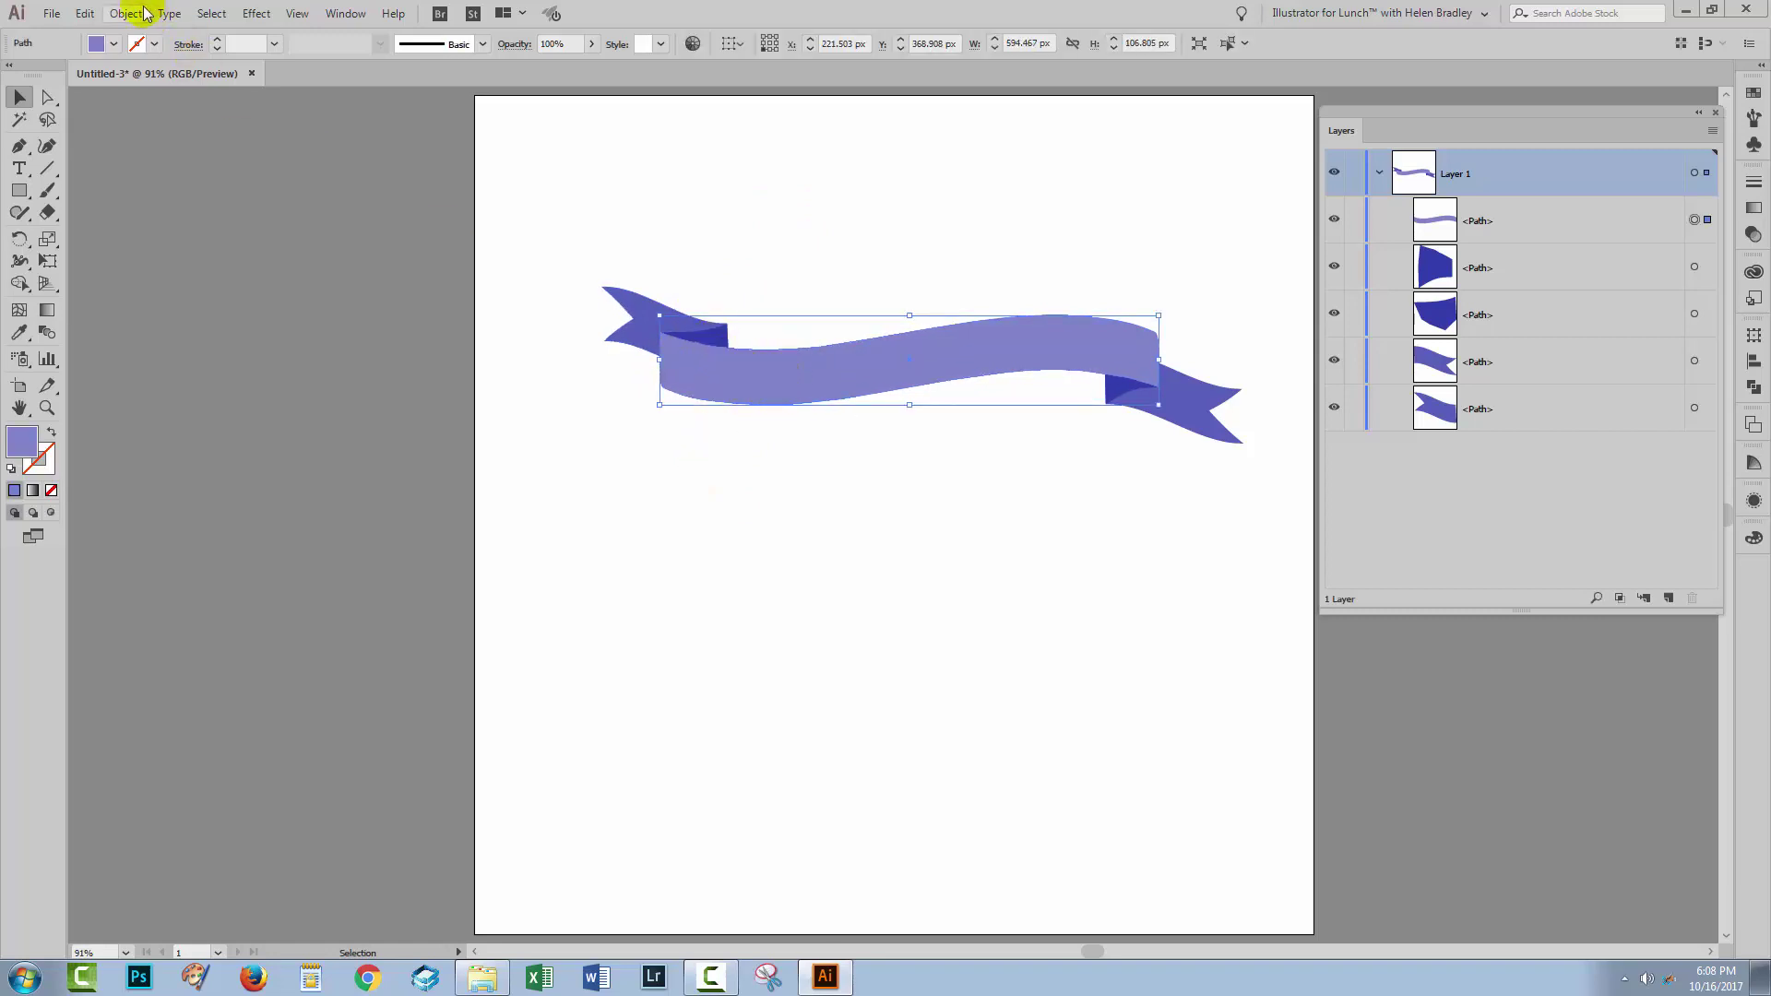
click(88, 13)
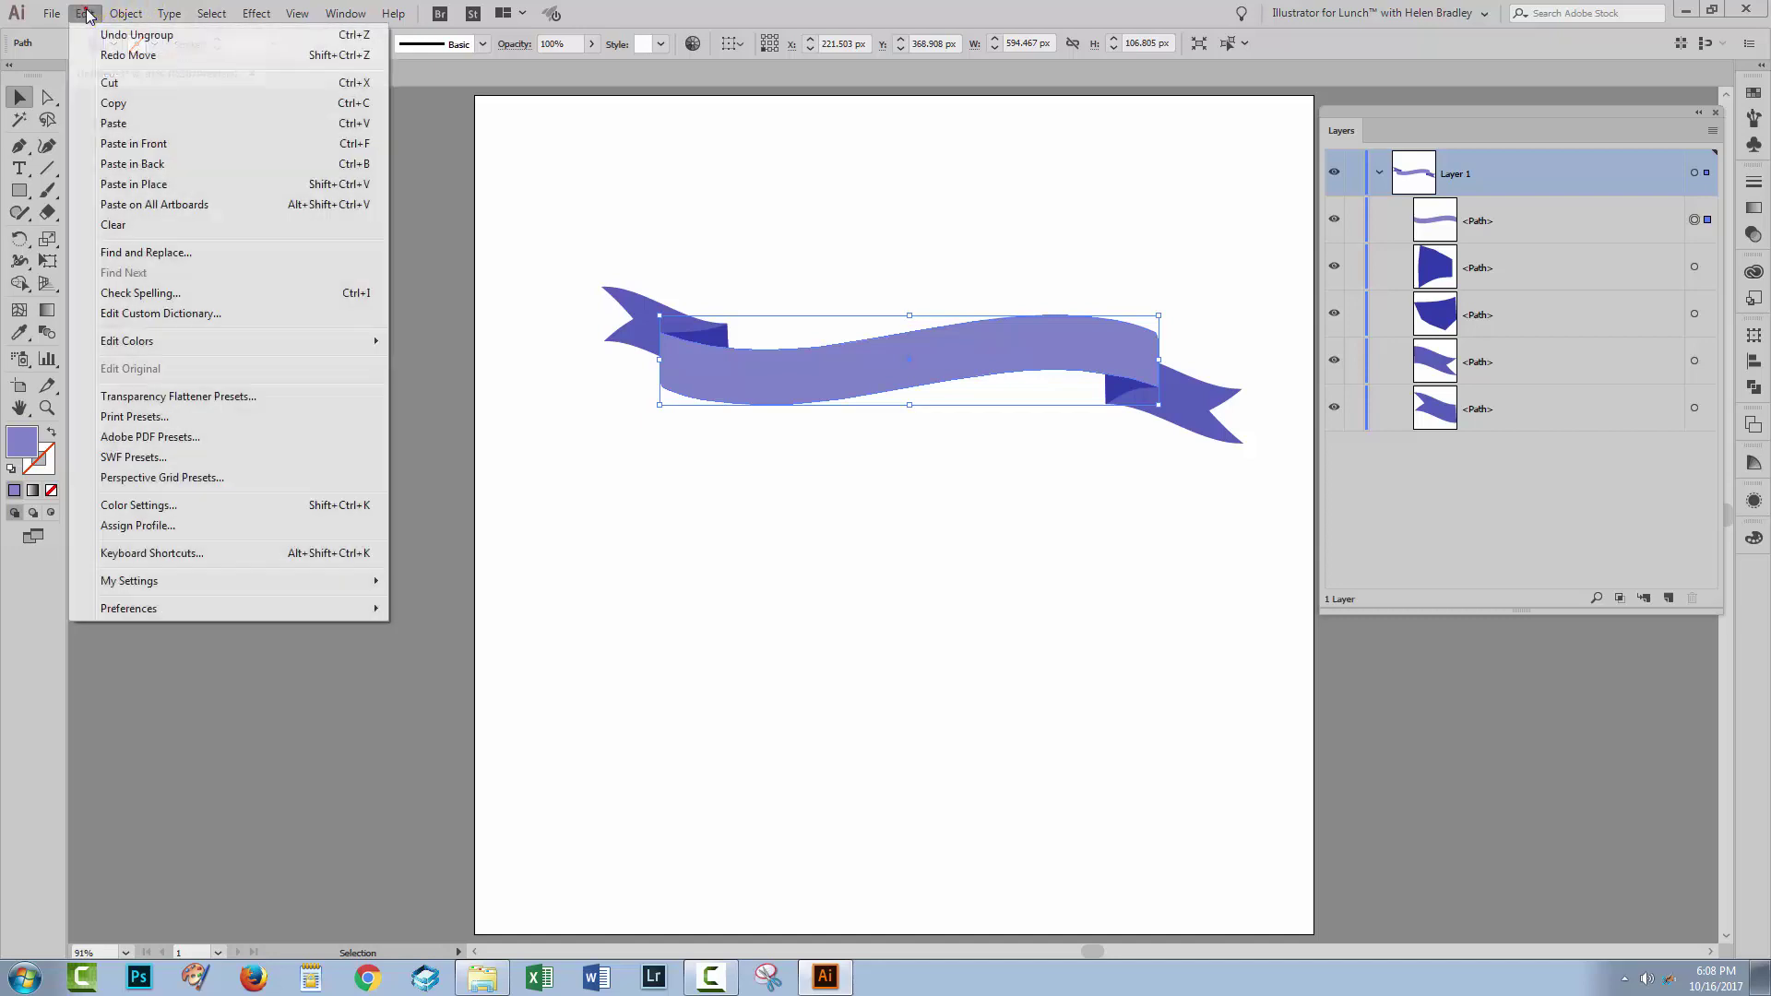
click(103, 98)
click(84, 15)
click(145, 184)
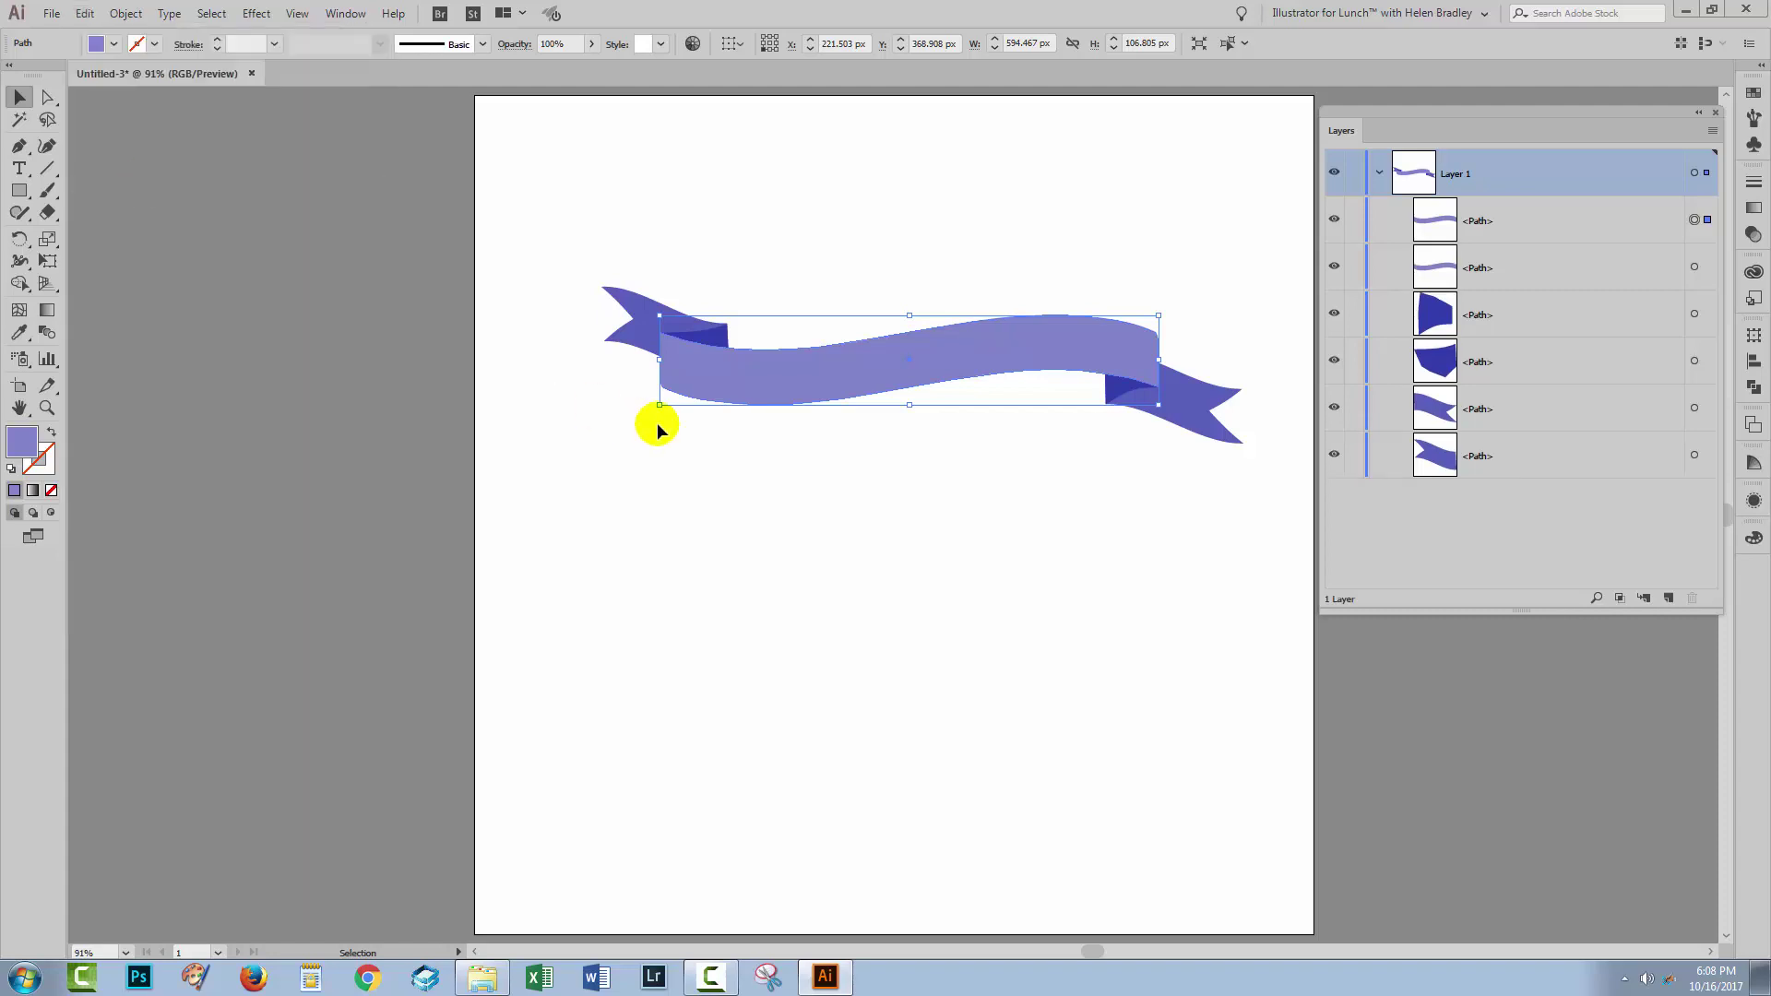
shift+click(715, 345)
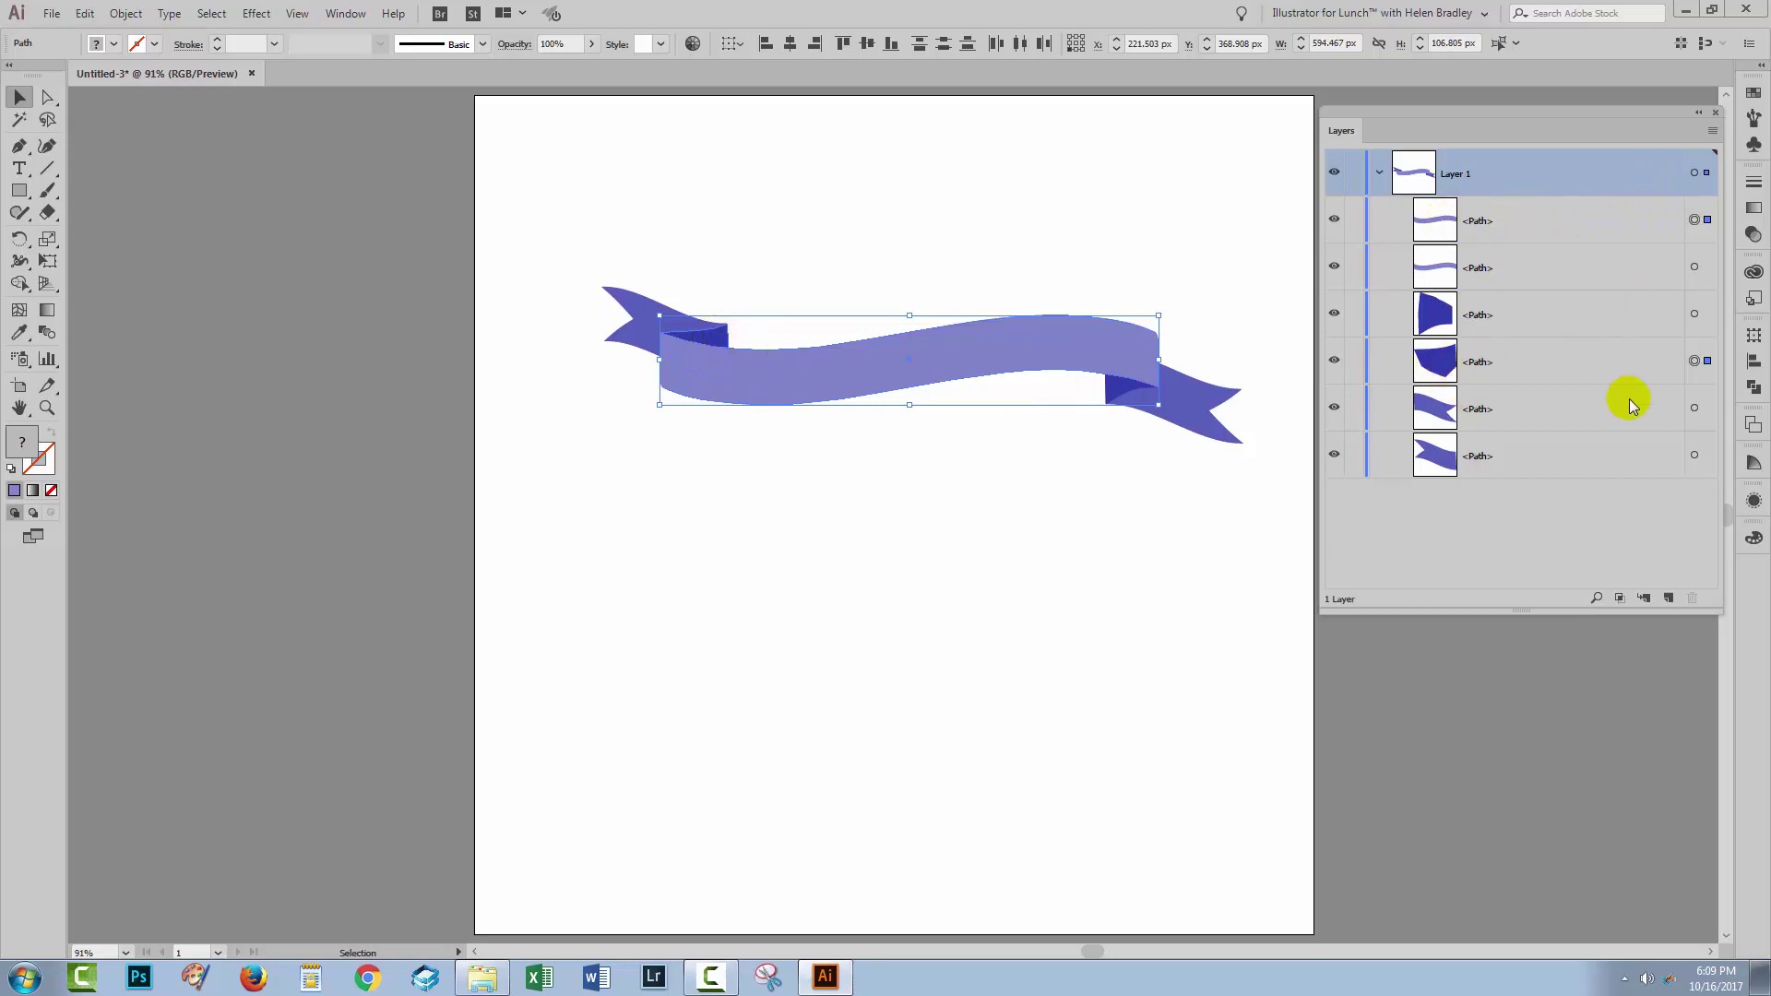
click(1754, 388)
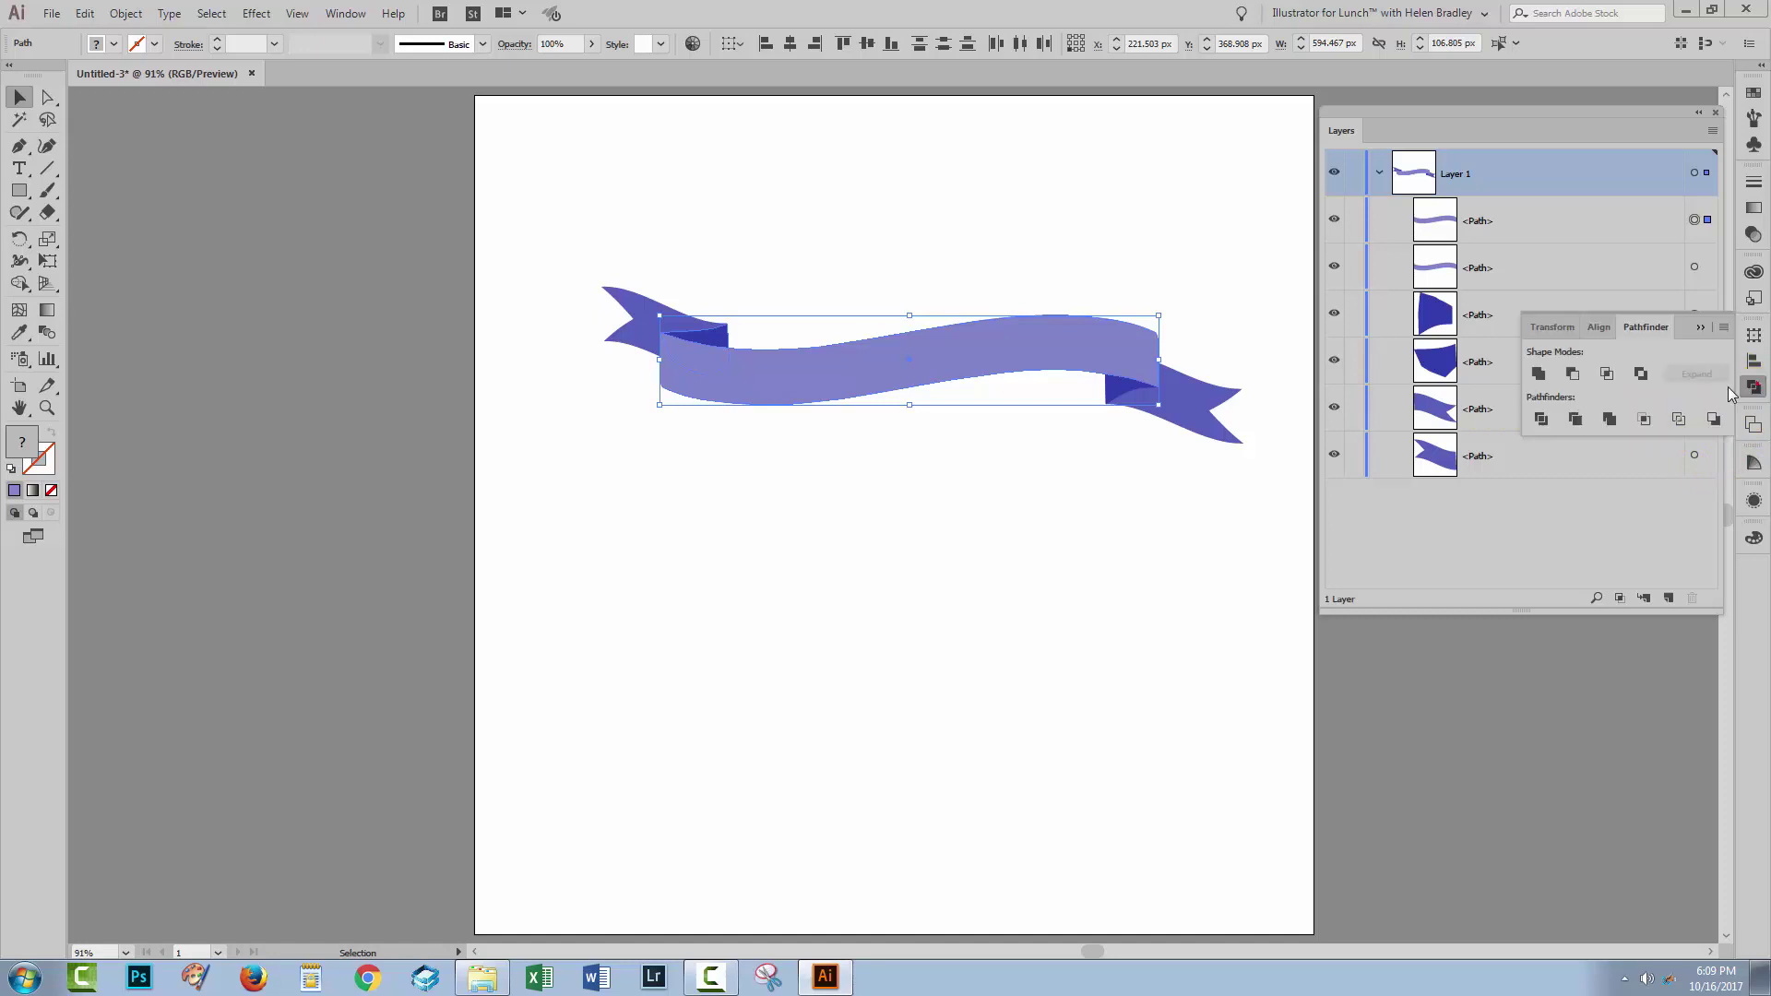
click(1573, 374)
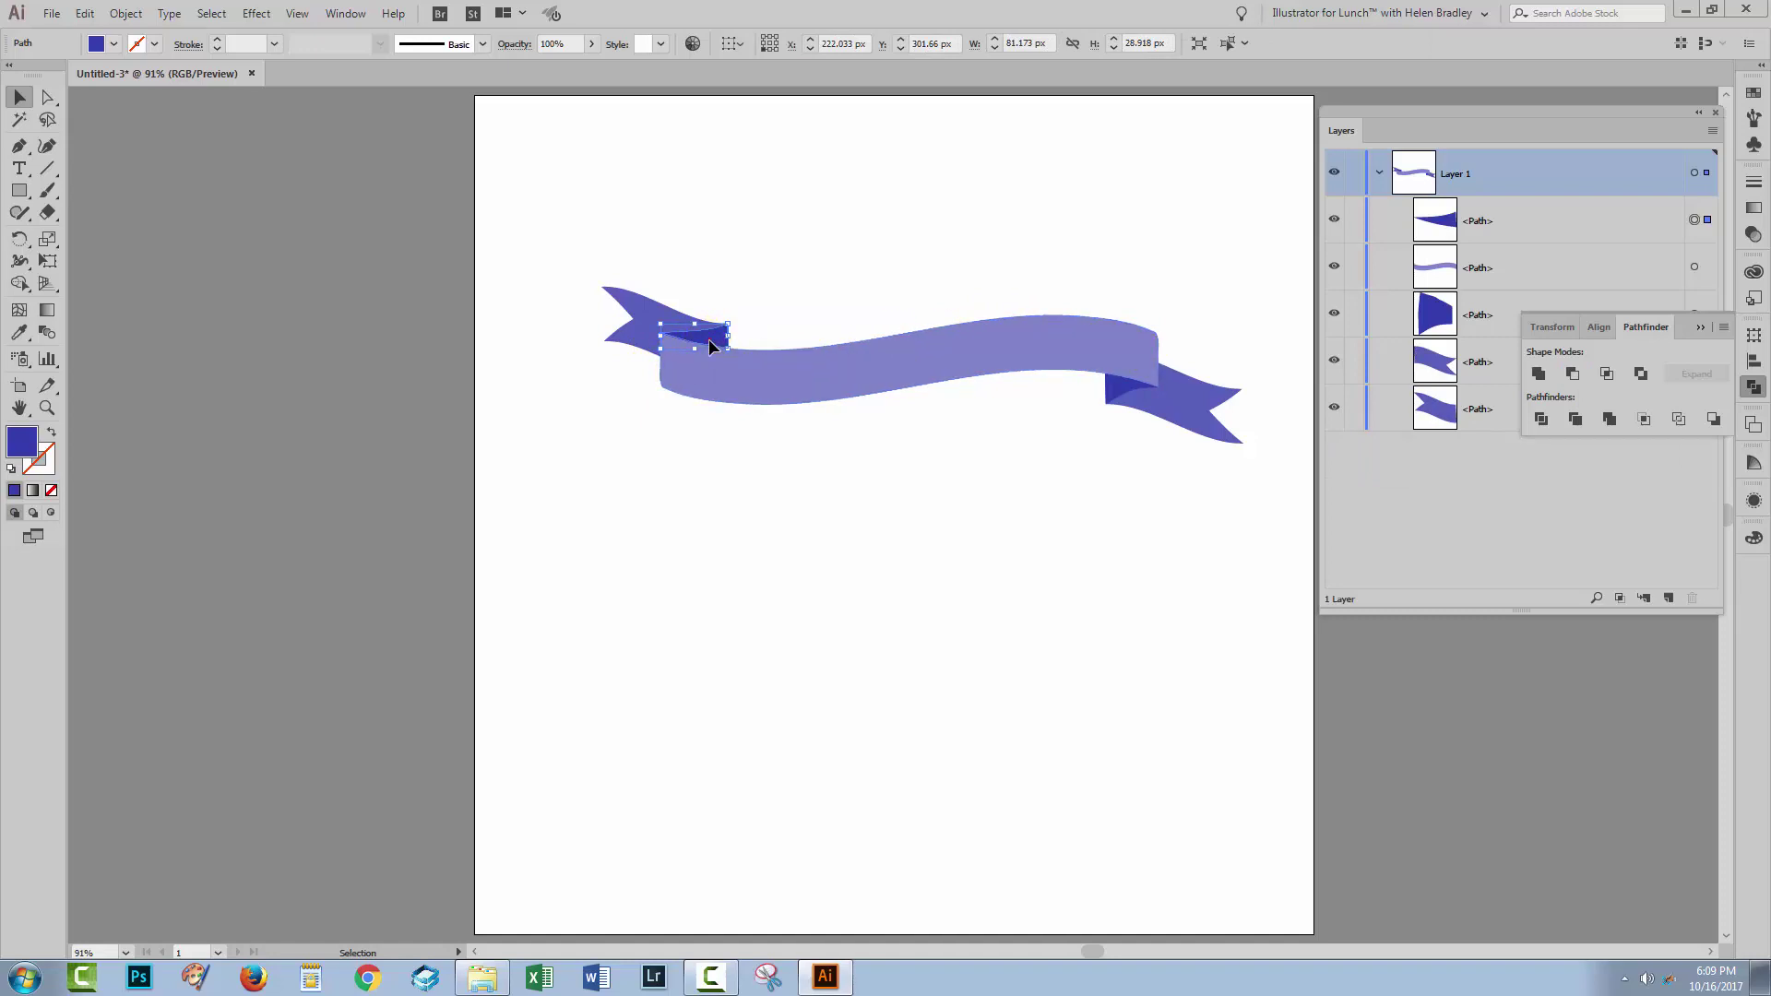
Step: Move the trimmed left fold away from the banner to check its shape, undo that move, and deselect
drag(710, 346, 762, 243)
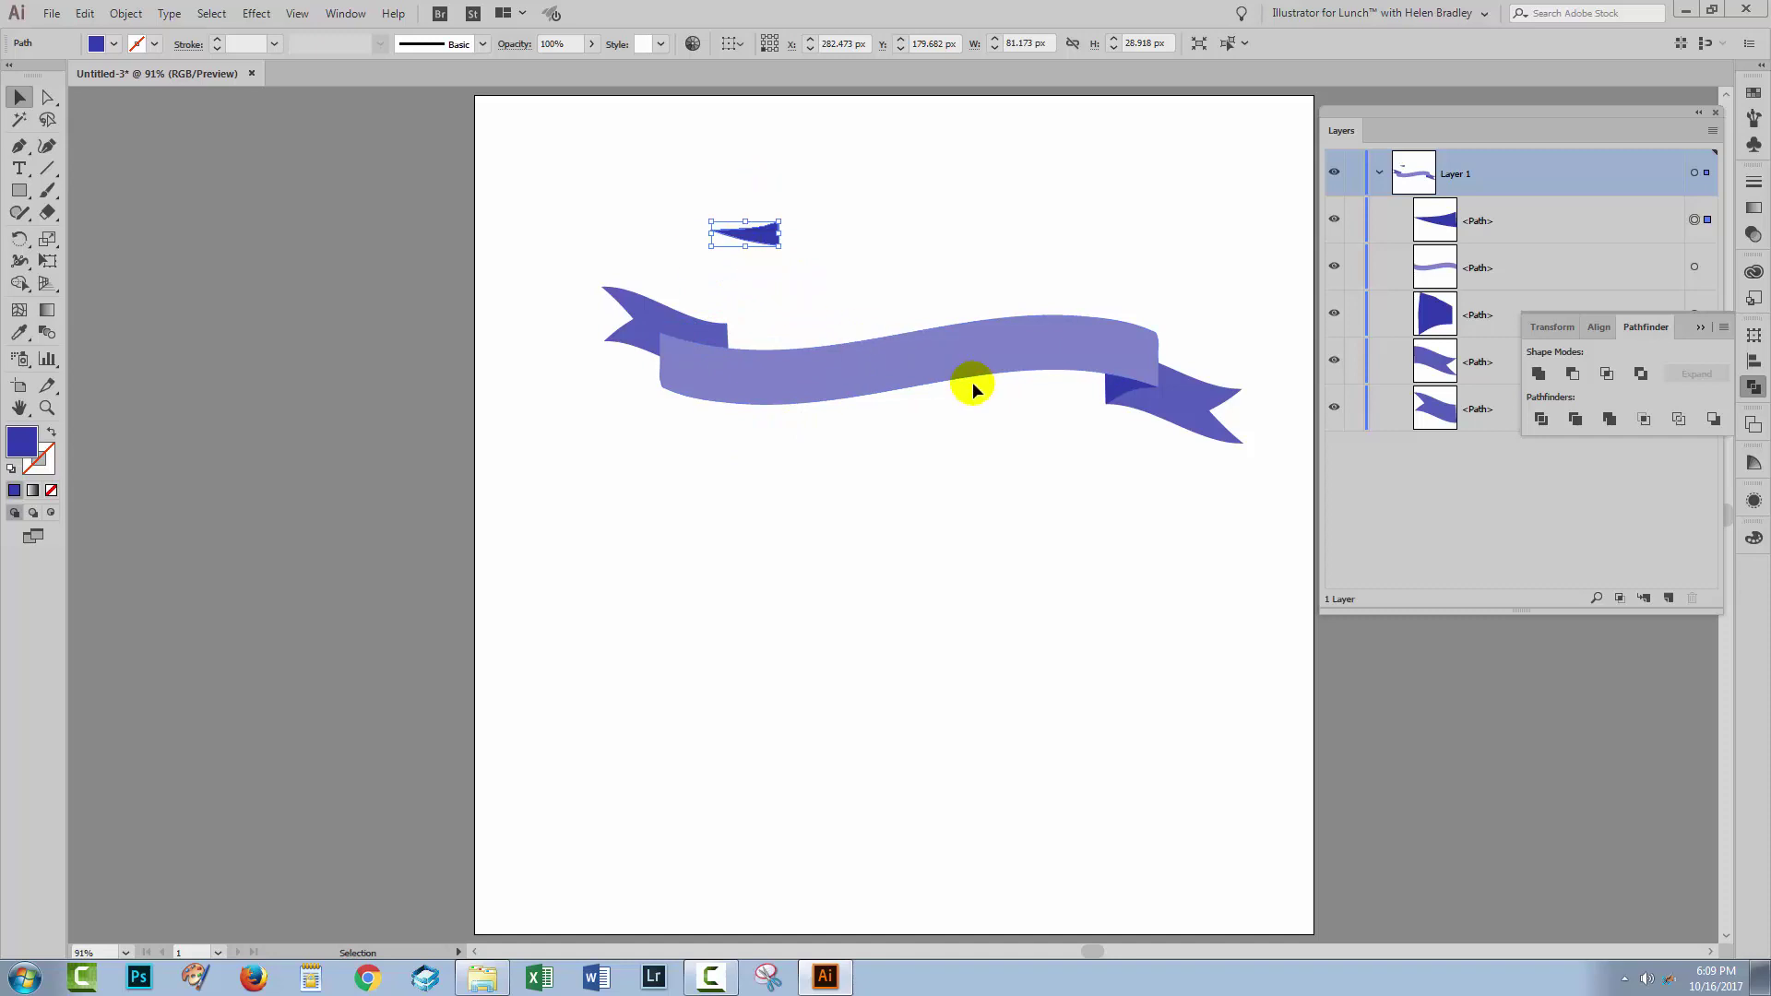
key(ctrl)
key(ctrl+z)
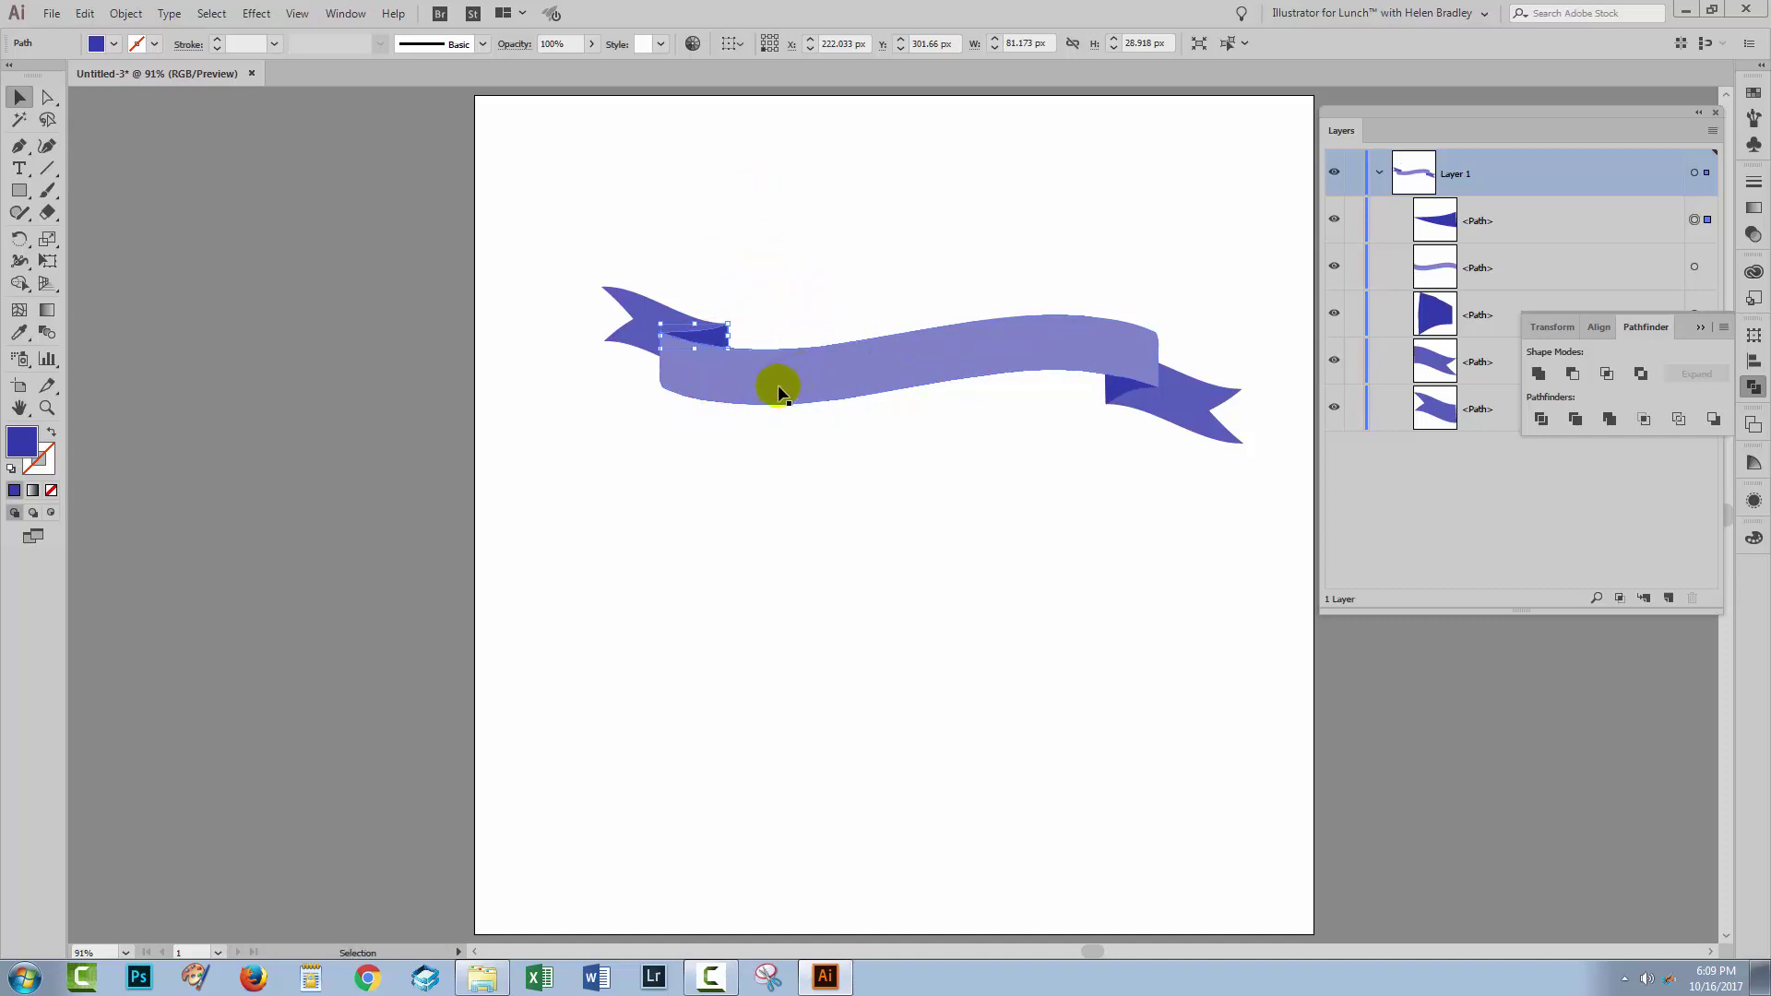
click(882, 459)
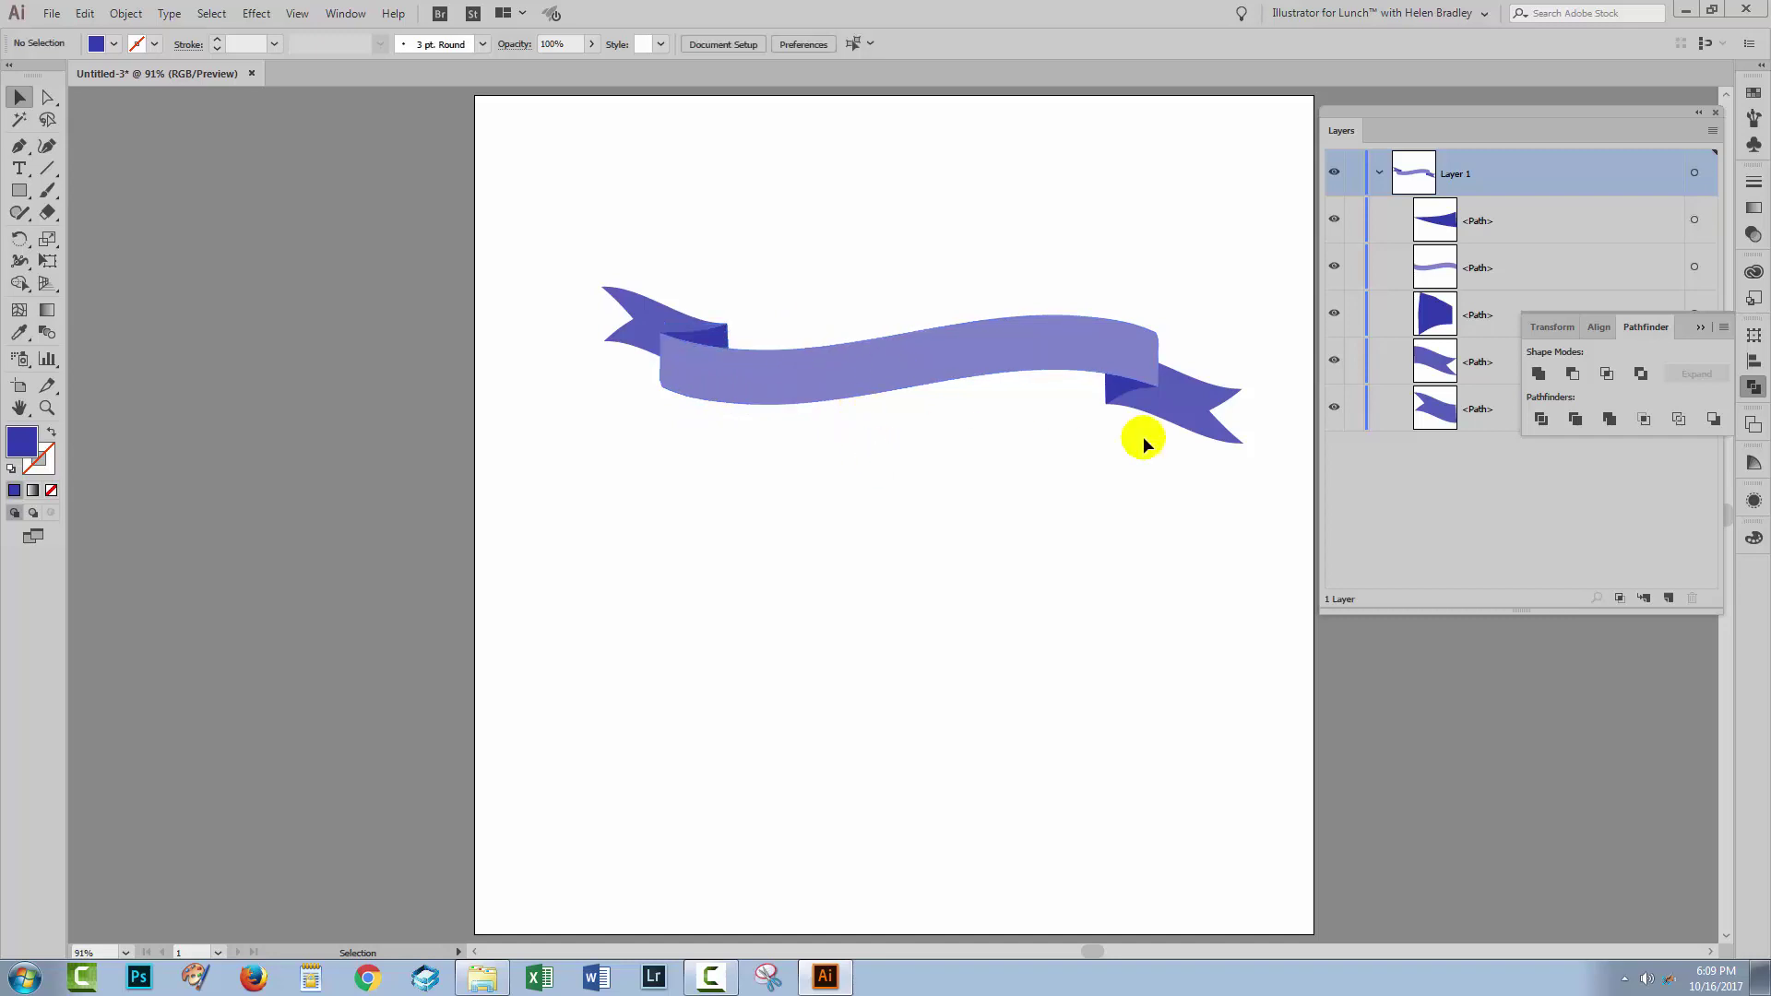
Step: Paste another copy of the ribbon in place, subtract it from the right fold with Minus Front, and deselect
click(691, 392)
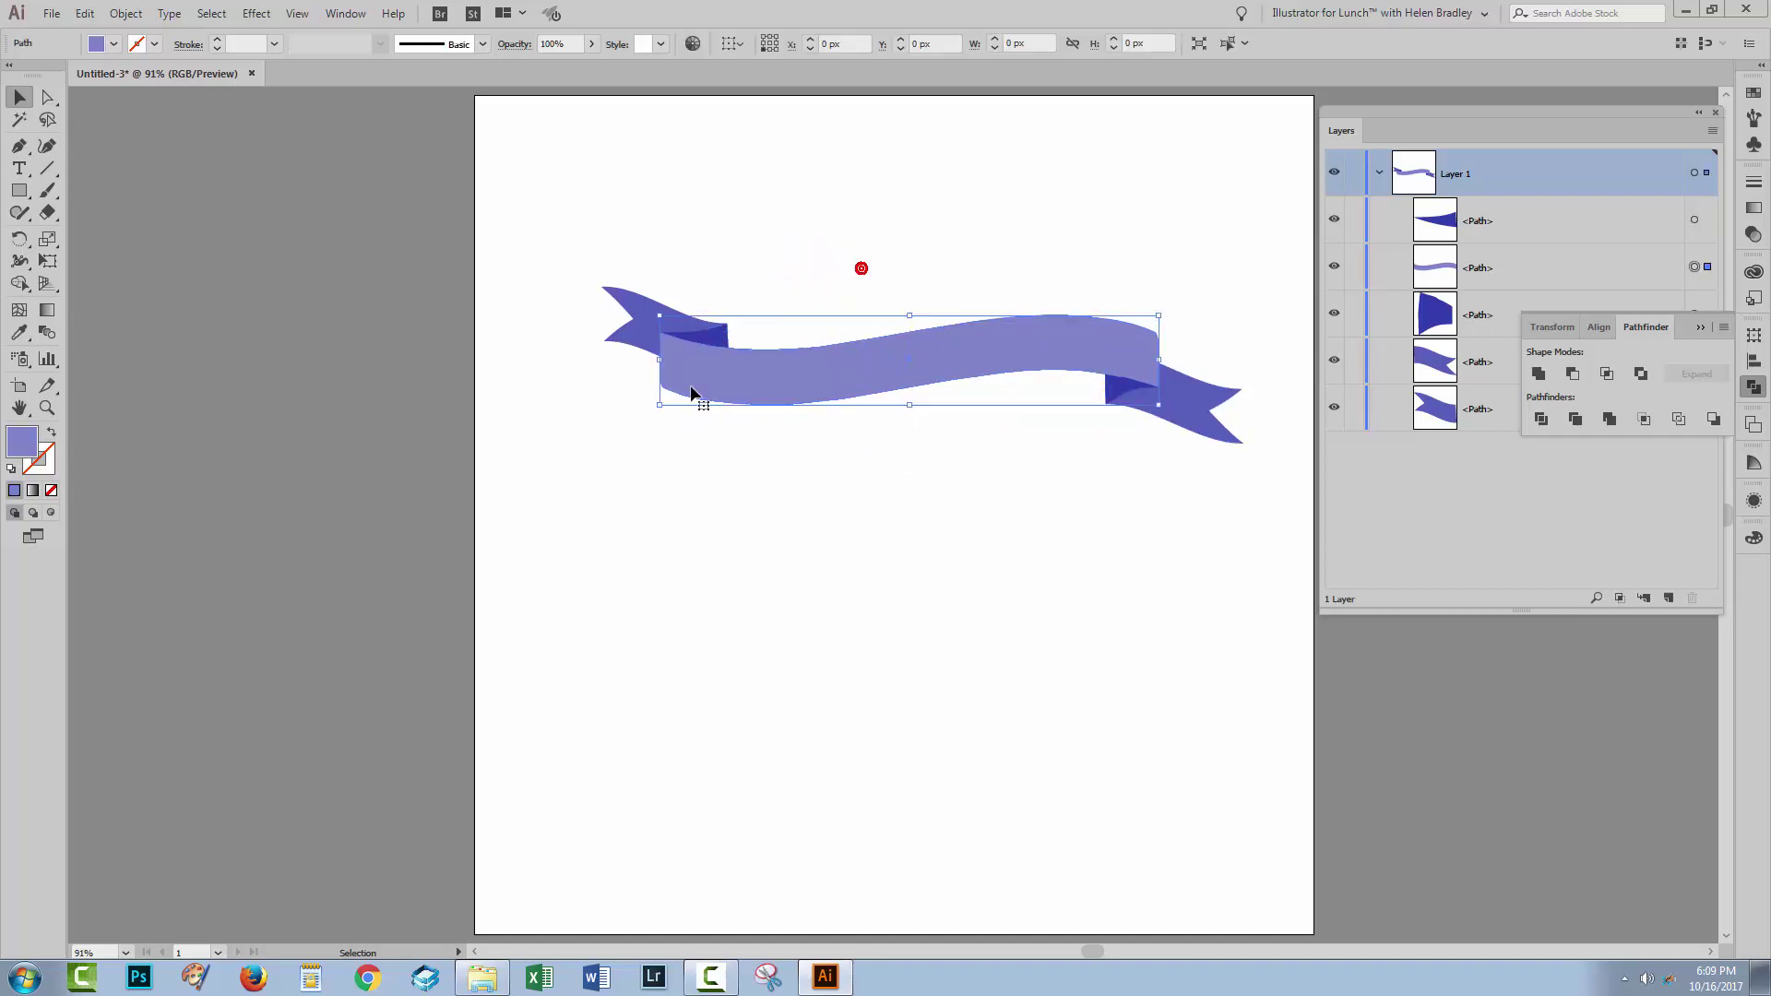
click(84, 13)
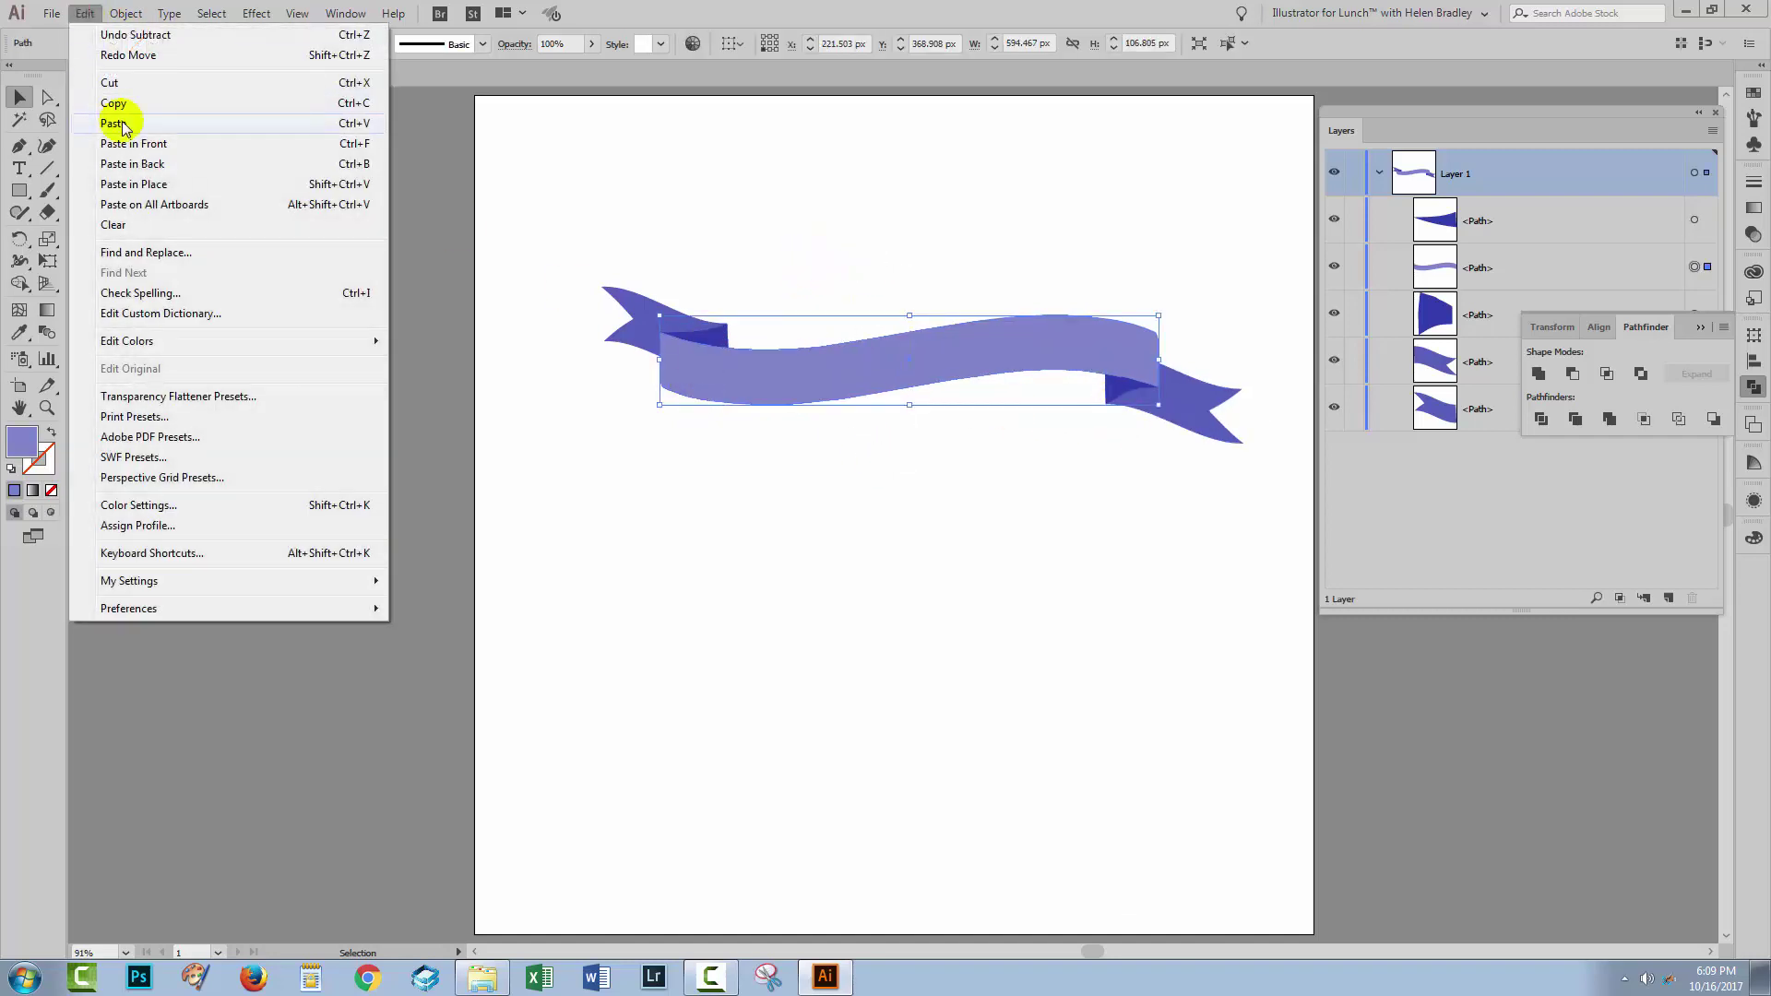
click(84, 13)
click(84, 13)
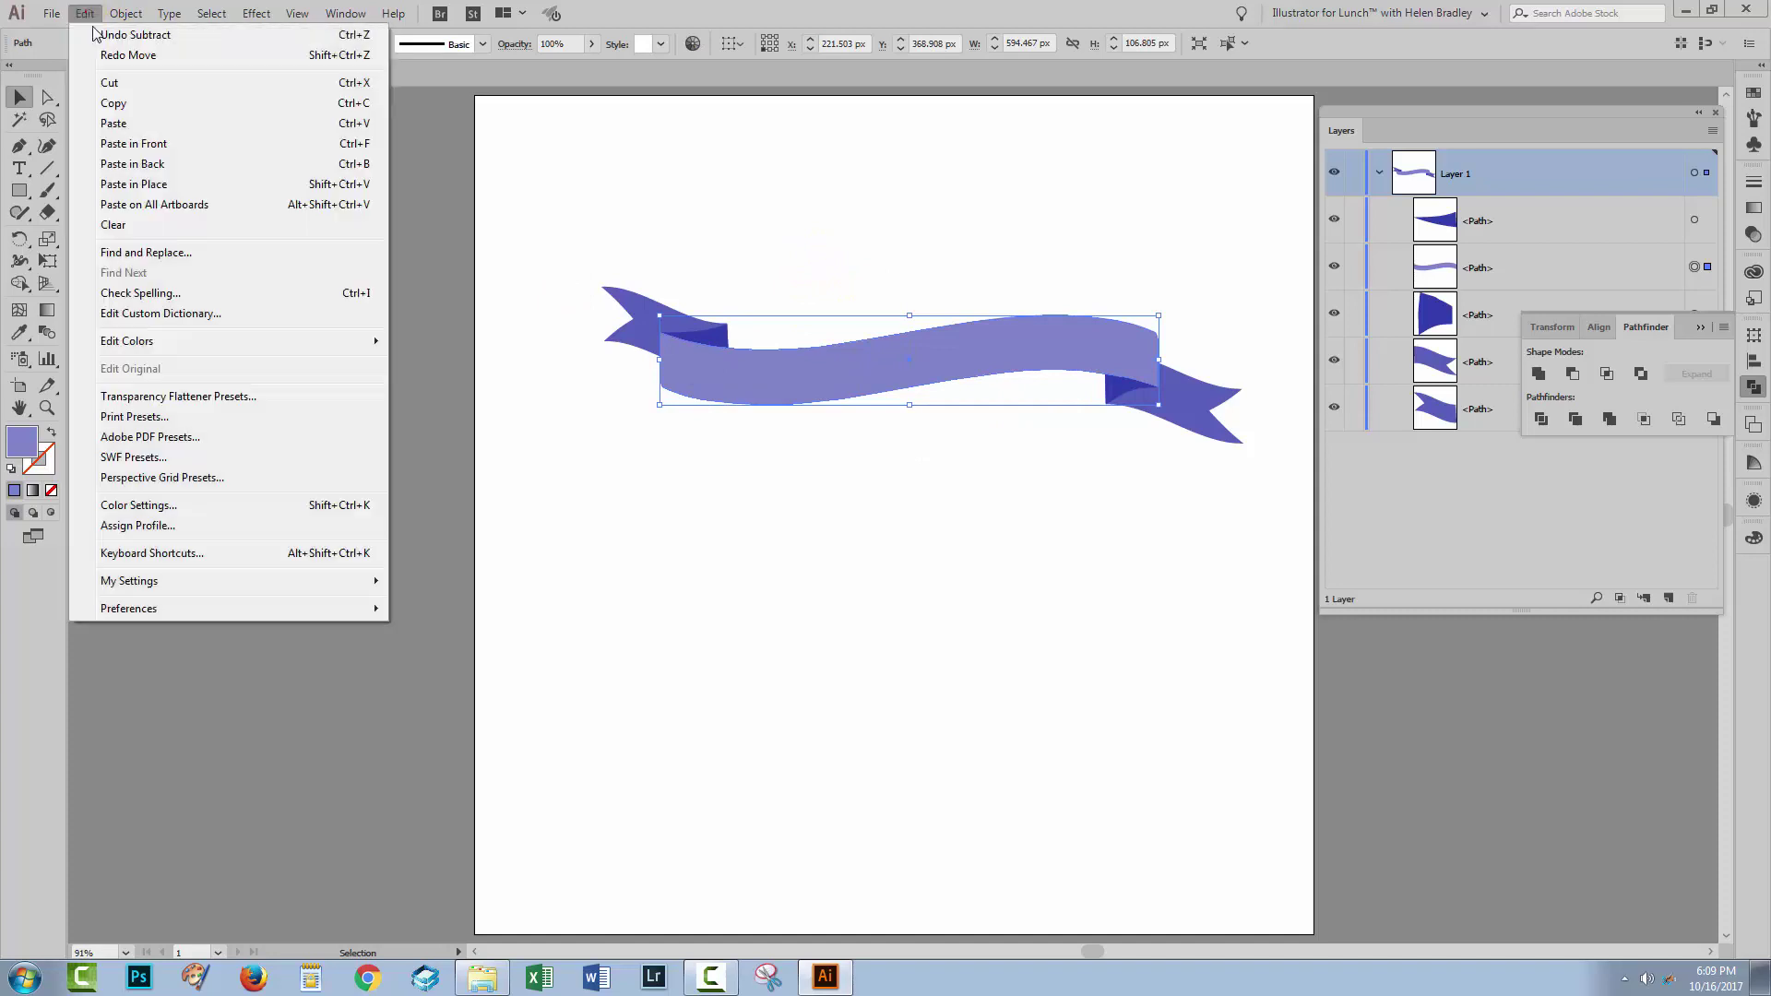
click(152, 184)
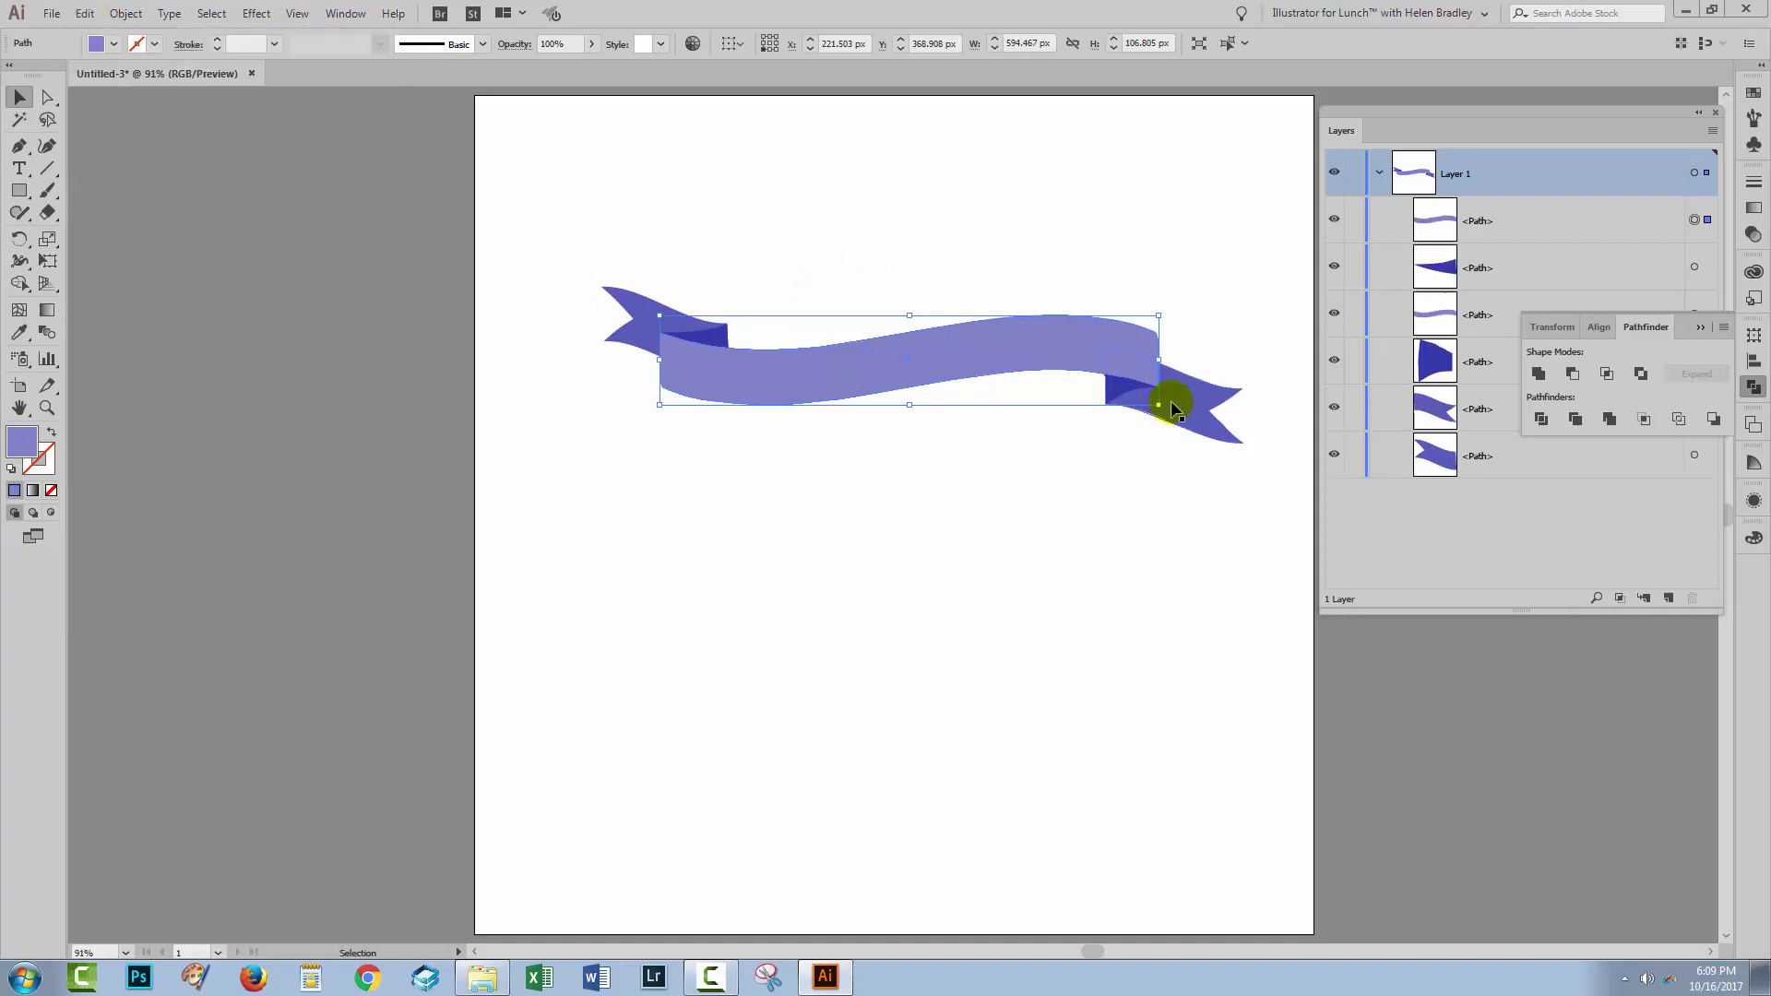
shift+click(1117, 395)
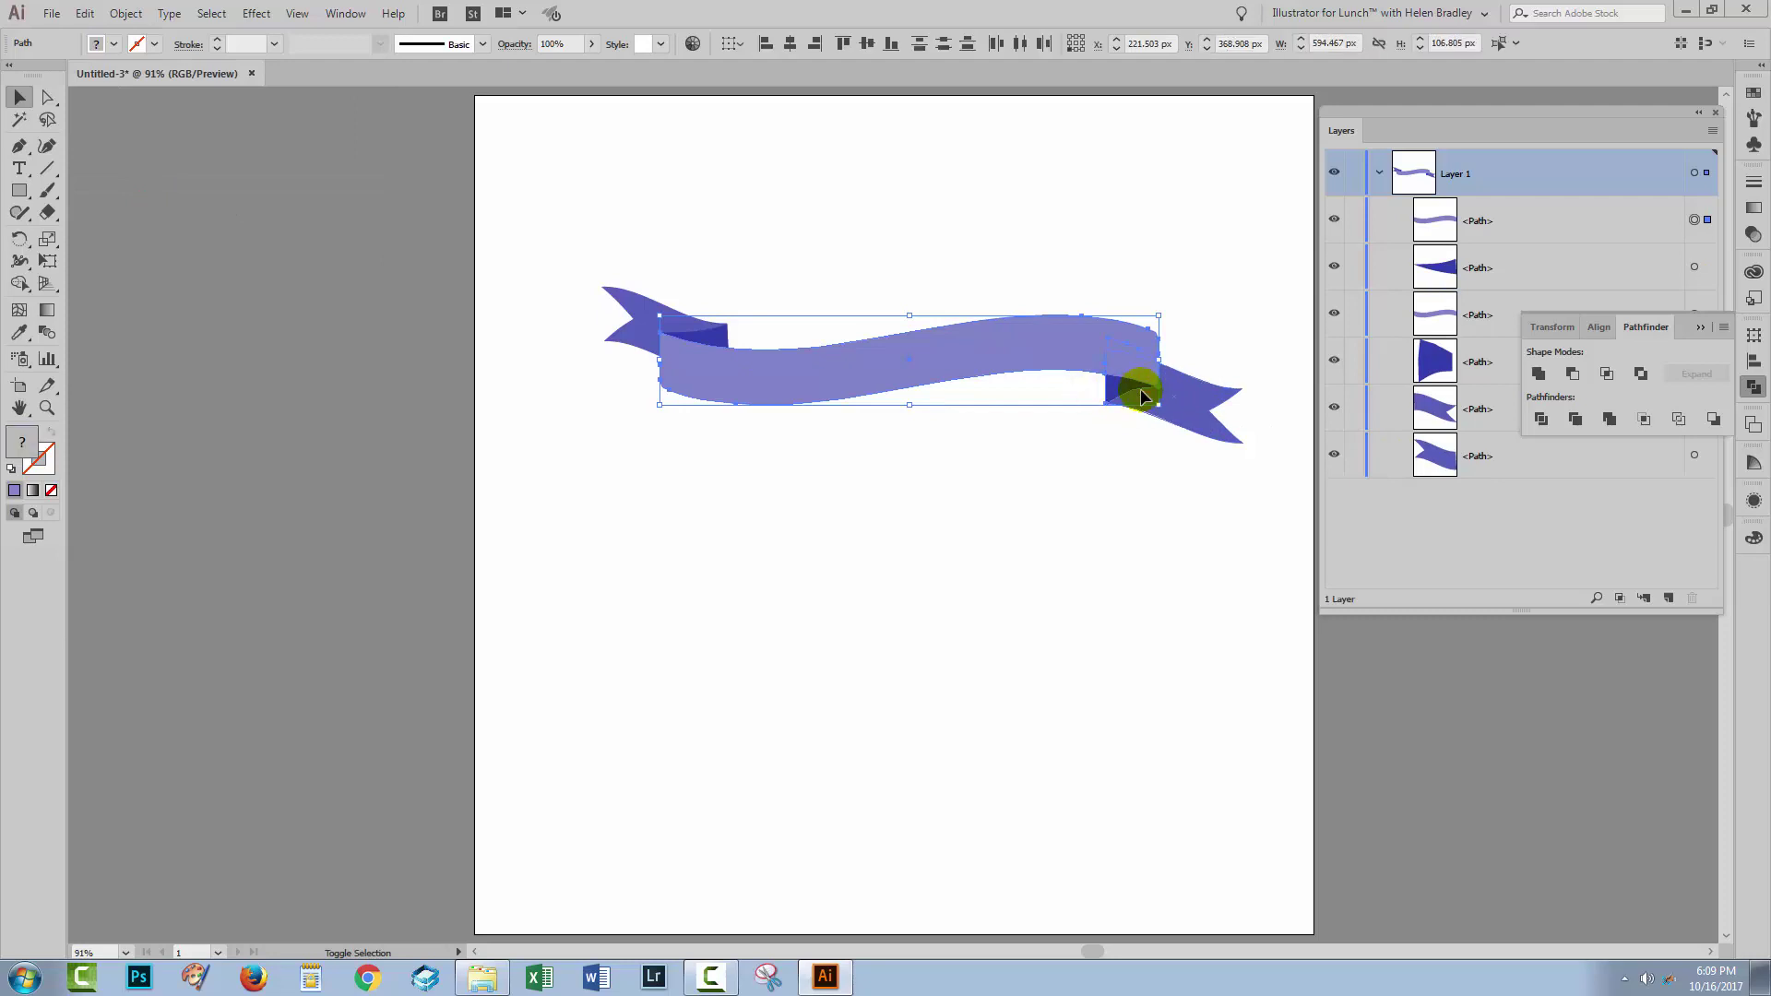
click(1573, 373)
click(1107, 450)
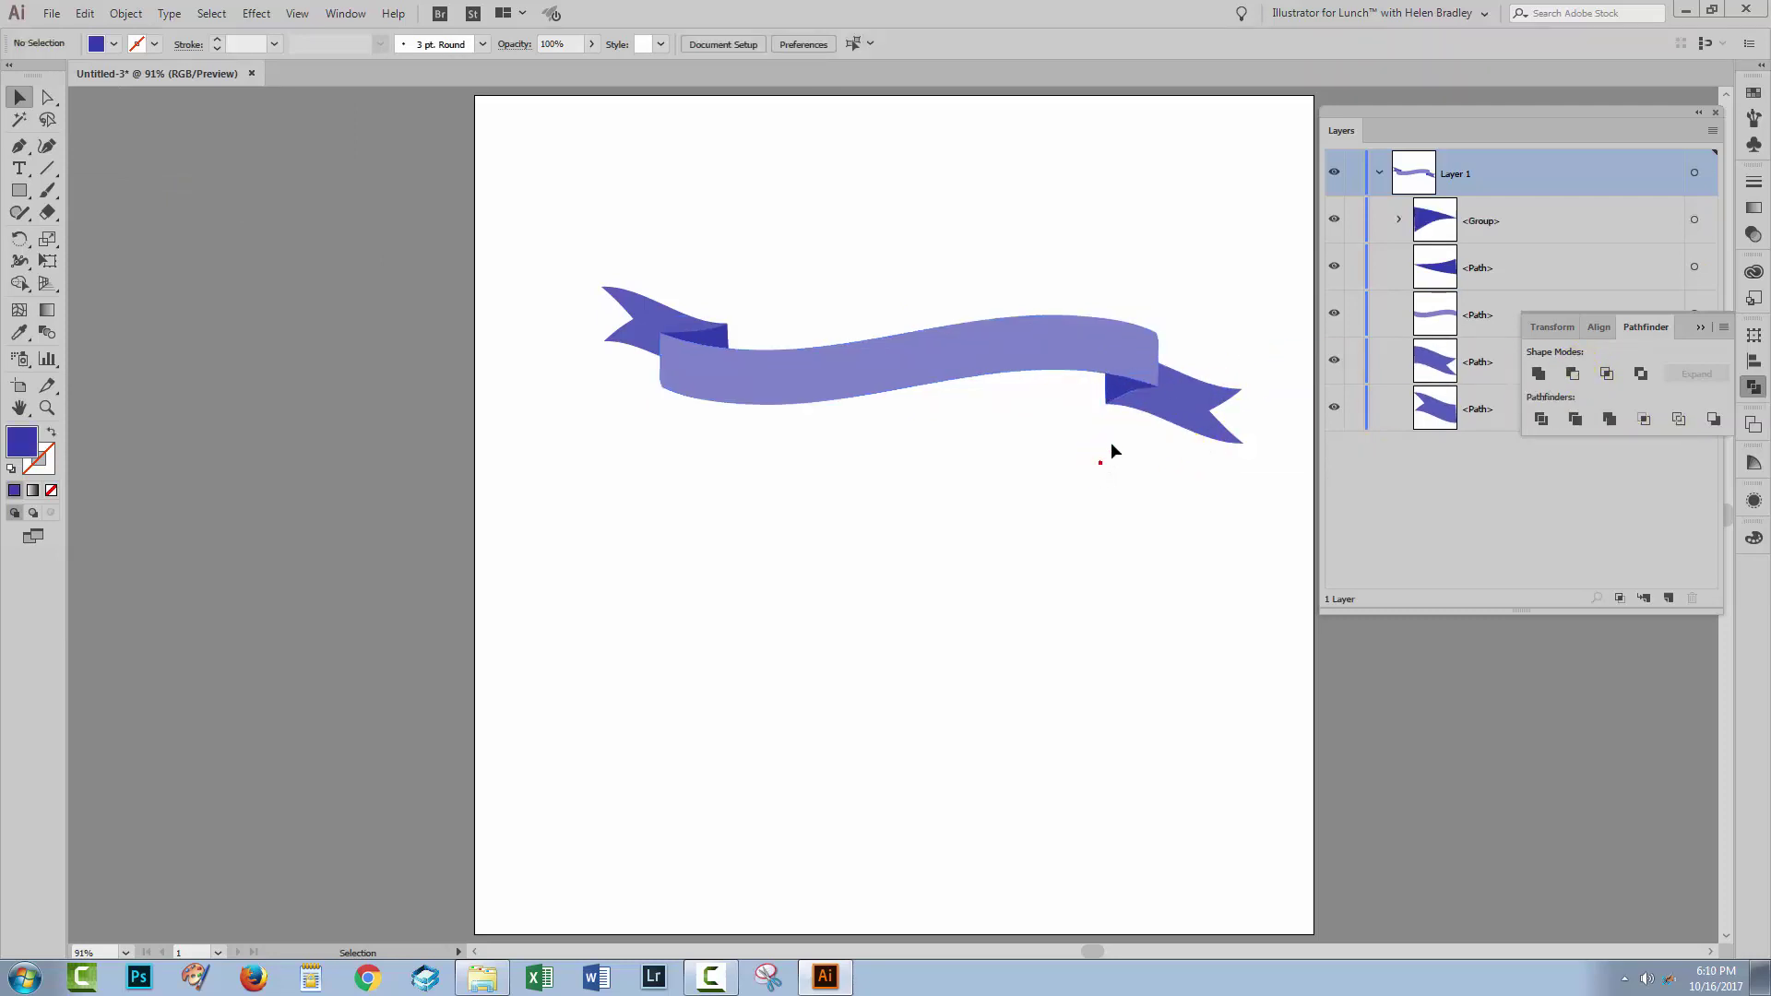
Step: Move the trimmed right fold below the ribbon to check it, undo the move, and examine the right tail's outline
drag(1117, 394, 1010, 477)
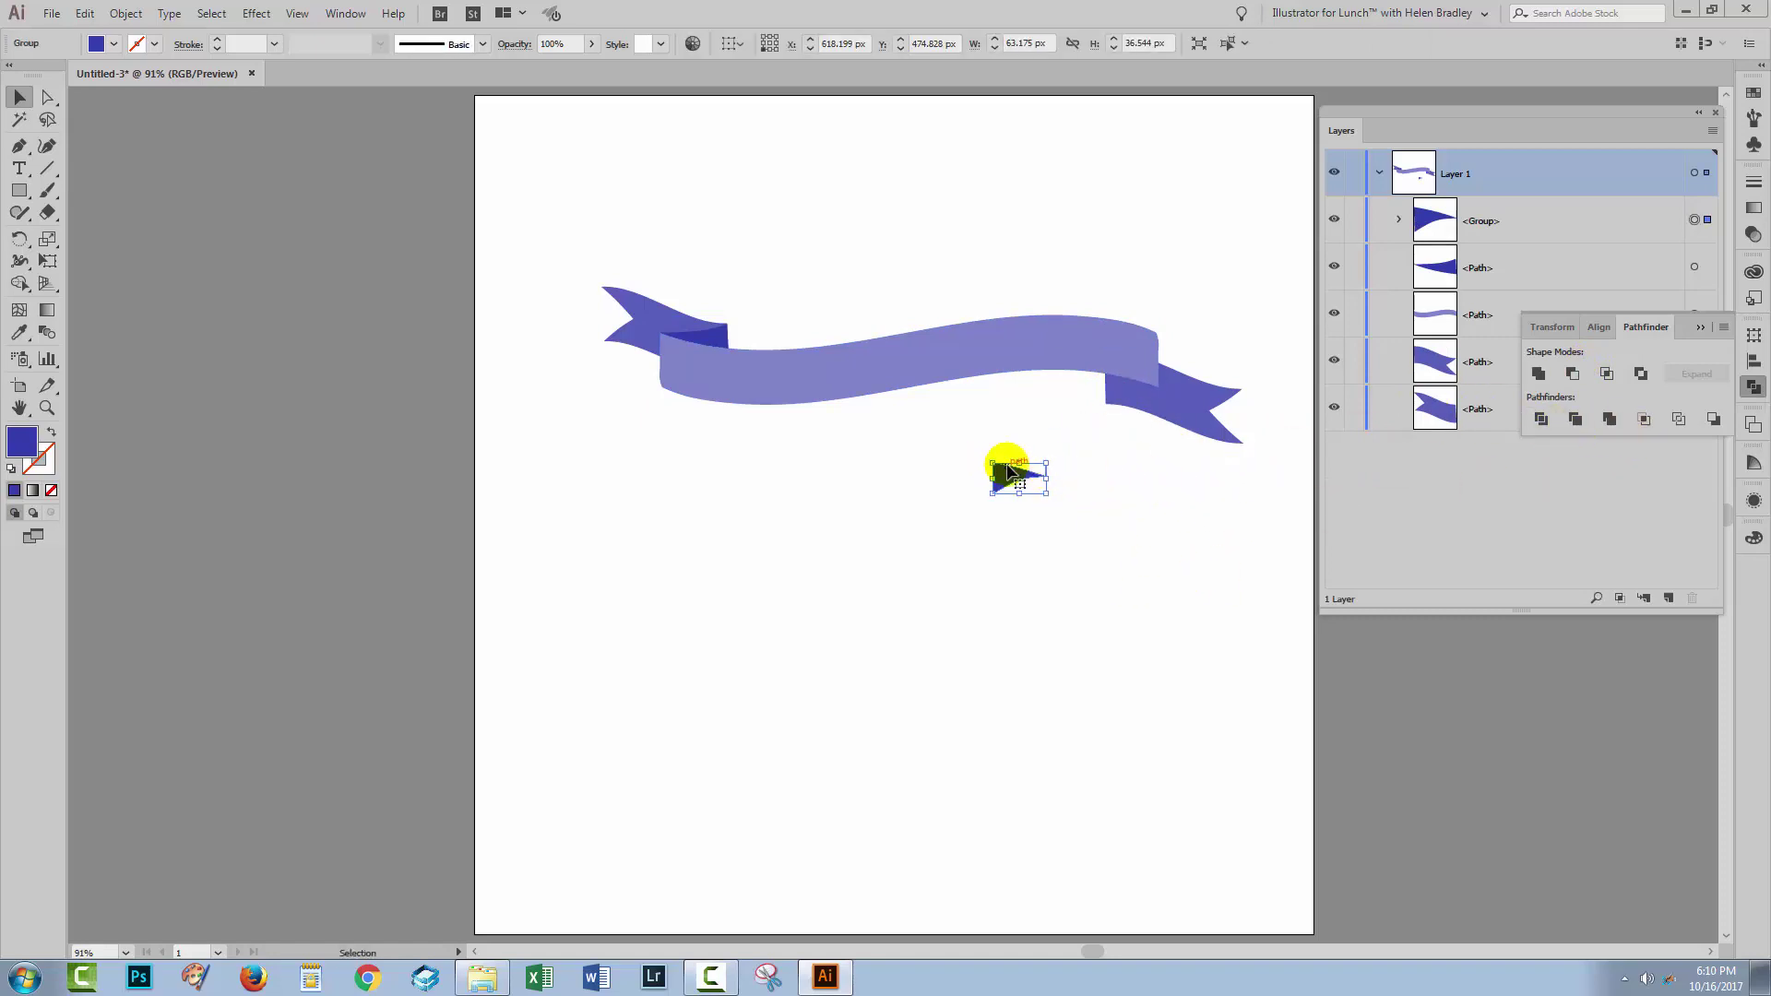
key(ctrl+z)
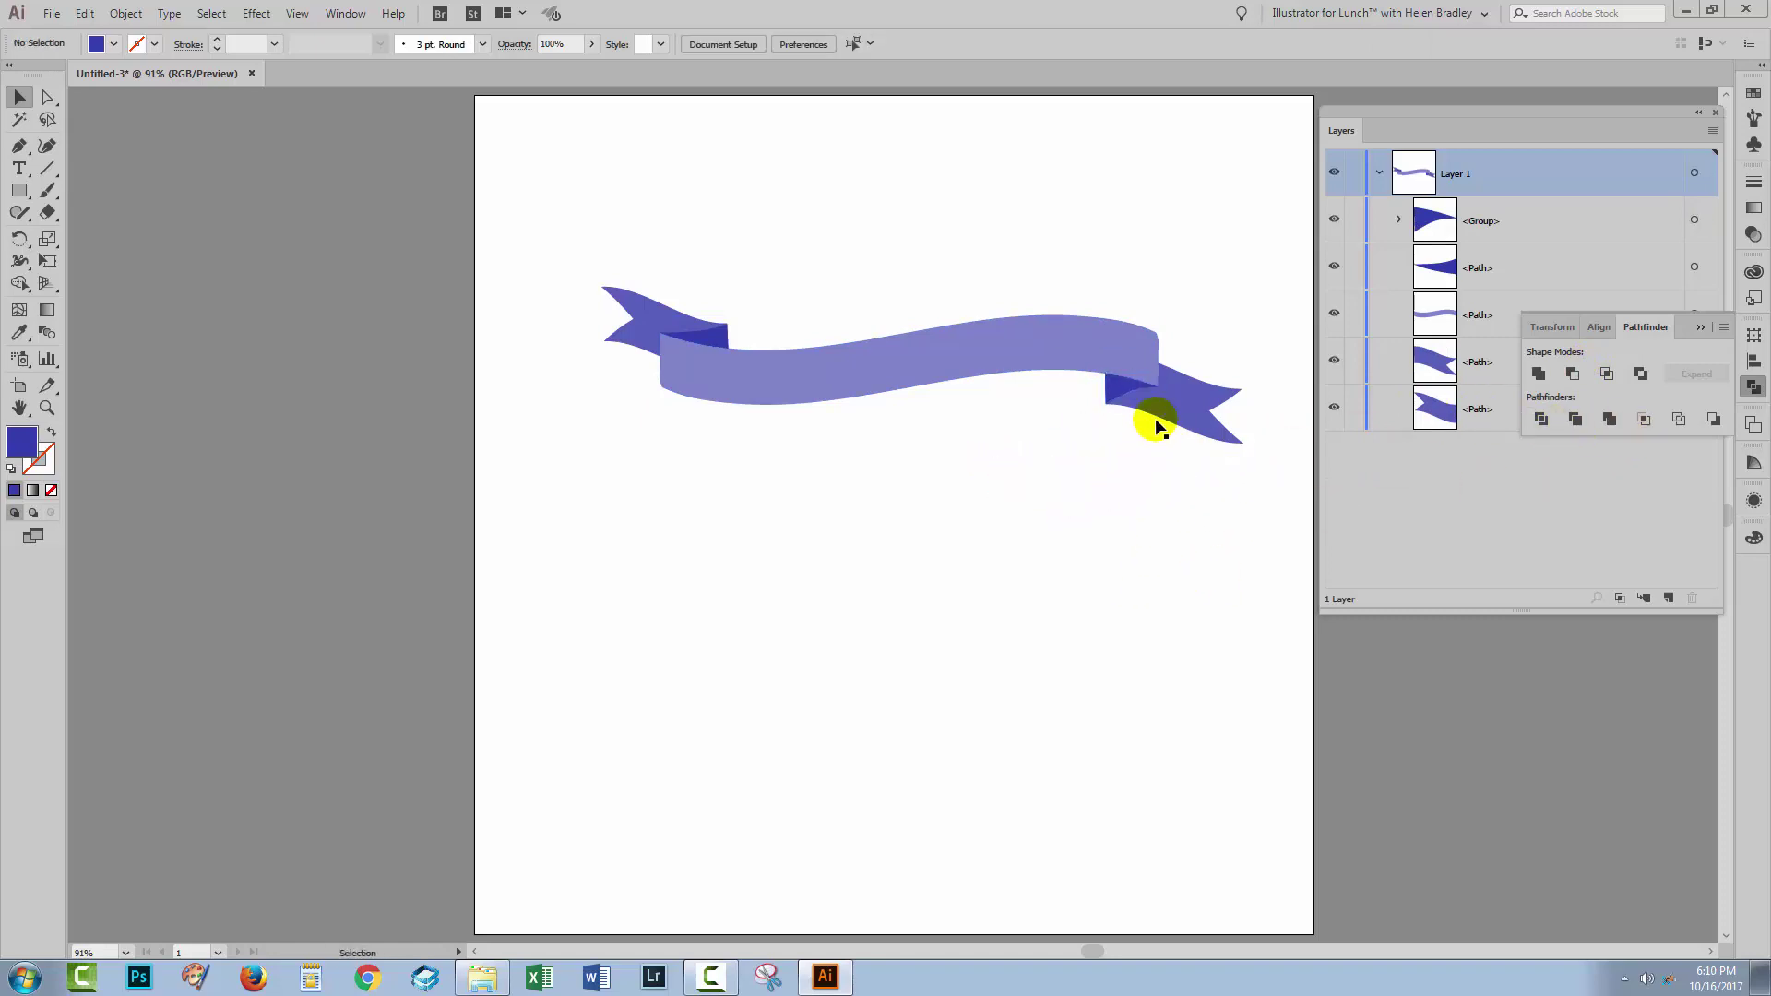
click(1153, 407)
click(1190, 411)
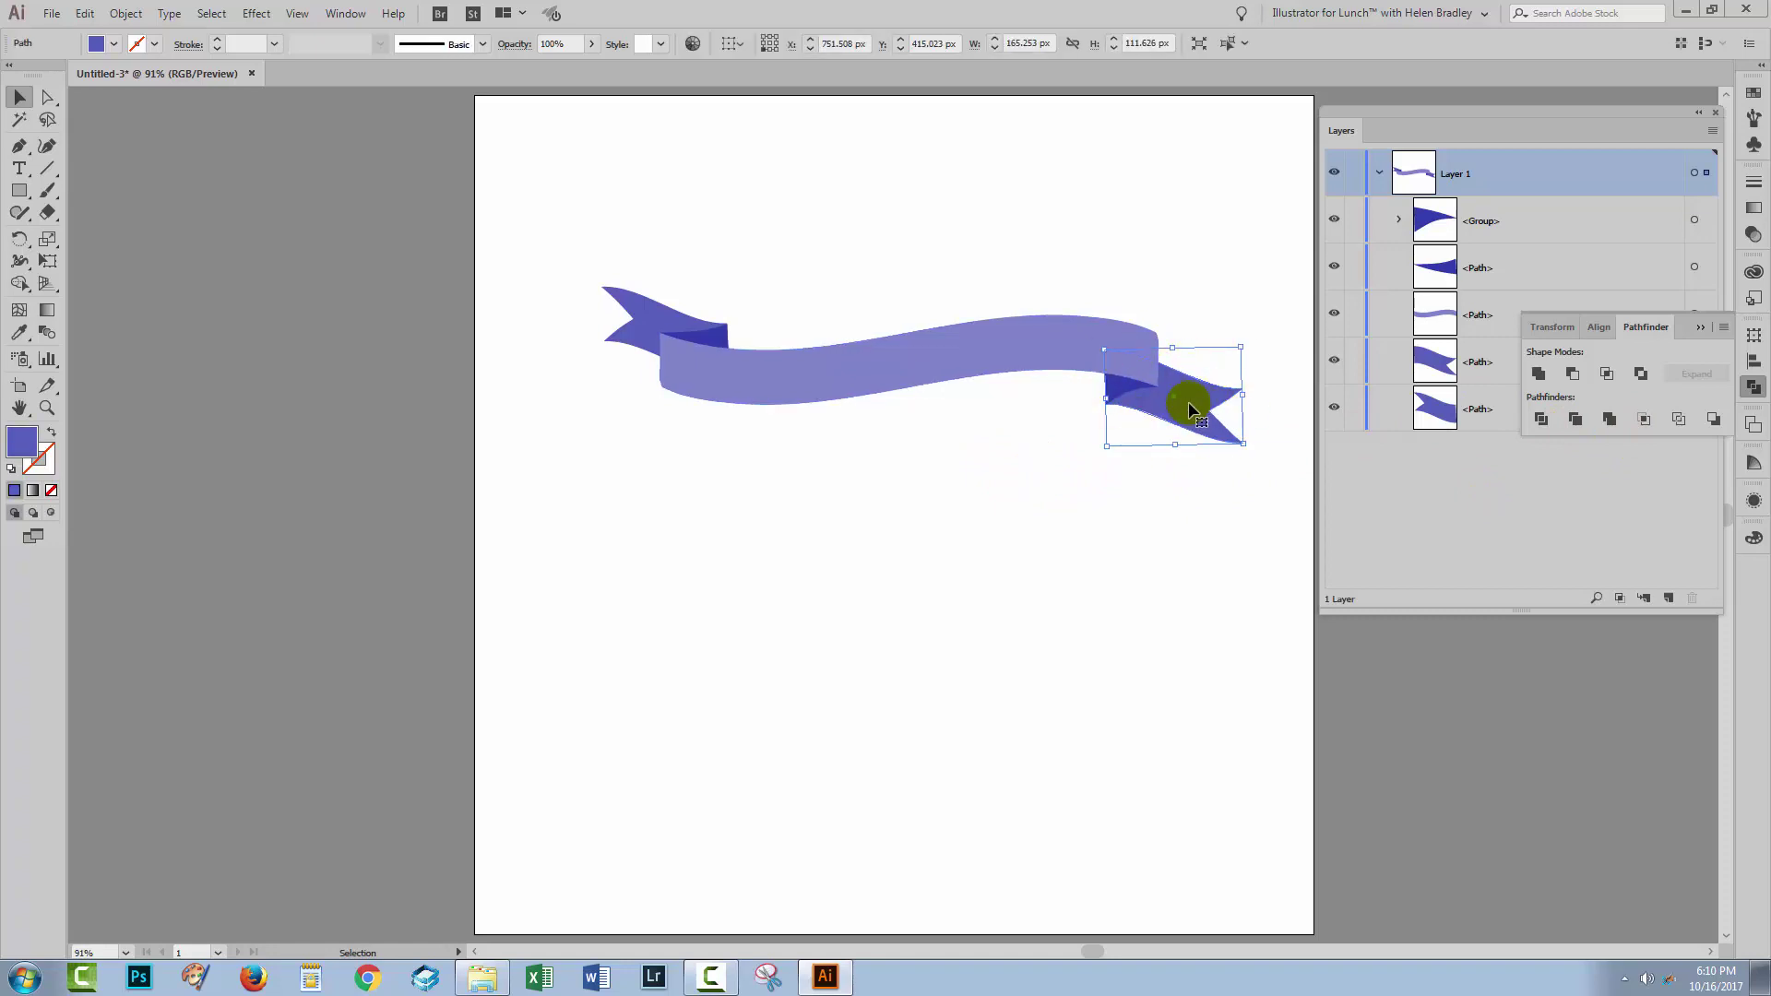
click(969, 246)
Step: Paste copies of the ribbon and right fold in place, subtract both from the right tail with Minus Front, and deselect
click(1049, 356)
shift+click(1114, 387)
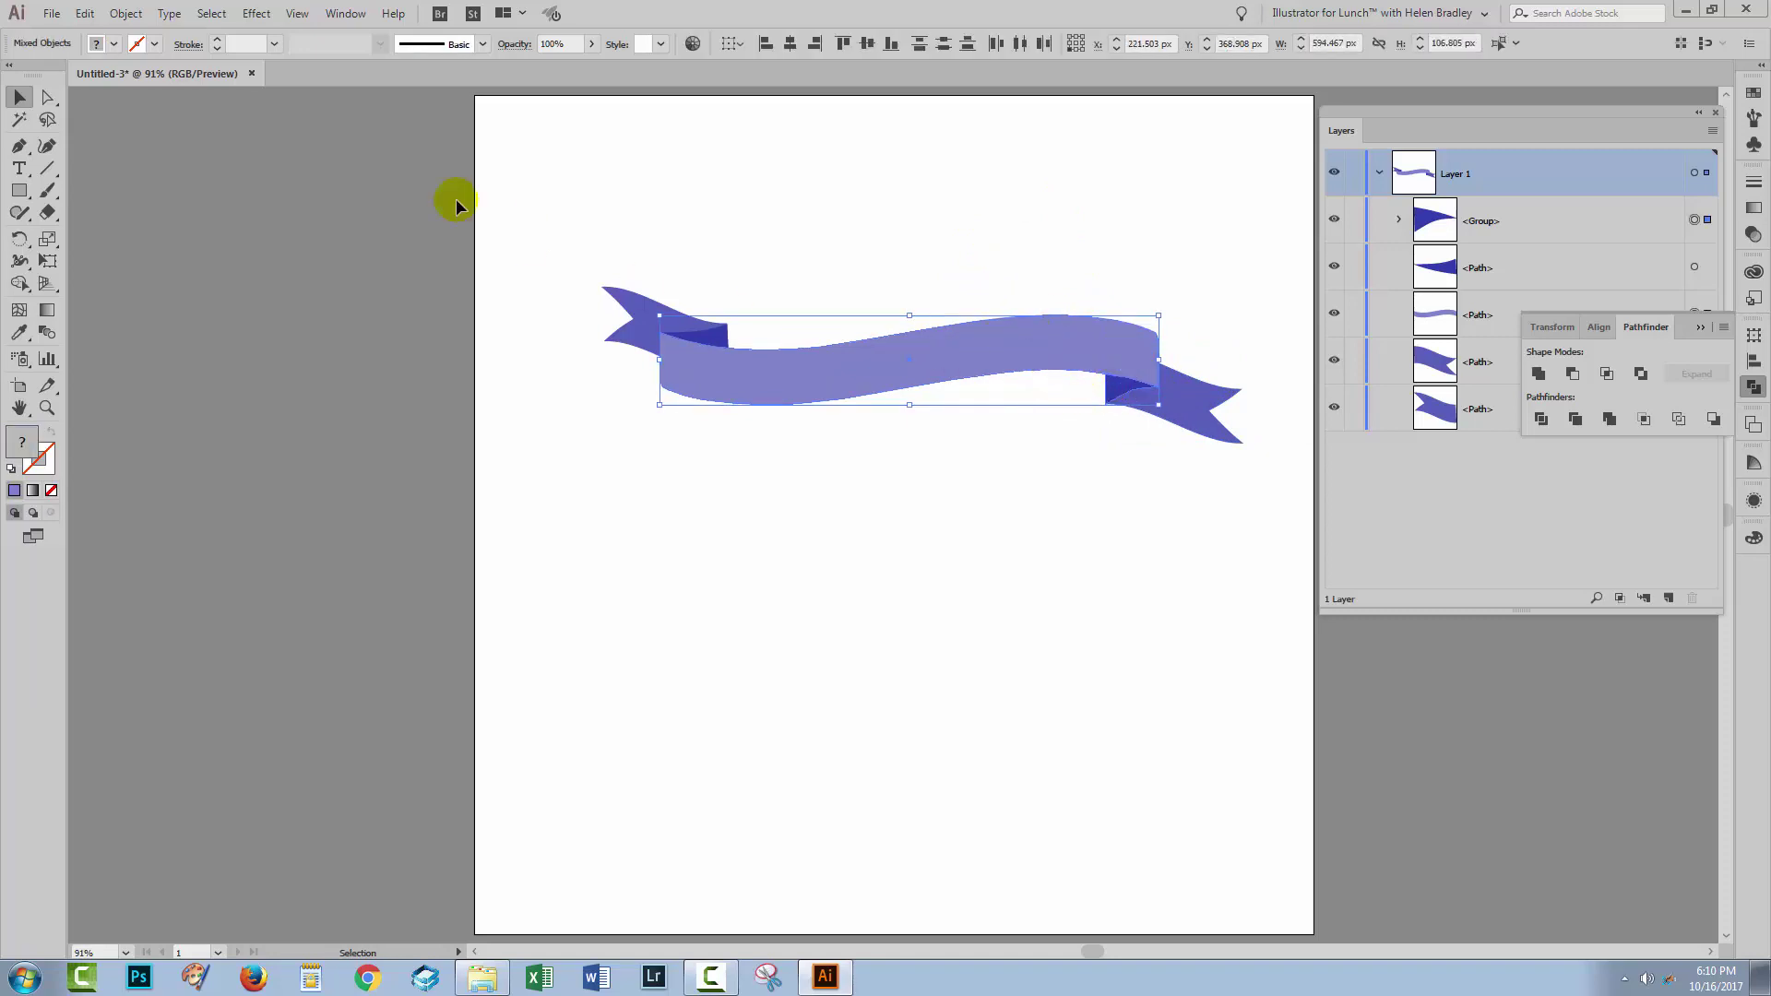
click(86, 18)
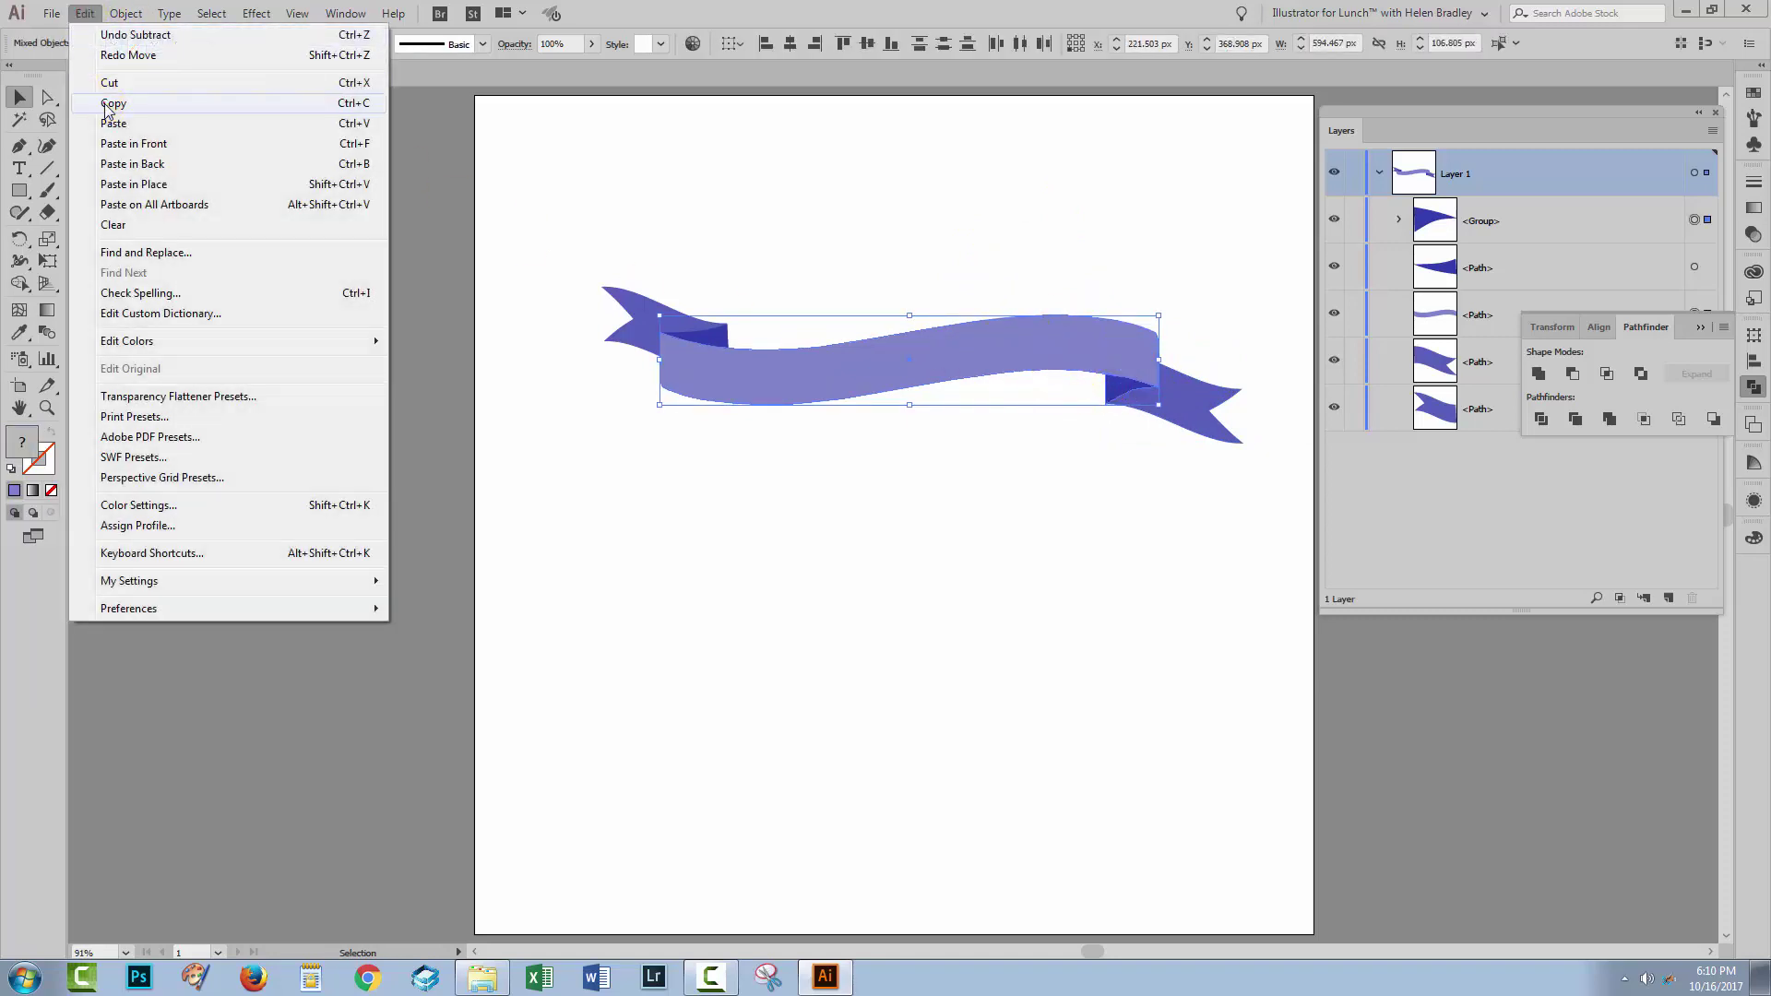
click(84, 14)
click(84, 14)
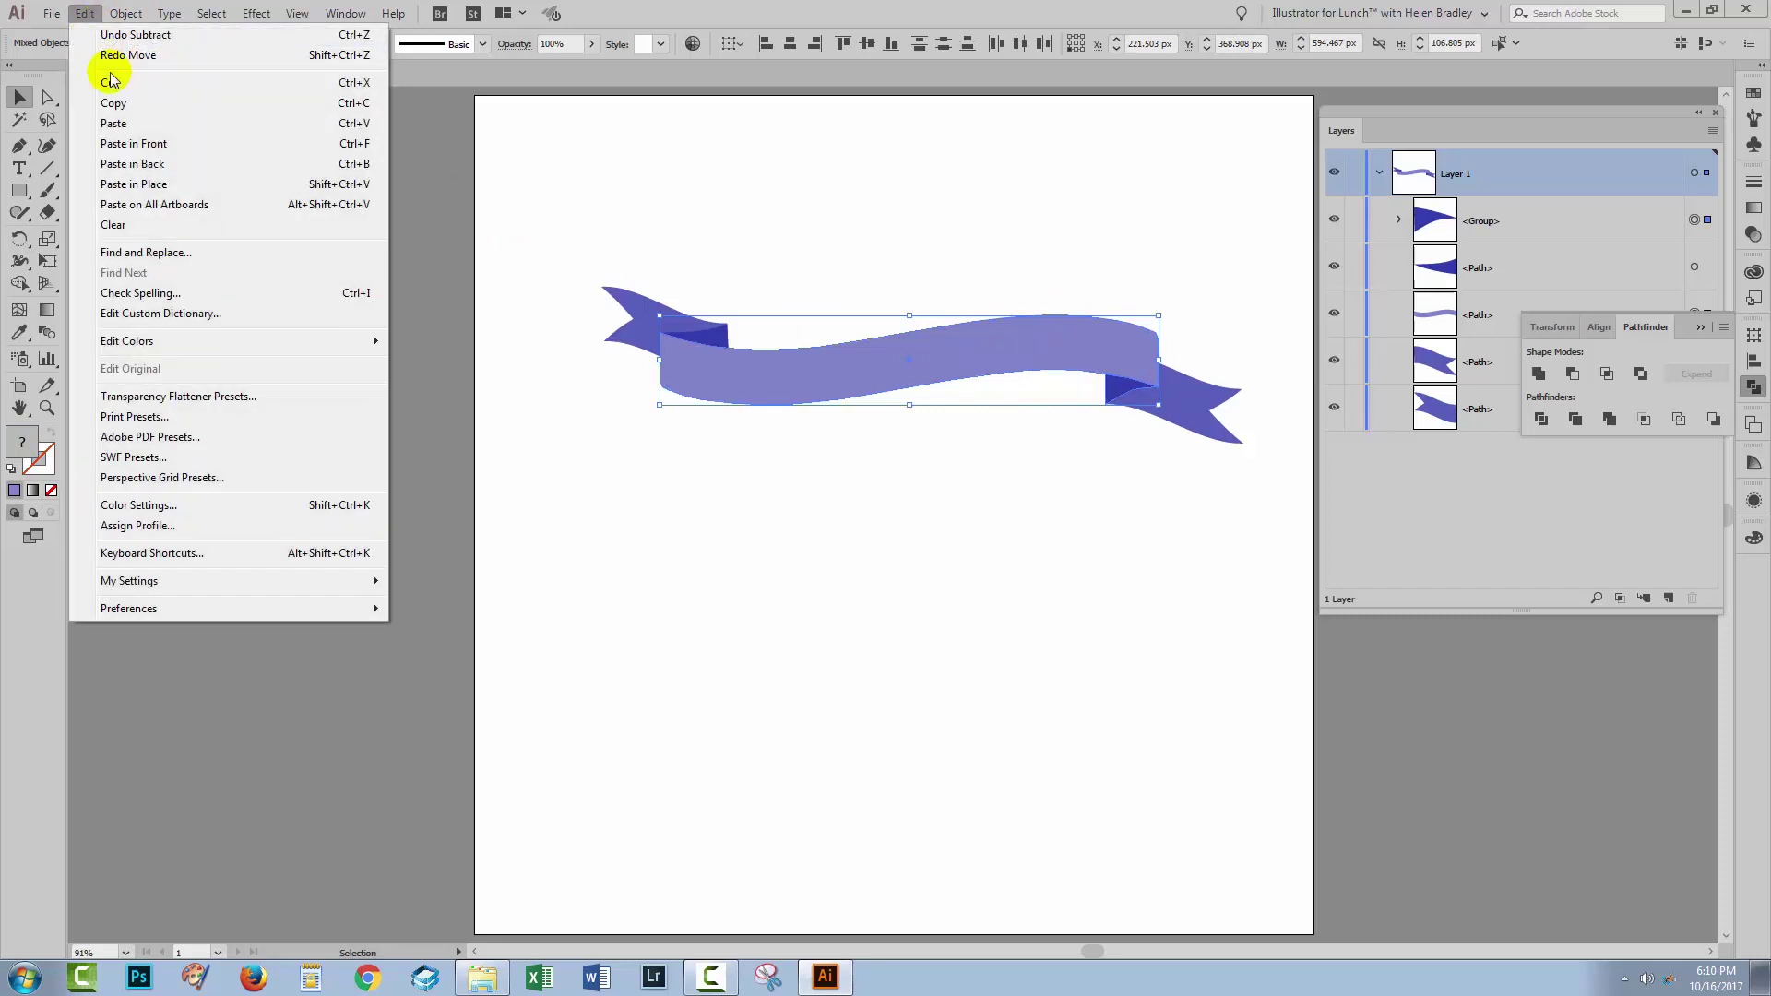
click(145, 185)
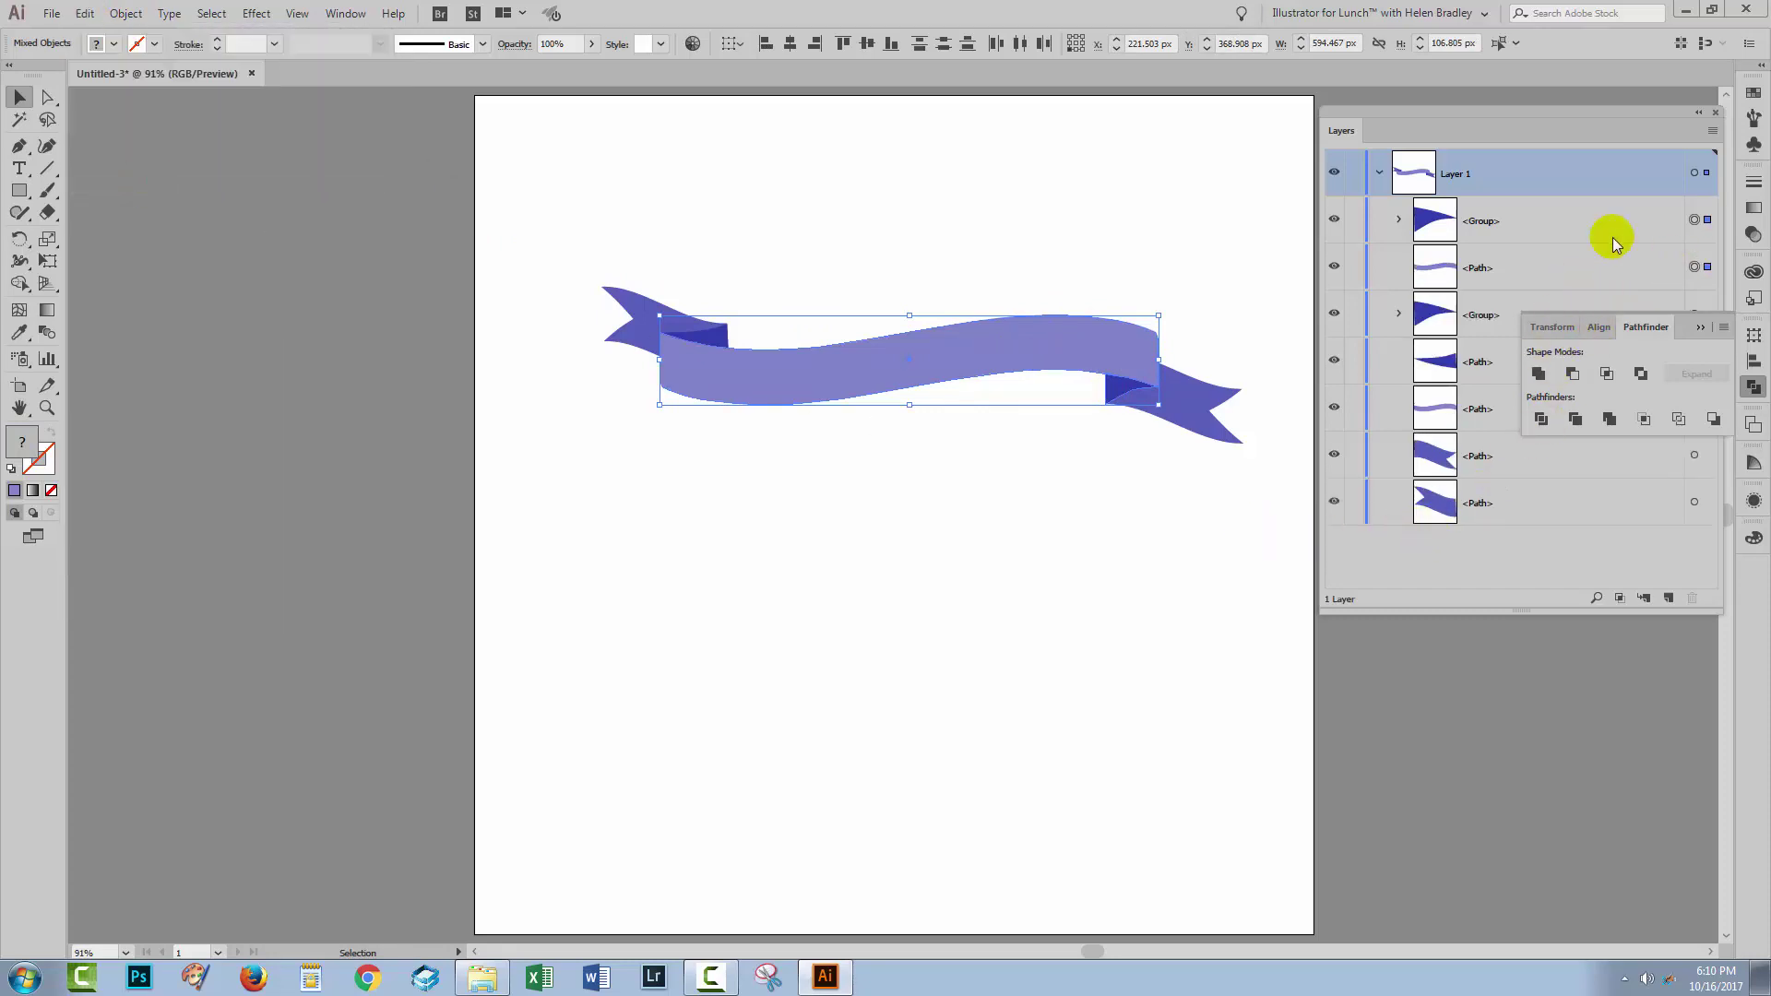
shift+click(1189, 422)
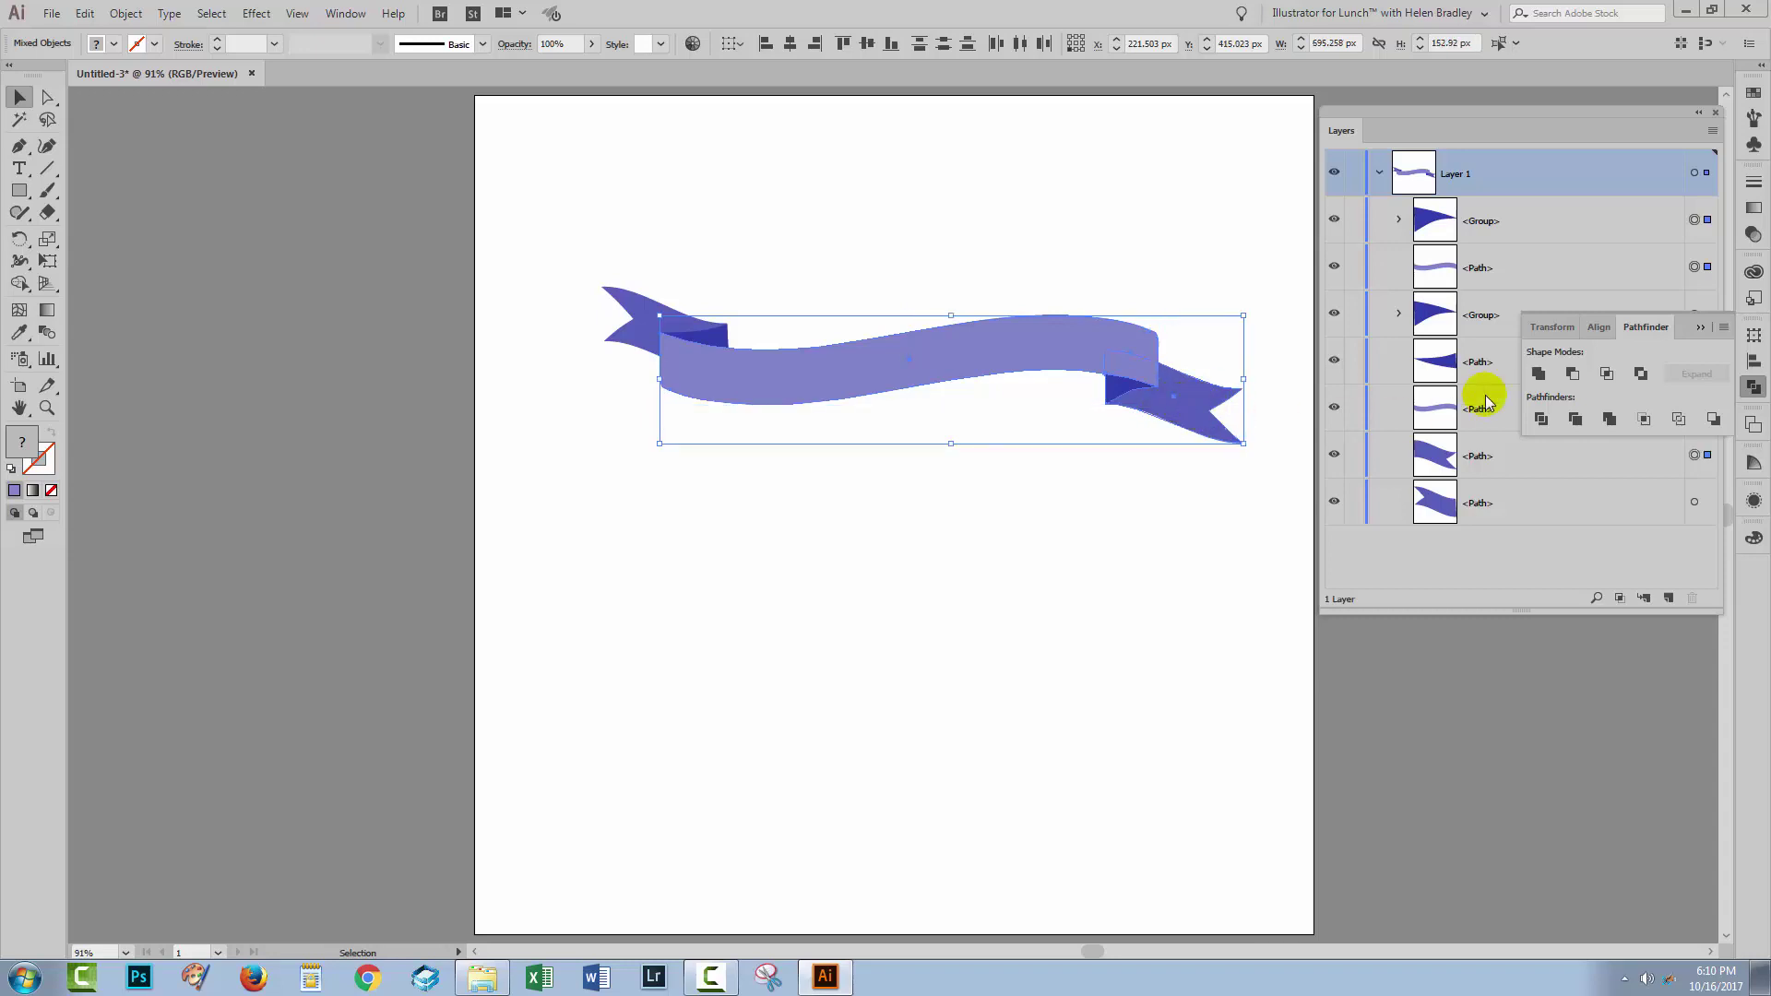
click(1572, 374)
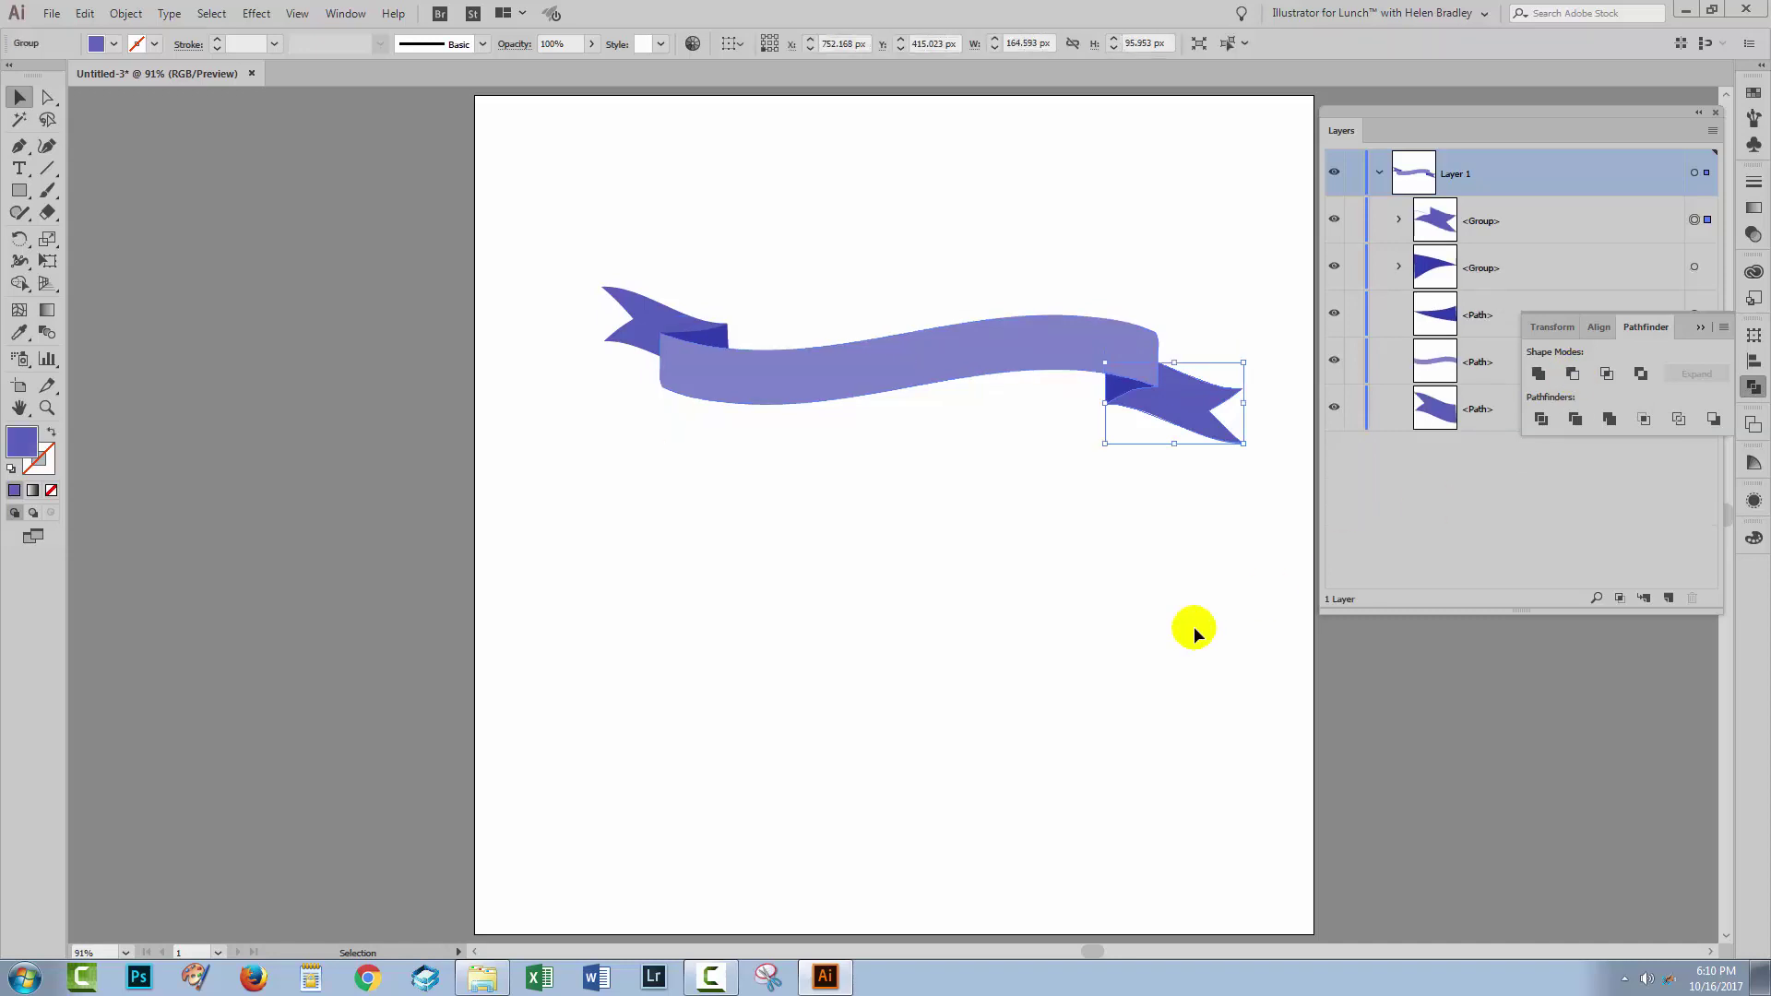
click(1088, 661)
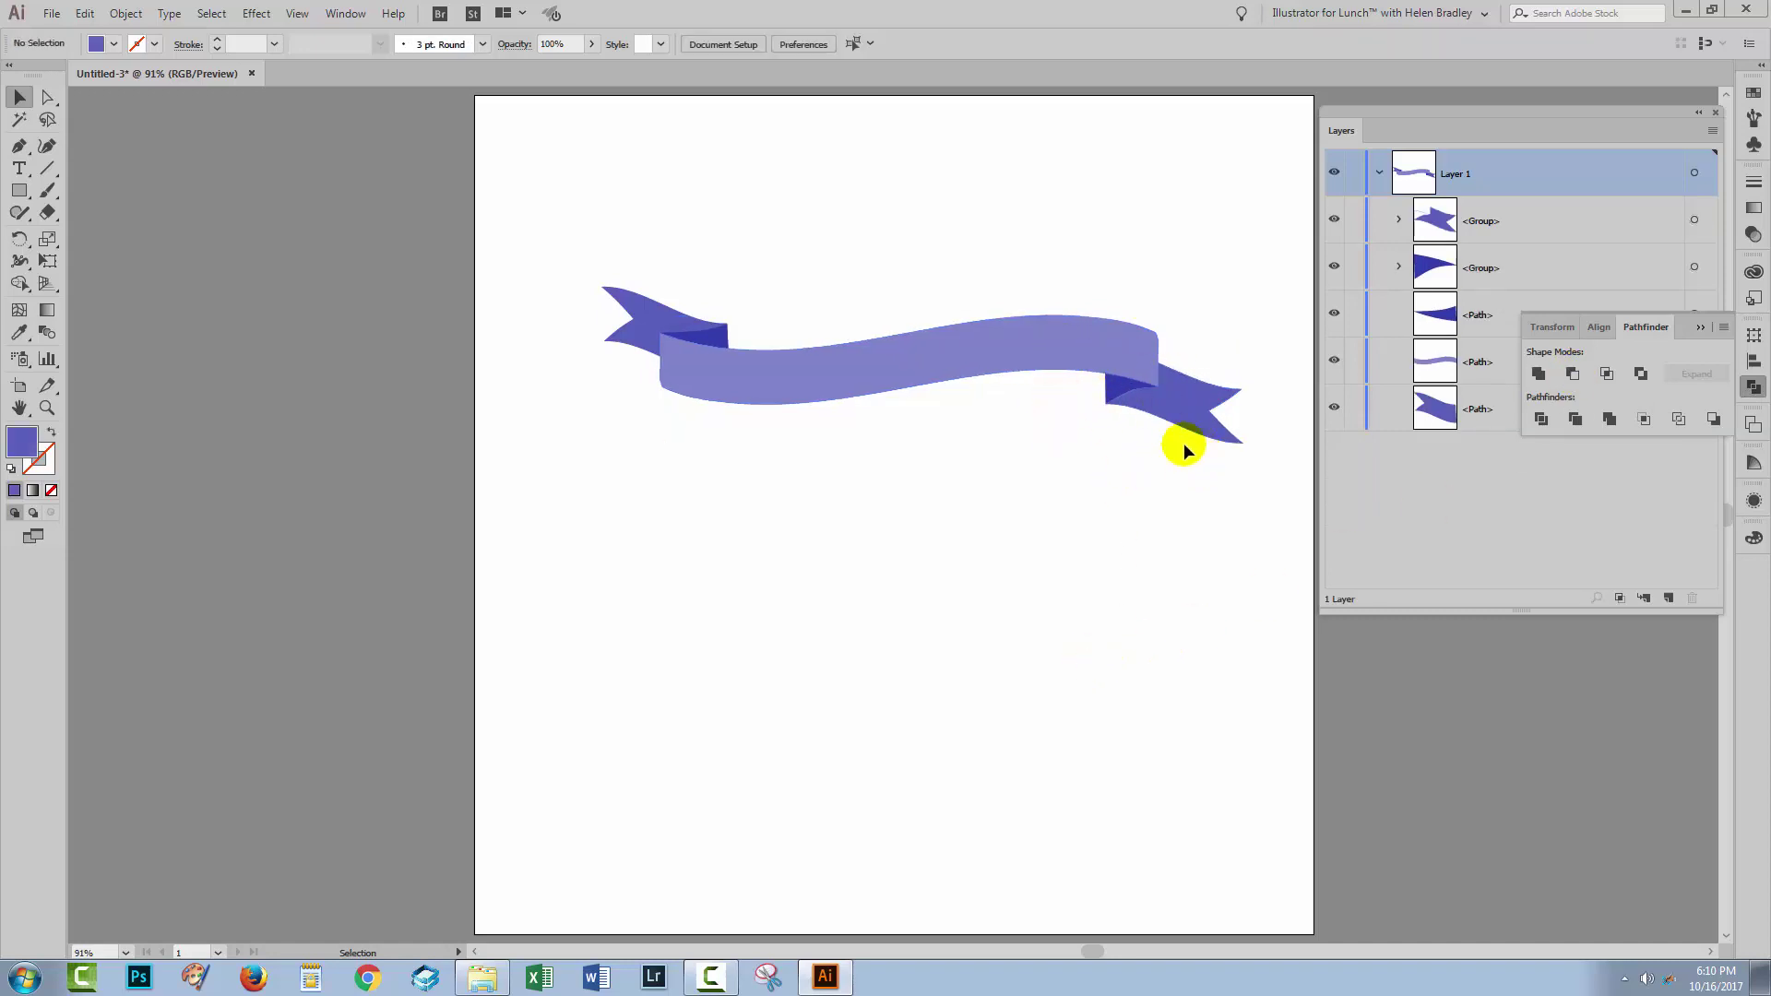
Step: Move the trimmed right tail away from the banner to check its shape, undo the move, and deselect
drag(1159, 415, 1167, 498)
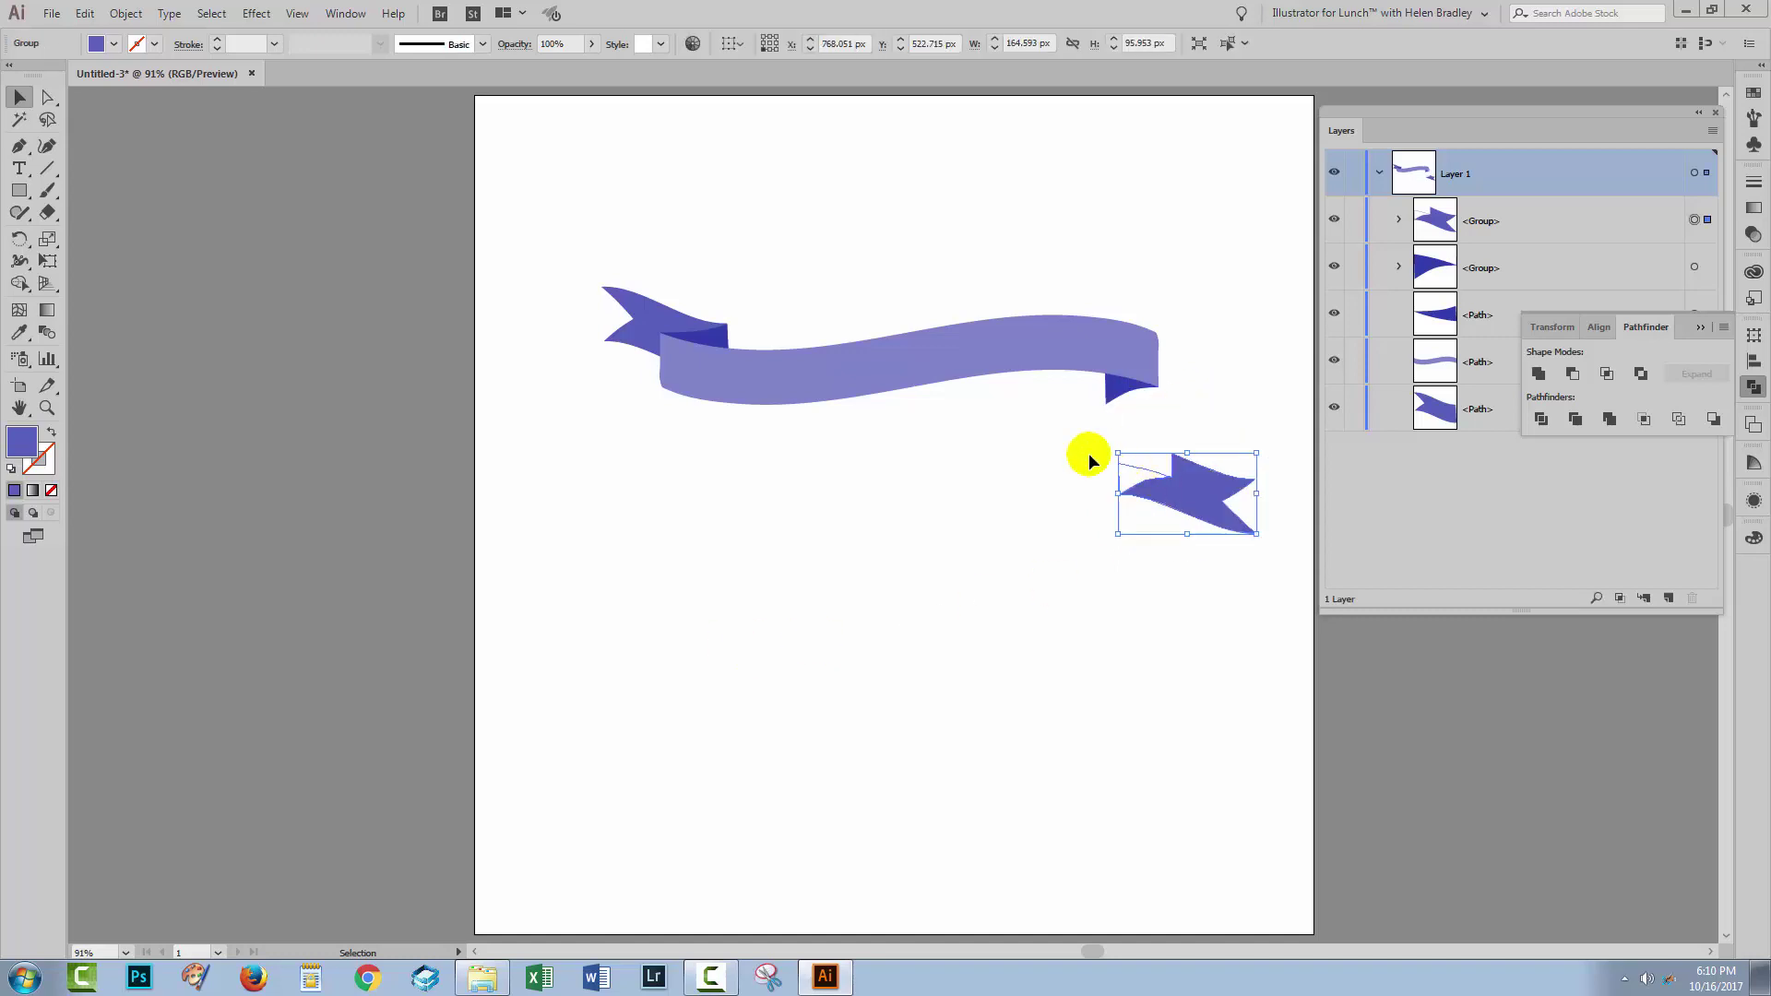
click(1076, 537)
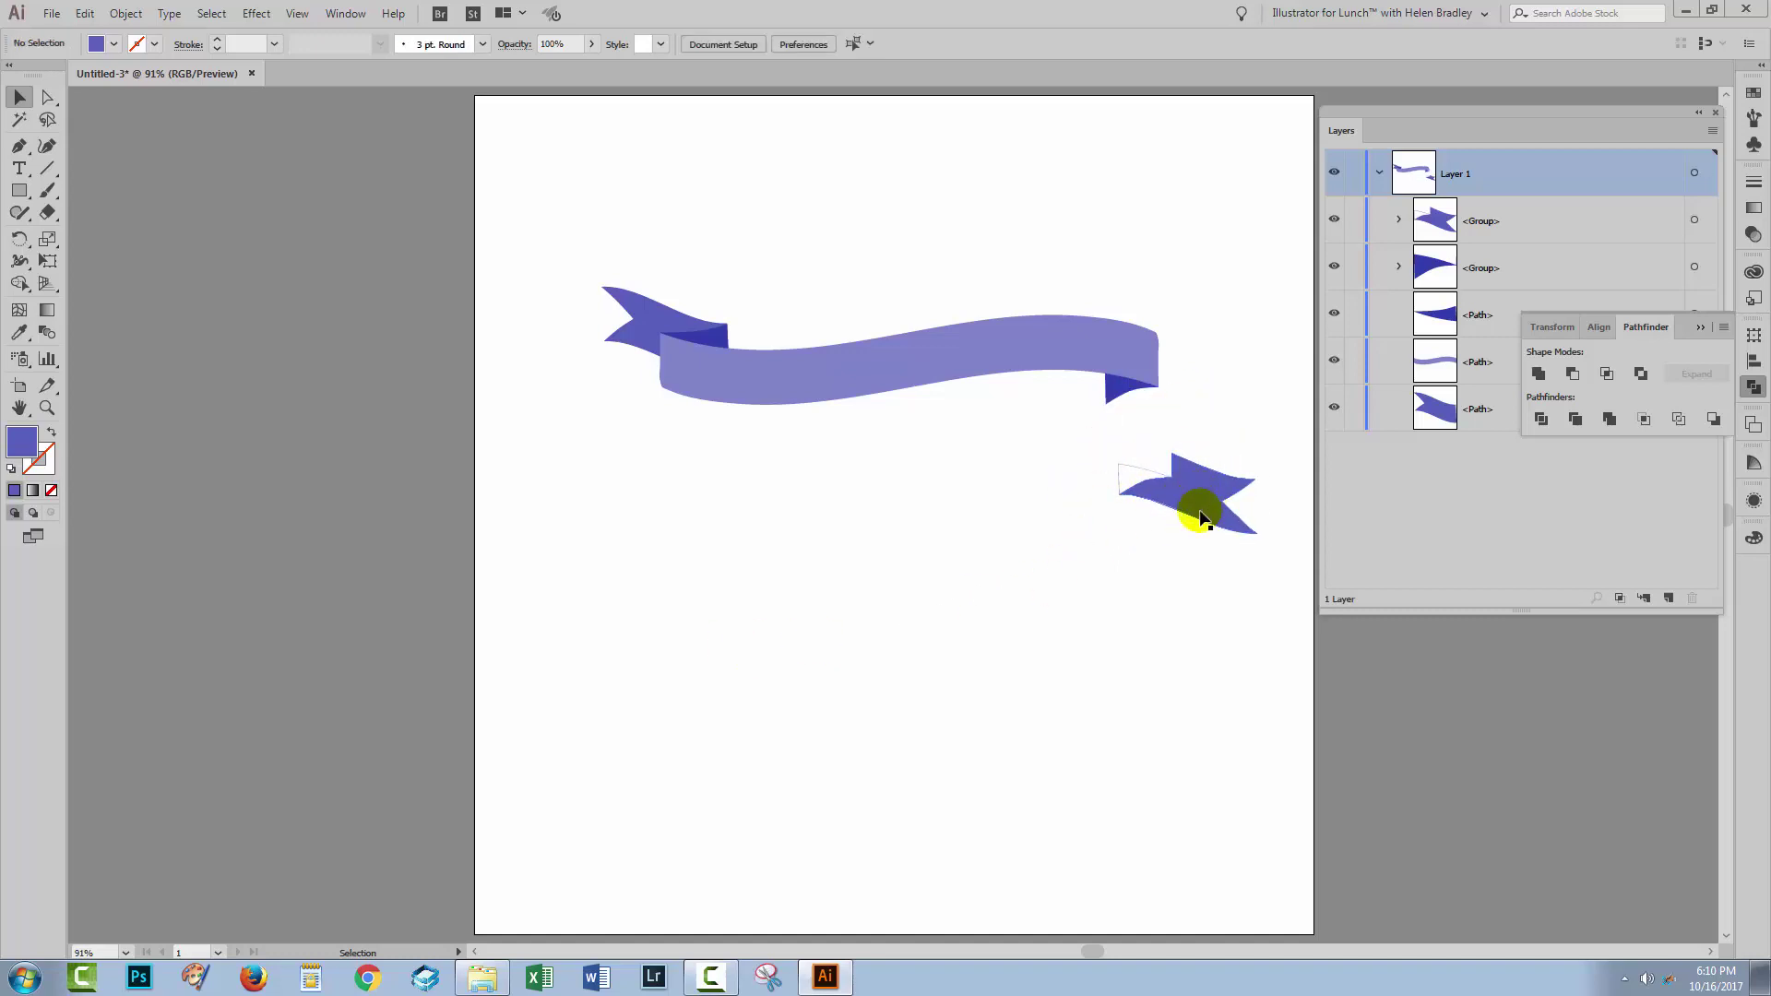
key(ctrl+z)
key(ctrl+z)
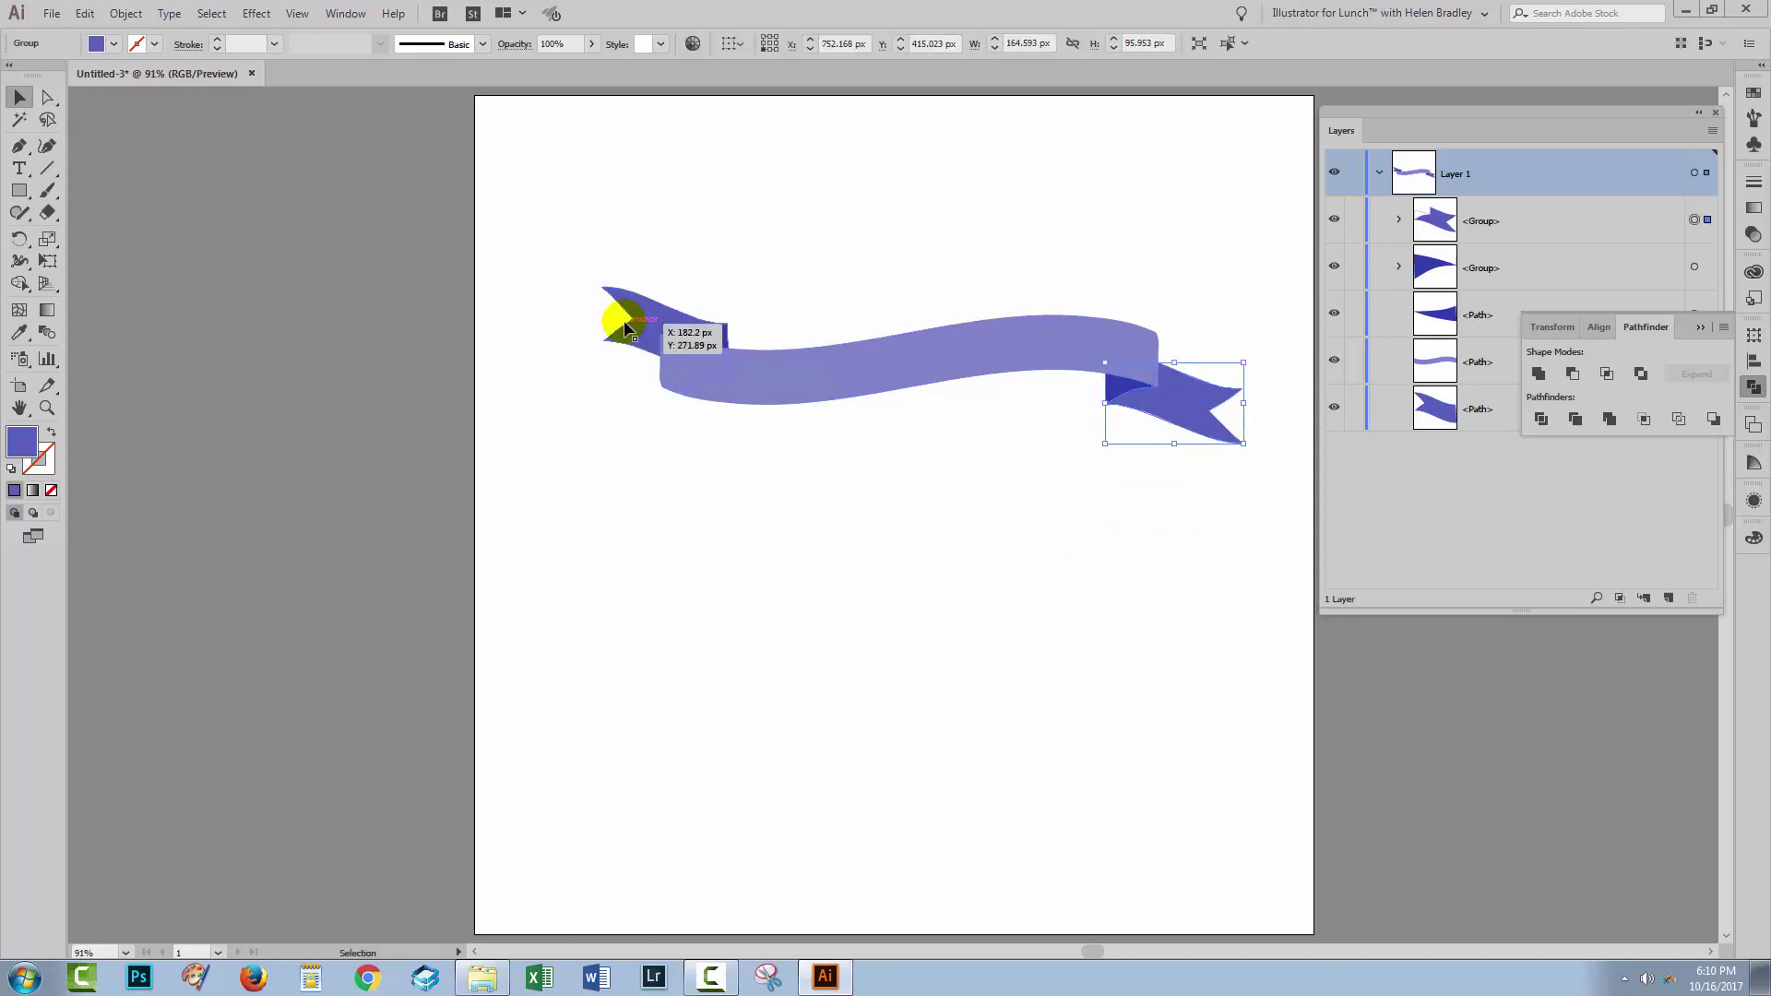
click(755, 472)
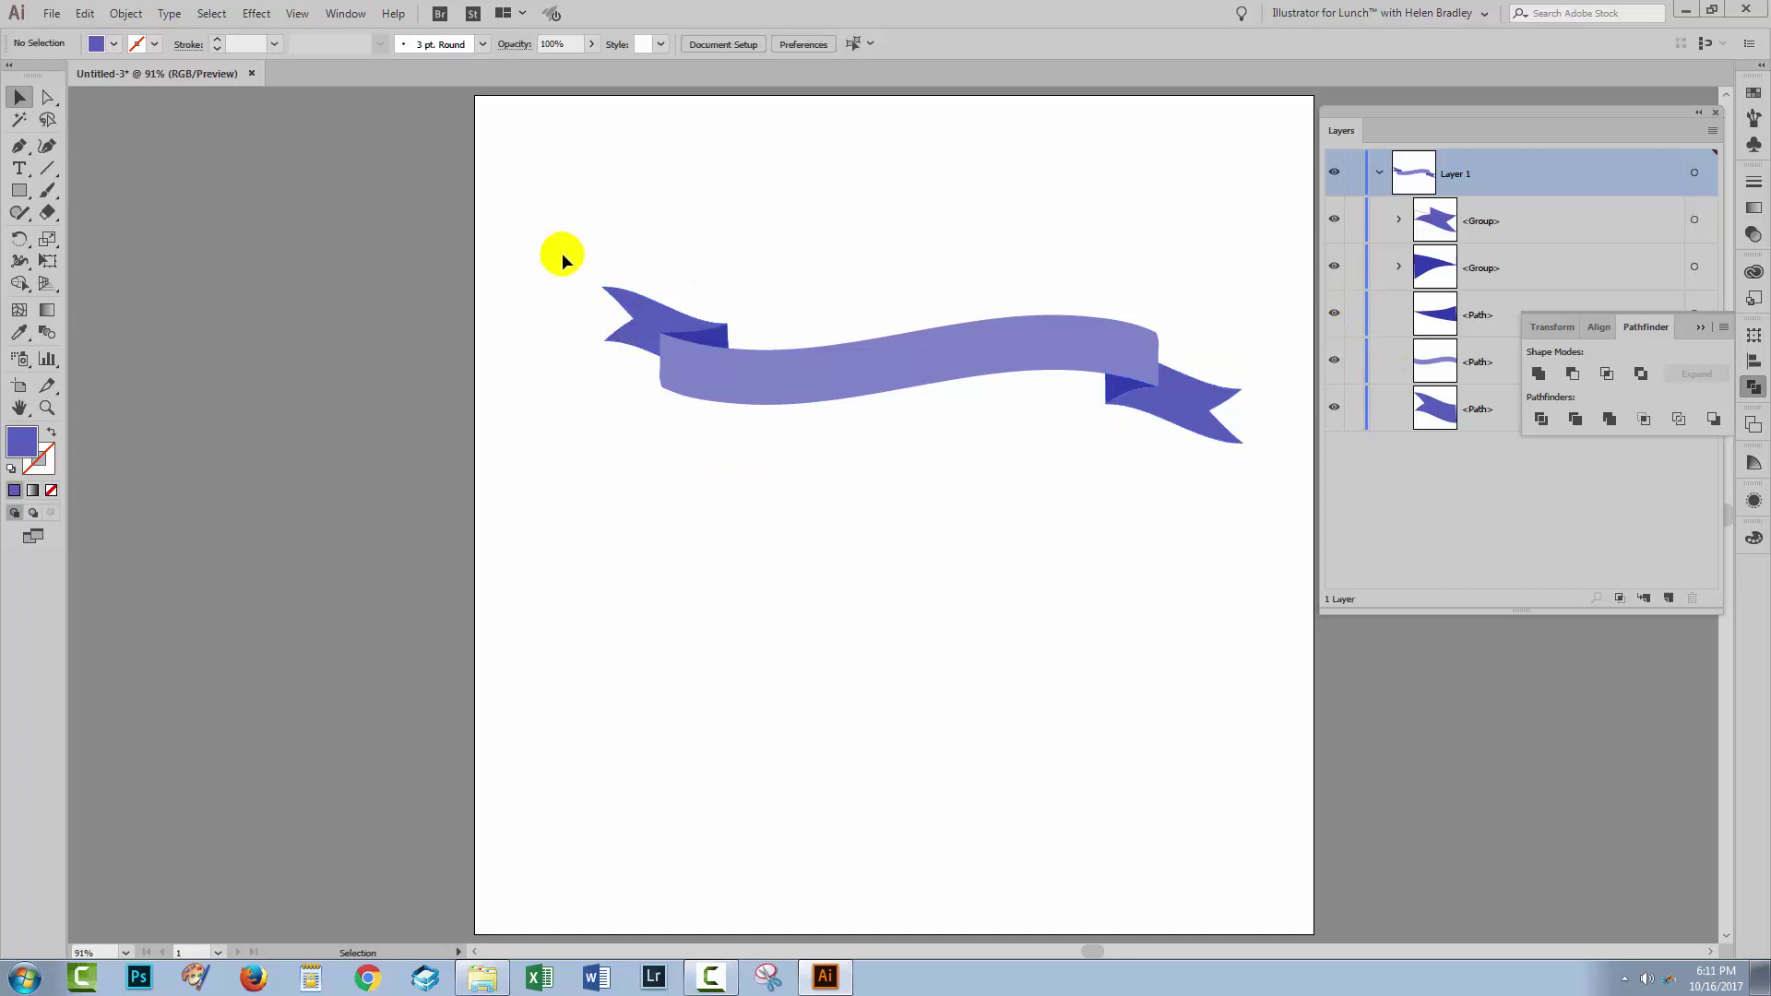
Step: Select the whole banner and ungroup all its pieces
drag(566, 253, 1236, 502)
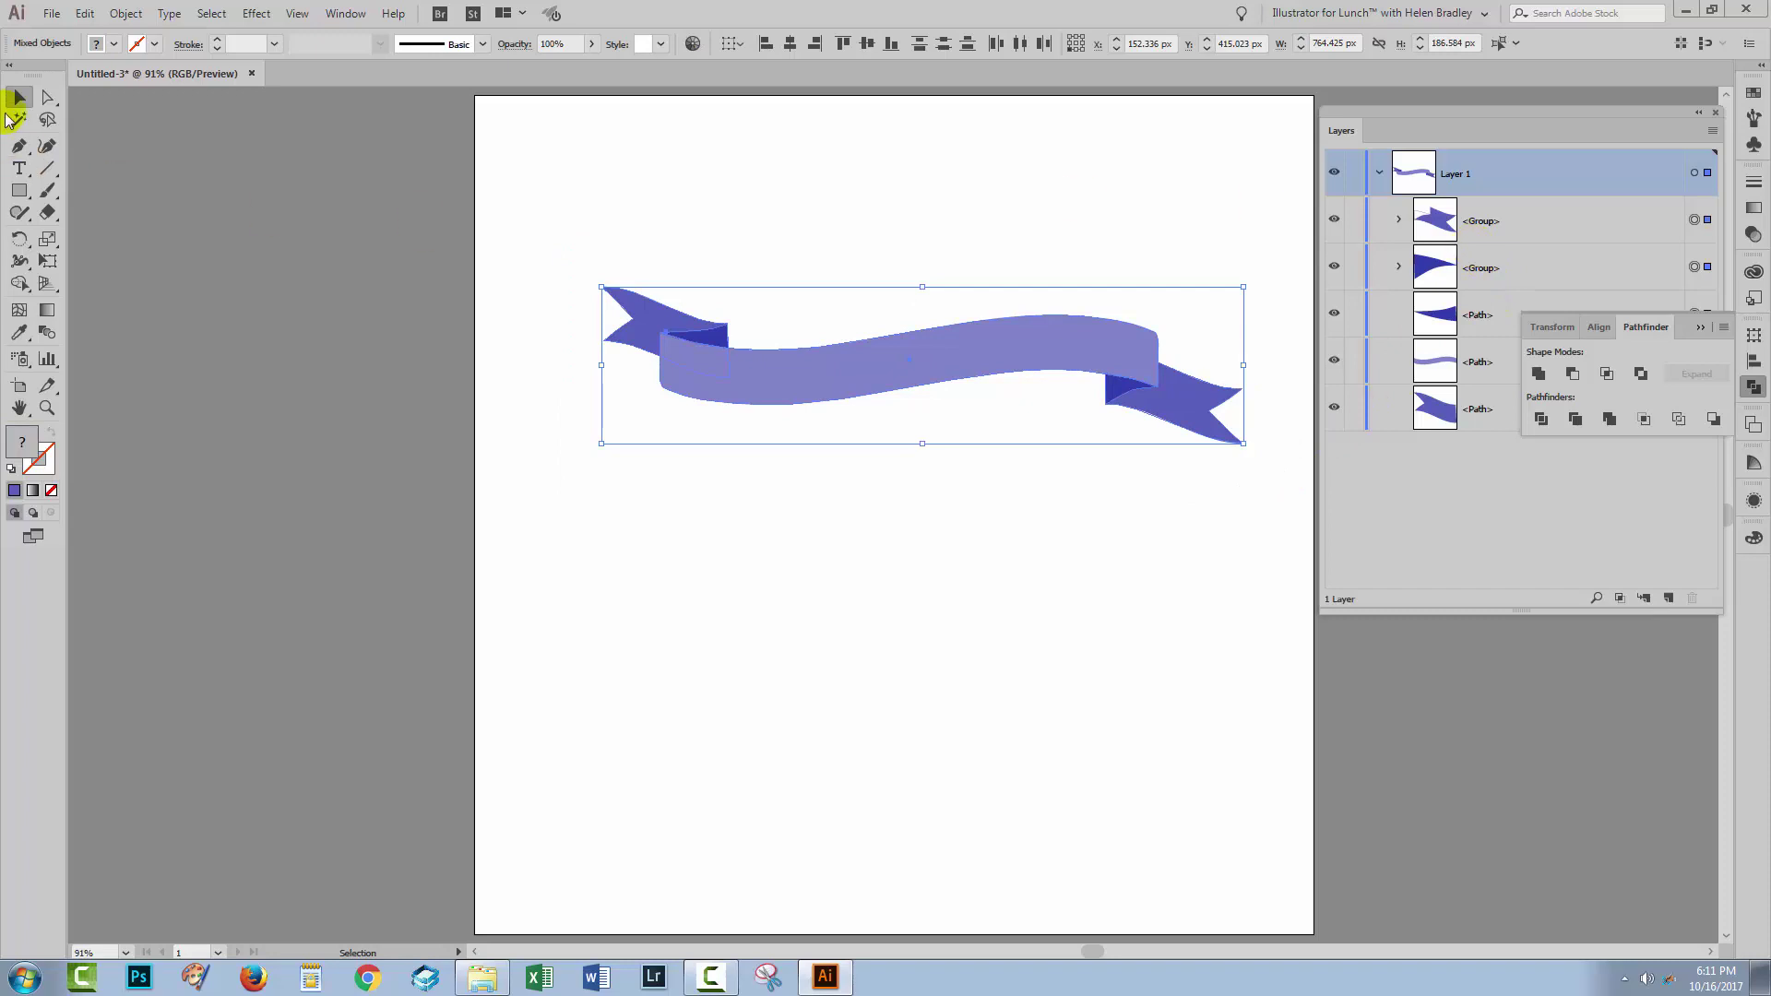
click(122, 19)
click(148, 97)
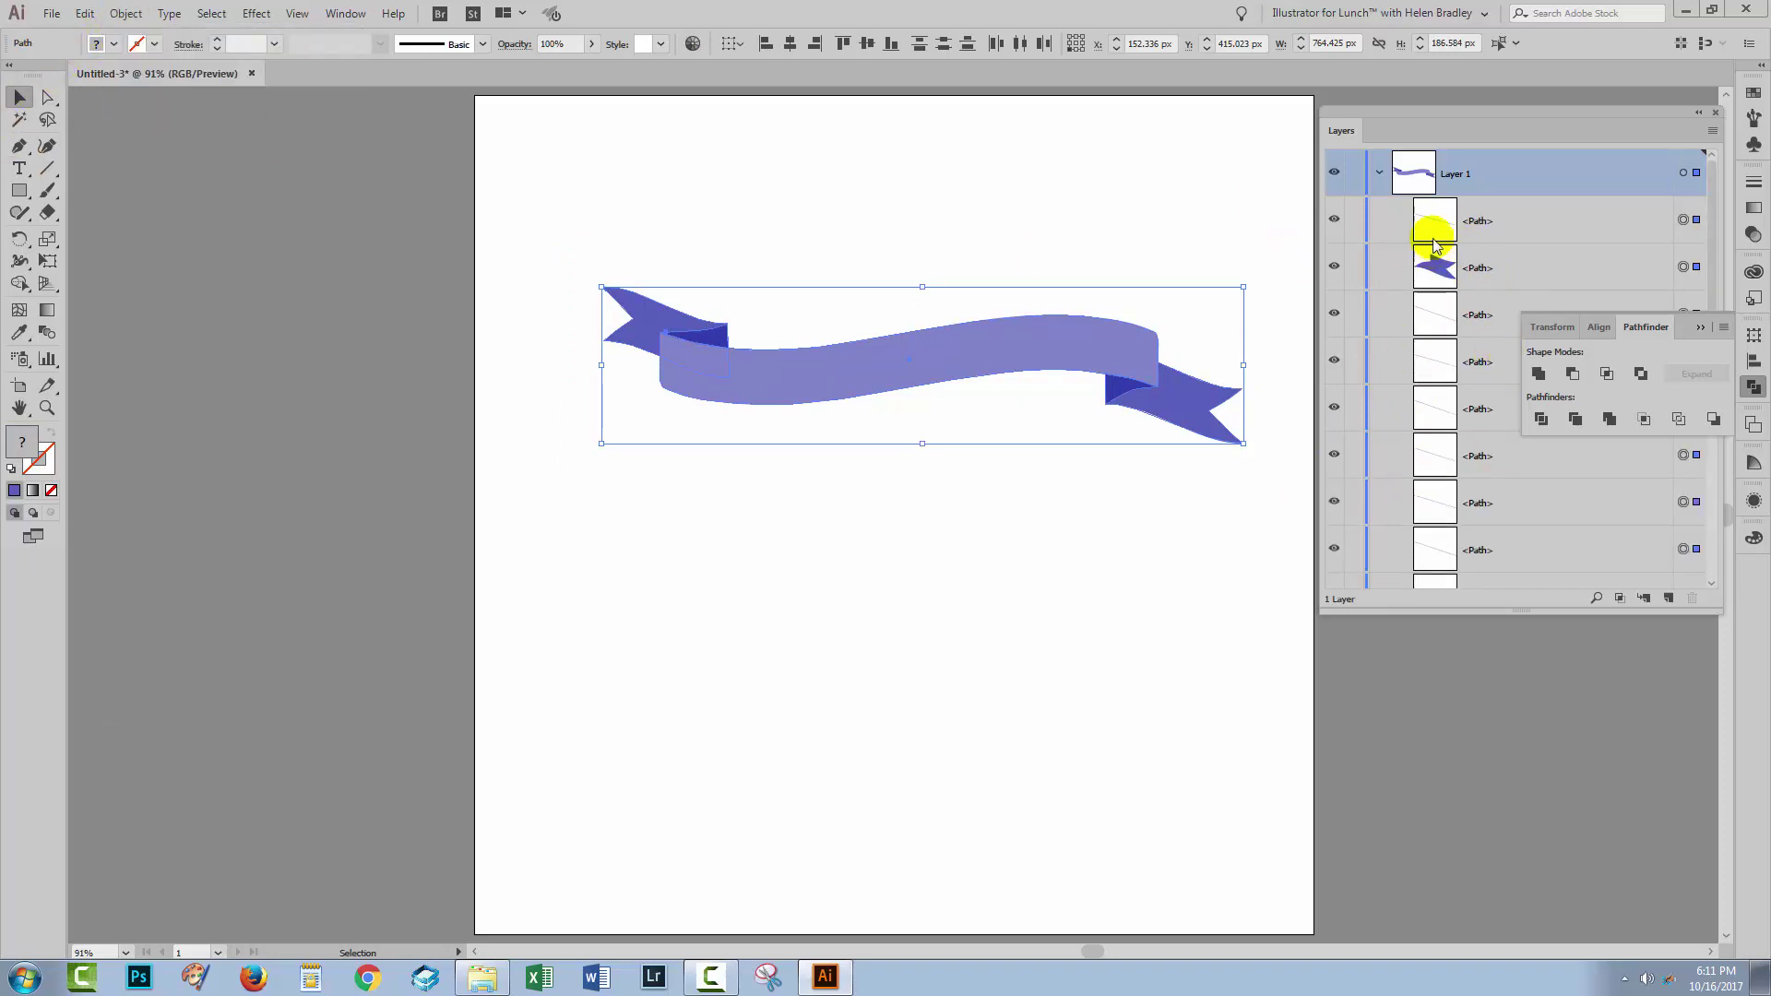
Step: Delete all the stray empty paths from Layer 1, keeping only the ribbon, the two folds, and the two tails
click(1476, 222)
ctrl+click(1520, 316)
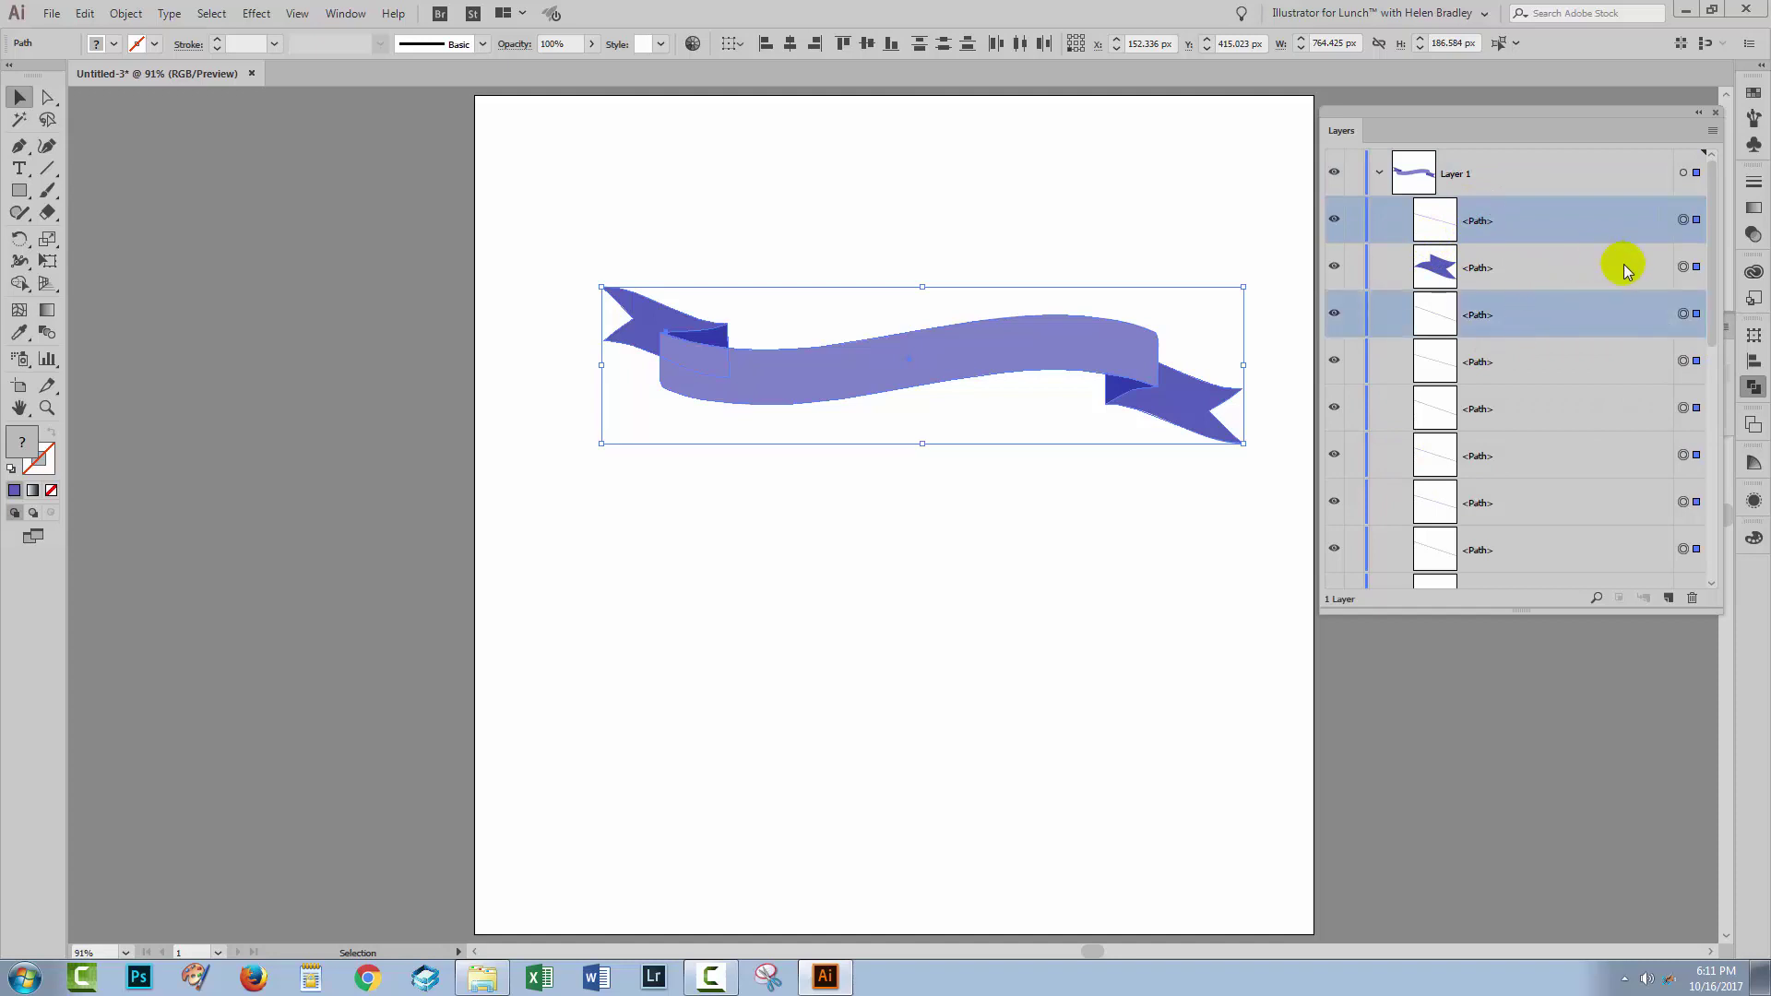
click(1155, 580)
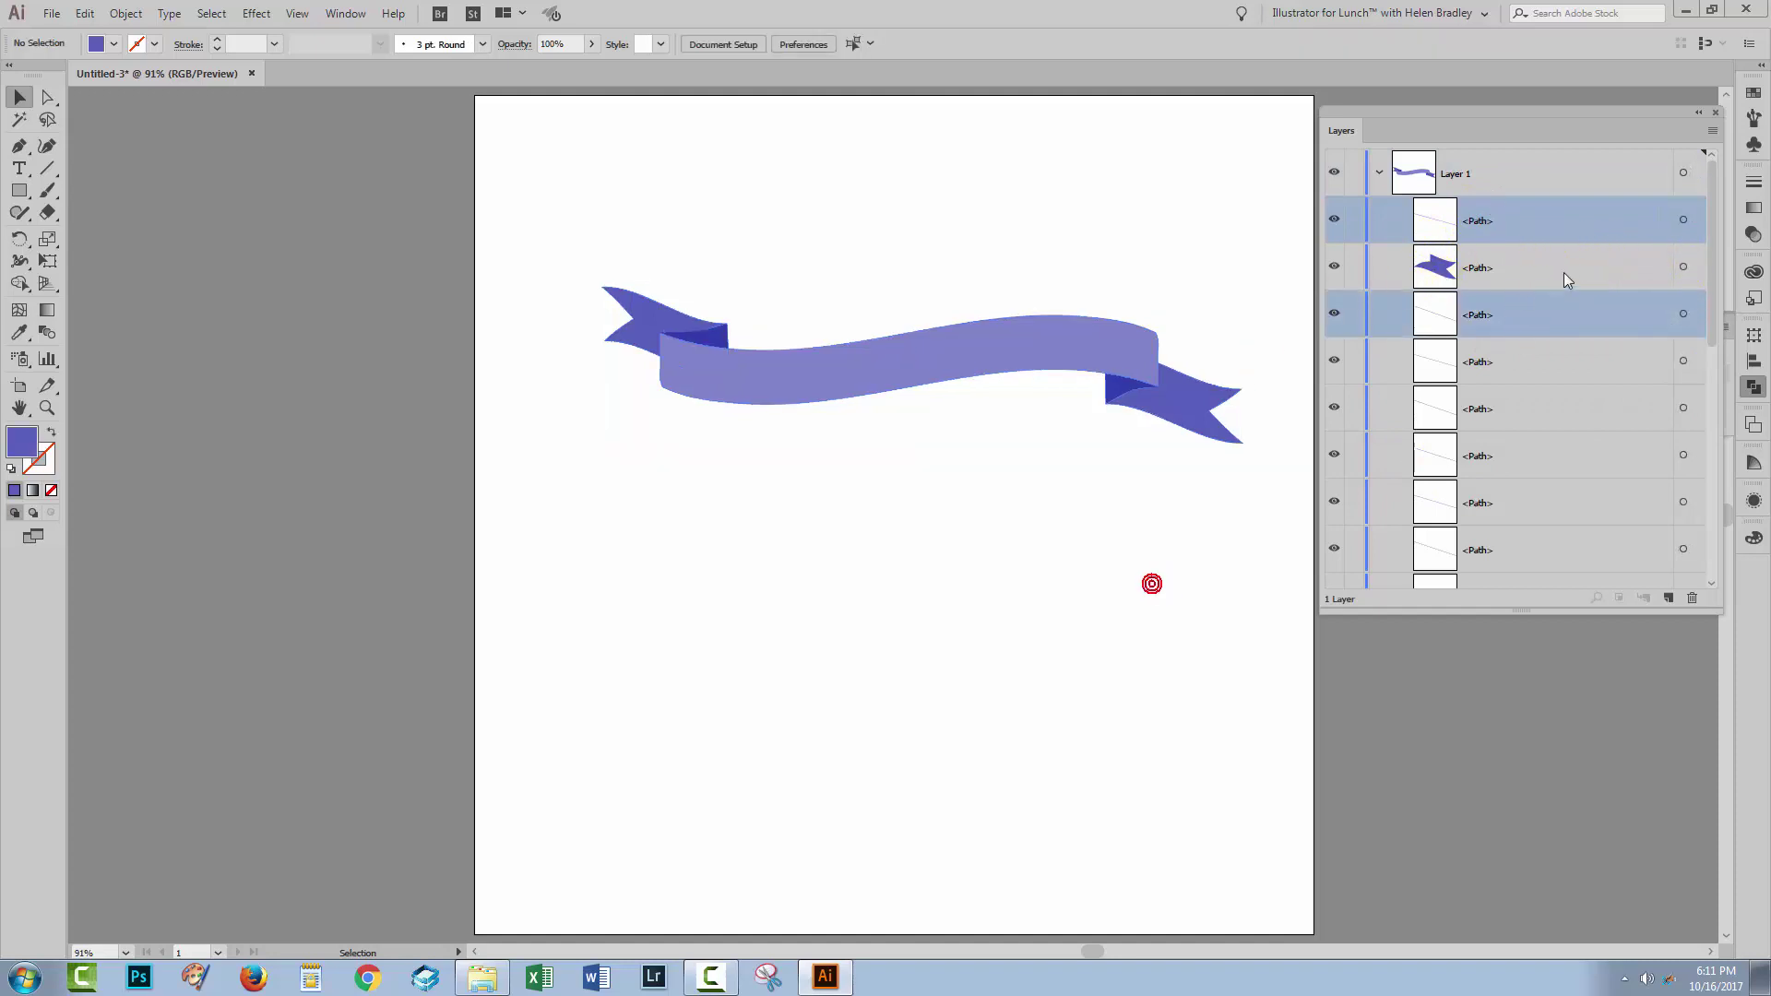
ctrl+click(1619, 362)
ctrl+click(1612, 408)
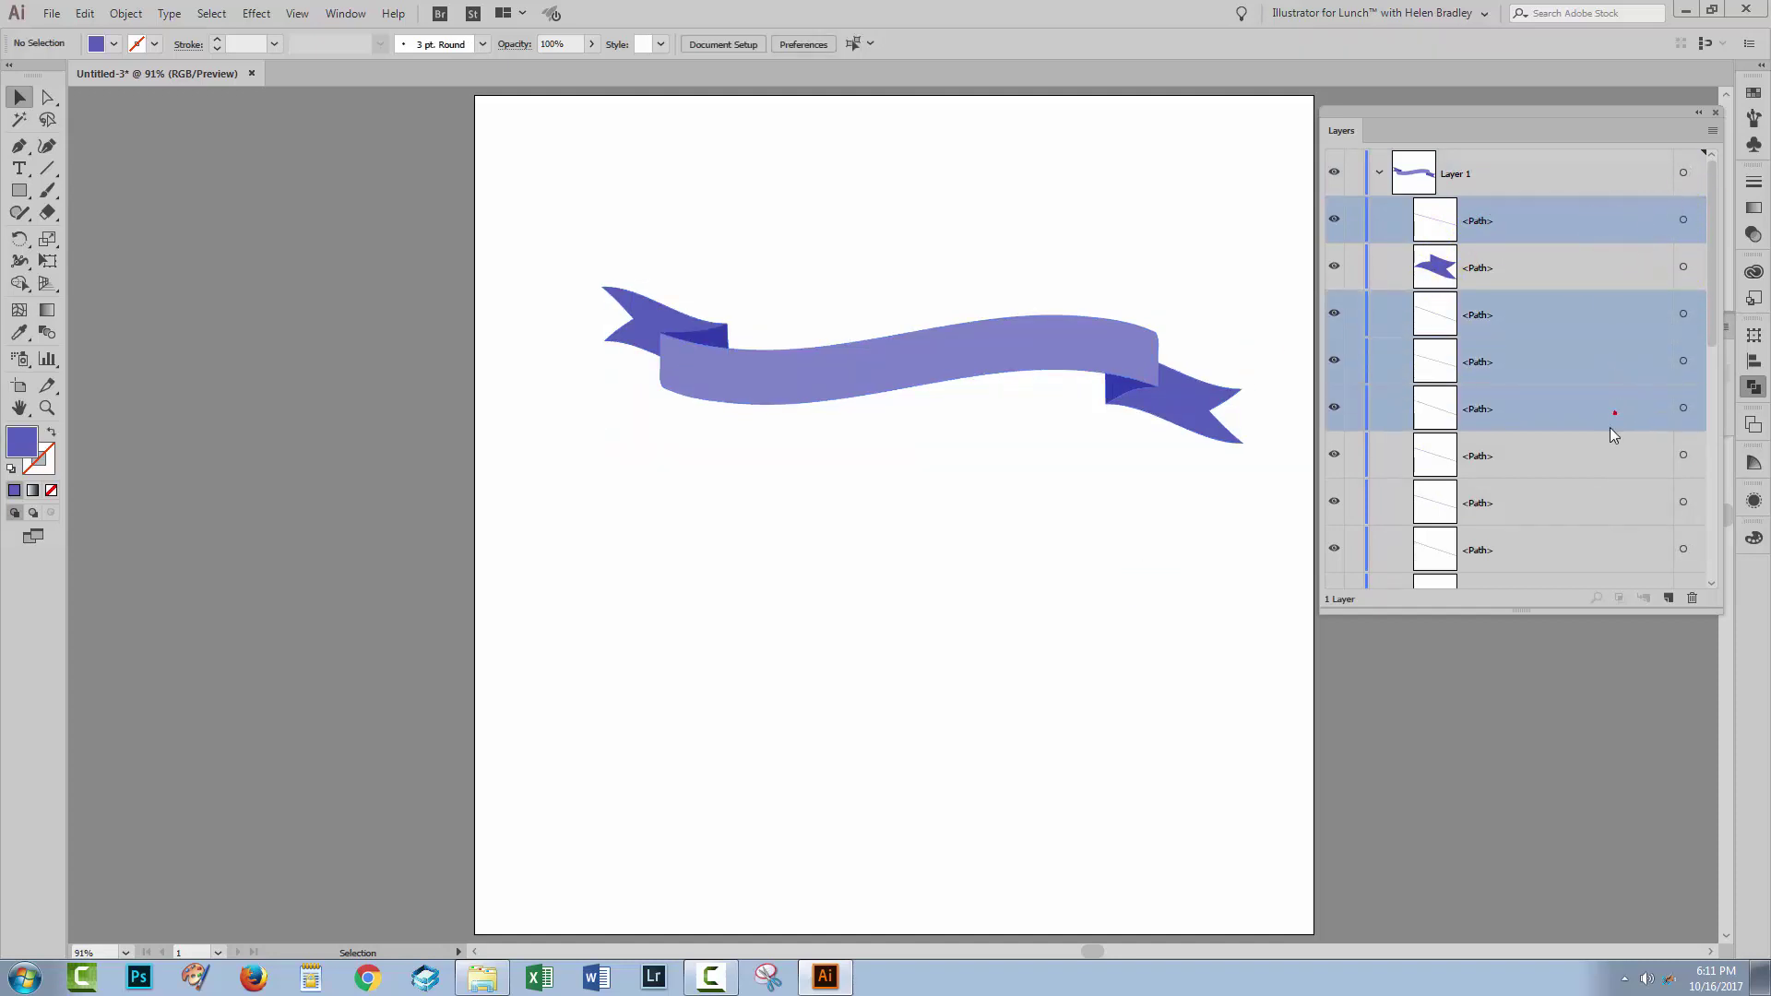
ctrl+click(1607, 456)
ctrl+click(1579, 505)
ctrl+click(1587, 550)
click(1644, 443)
scroll(1644, 442, down, 5)
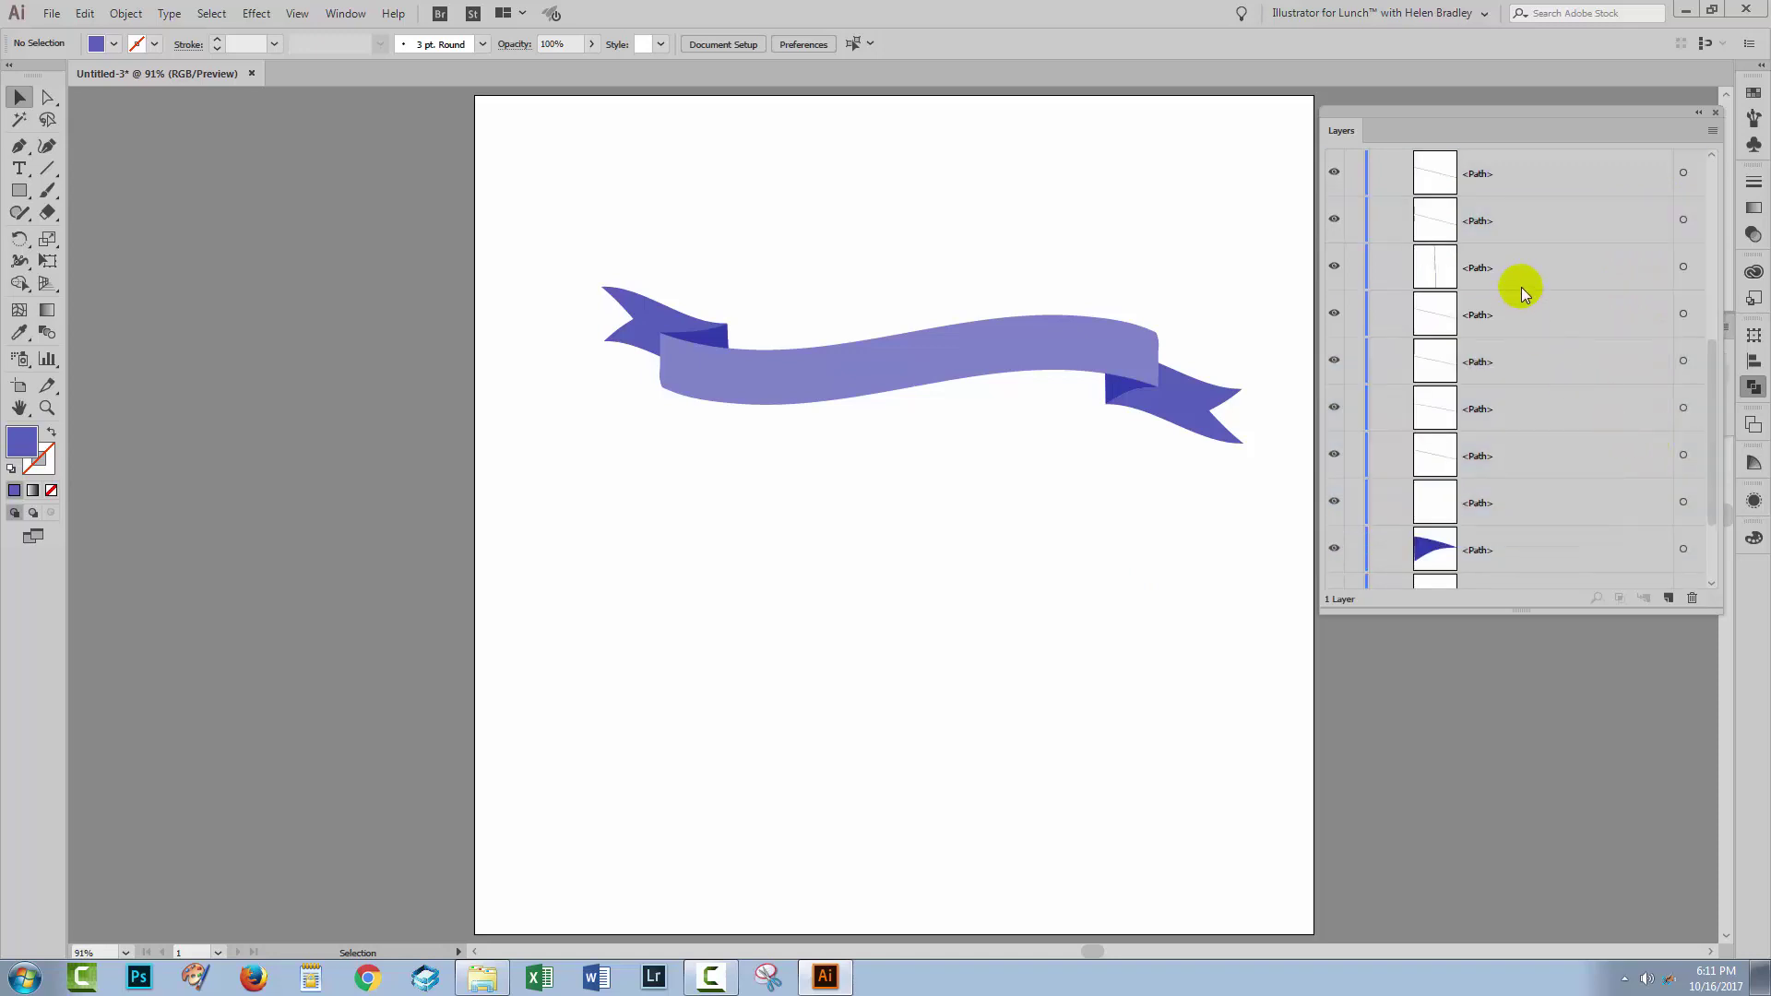
shift+click(1524, 460)
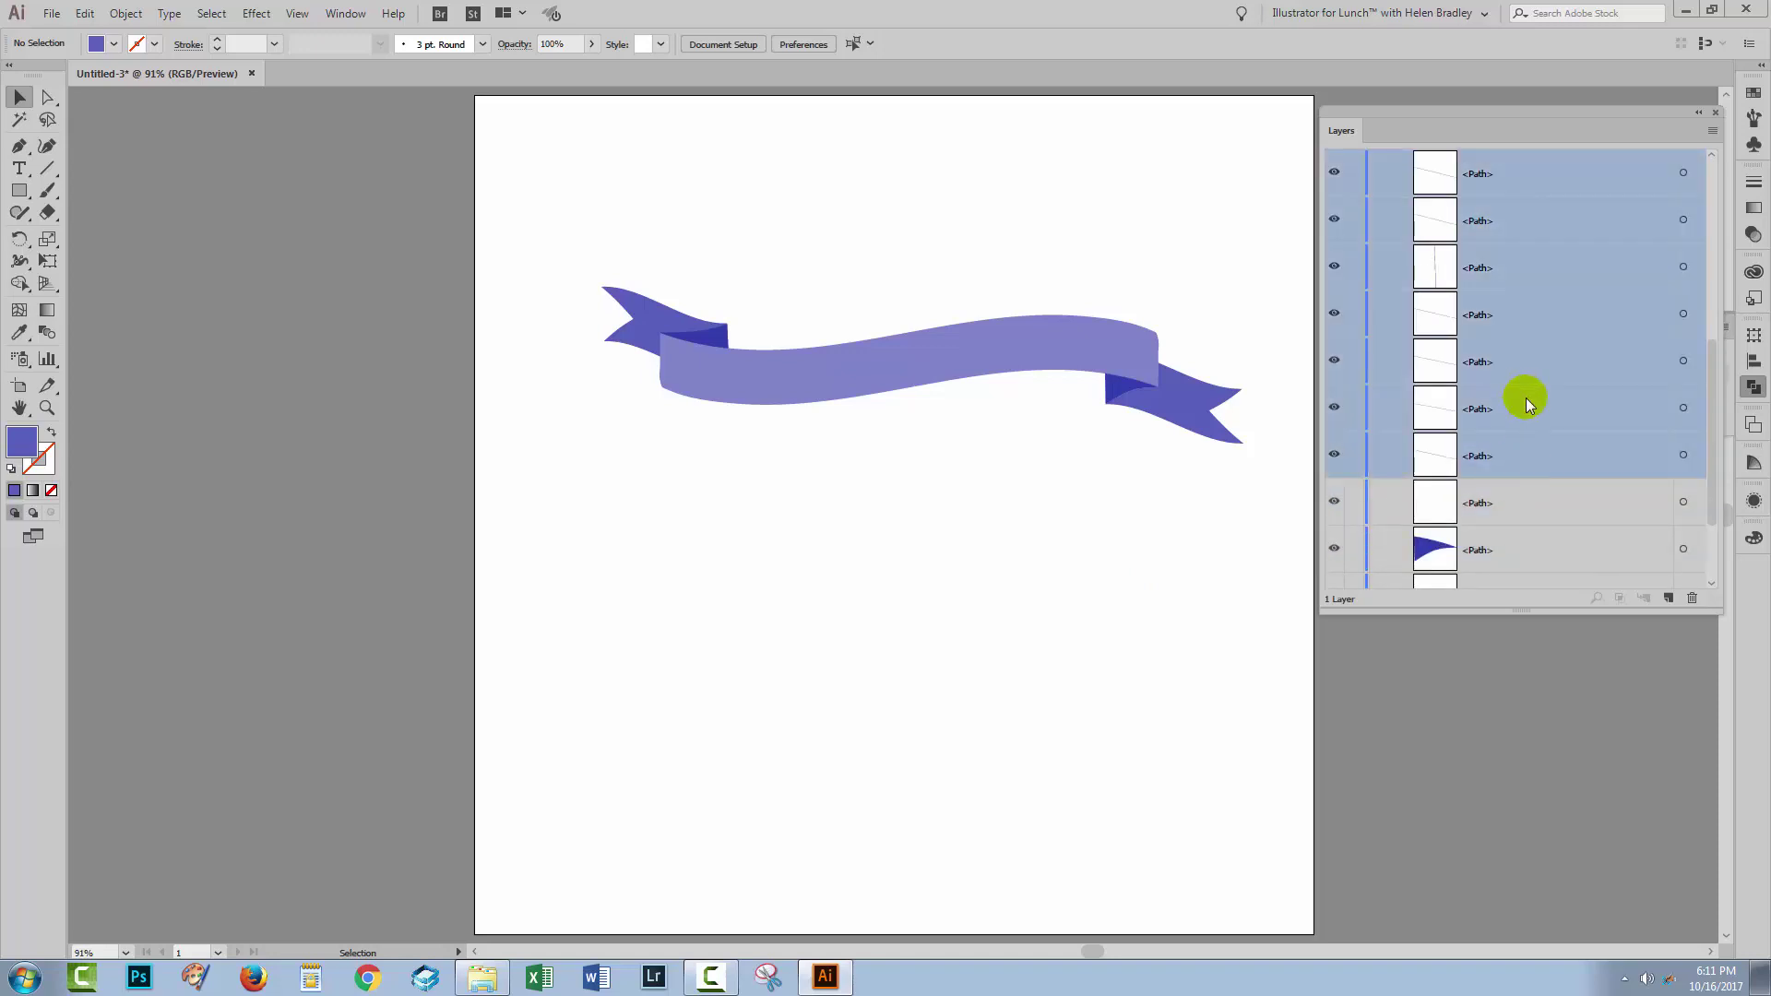
click(1693, 599)
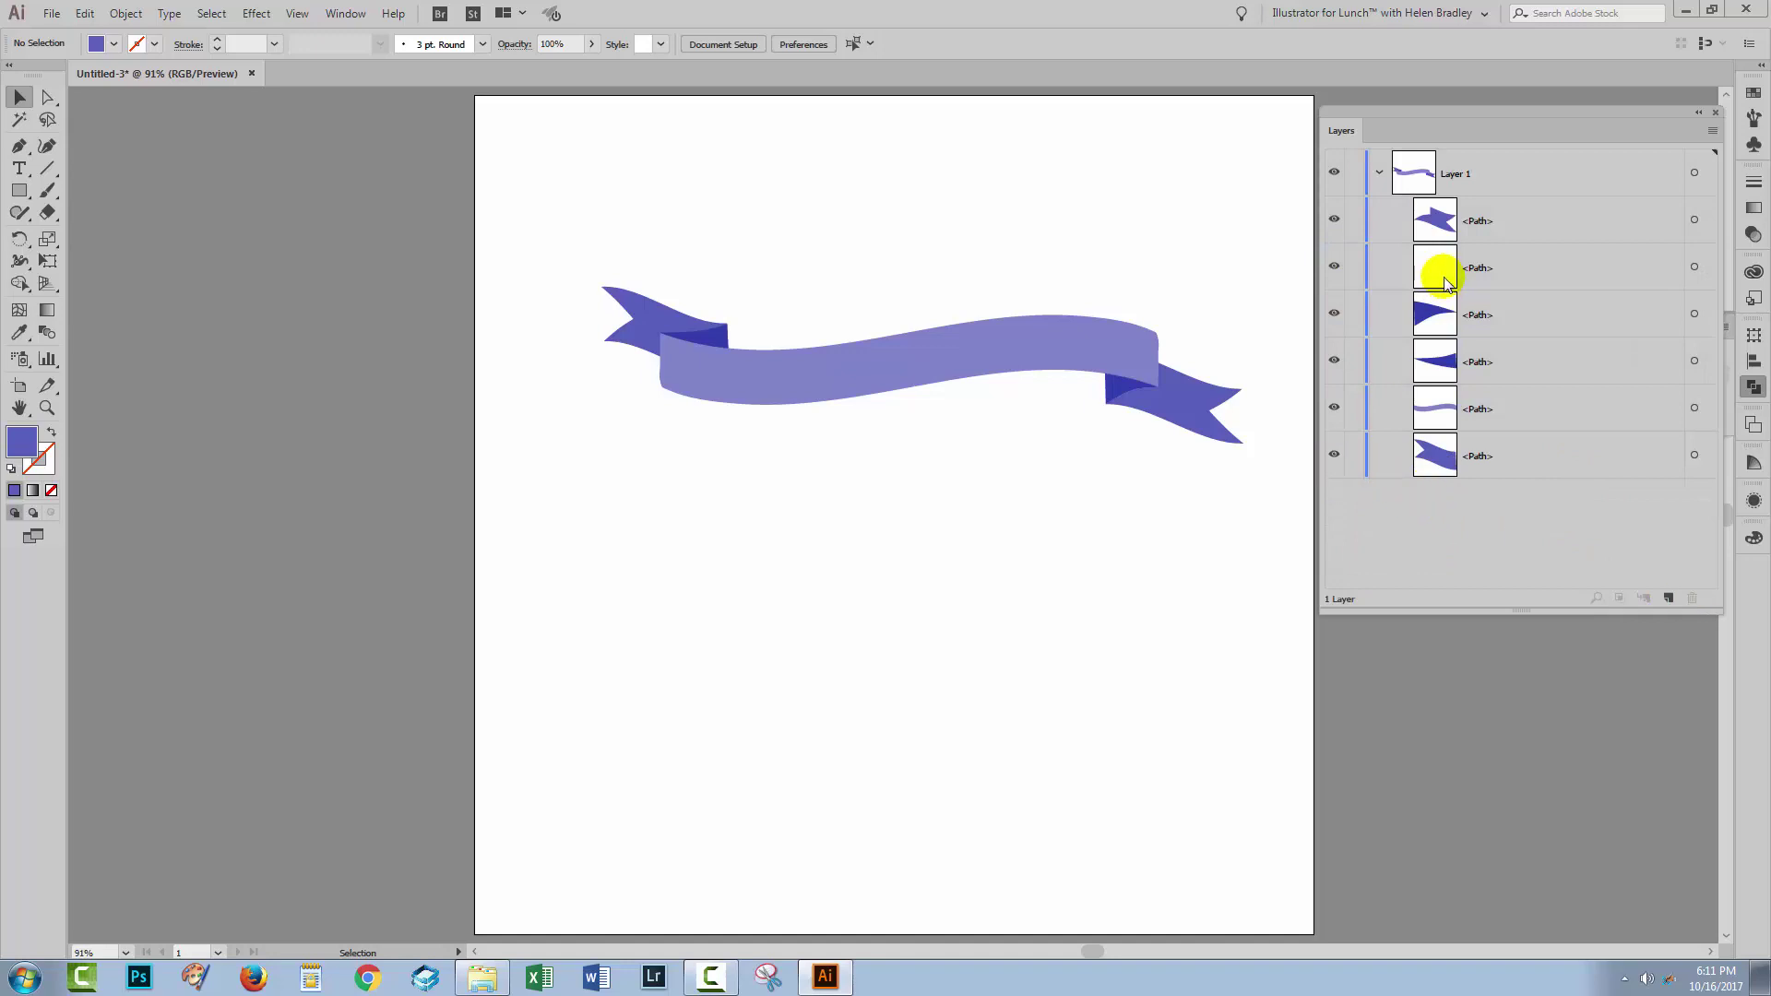
click(1432, 267)
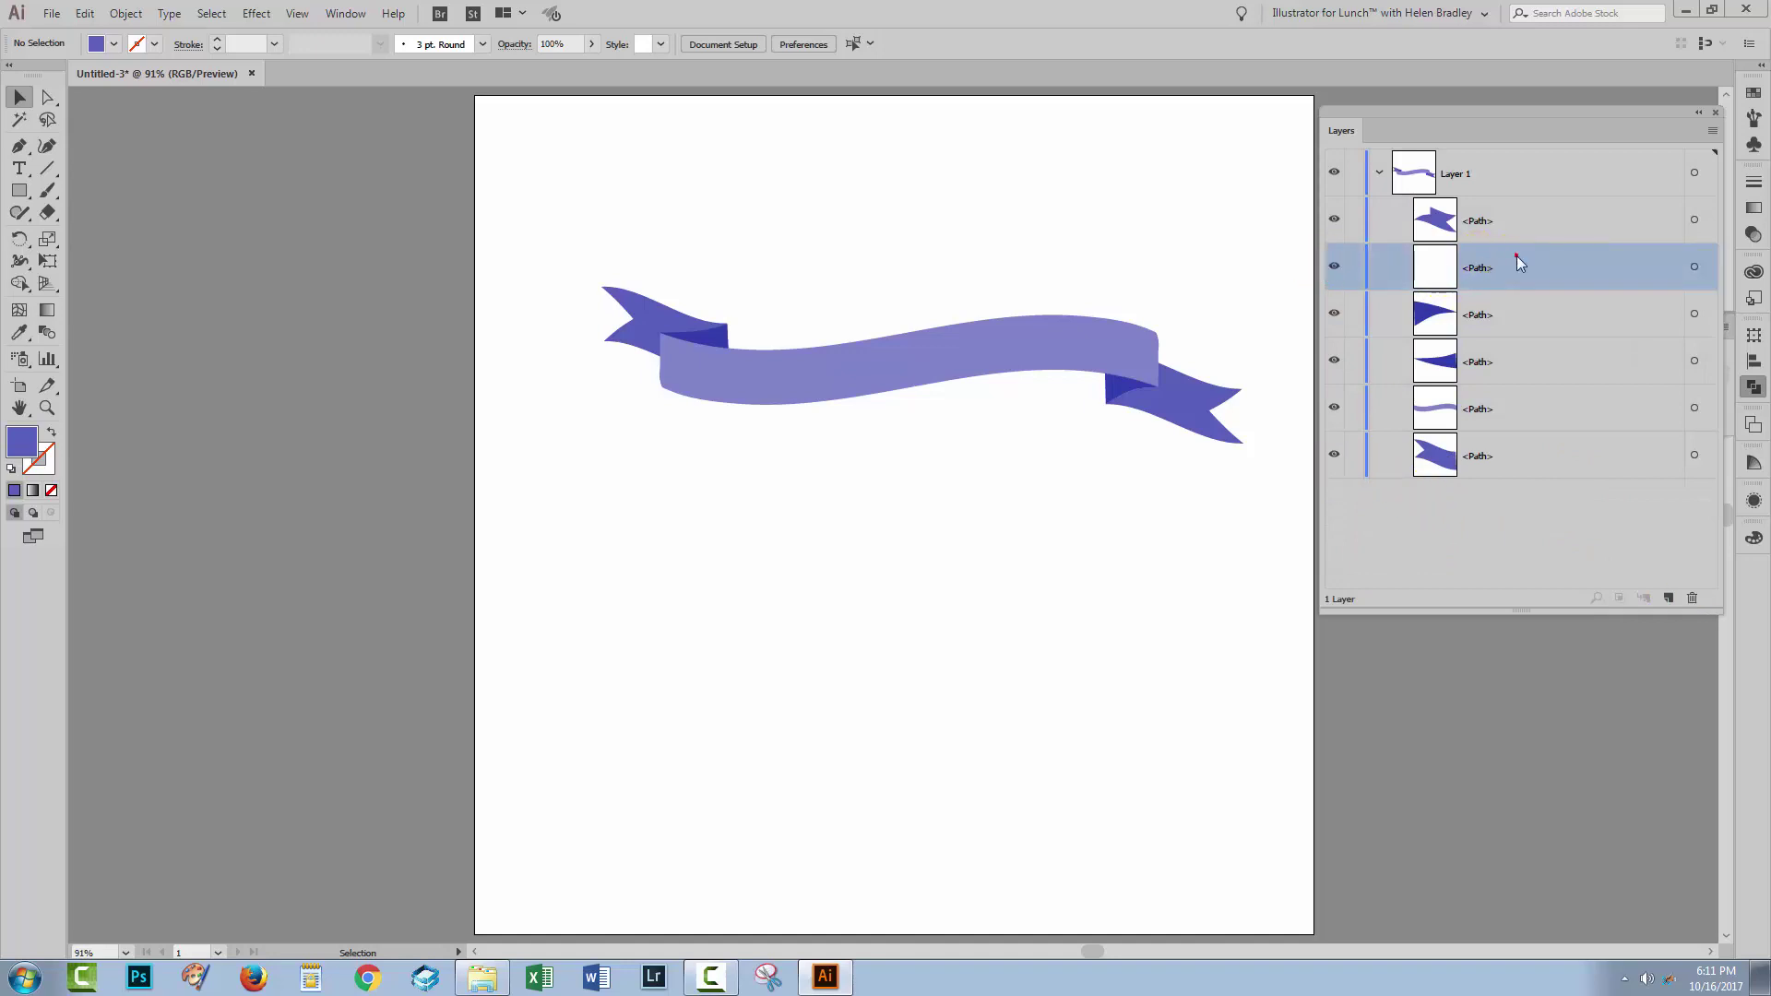
click(1693, 597)
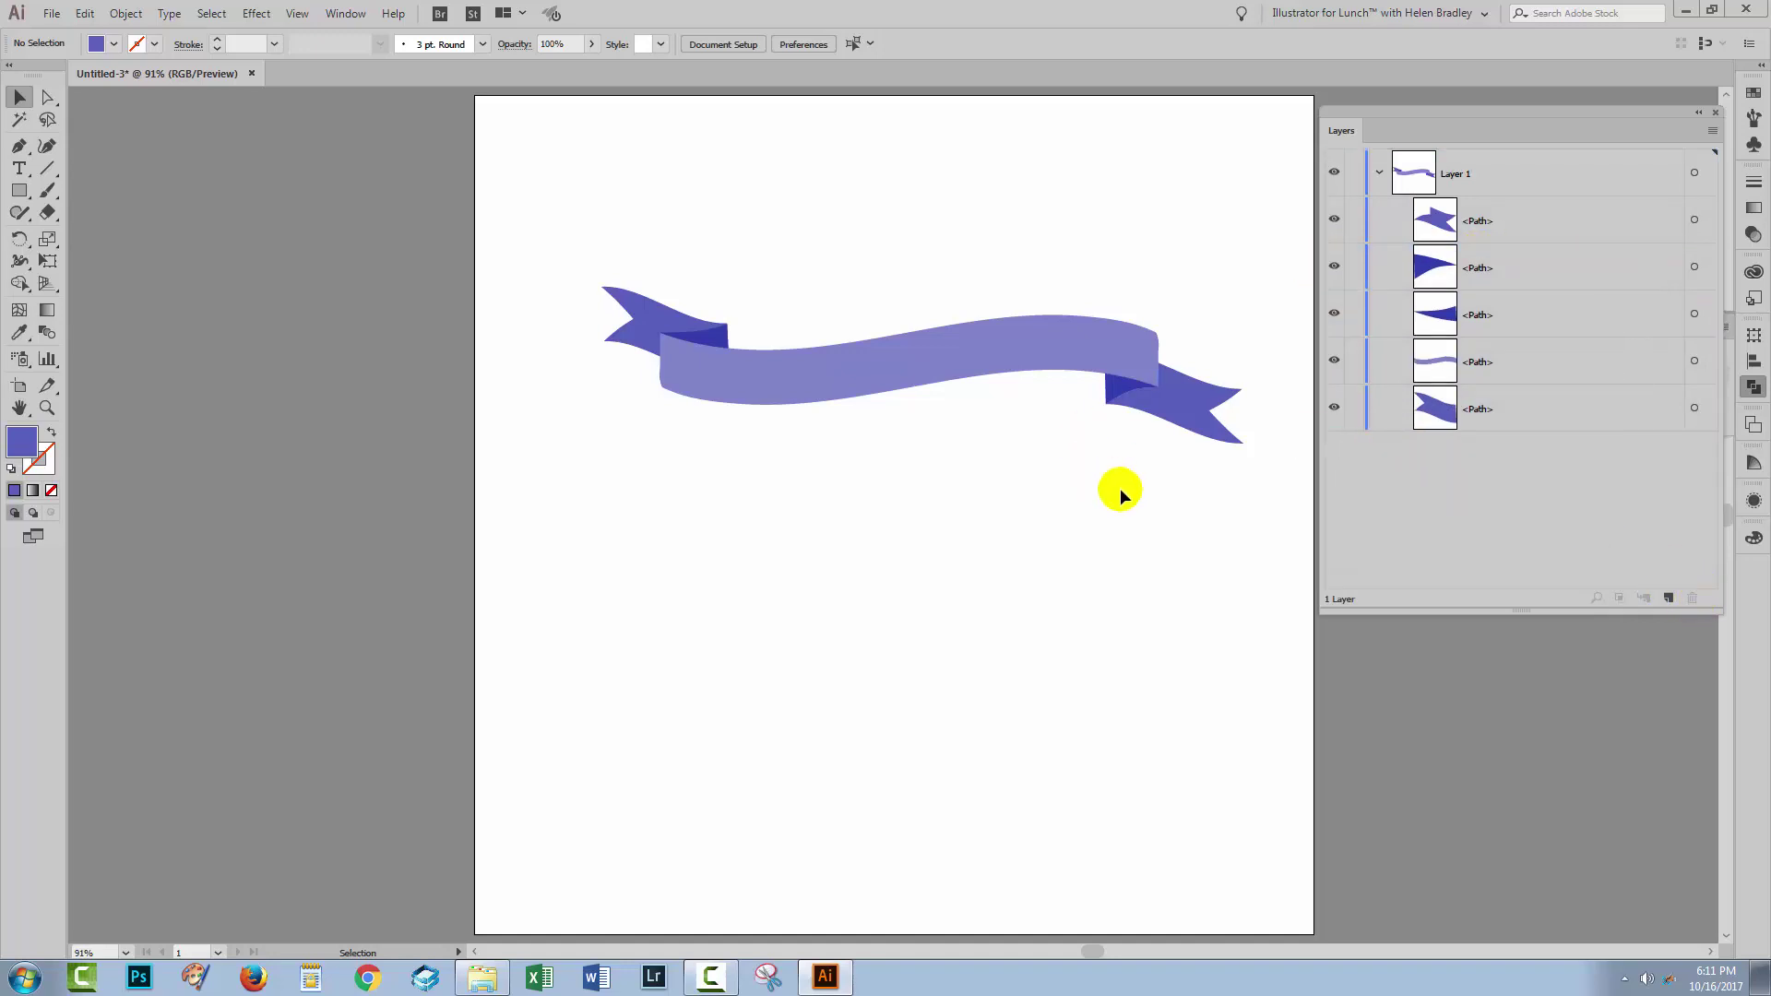
Step: Group the five banner pieces, deselect them, and put the layer list away
drag(493, 188, 1328, 526)
click(123, 15)
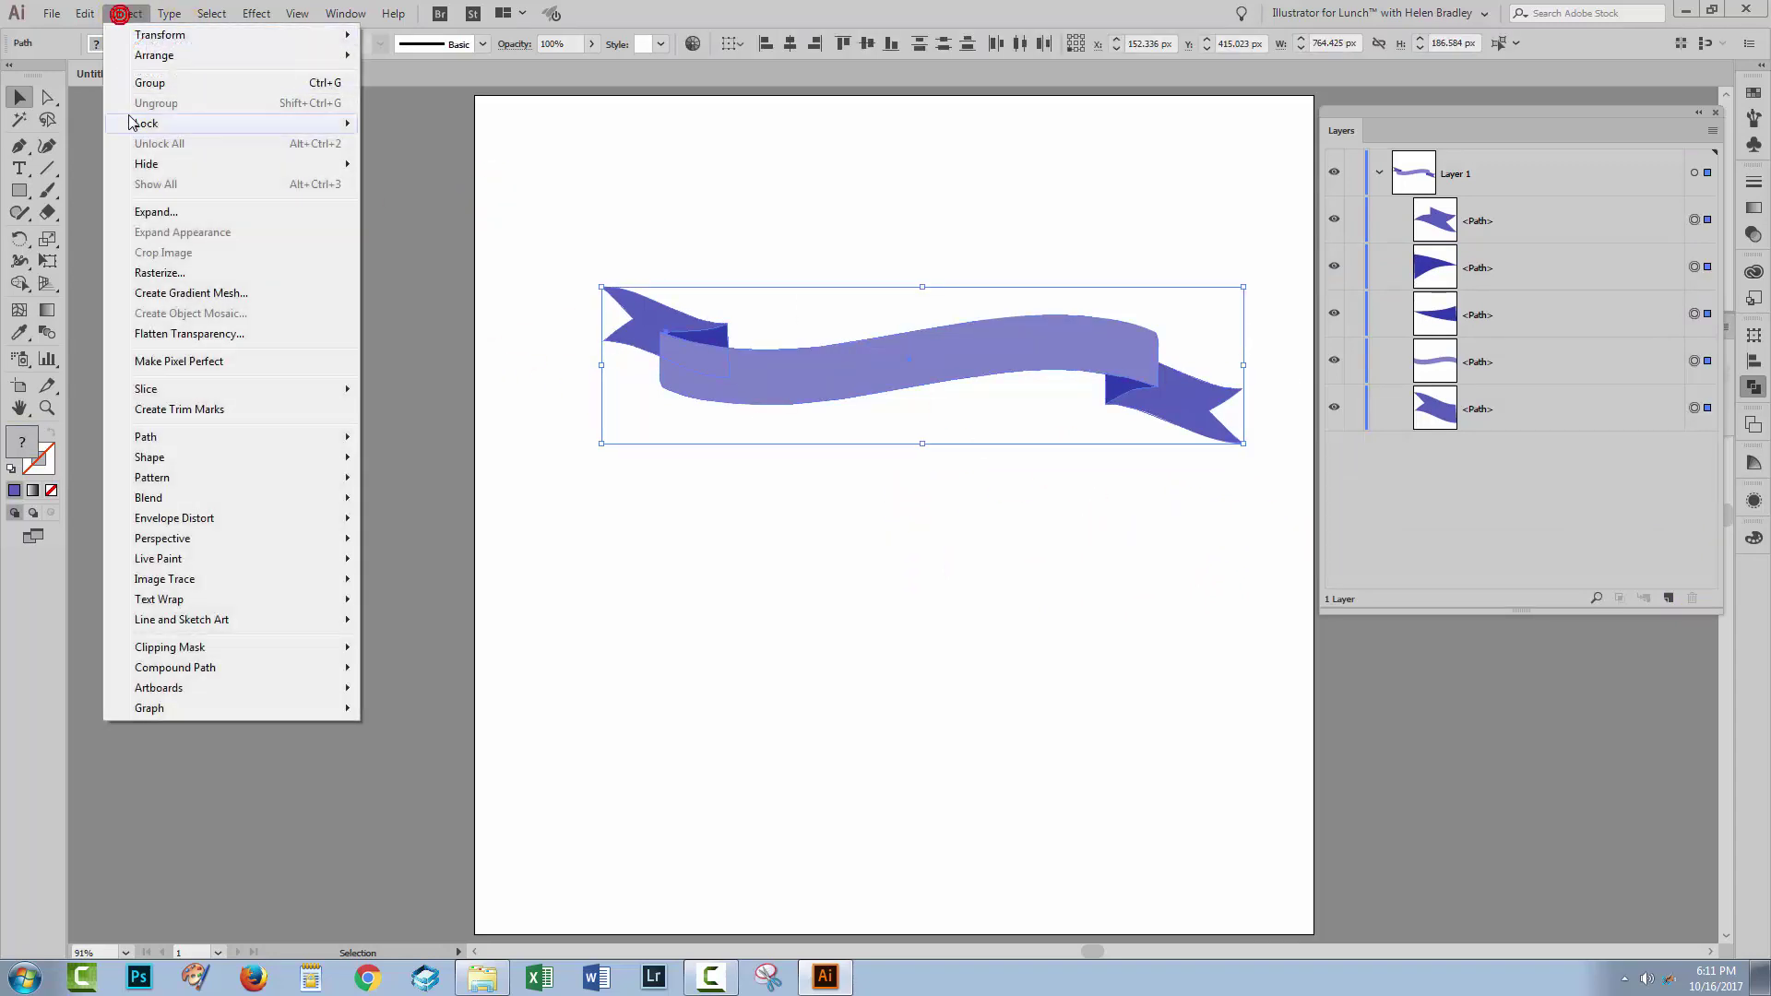
click(147, 83)
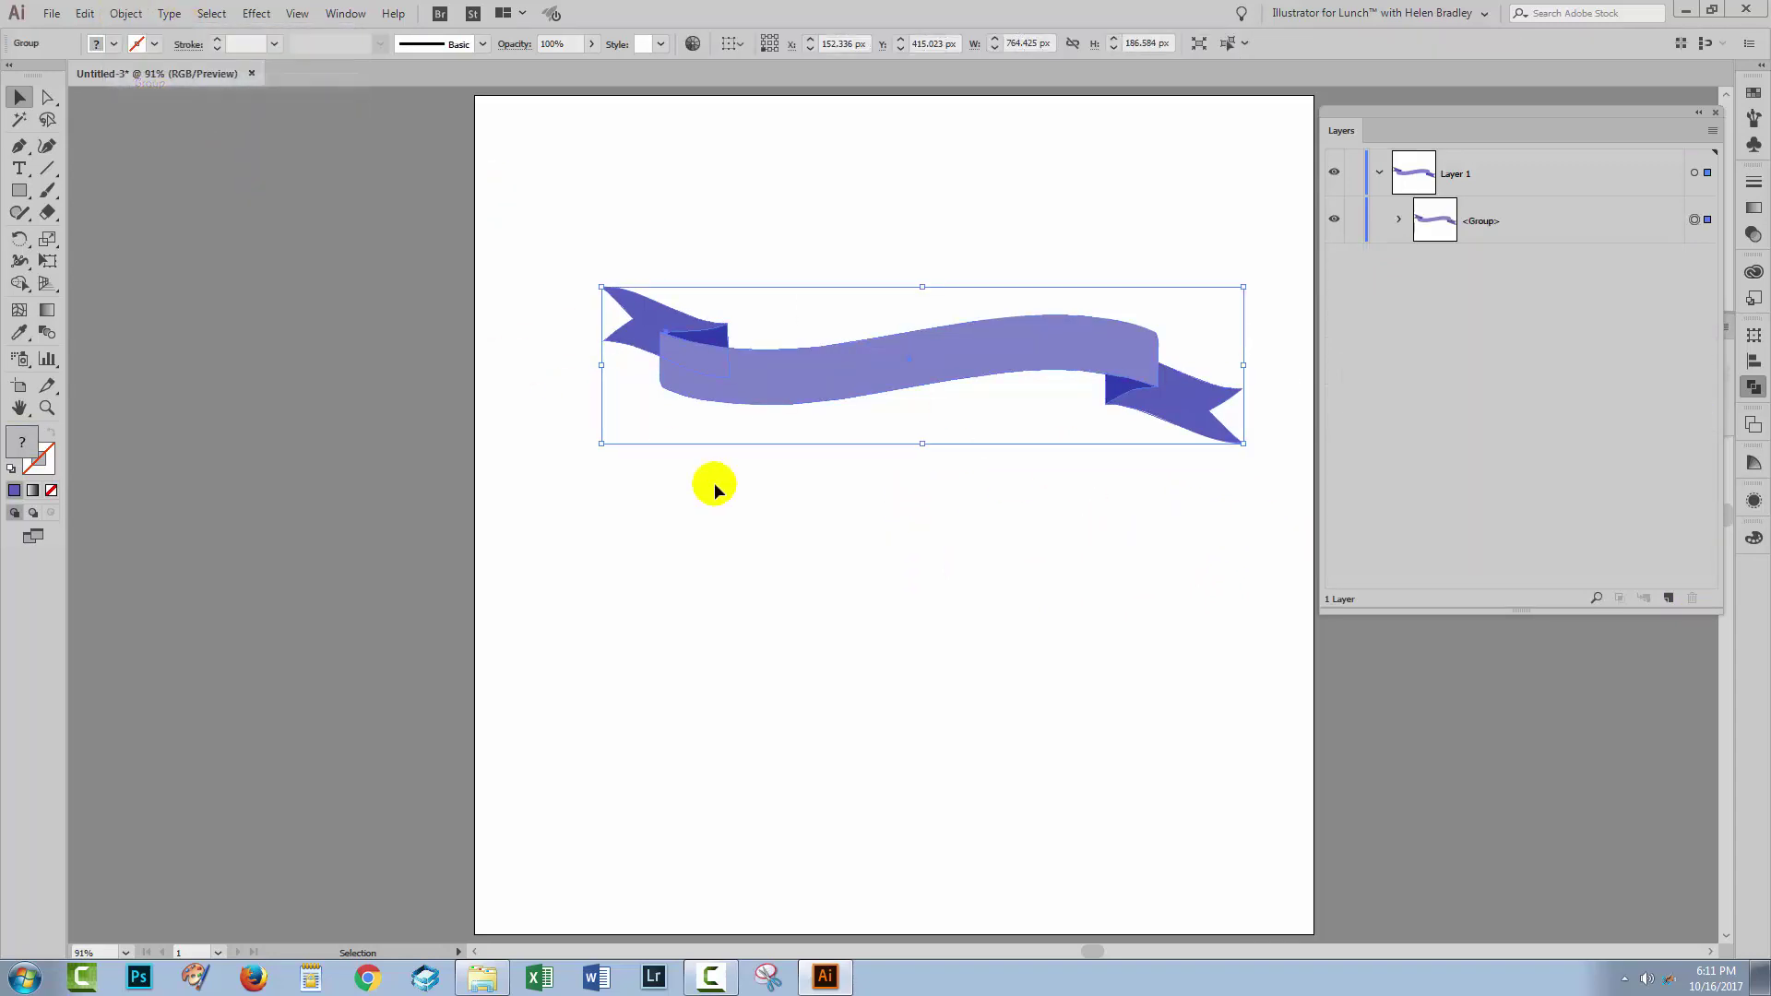
click(833, 534)
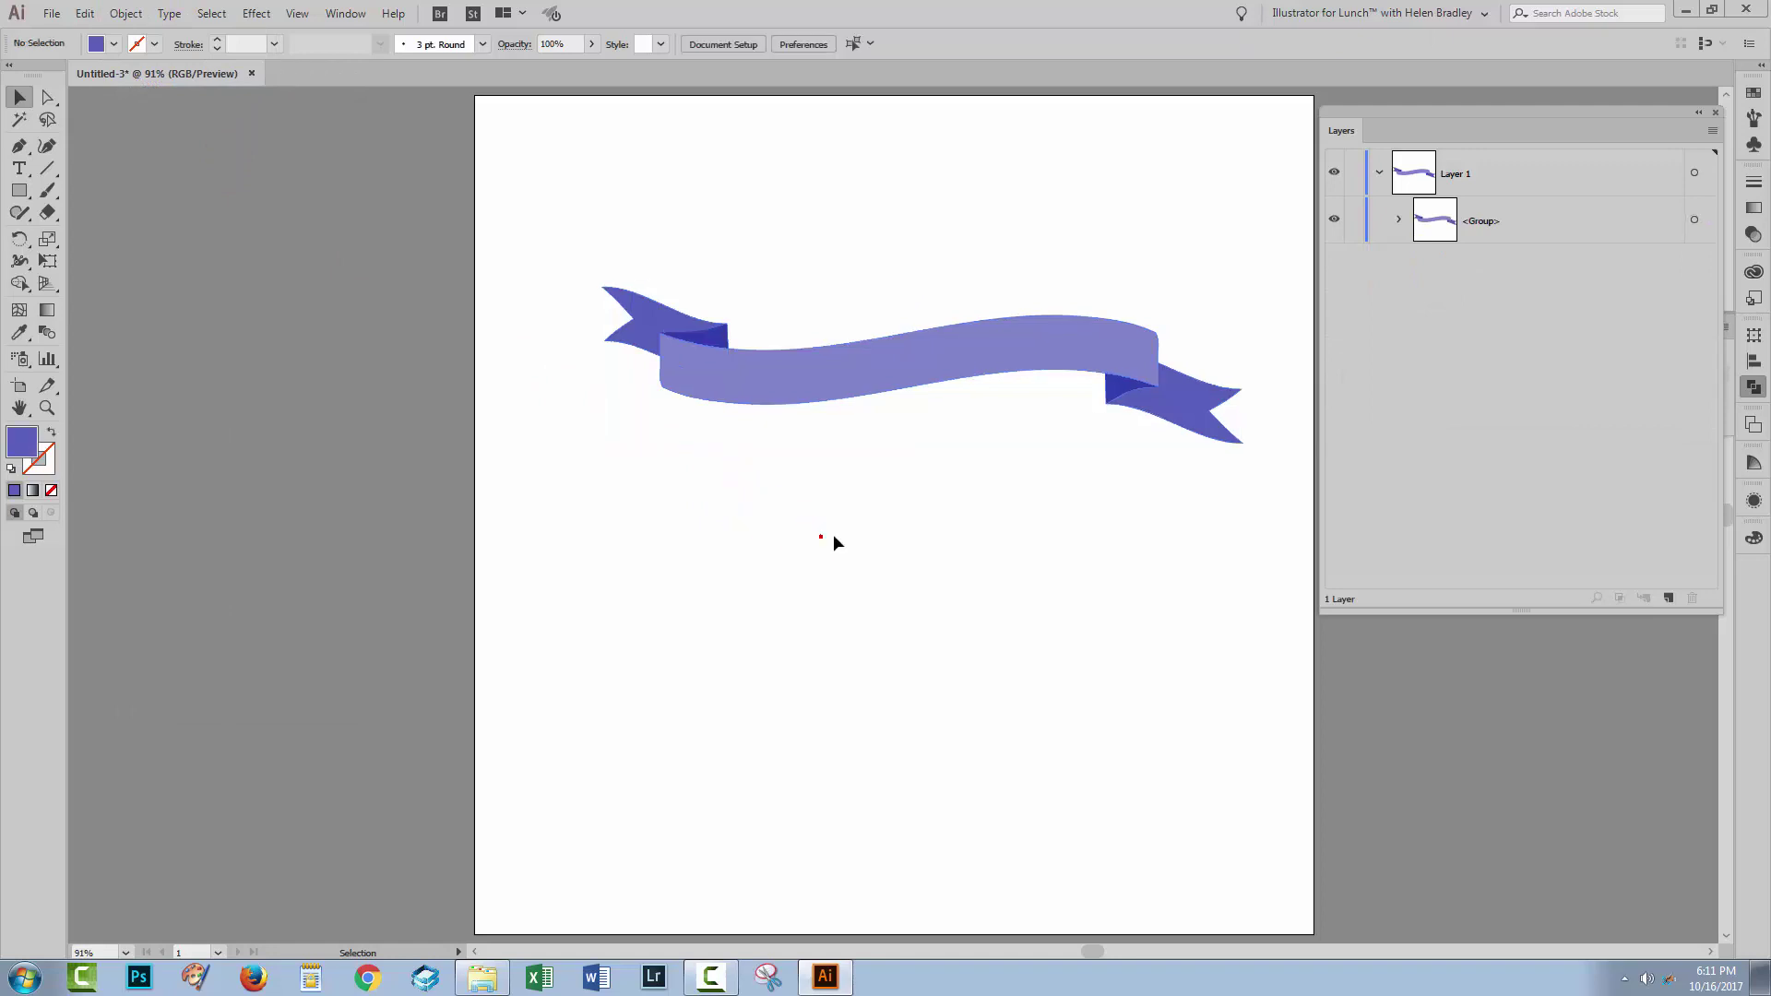
click(1716, 112)
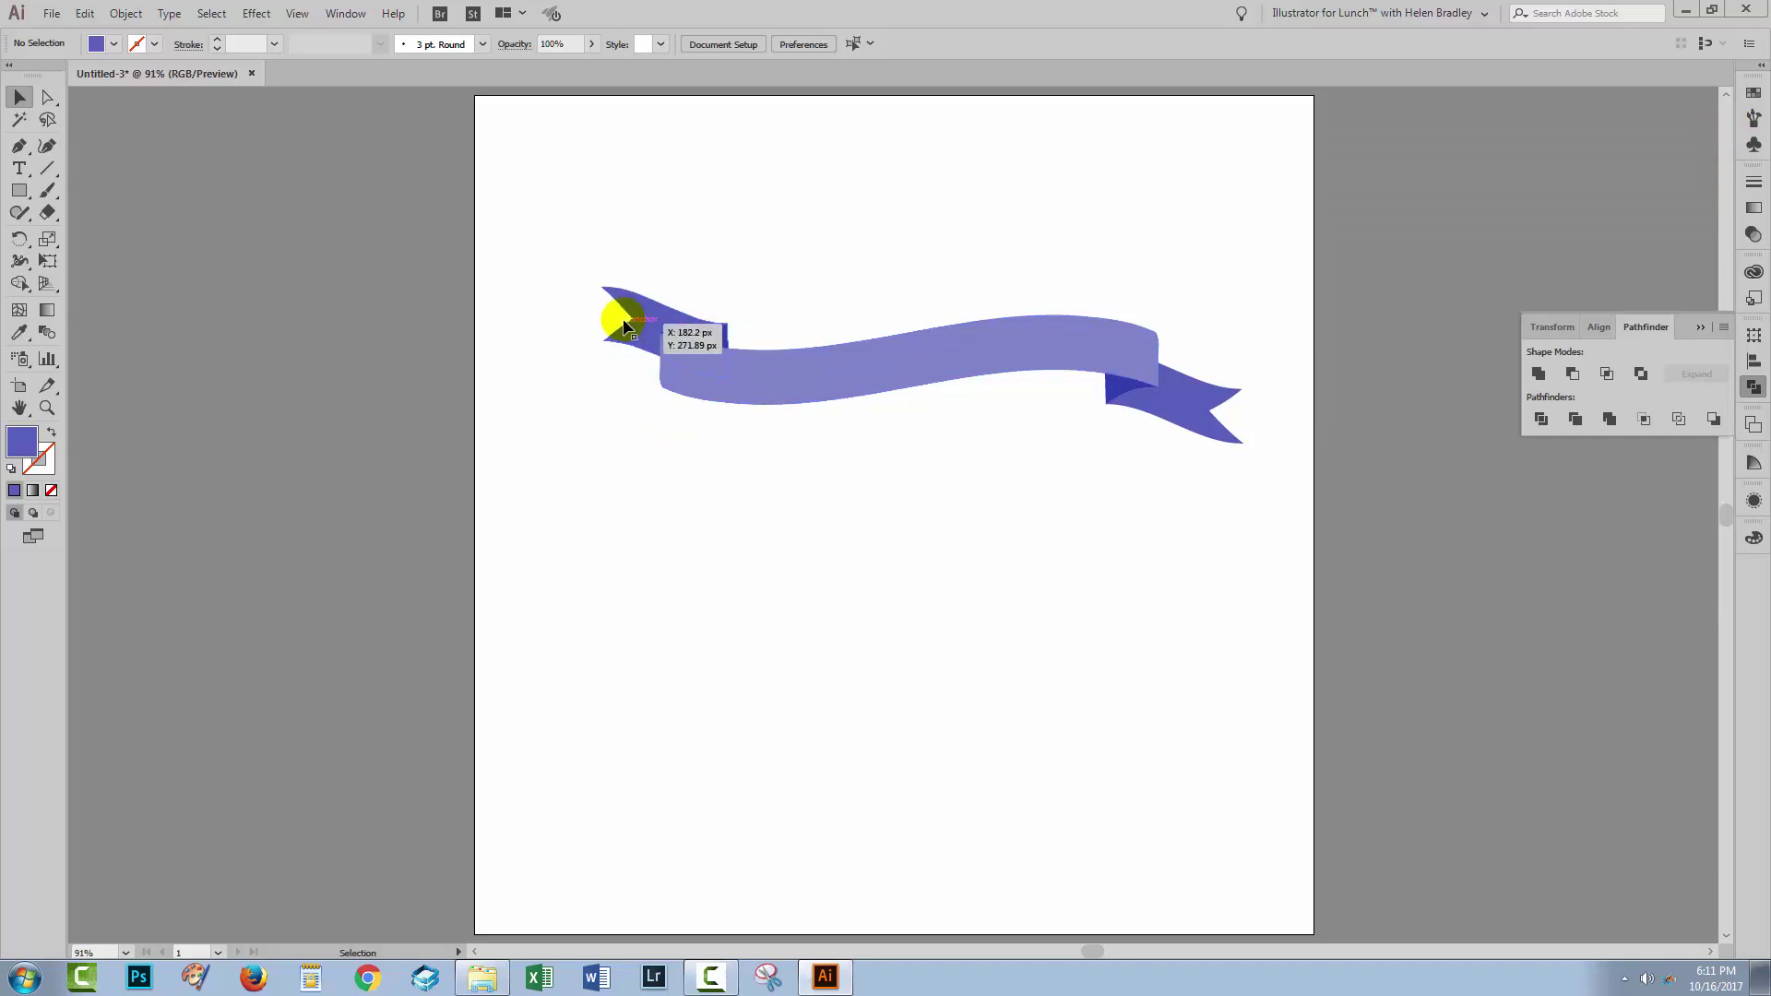
Step: Select the banner group and delete all the existing default symbols from the document
drag(542, 233, 1199, 461)
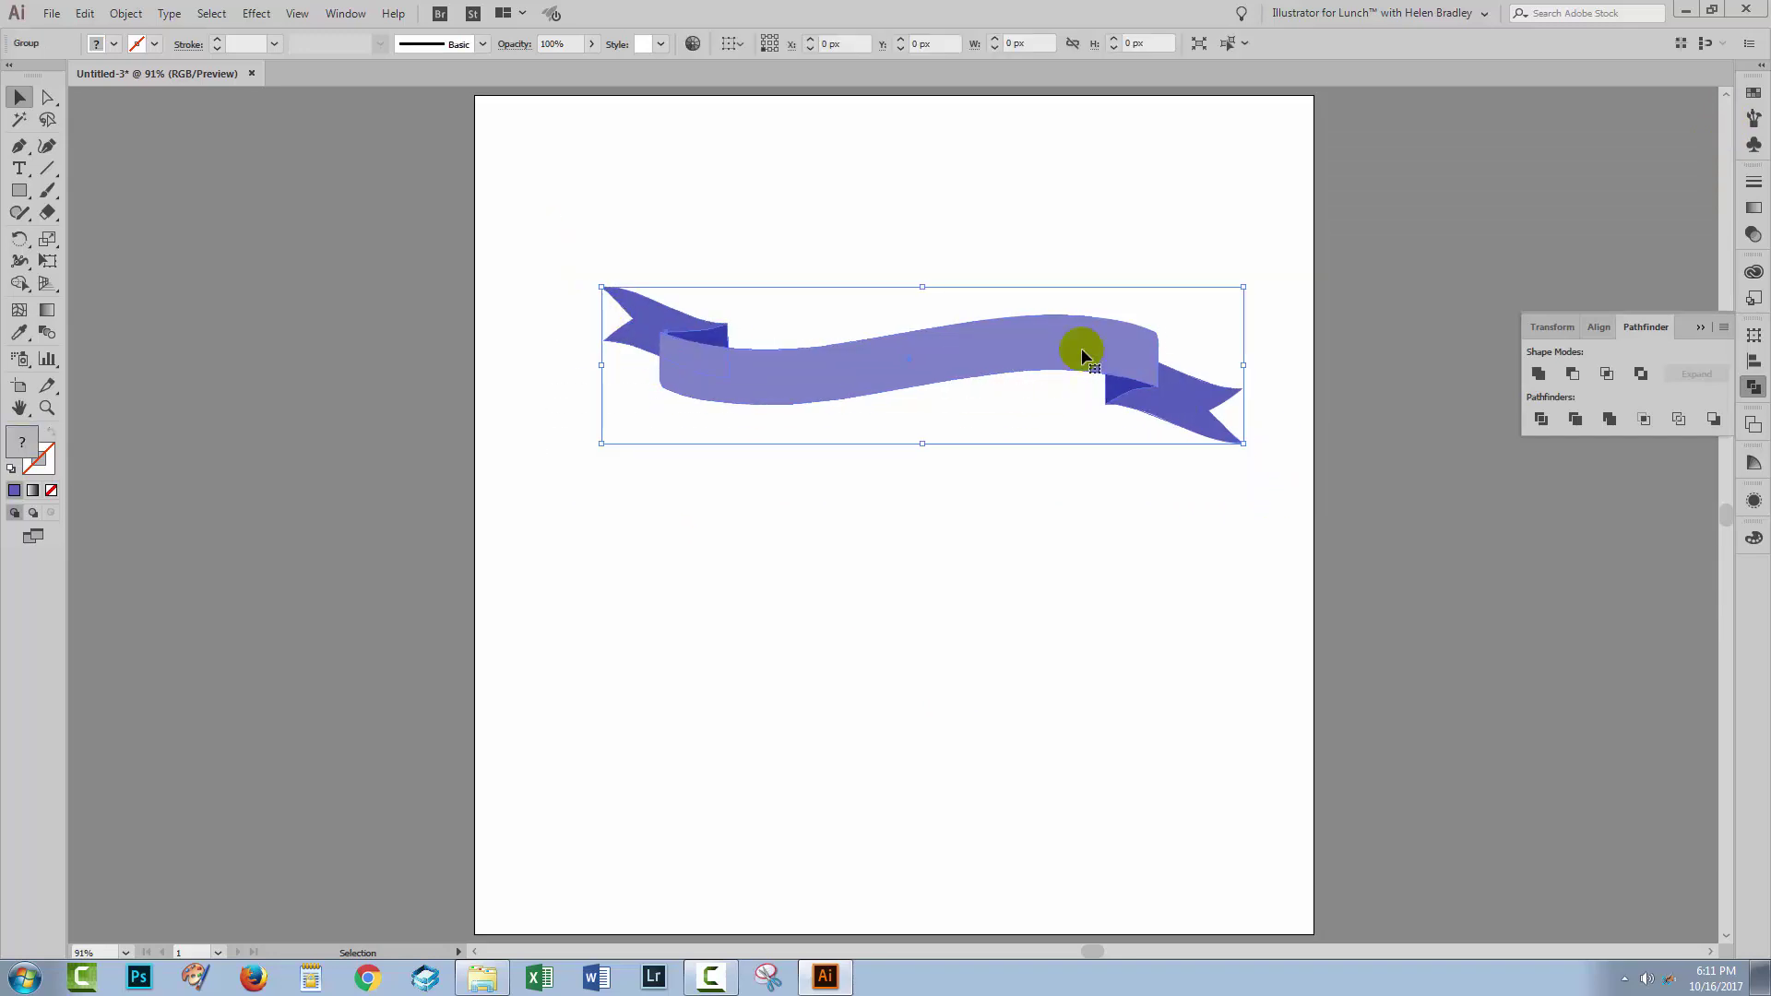
click(1752, 145)
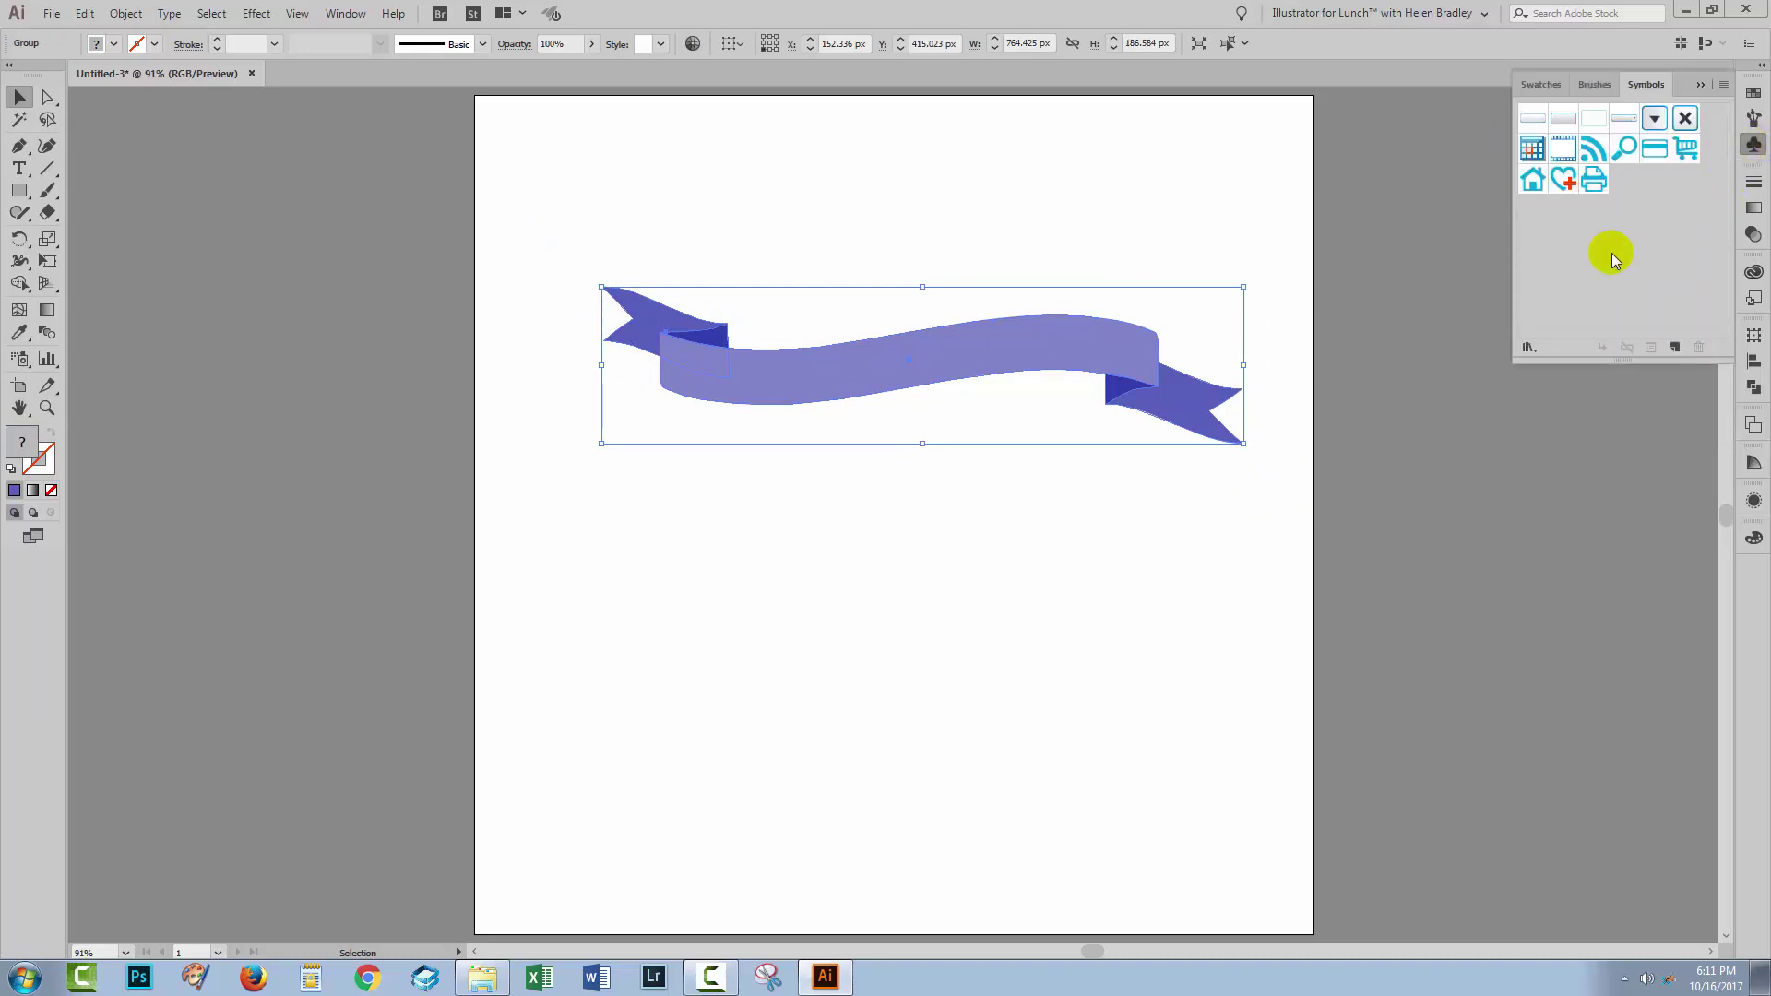
click(1531, 118)
shift+click(1594, 182)
click(1532, 120)
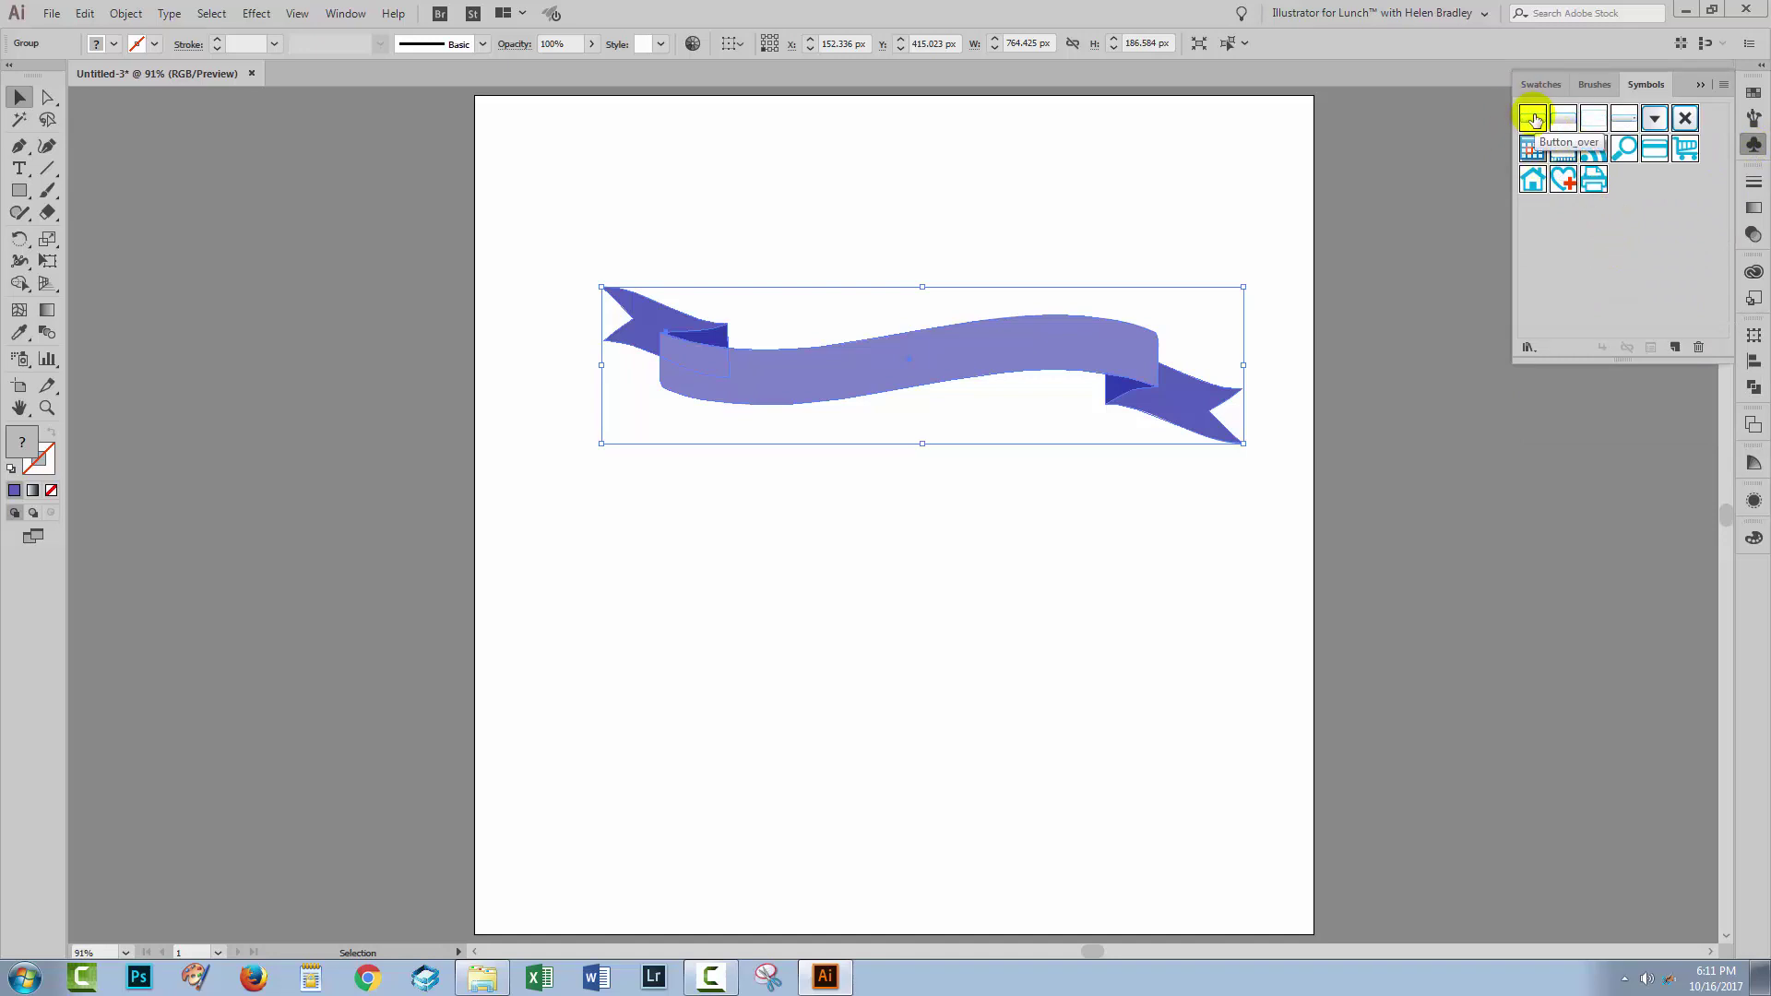
shift+click(1594, 181)
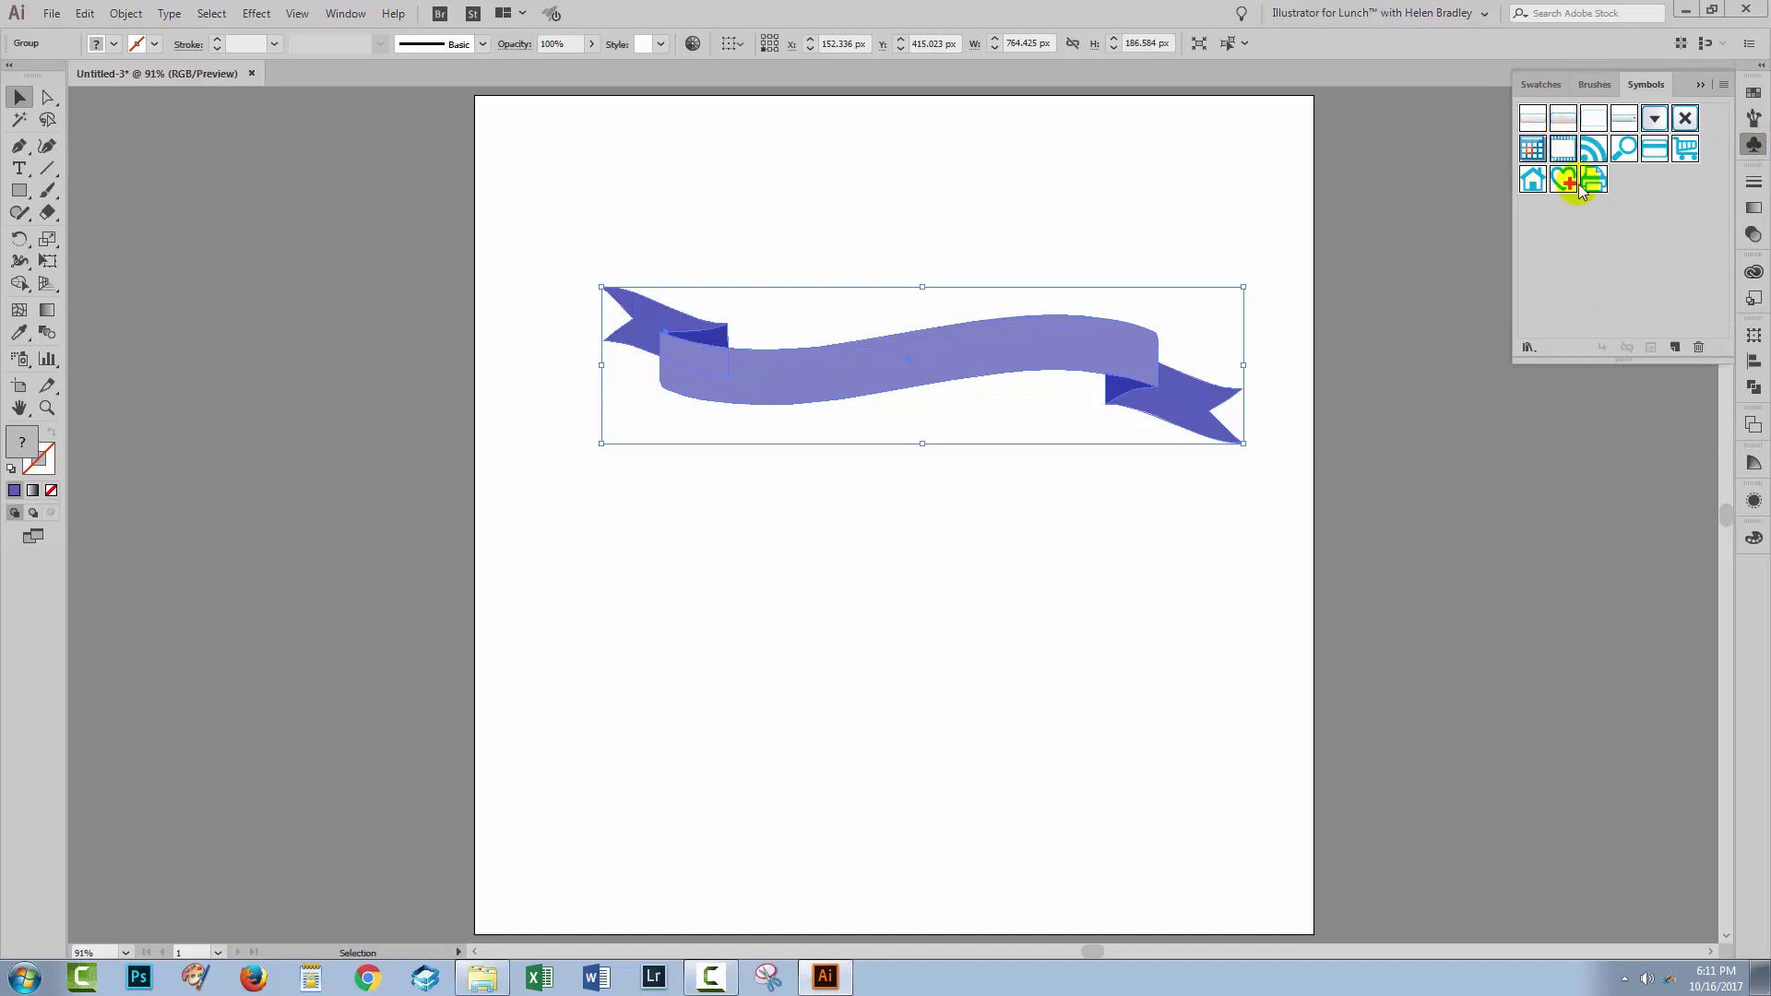
drag(1594, 181, 1700, 347)
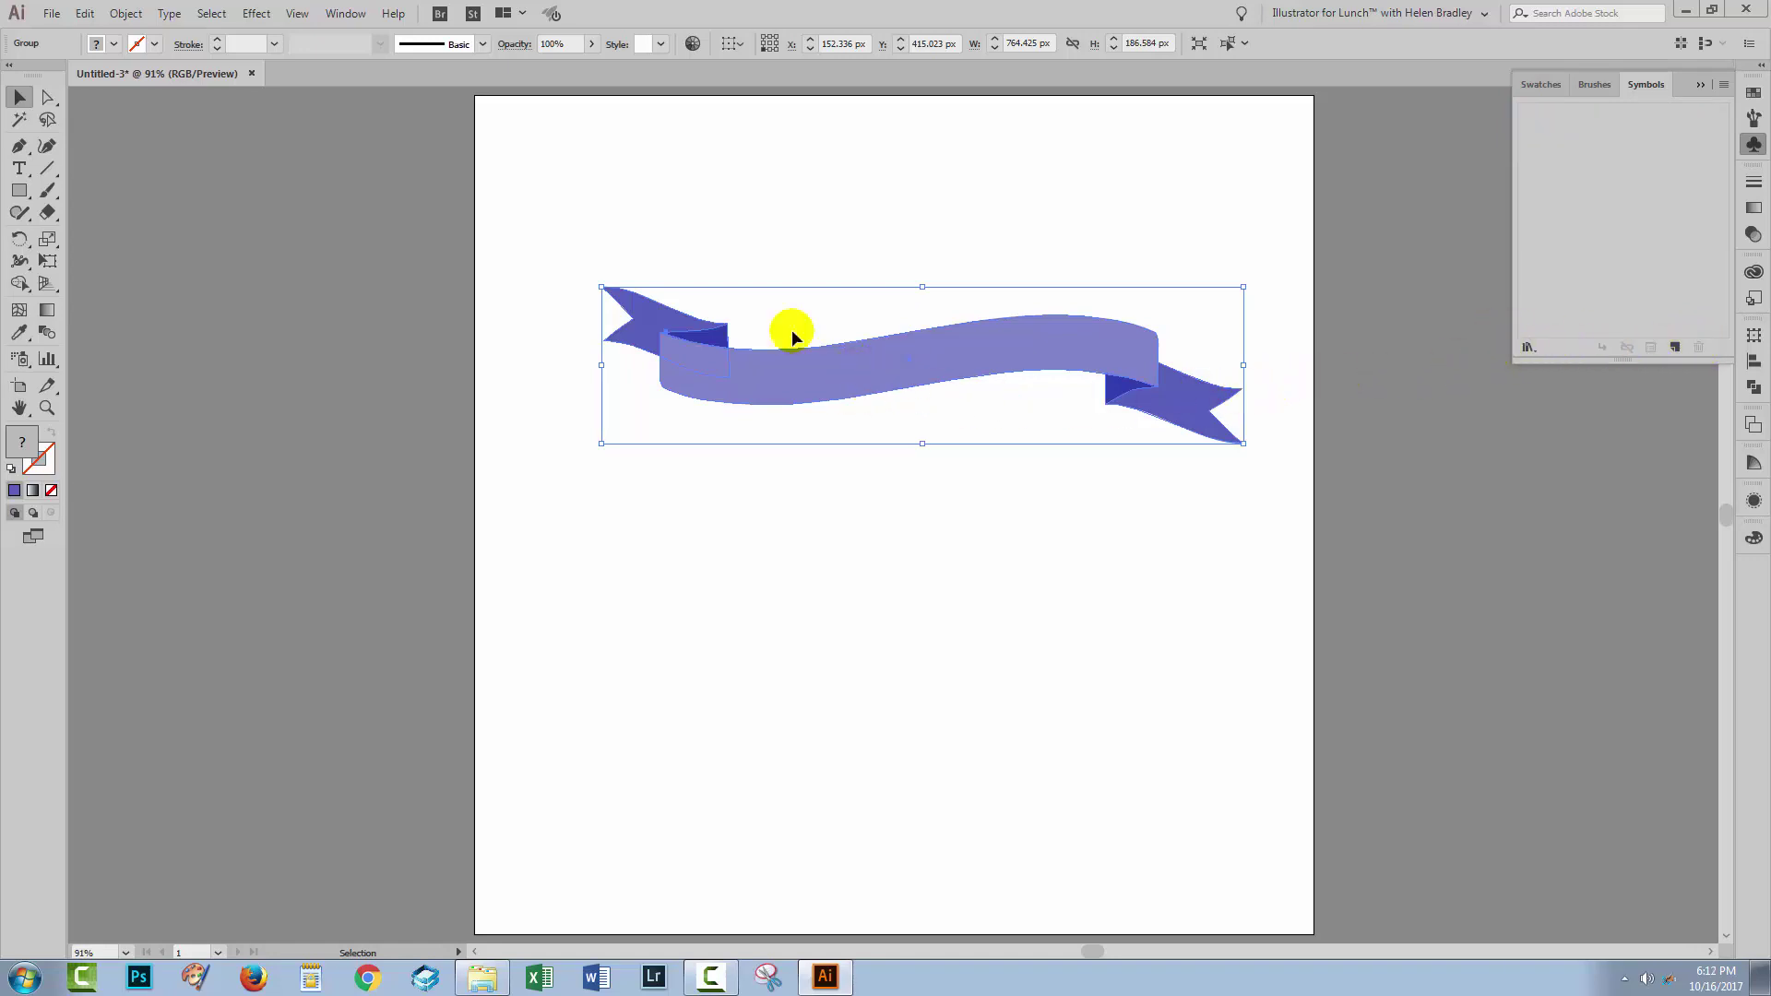
Step: Define the banner group as a dynamic Movie Clip symbol named Banner
drag(873, 373, 1621, 184)
text(Banner)
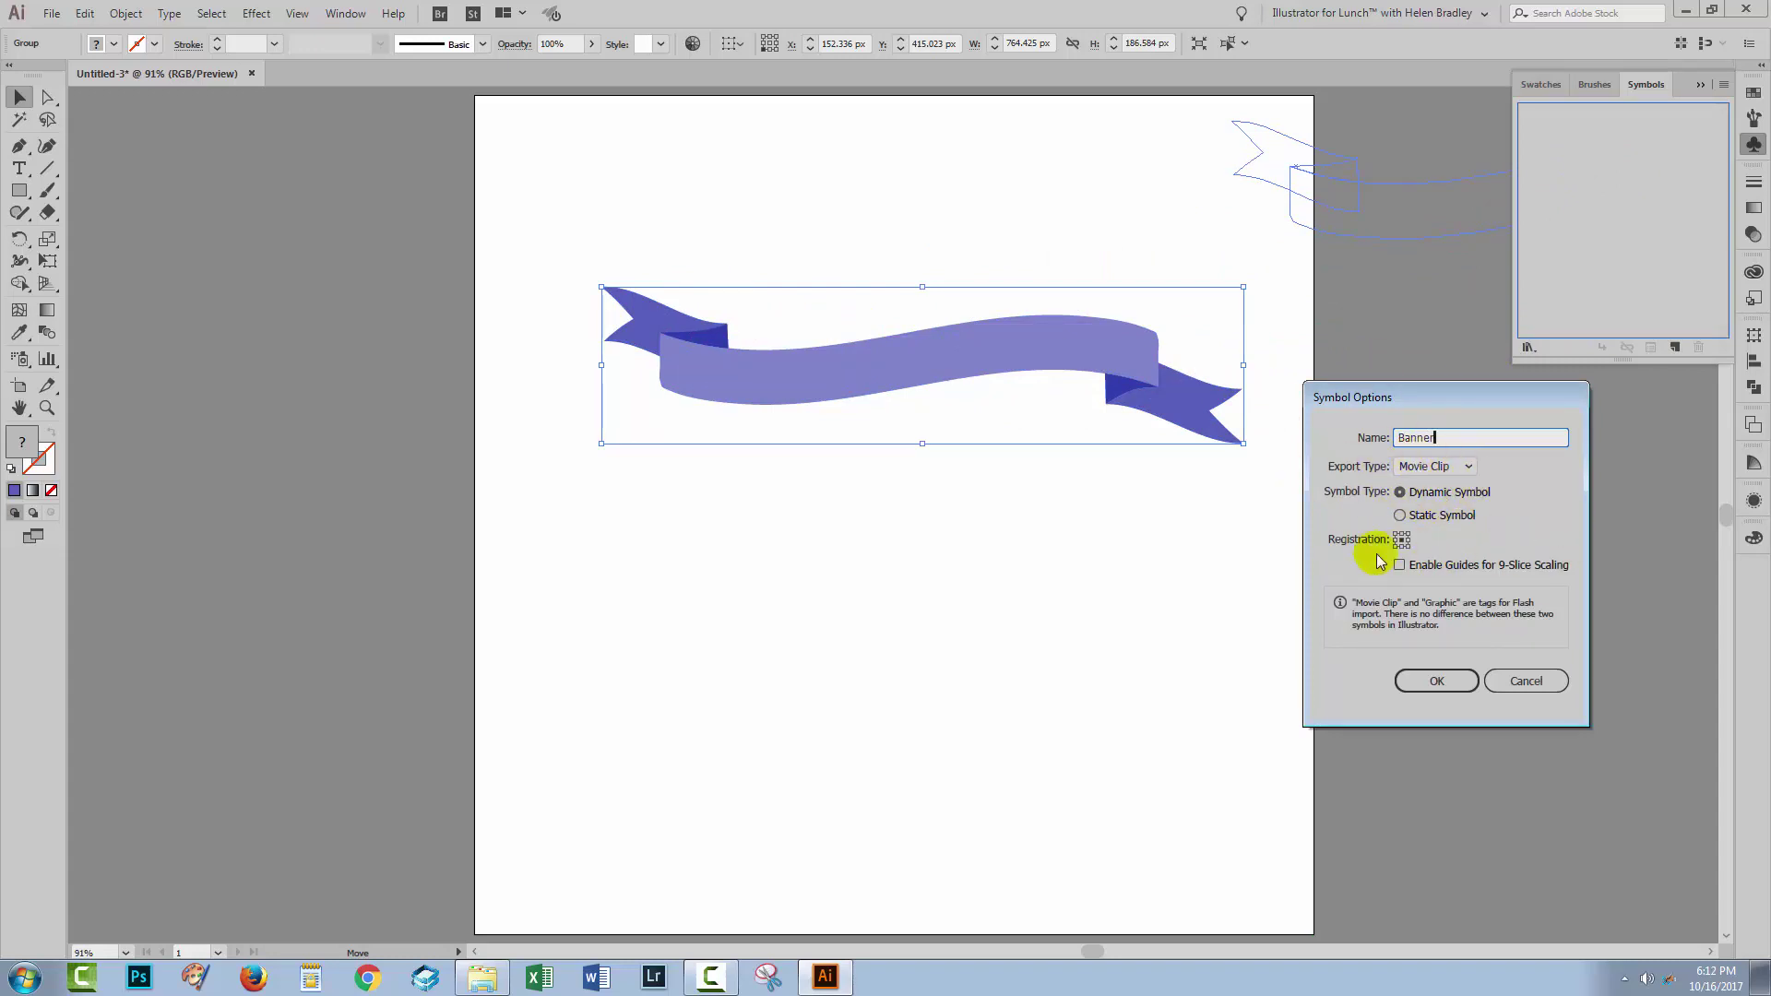
click(1435, 679)
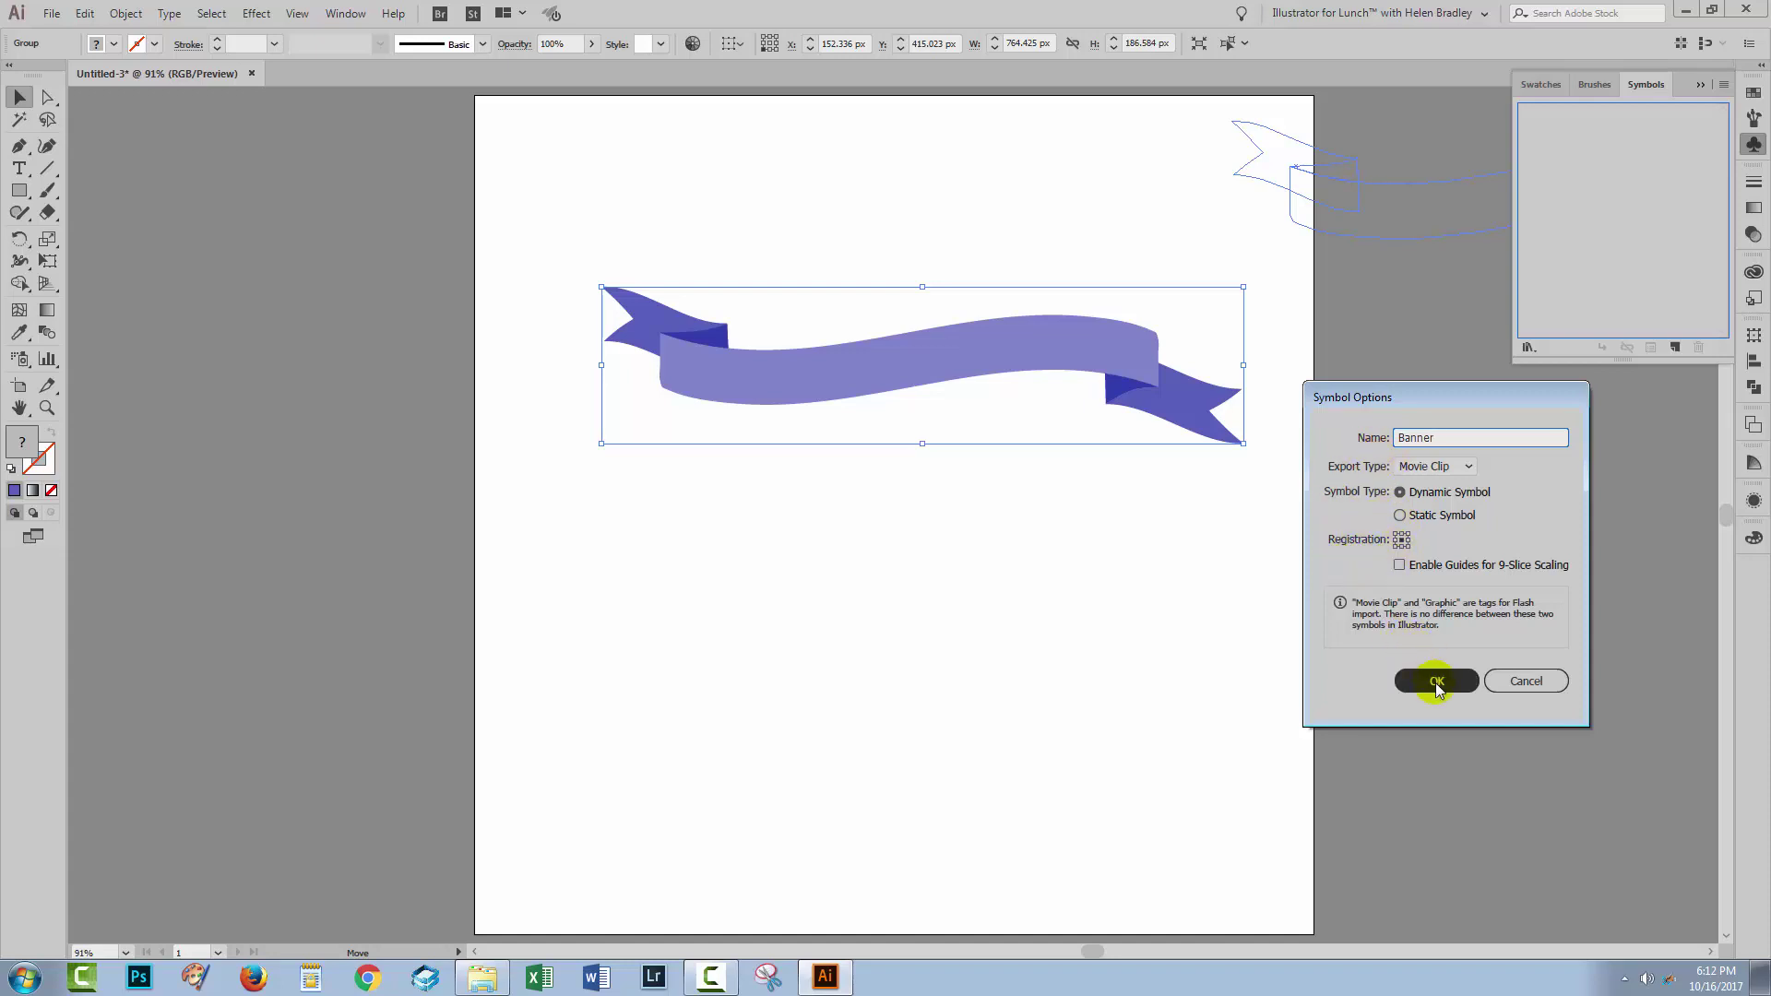
Step: Break the artboard banner's link to the Banner symbol and deselect it
click(1587, 175)
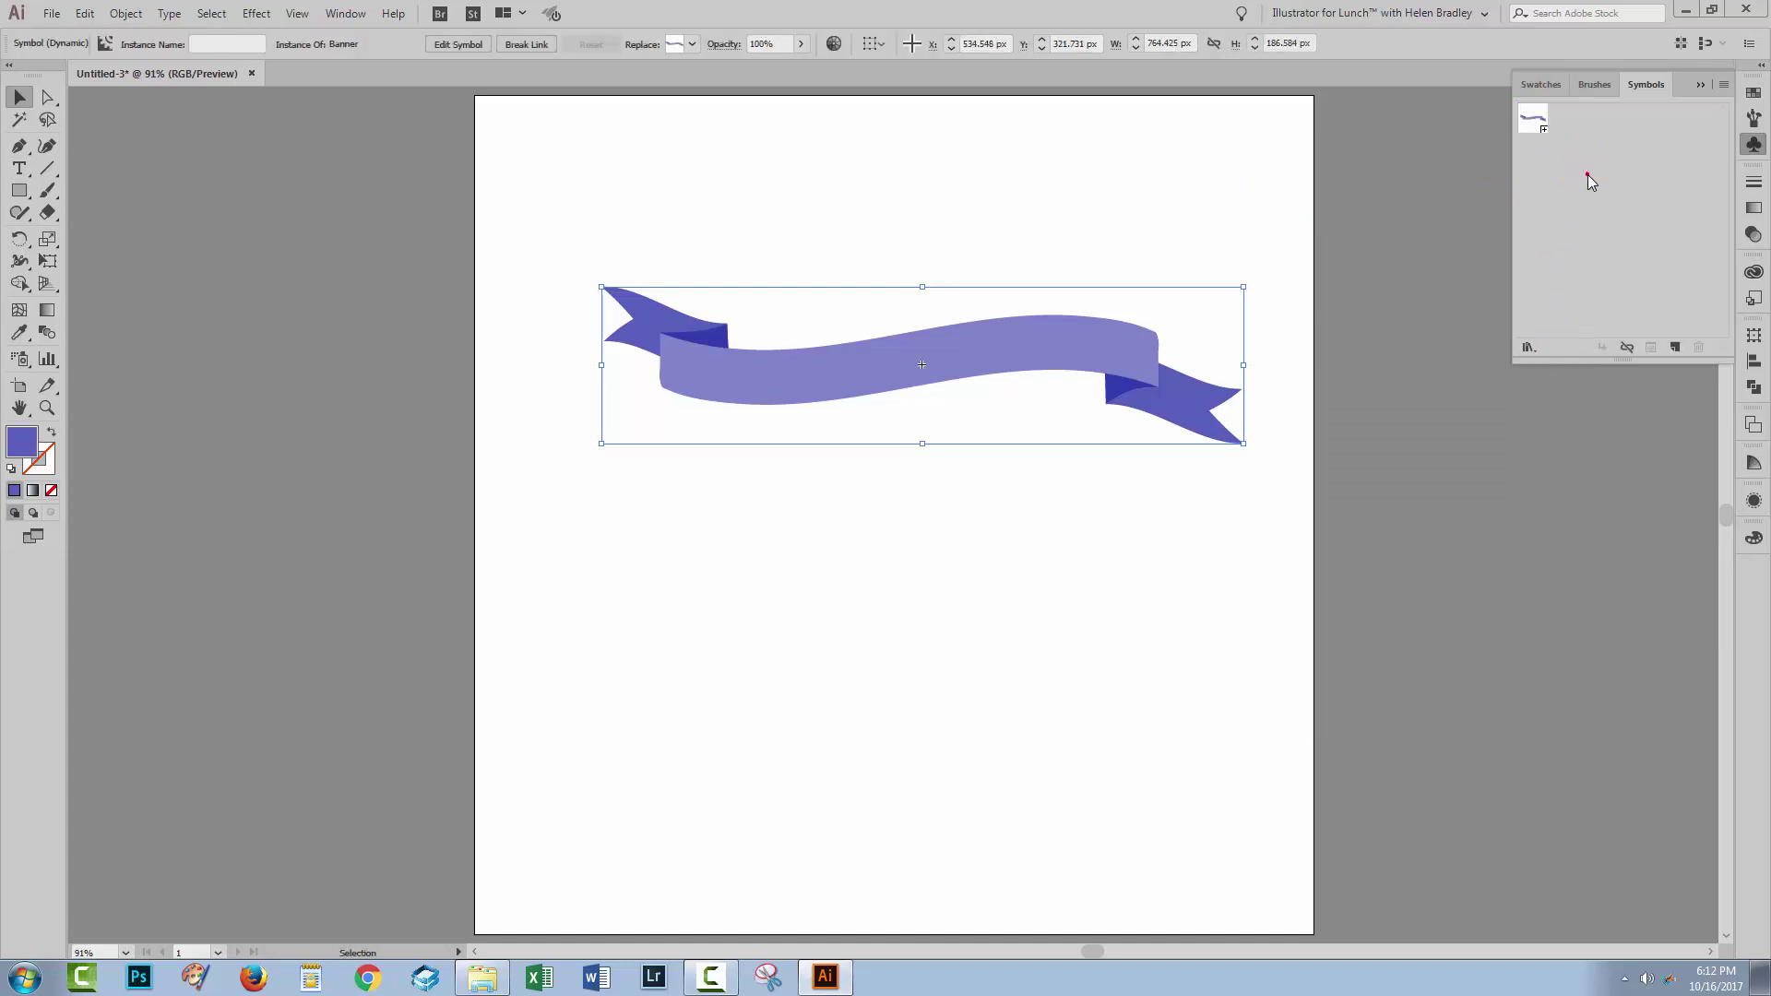
click(1627, 348)
click(1268, 521)
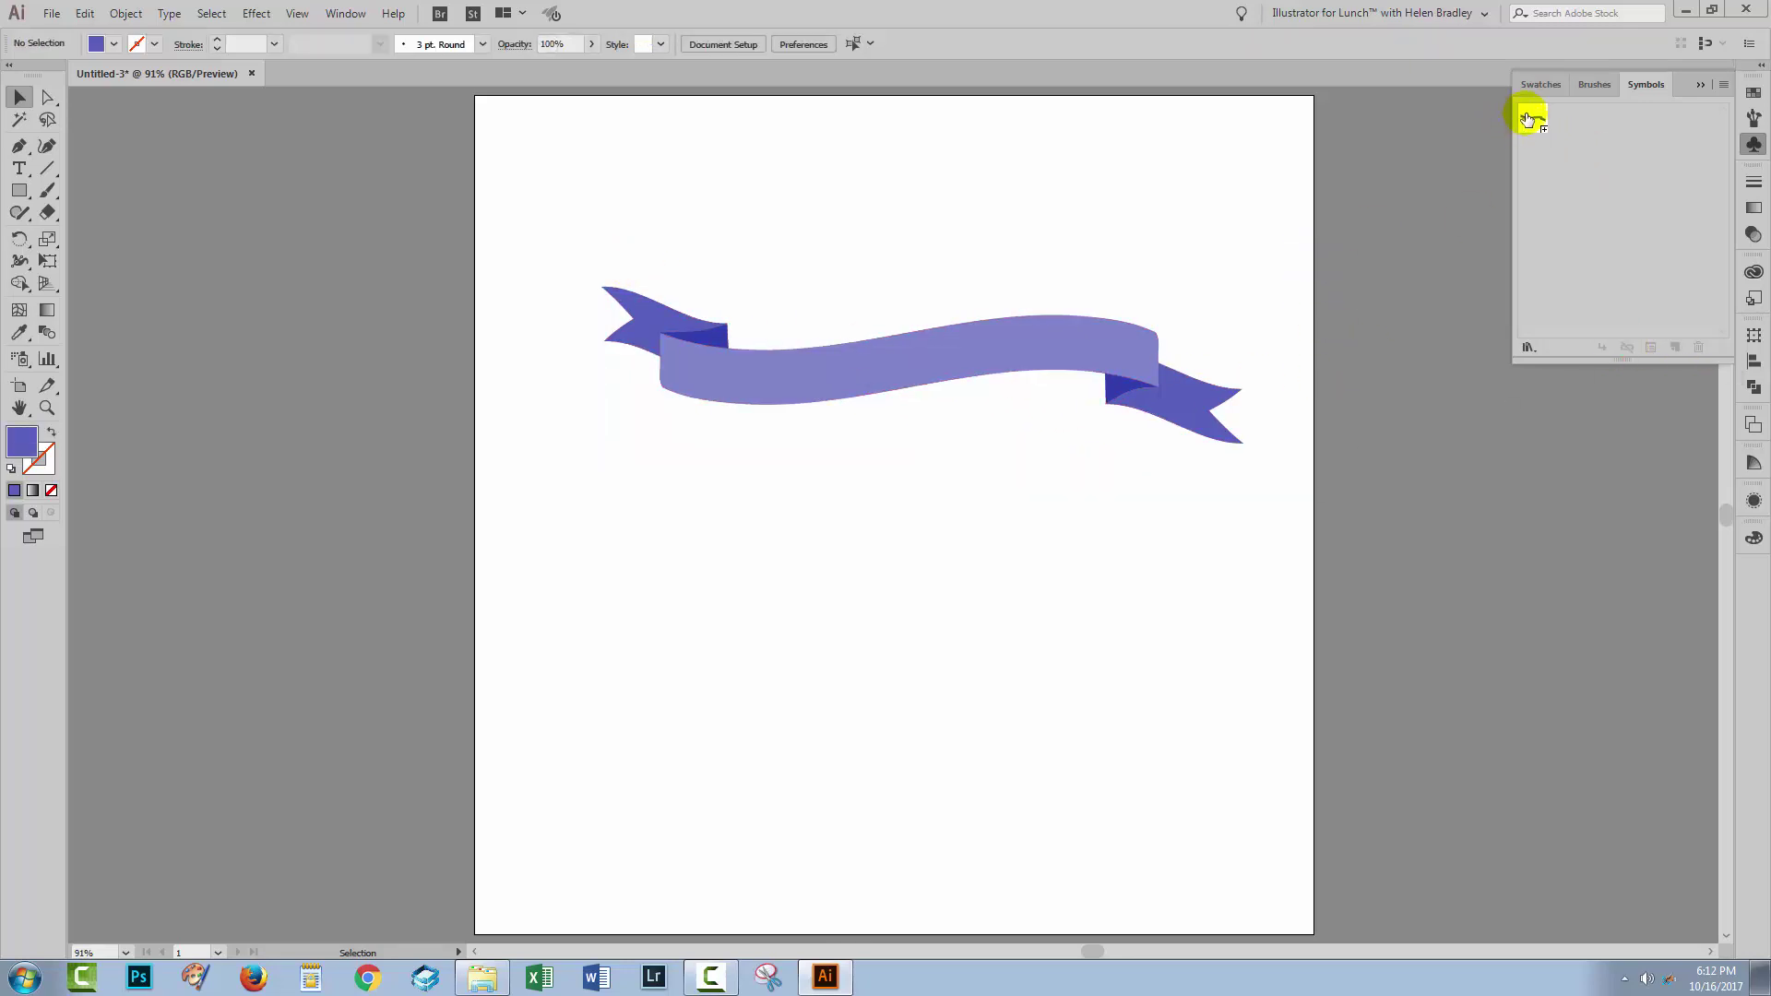
Step: Save the document's symbols as a symbol library file named banner in the default Symbols folder
click(1724, 86)
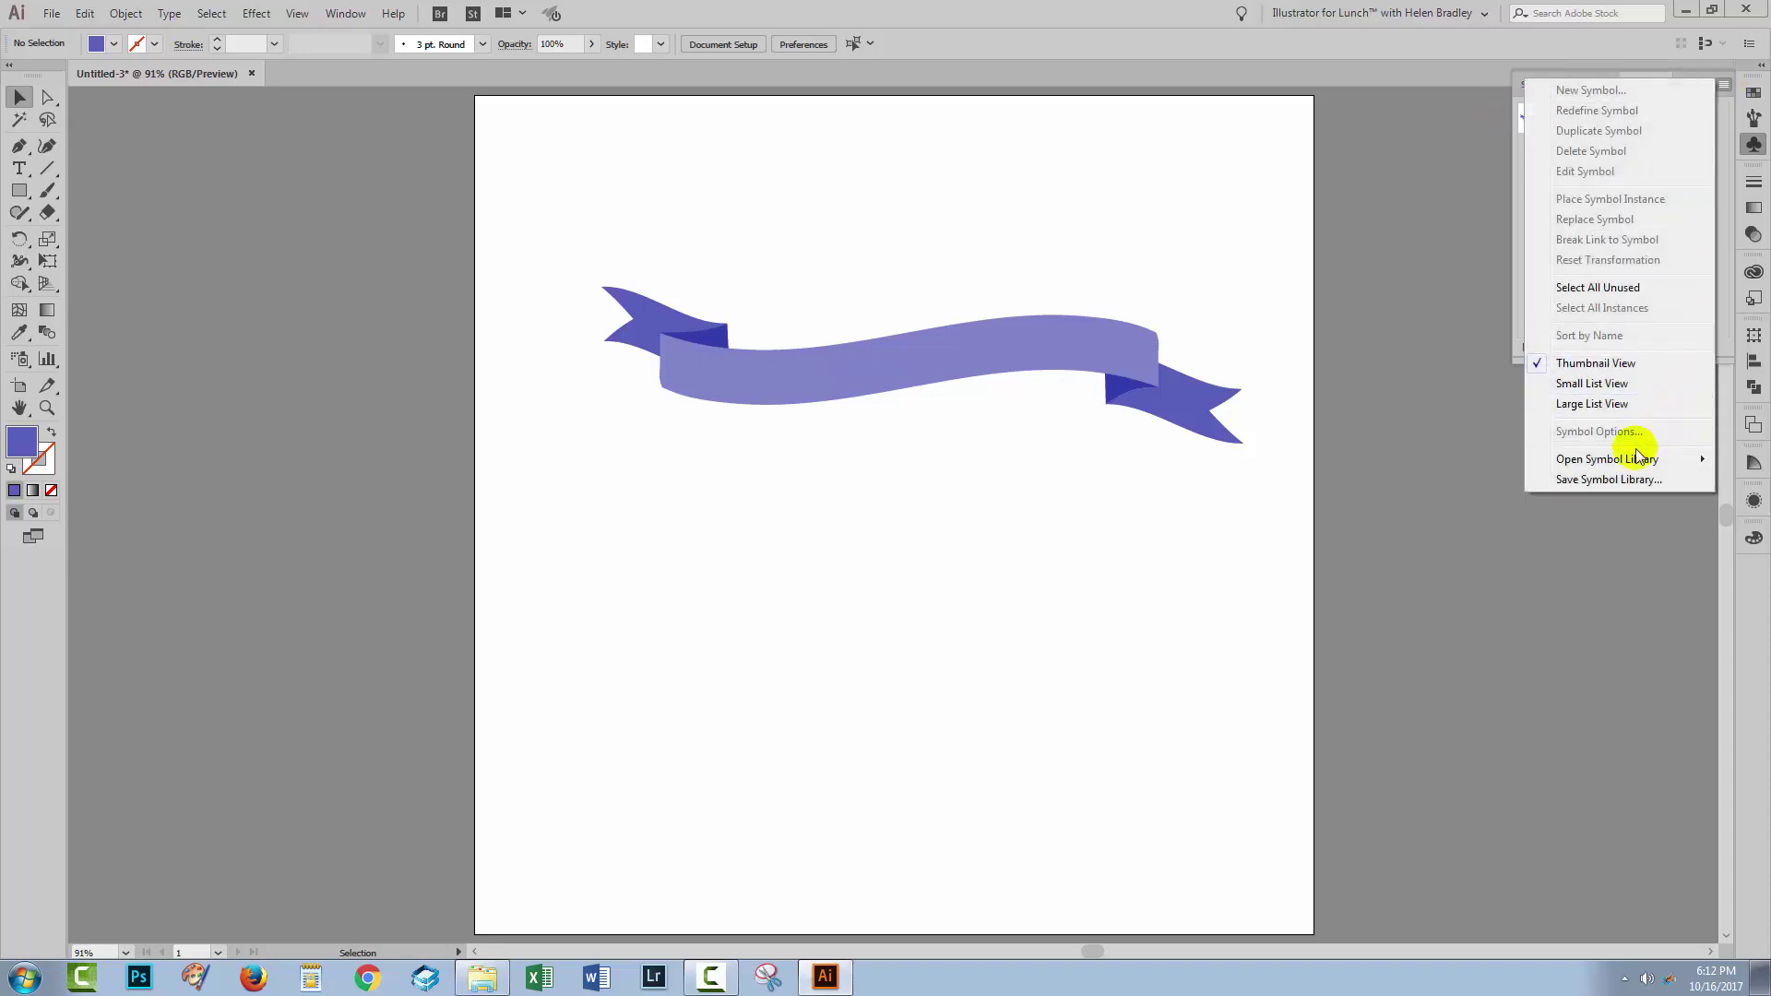
click(1612, 480)
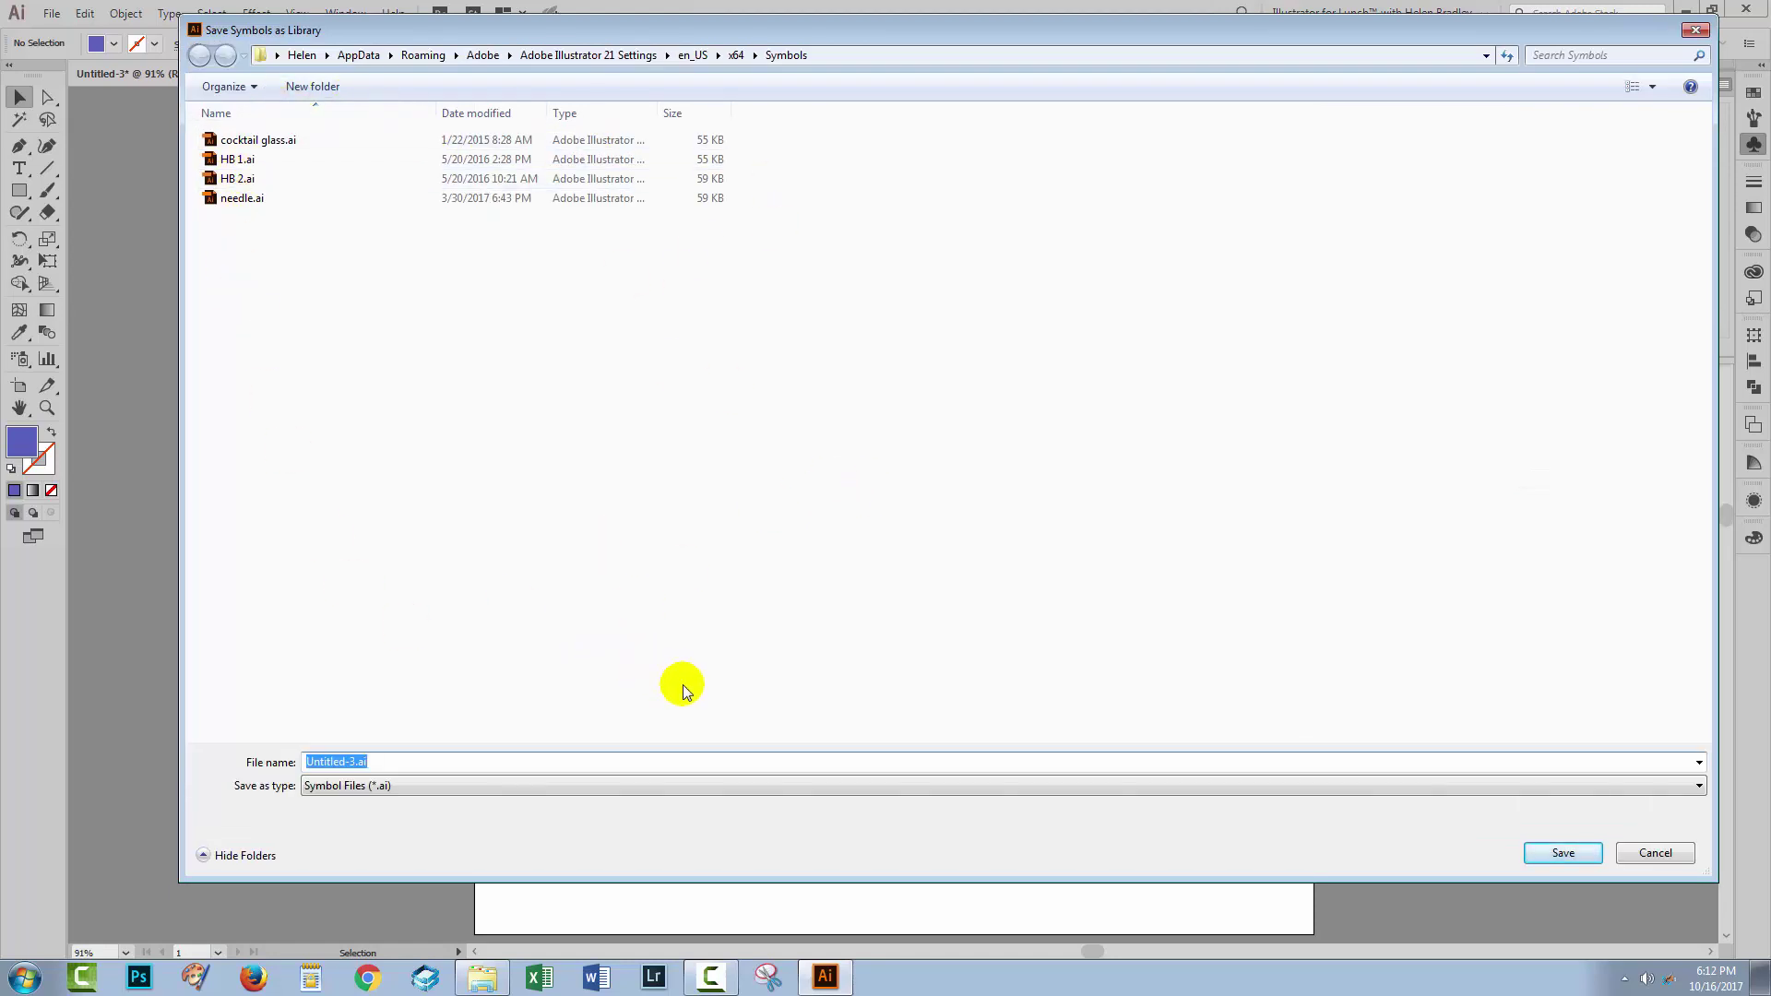
text(banner)
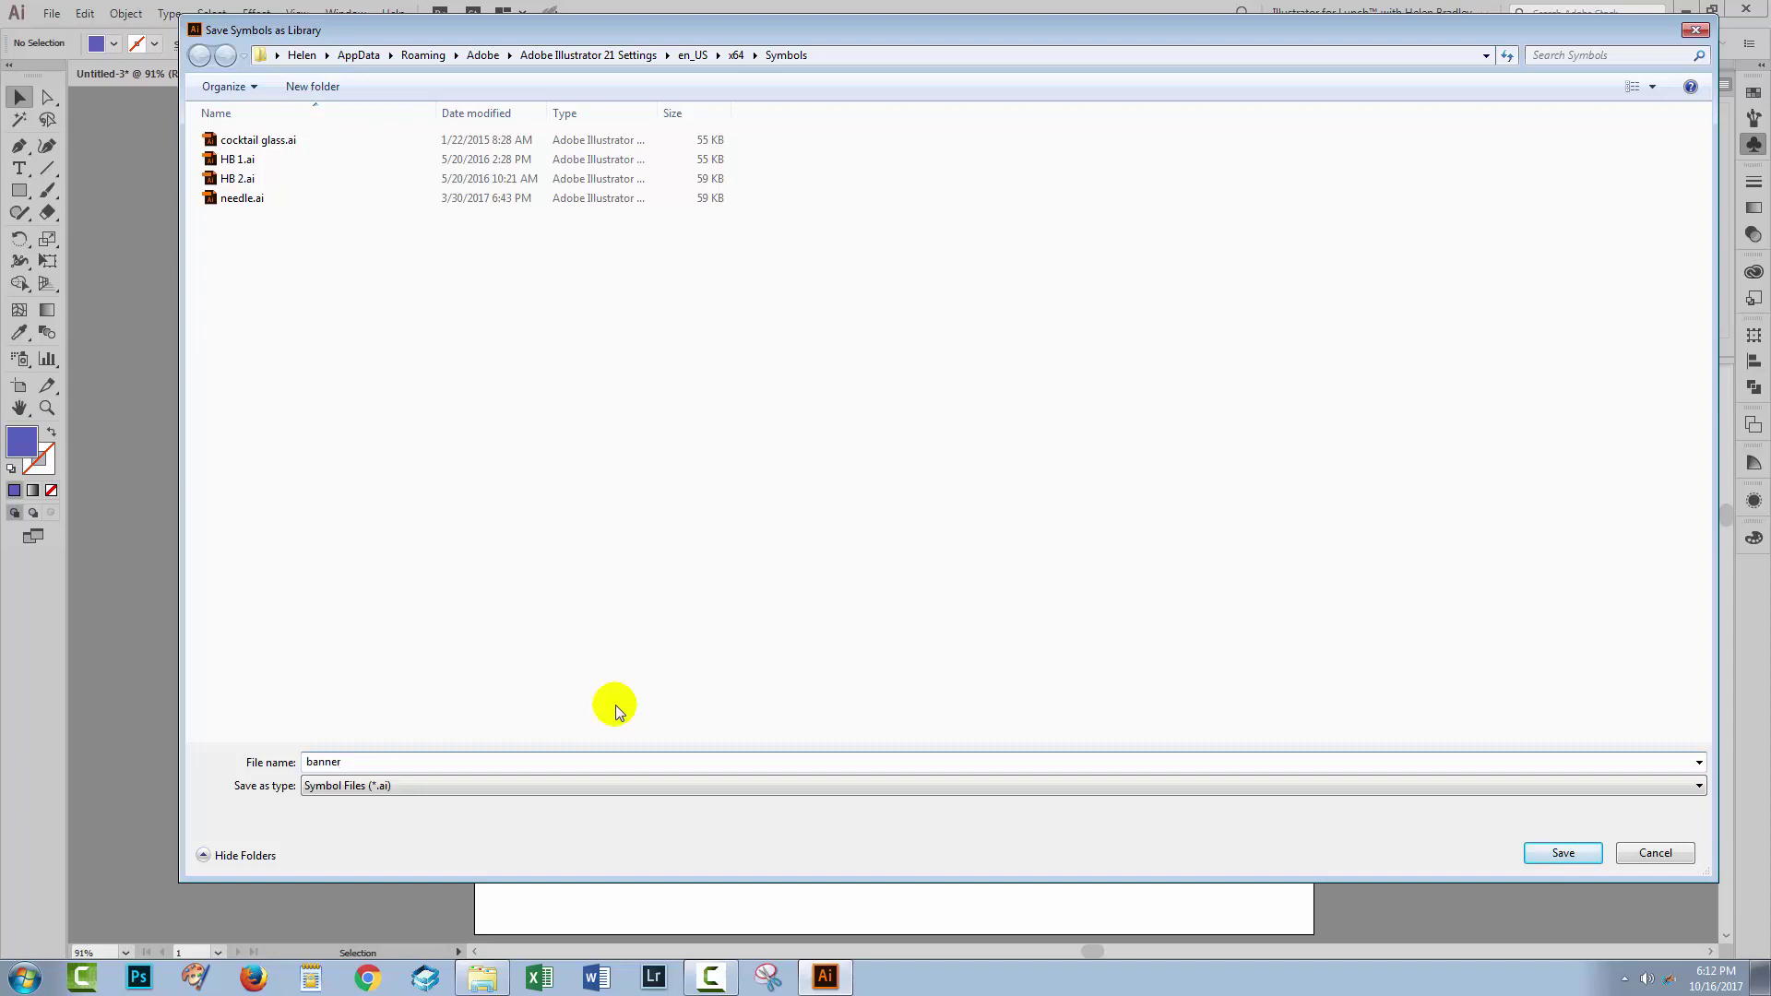
click(1563, 854)
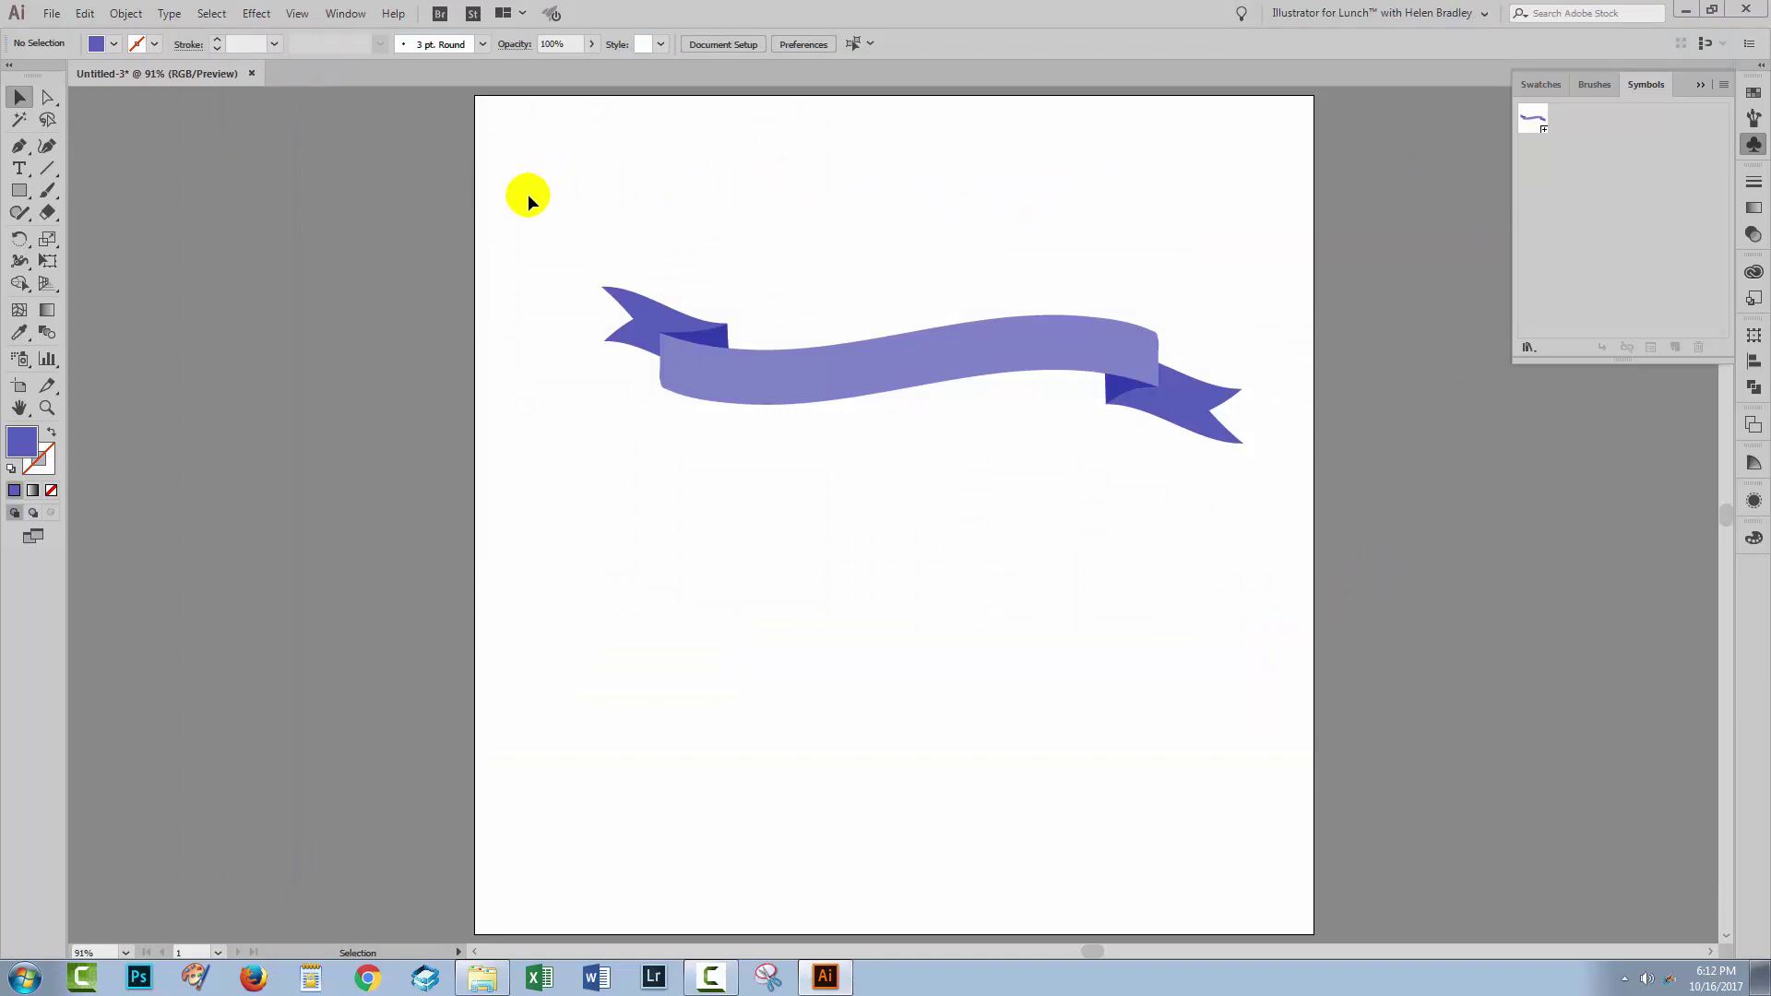
click(717, 380)
click(1291, 474)
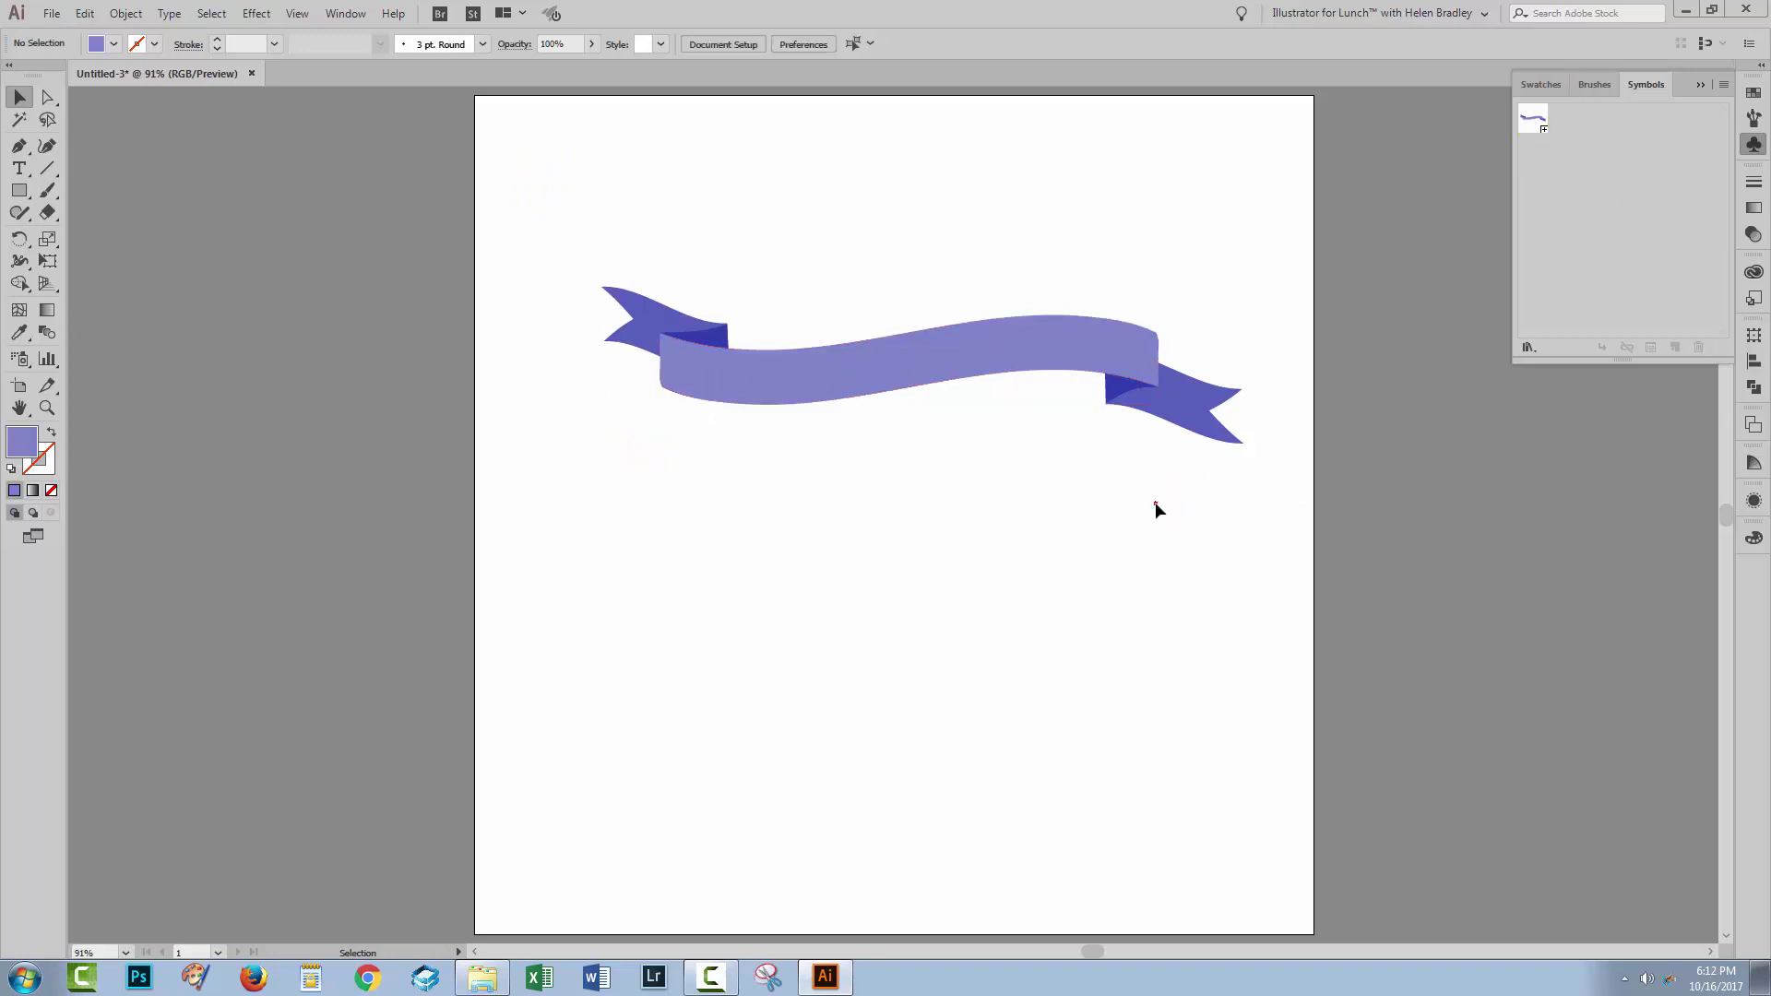